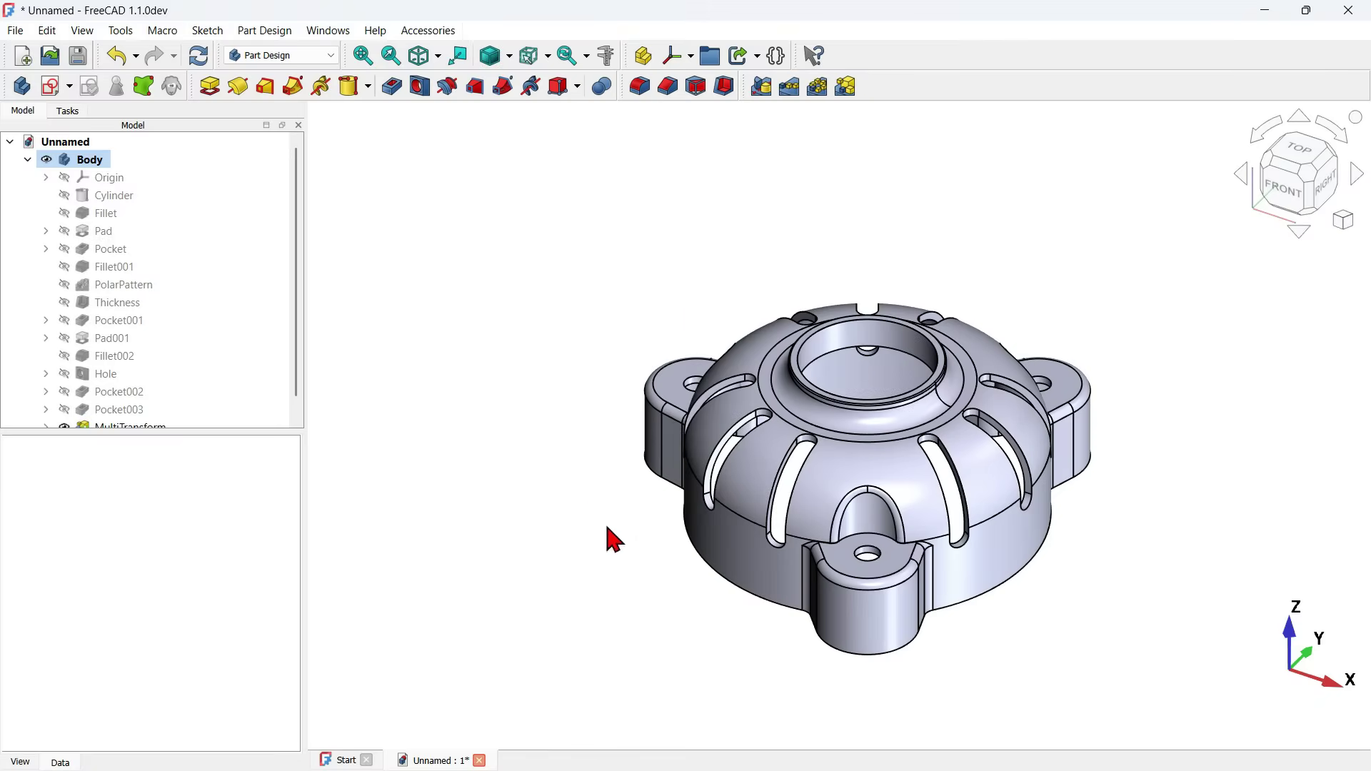
pyautogui.moveTo(513, 509)
pyautogui.mouseDown(button='middle')
pyautogui.moveTo(713, 559)
pyautogui.moveTo(720, 594)
pyautogui.moveTo(624, 603)
pyautogui.moveTo(609, 536)
pyautogui.moveTo(685, 493)
pyautogui.moveTo(802, 471)
pyautogui.moveTo(667, 607)
pyautogui.moveTo(567, 462)
pyautogui.moveTo(660, 507)
pyautogui.moveTo(640, 558)
pyautogui.moveTo(665, 552)
pyautogui.mouseUp(button='middle')
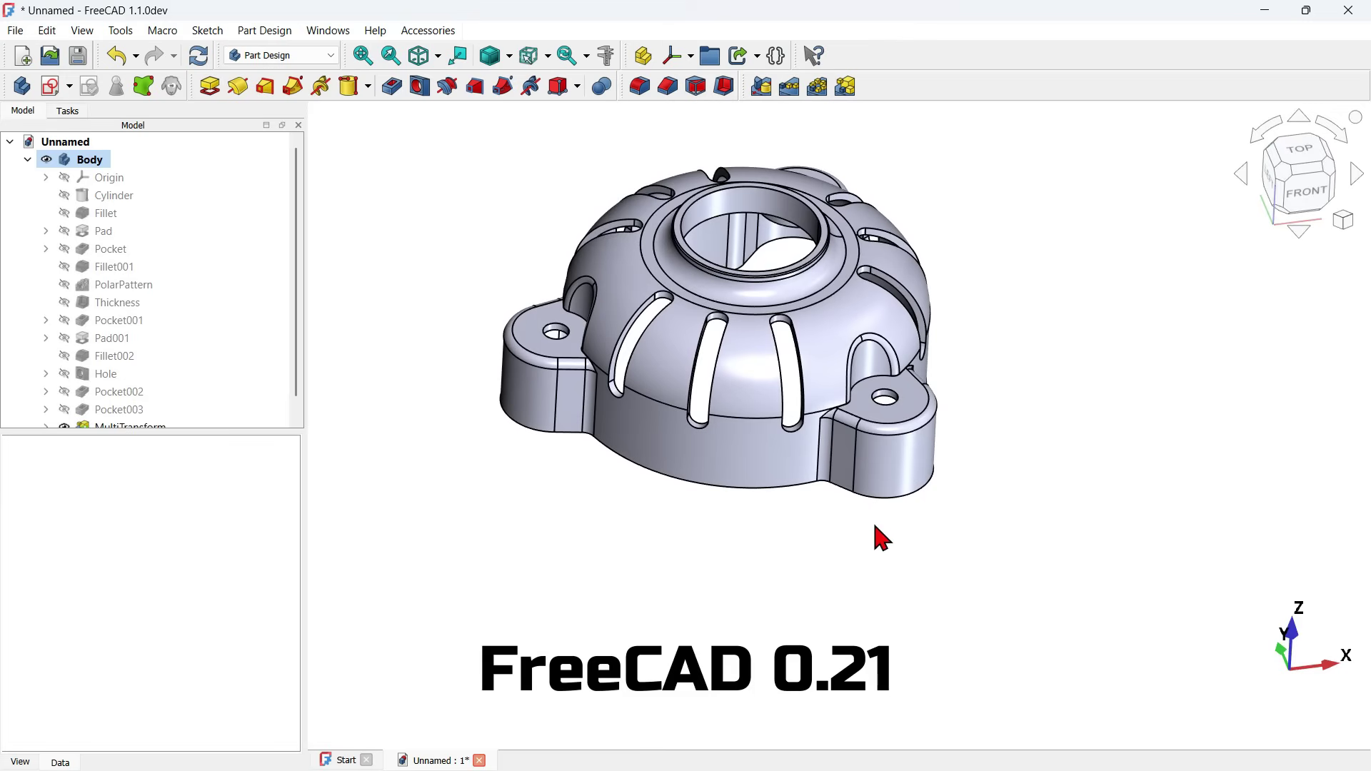
pyautogui.moveTo(1075, 491); pyautogui.dragTo(1114, 525, button='middle')
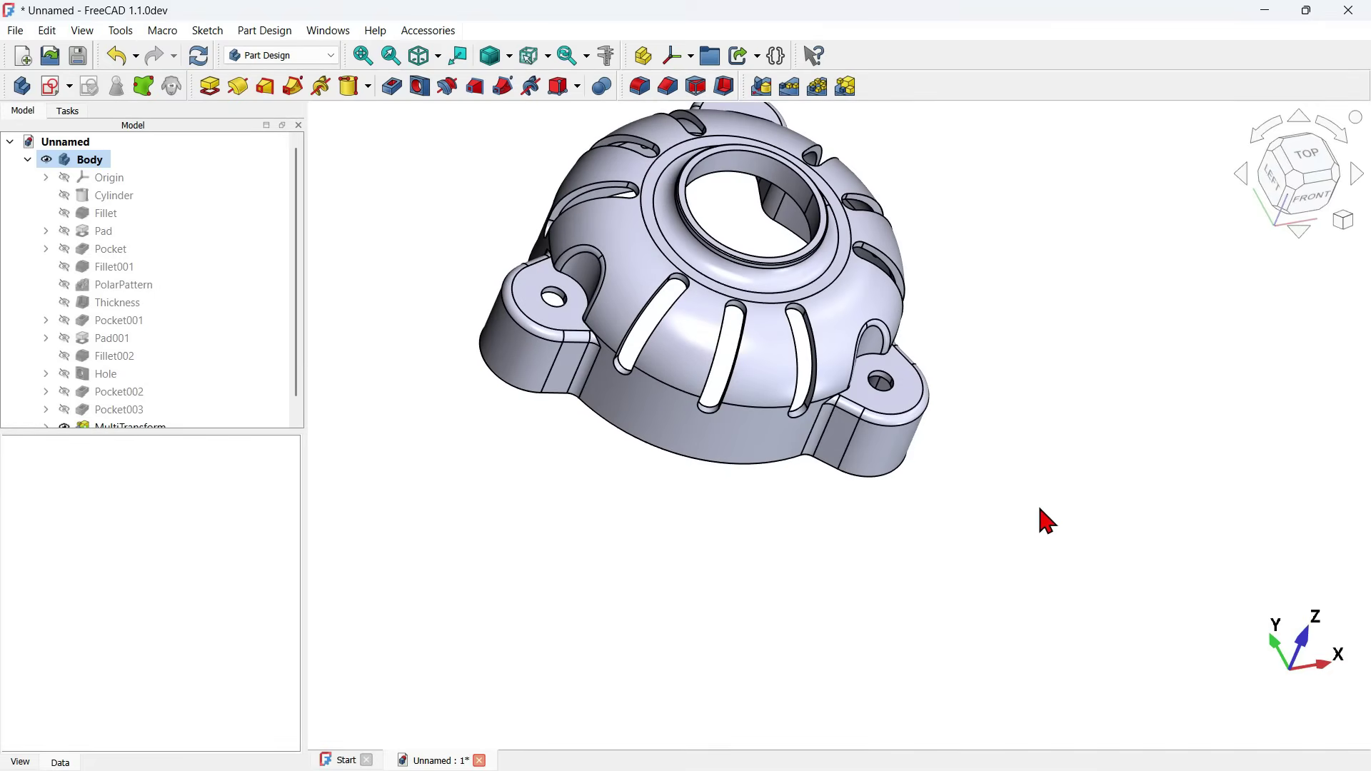
pyautogui.moveTo(780, 559); pyautogui.dragTo(802, 599, button='middle')
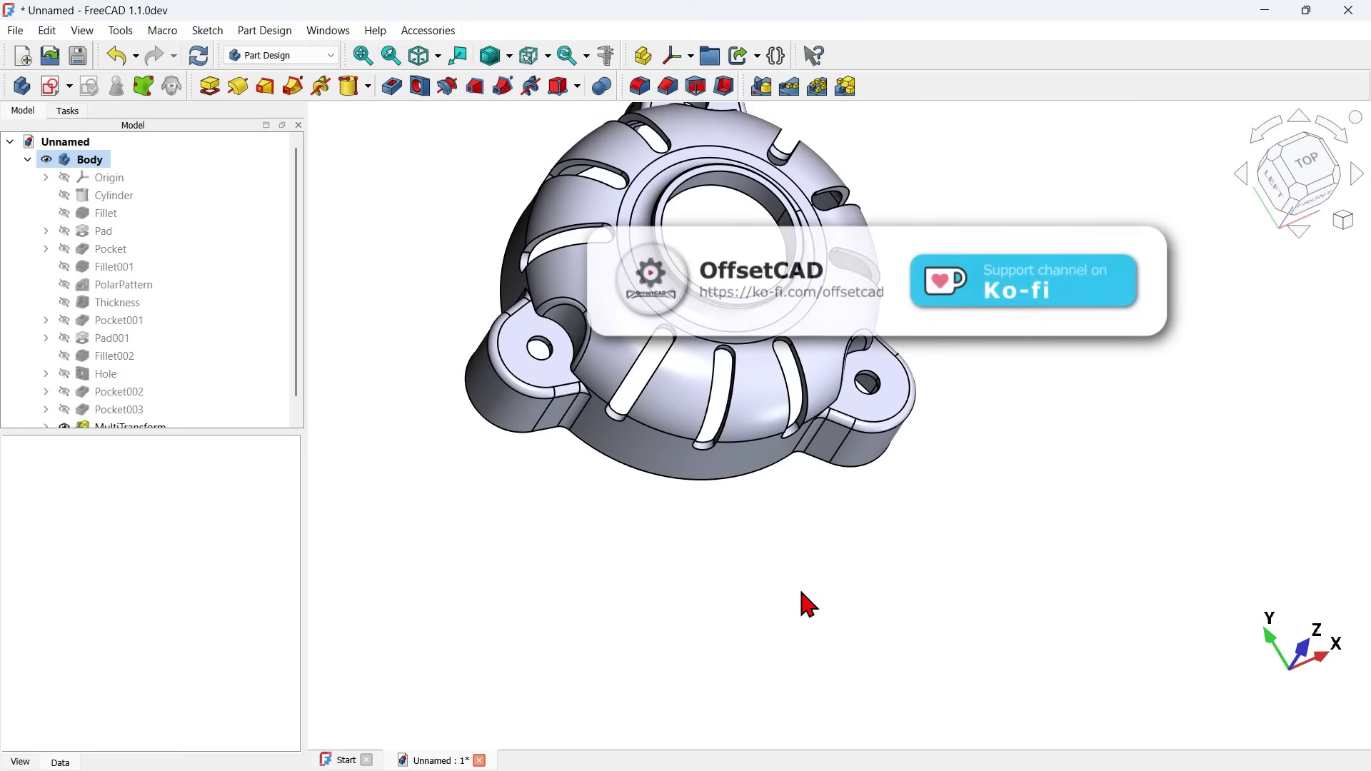
pyautogui.moveTo(961, 527); pyautogui.dragTo(802, 507, button='middle')
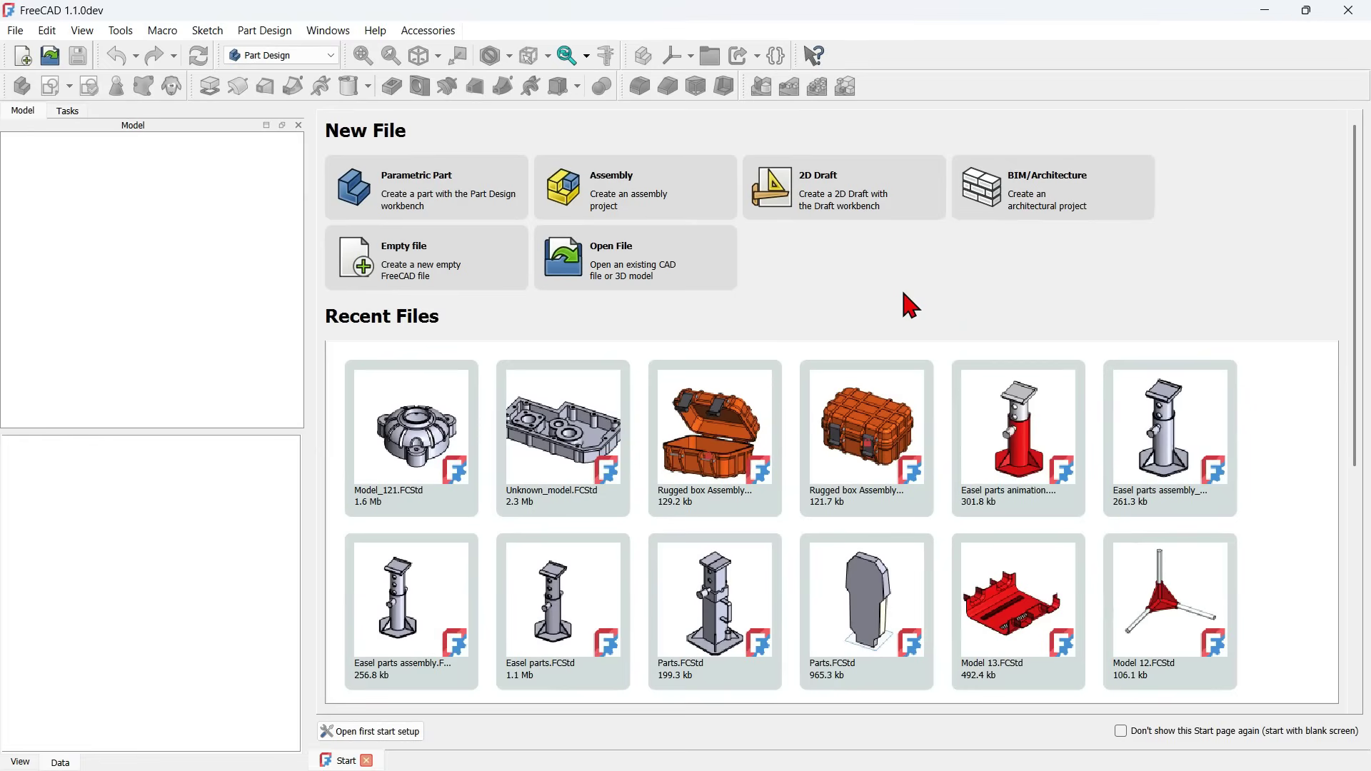
# - Create a new parametric part document and view the finished Model_121 for reference
pyautogui.click(430, 194)
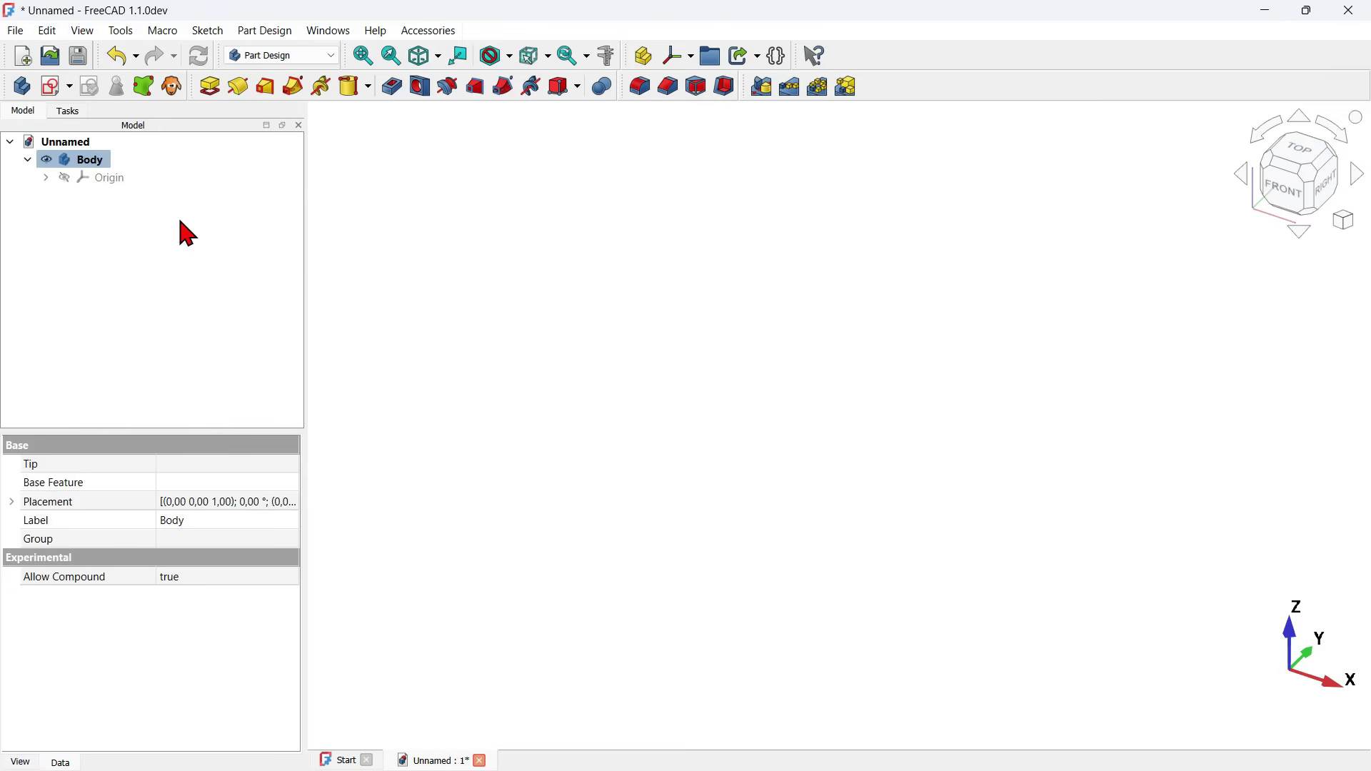
pyautogui.hotkey('alt', 'Tab')
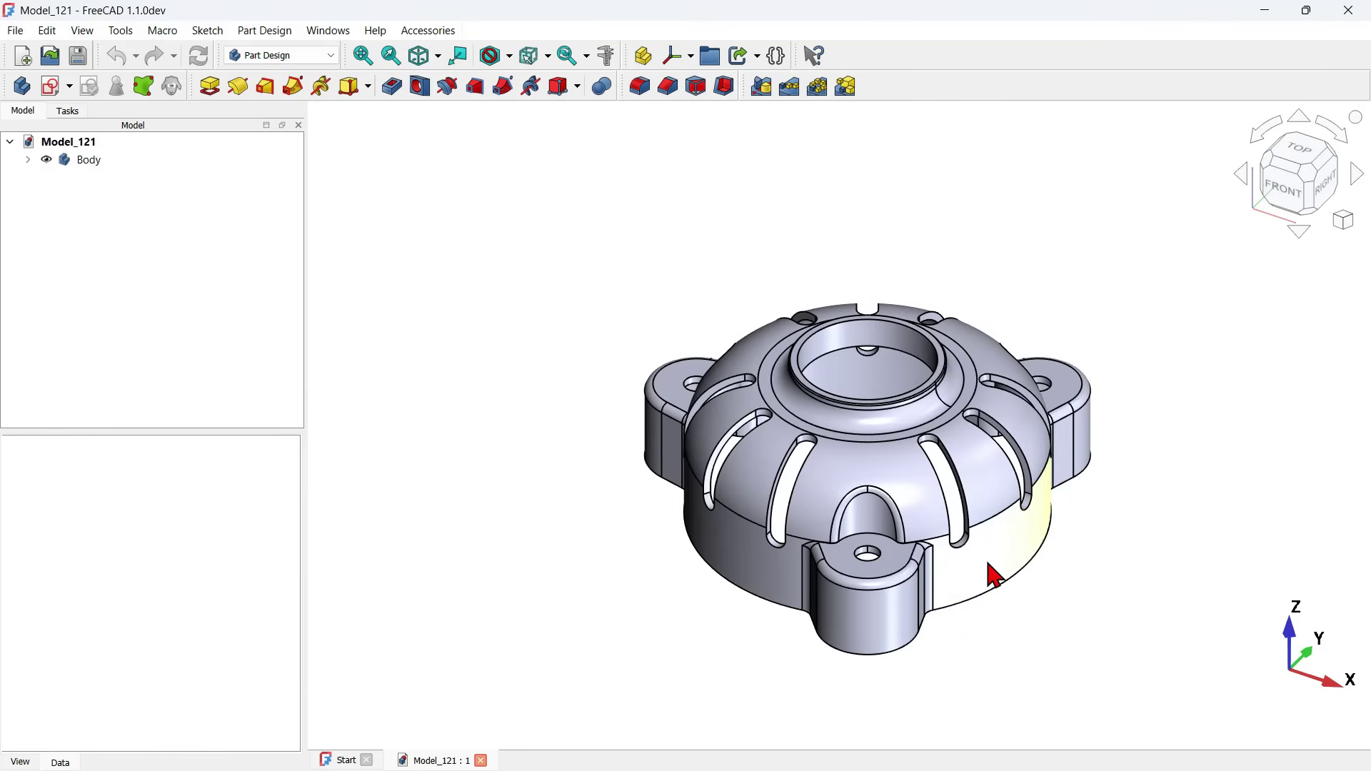
pyautogui.hotkey('alt', 'Tab')
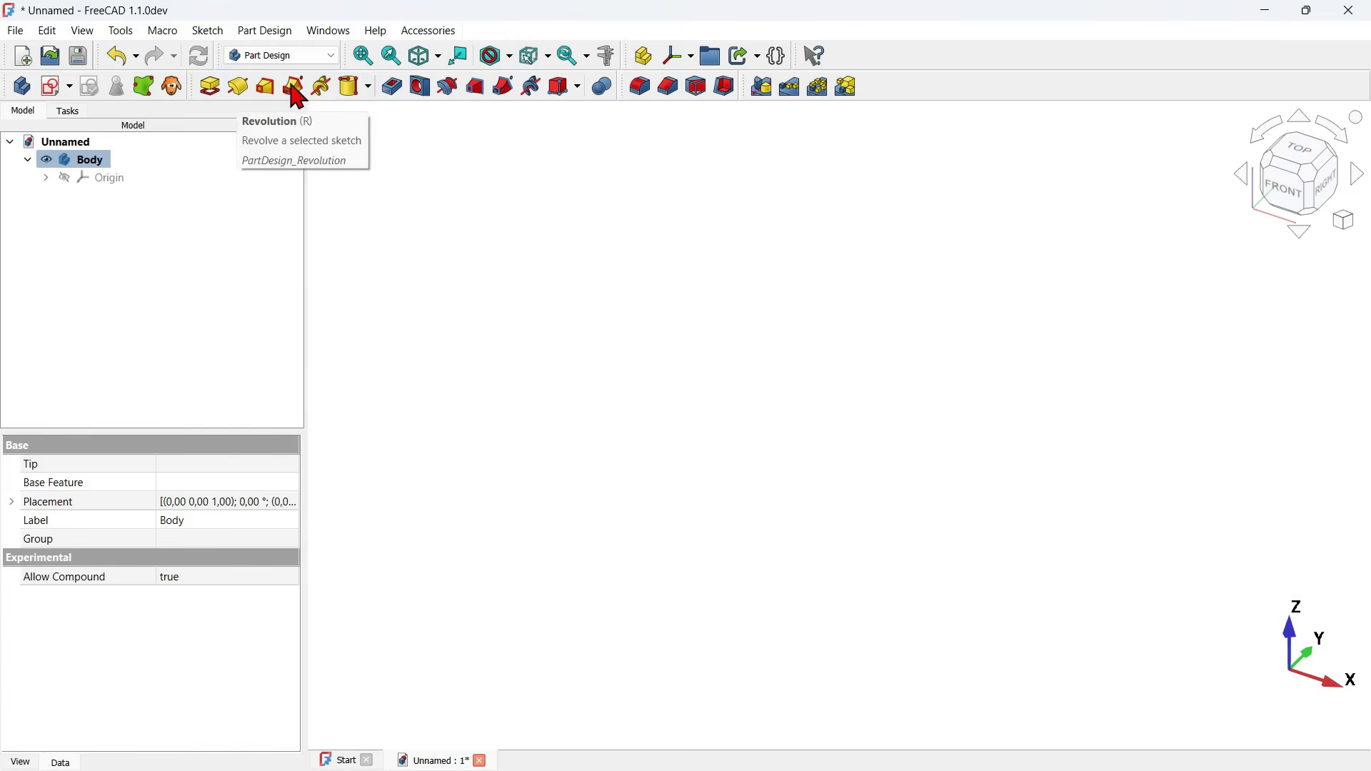
# - Start an additive cylinder in the body and attach it to the origin's XY plane
pyautogui.click(367, 89)
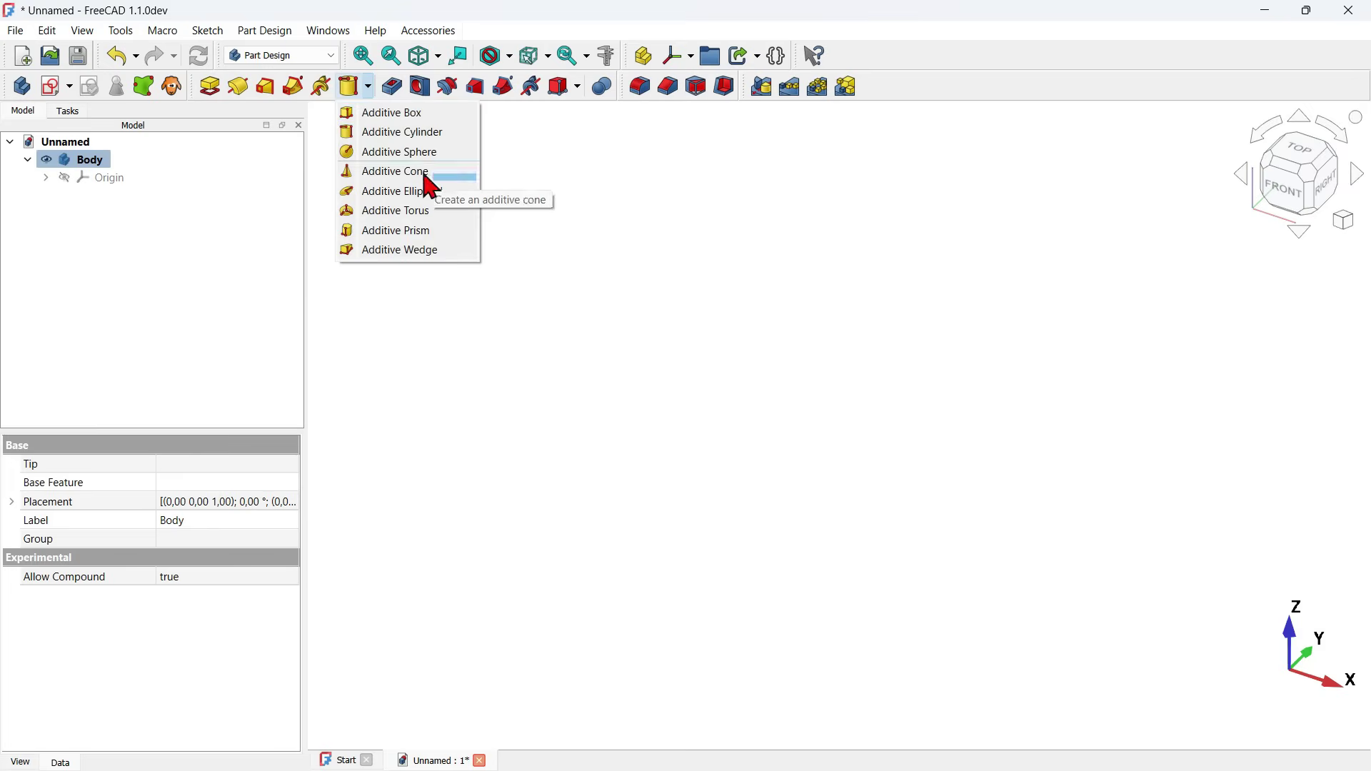
pyautogui.click(411, 133)
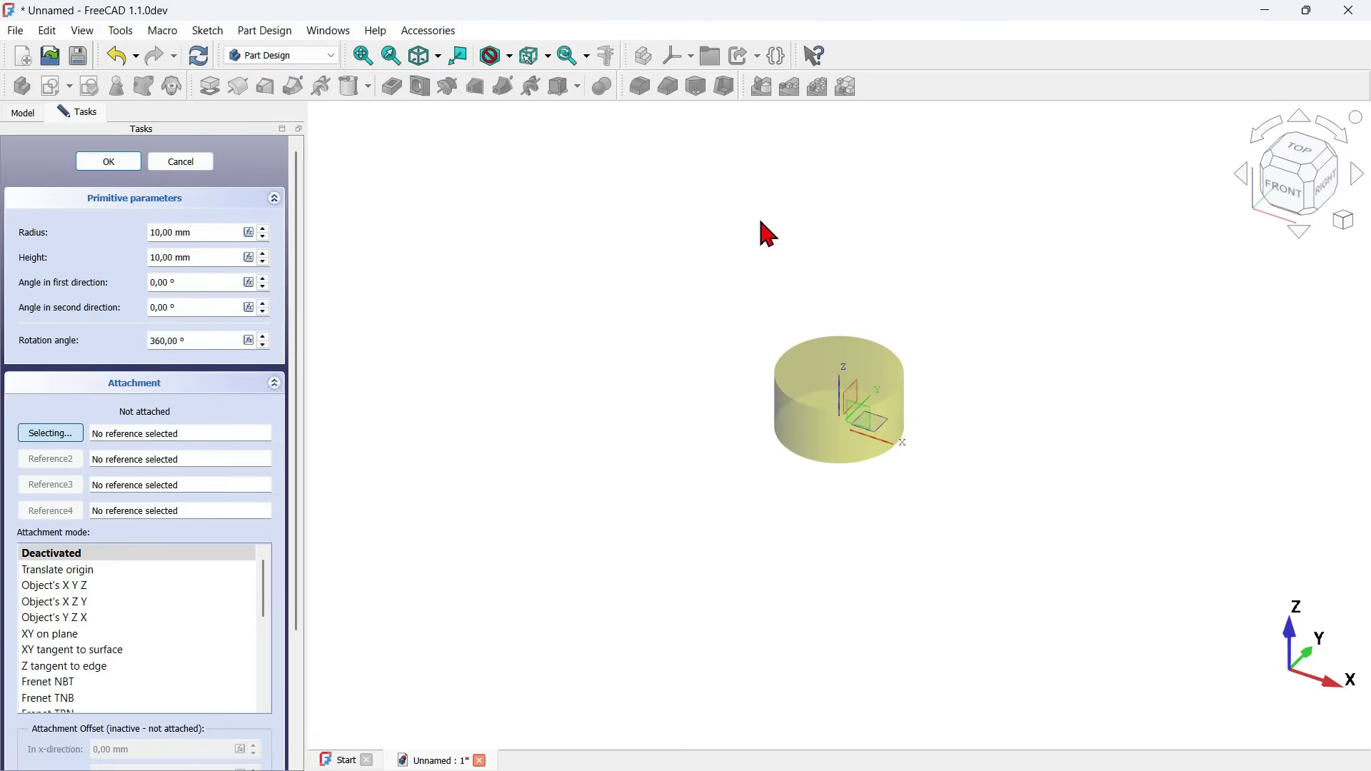
pyautogui.click(1003, 387)
pyautogui.press('v')
pyautogui.press('f')
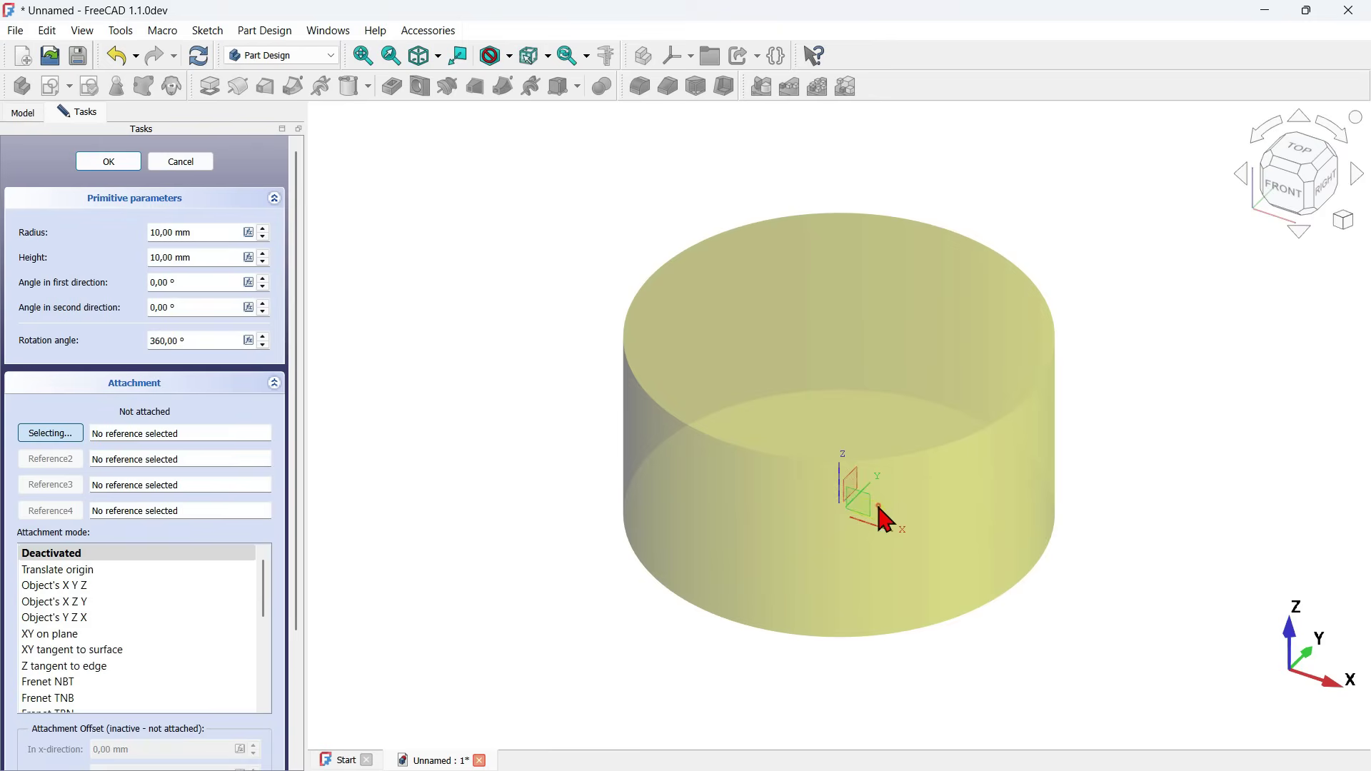
pyautogui.click(878, 508)
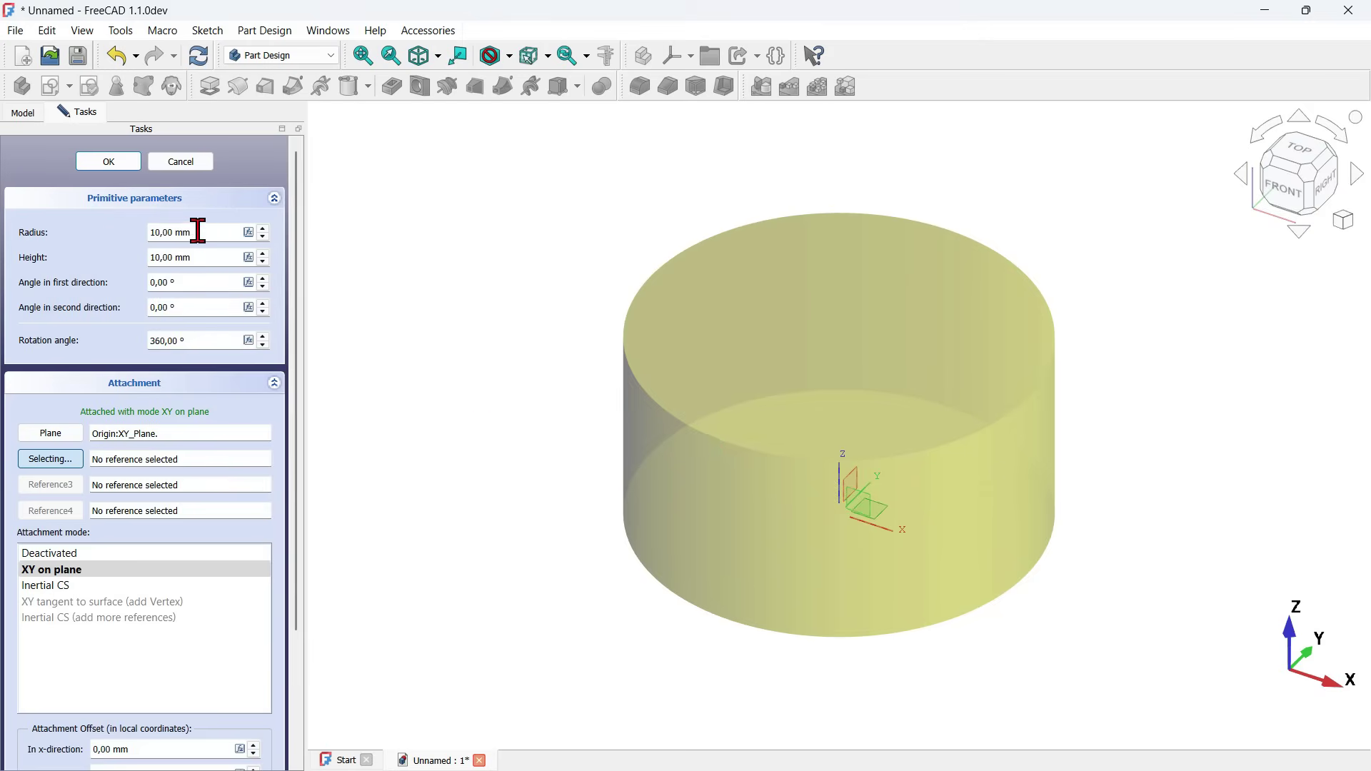
# - Set the cylinder's radius to 40 mm and height to 35 mm, and create it
pyautogui.hotkey('ctrl', 'a')
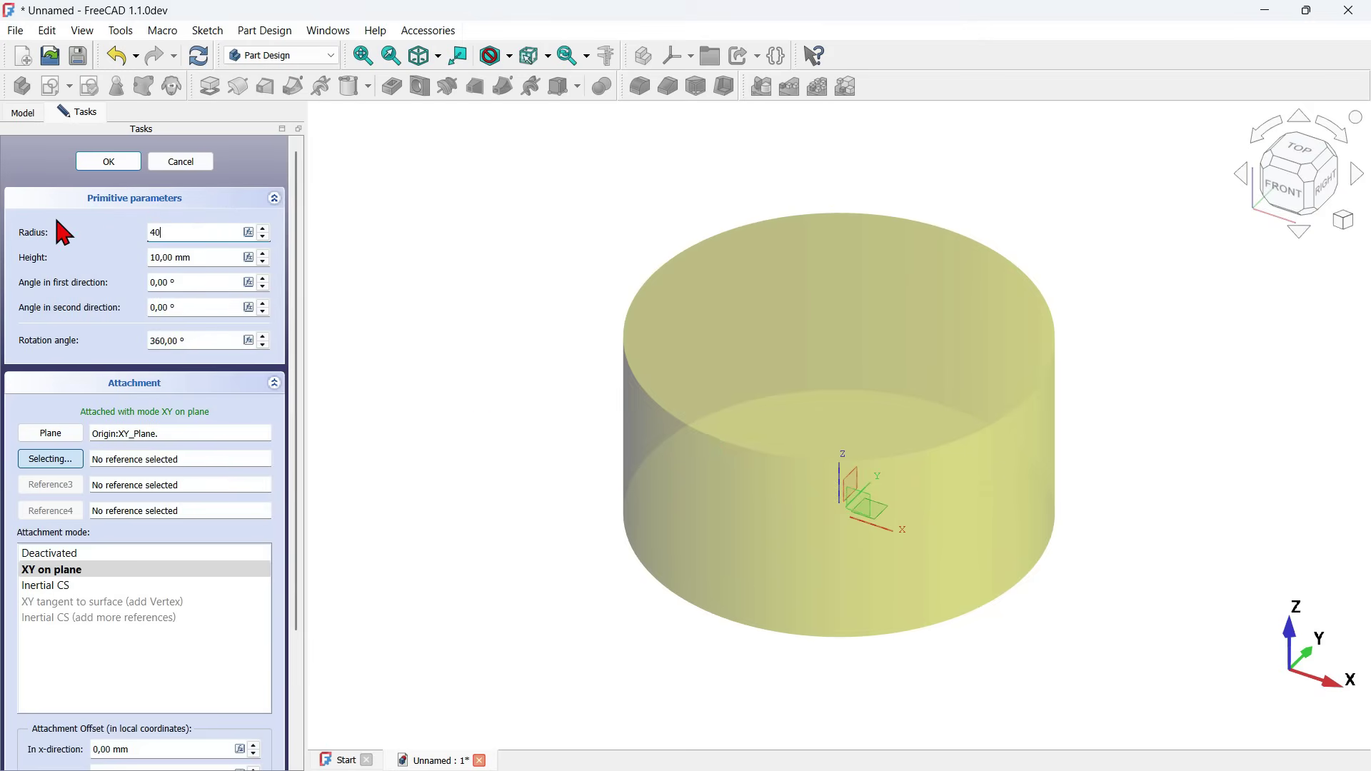
pyautogui.press('Tab')
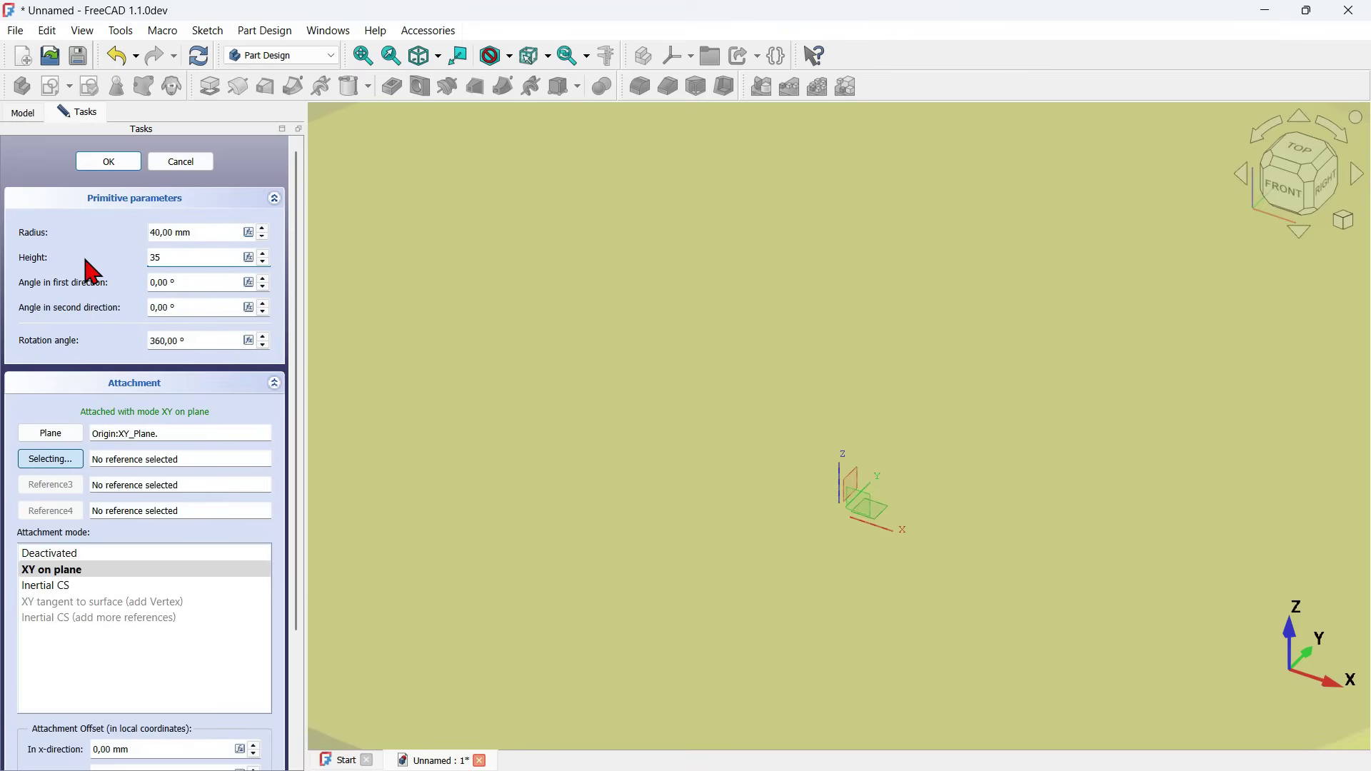
pyautogui.click(658, 389)
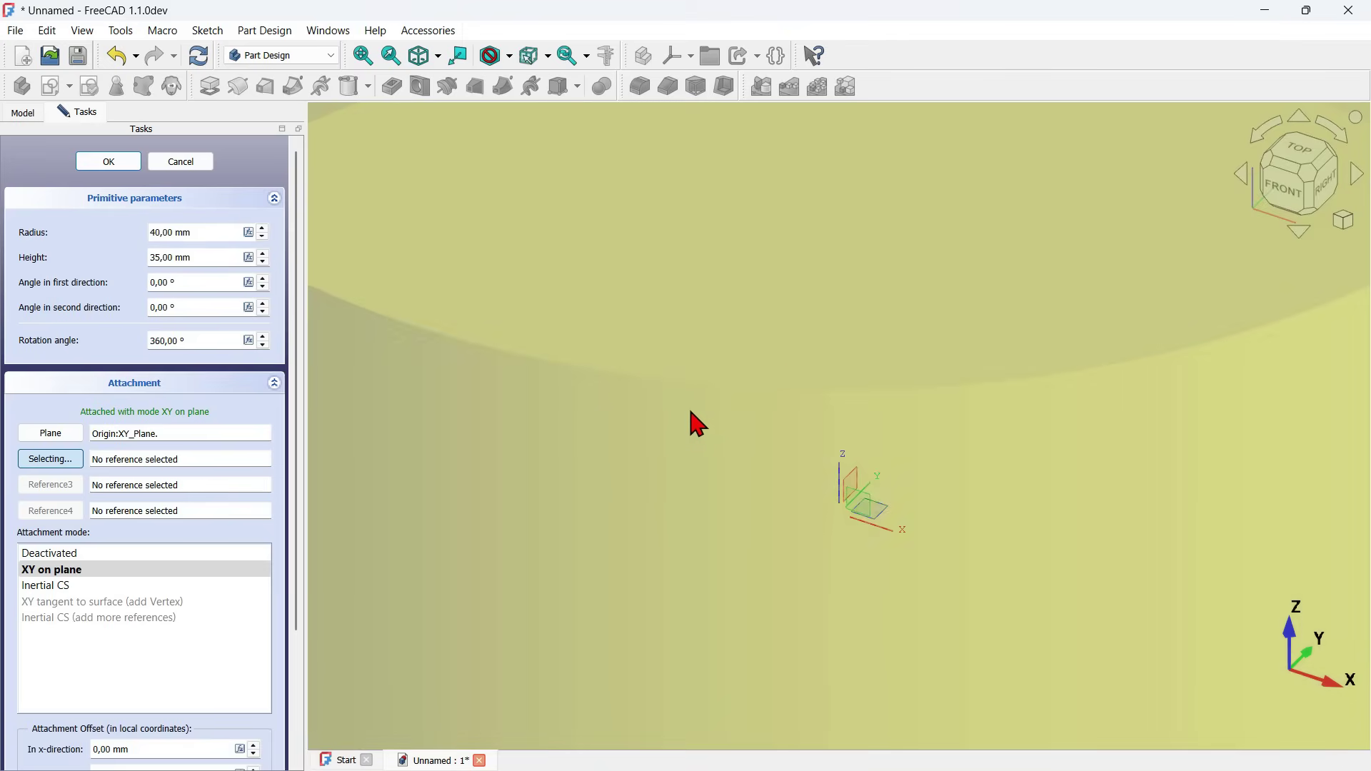
pyautogui.press('v')
pyautogui.press('f')
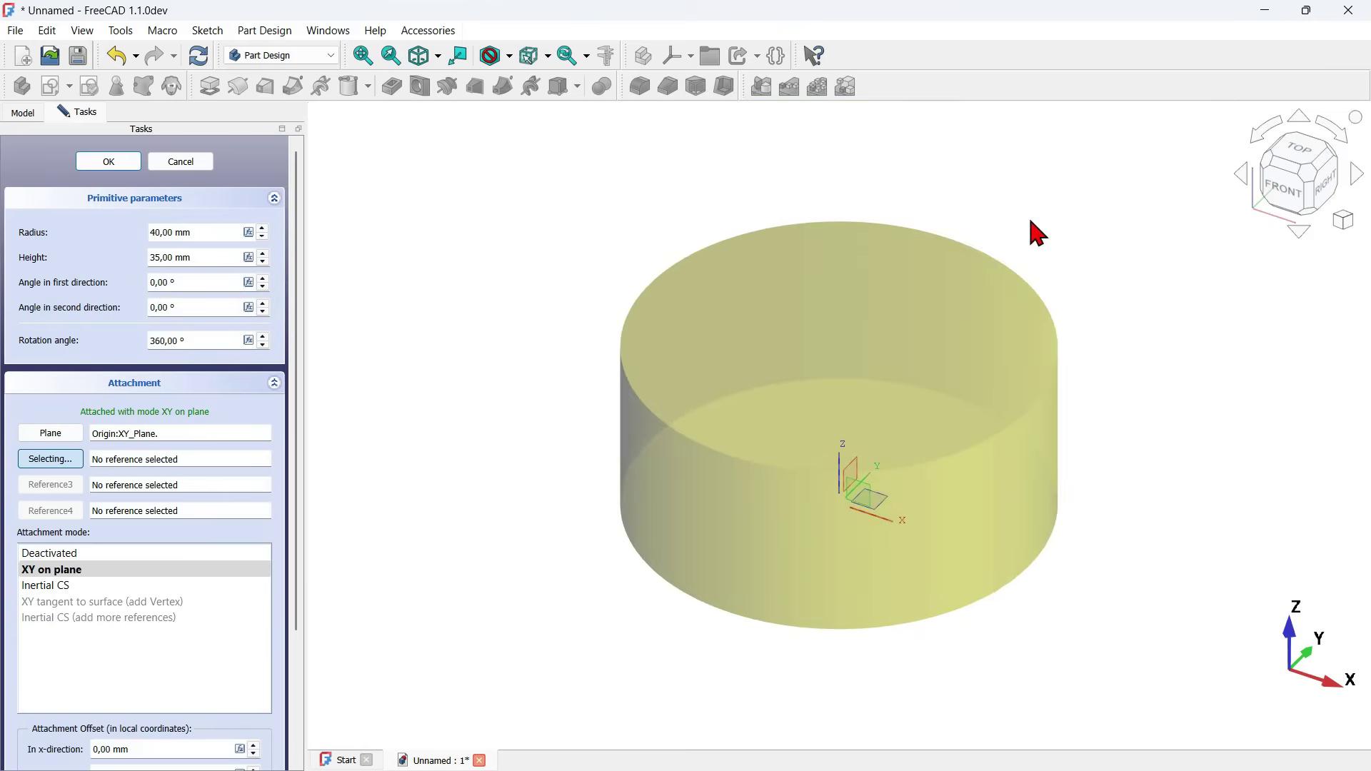
pyautogui.click(109, 164)
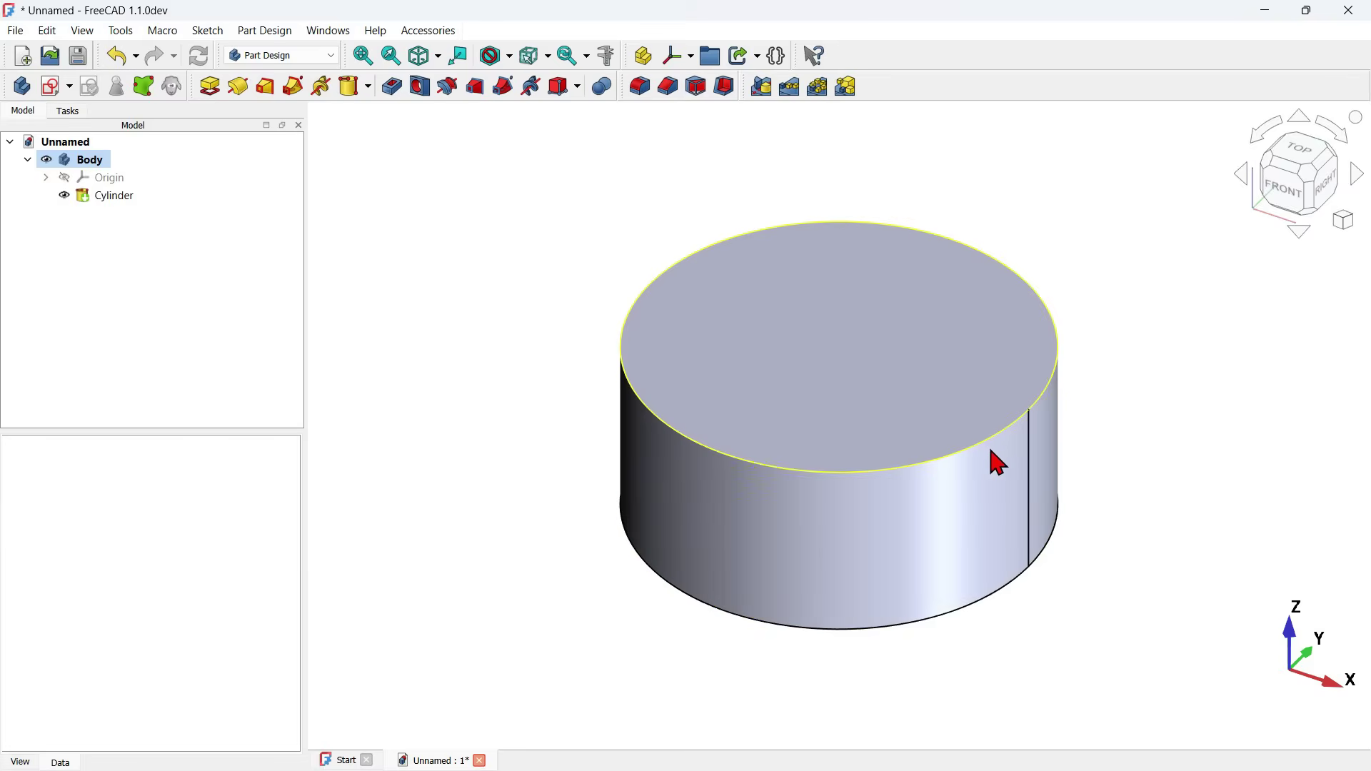
# - Fillet the edge around the cylinder's top face with a large radius to form a dome
pyautogui.click(805, 337)
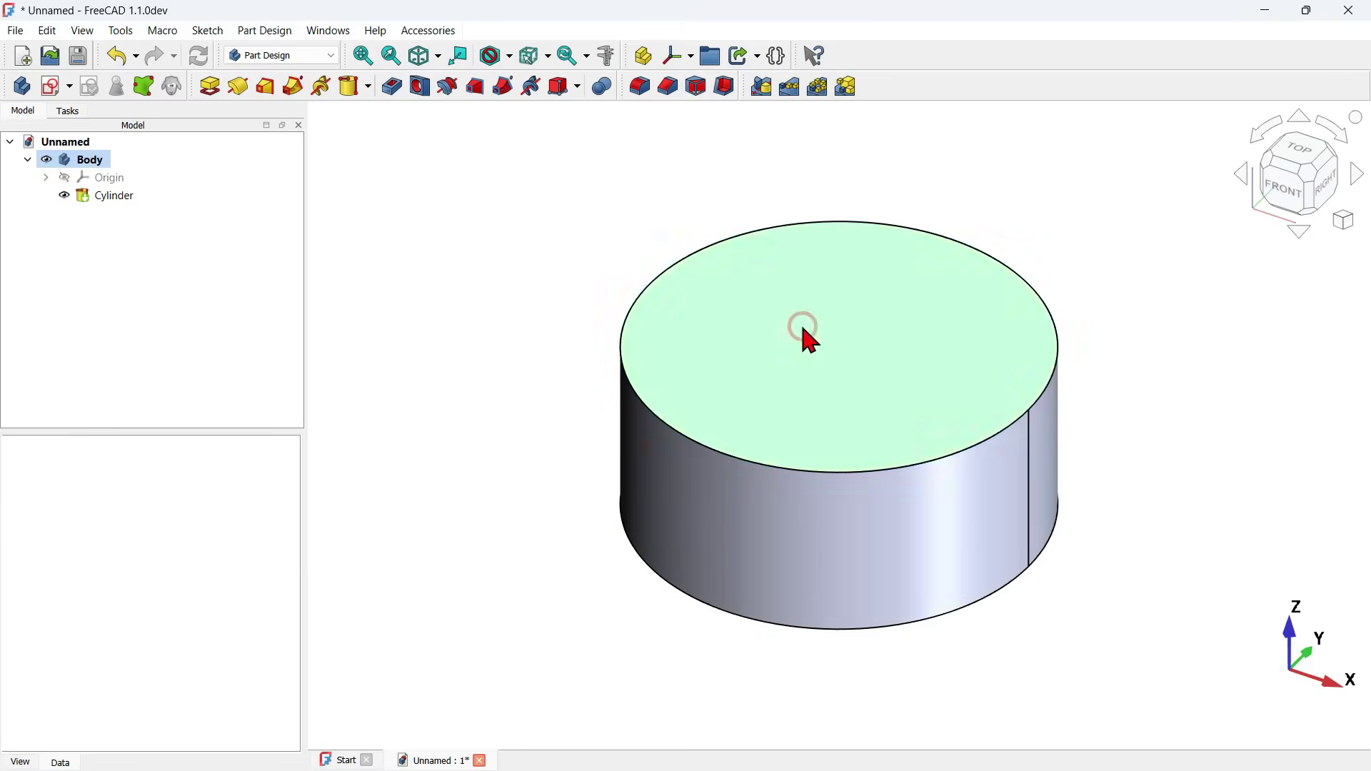
pyautogui.click(642, 89)
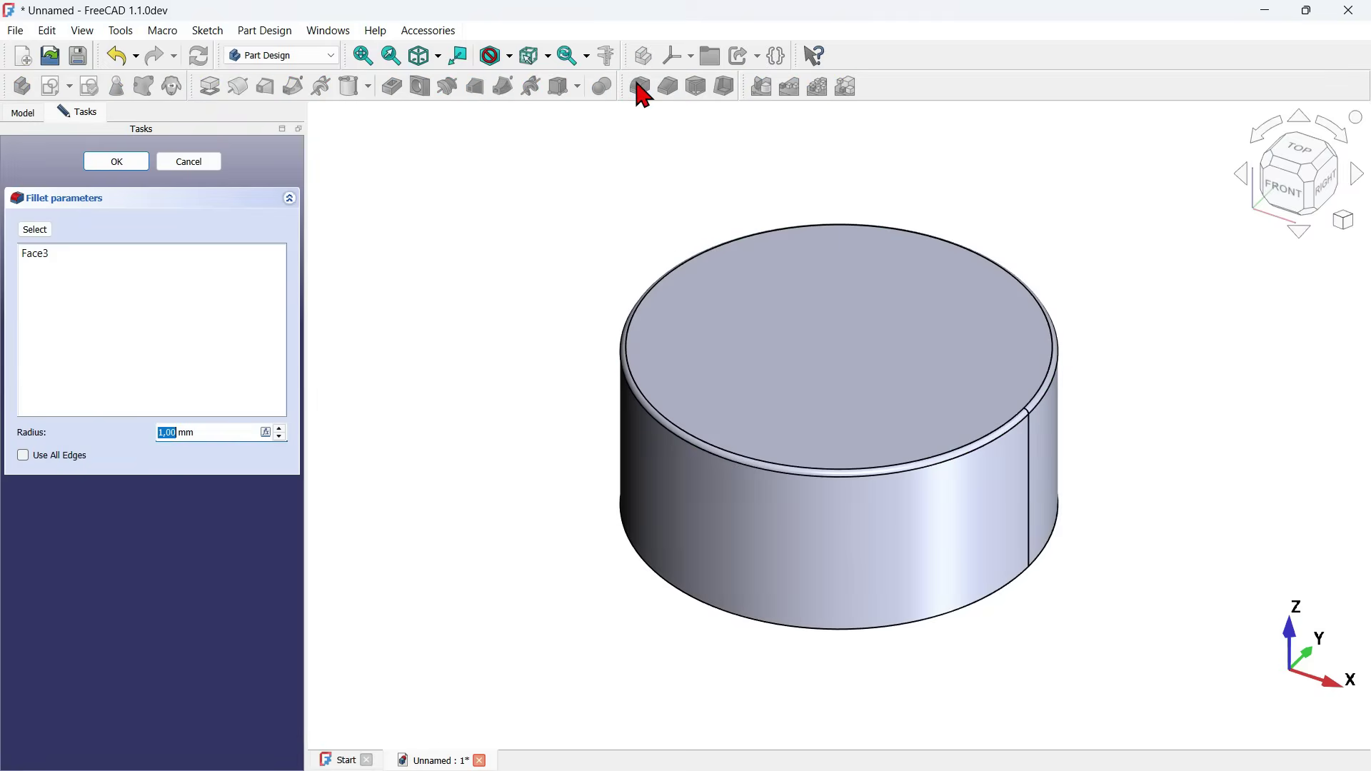
pyautogui.moveTo(229, 431); pyautogui.dragTo(93, 425)
pyautogui.click(133, 164)
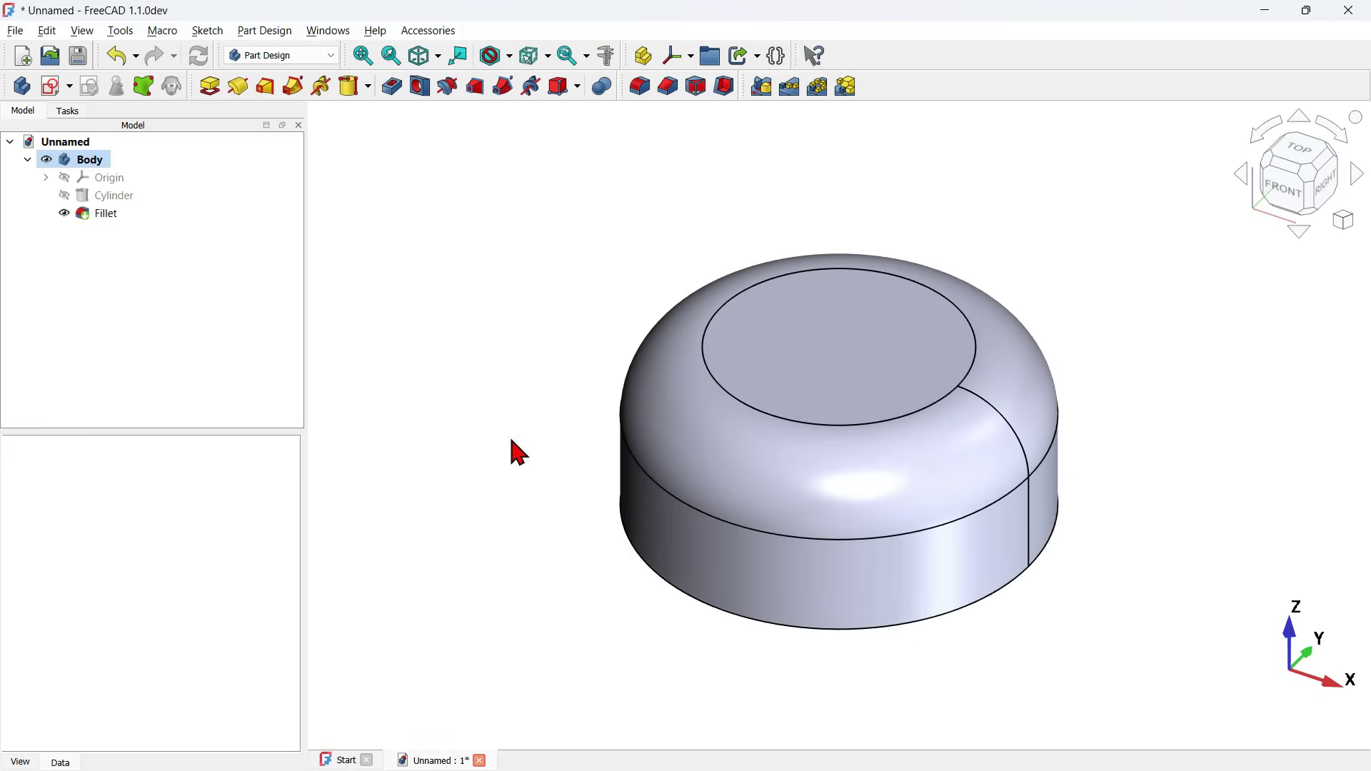
# - Create a sketch on the XY base plane and show the model in section view
pyautogui.click(50, 87)
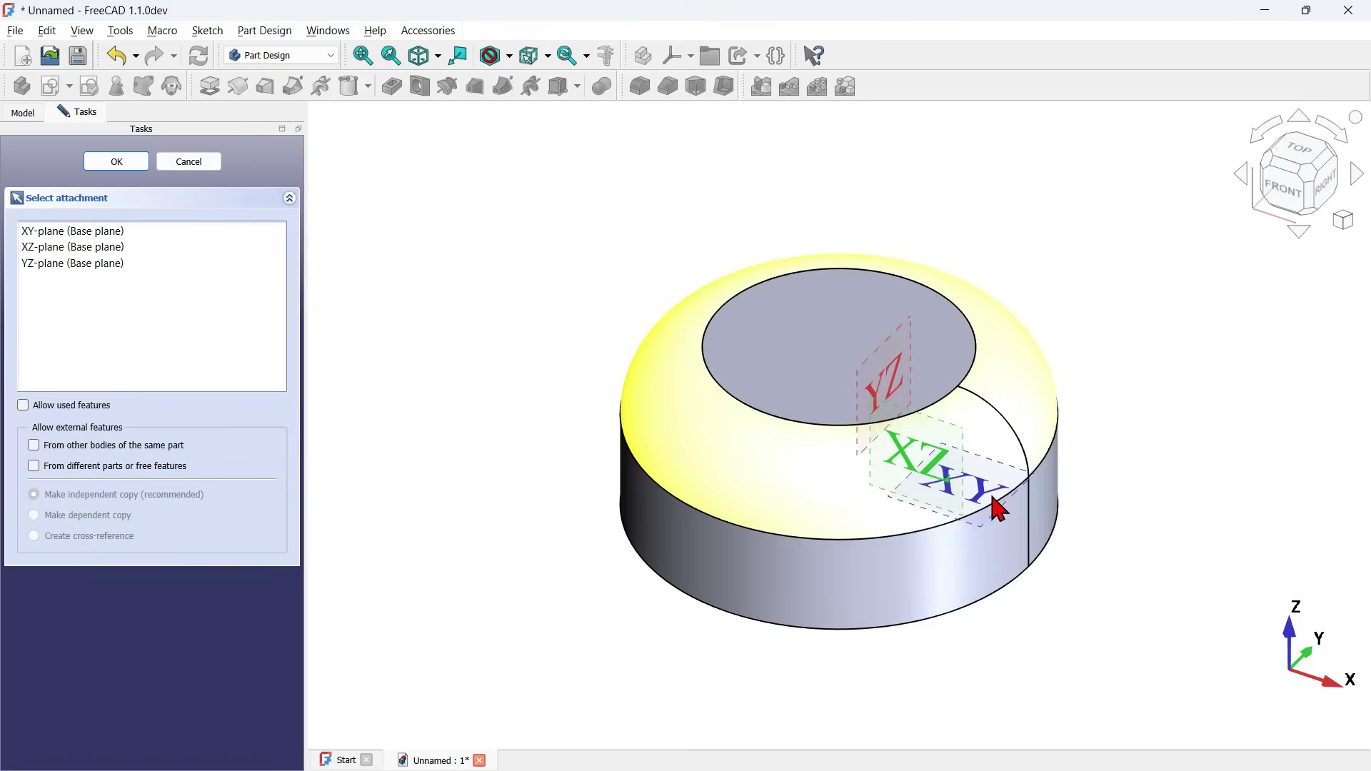
pyautogui.click(1018, 509)
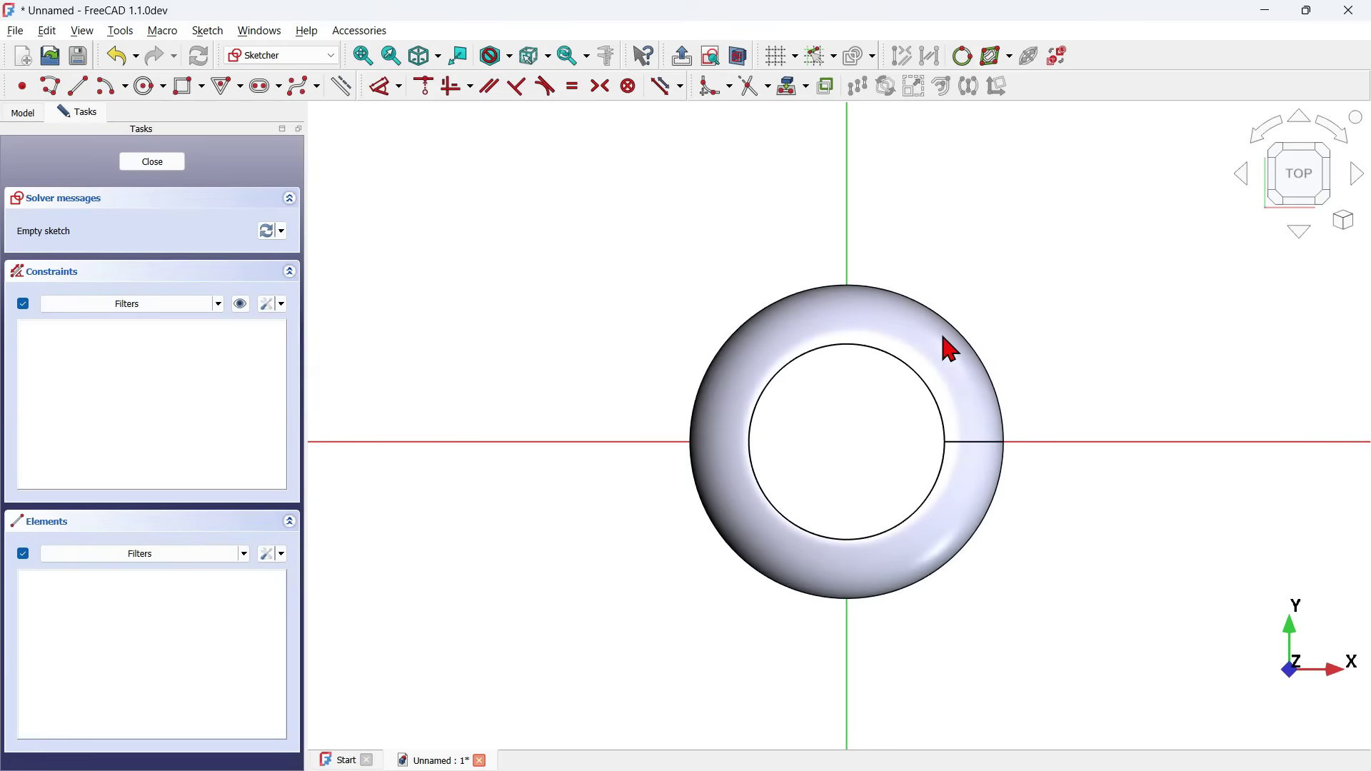
pyautogui.click(737, 55)
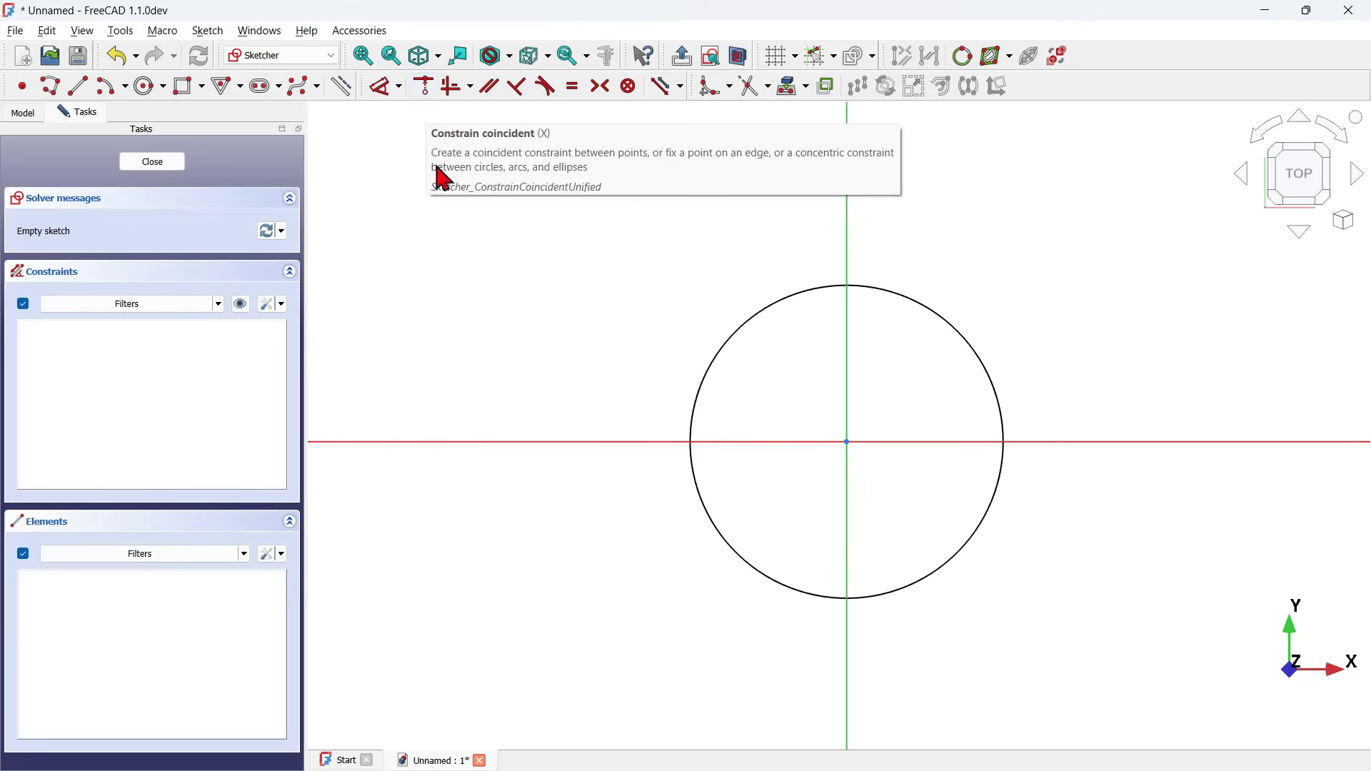
# - Sketch a slot about 85 mm between centers, from a point on the negative X axis to near the origin
pyautogui.click(264, 86)
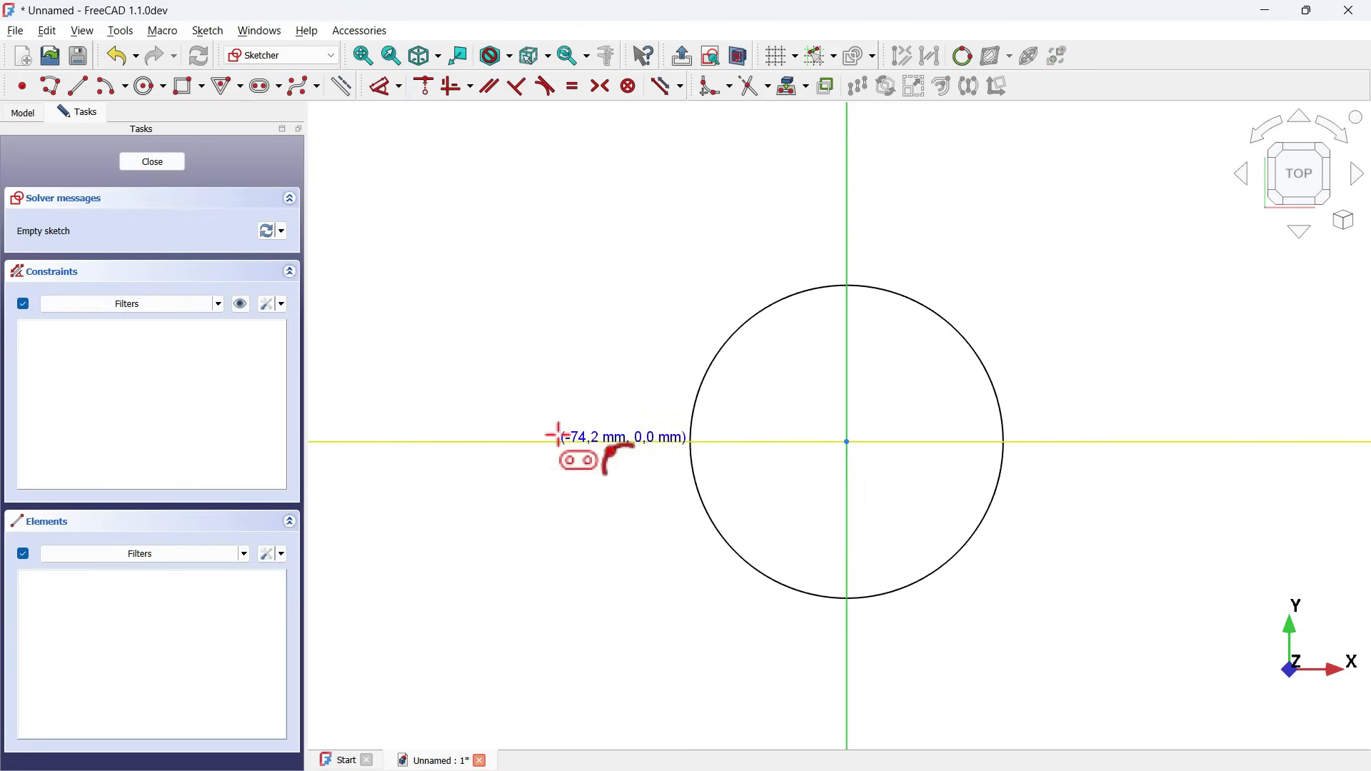
pyautogui.click(458, 440)
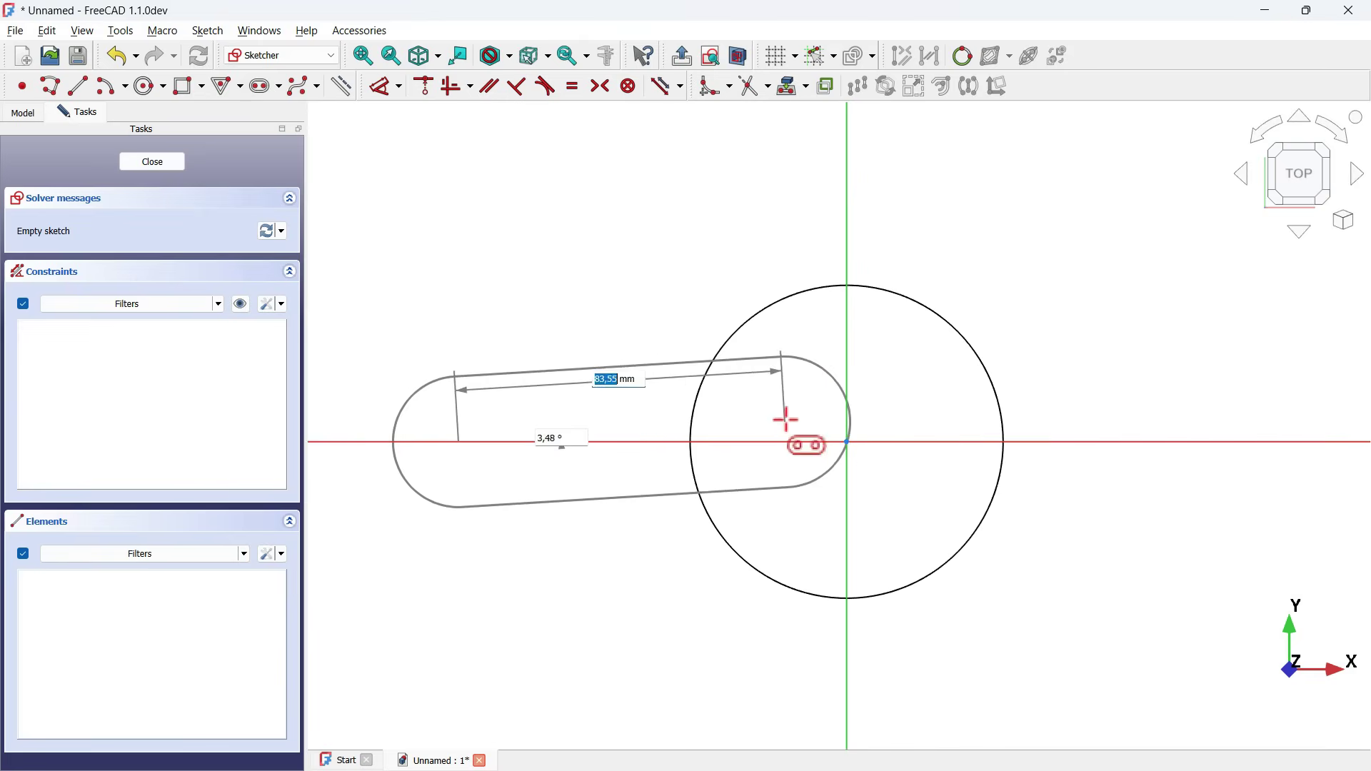
pyautogui.click(794, 412)
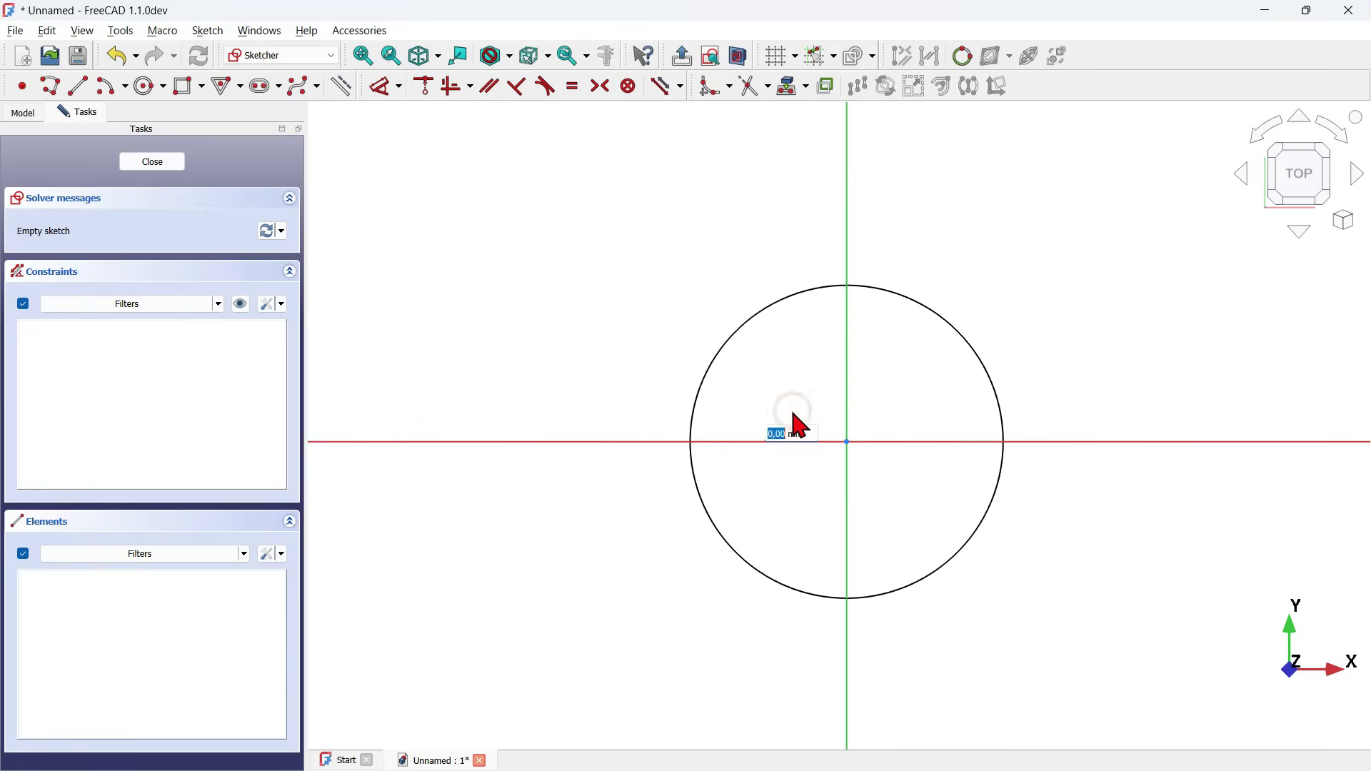
pyautogui.click(802, 338)
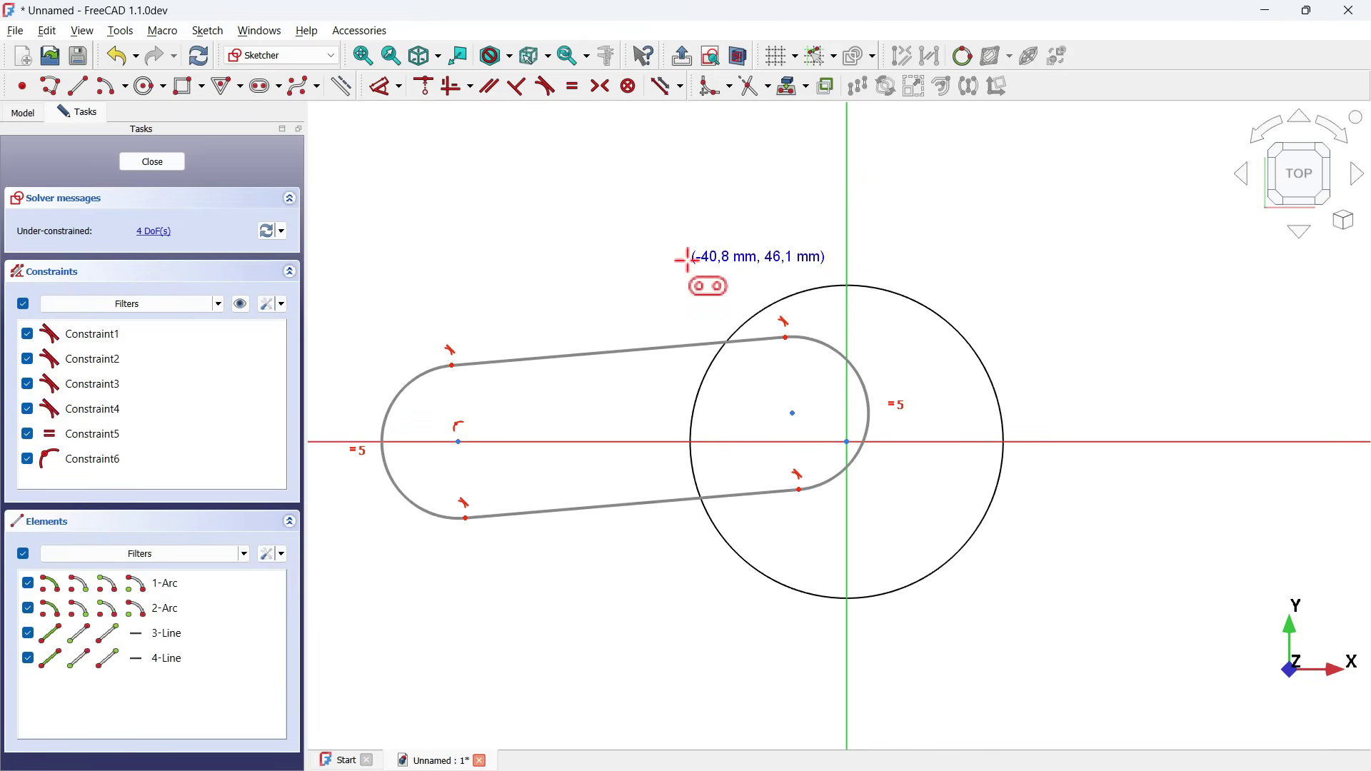
pyautogui.press('Escape')
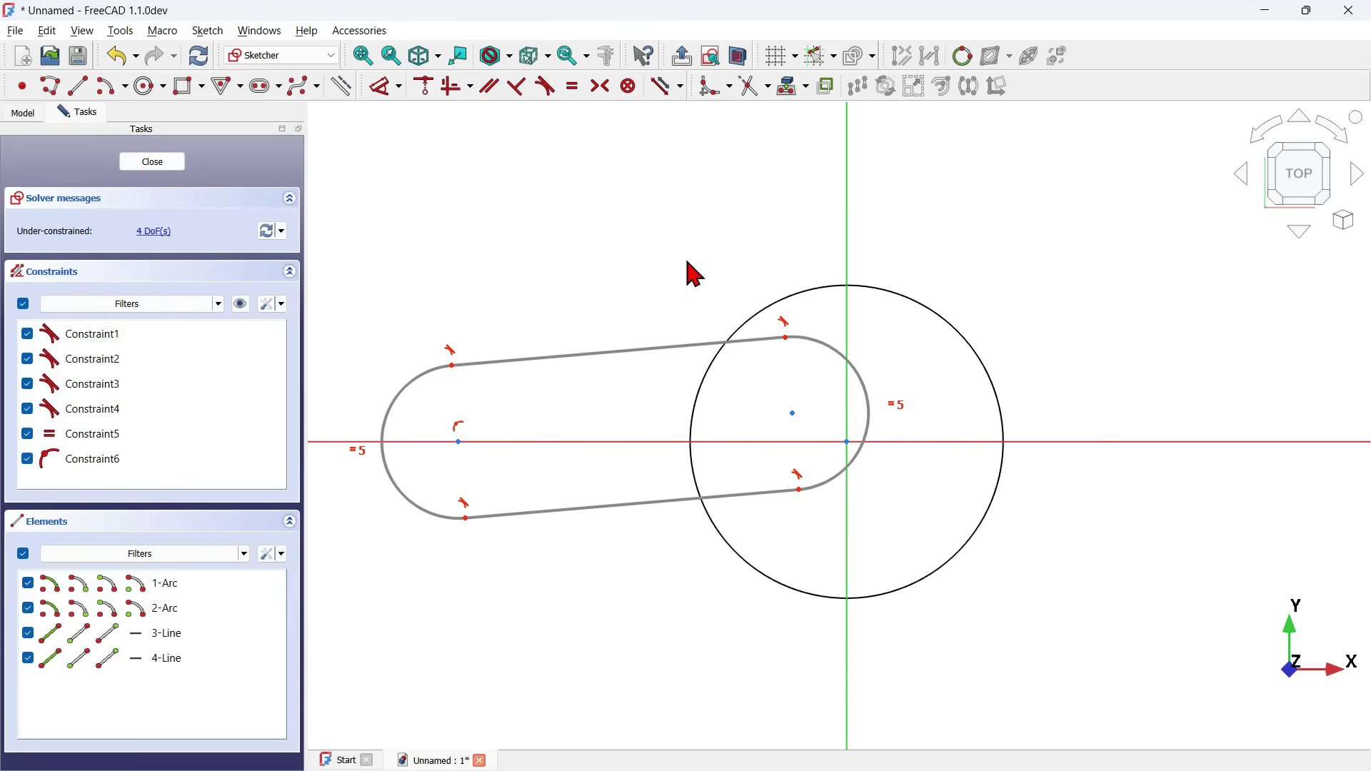
# - Delete the equality constraint between the slot's arcs and enlarge the arc nearest the origin so the slot tapers
pyautogui.click(899, 405)
pyautogui.press('Delete')
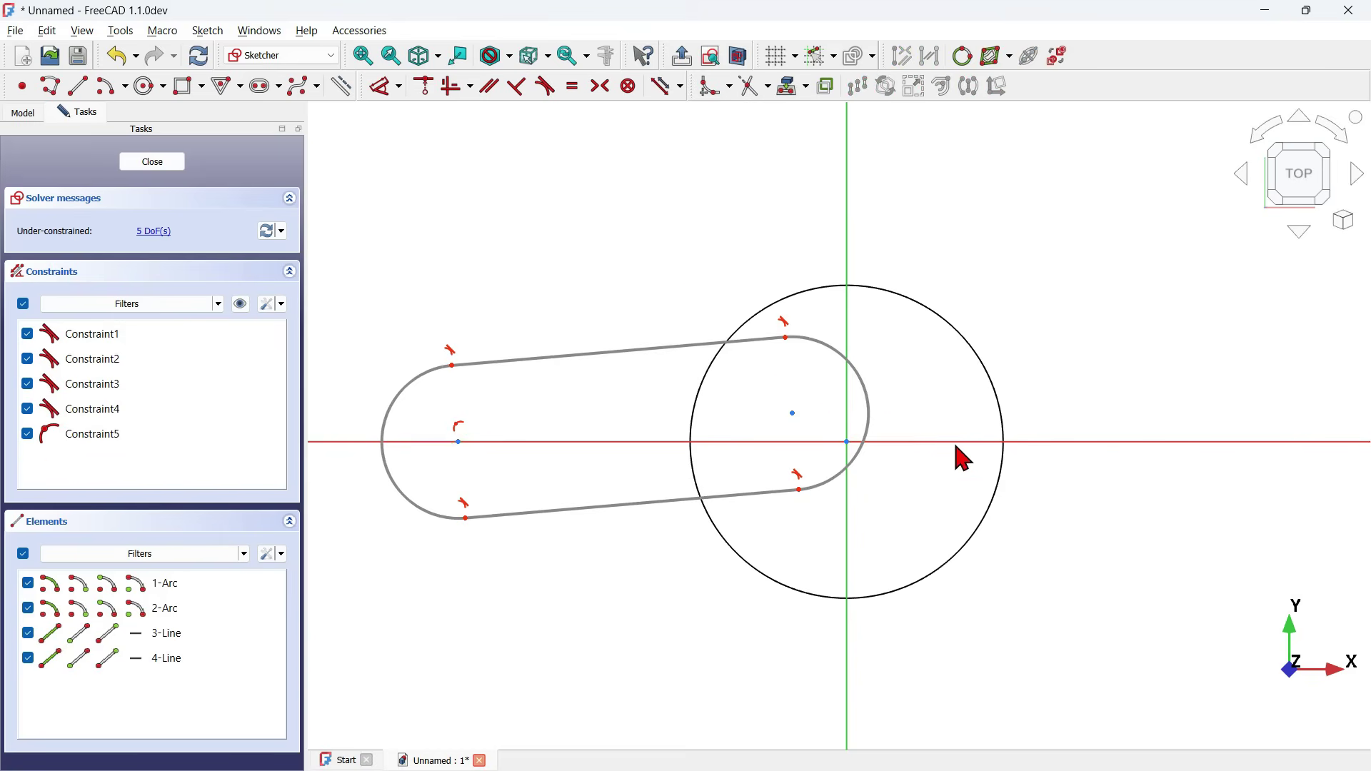
pyautogui.moveTo(784, 345); pyautogui.dragTo(755, 287)
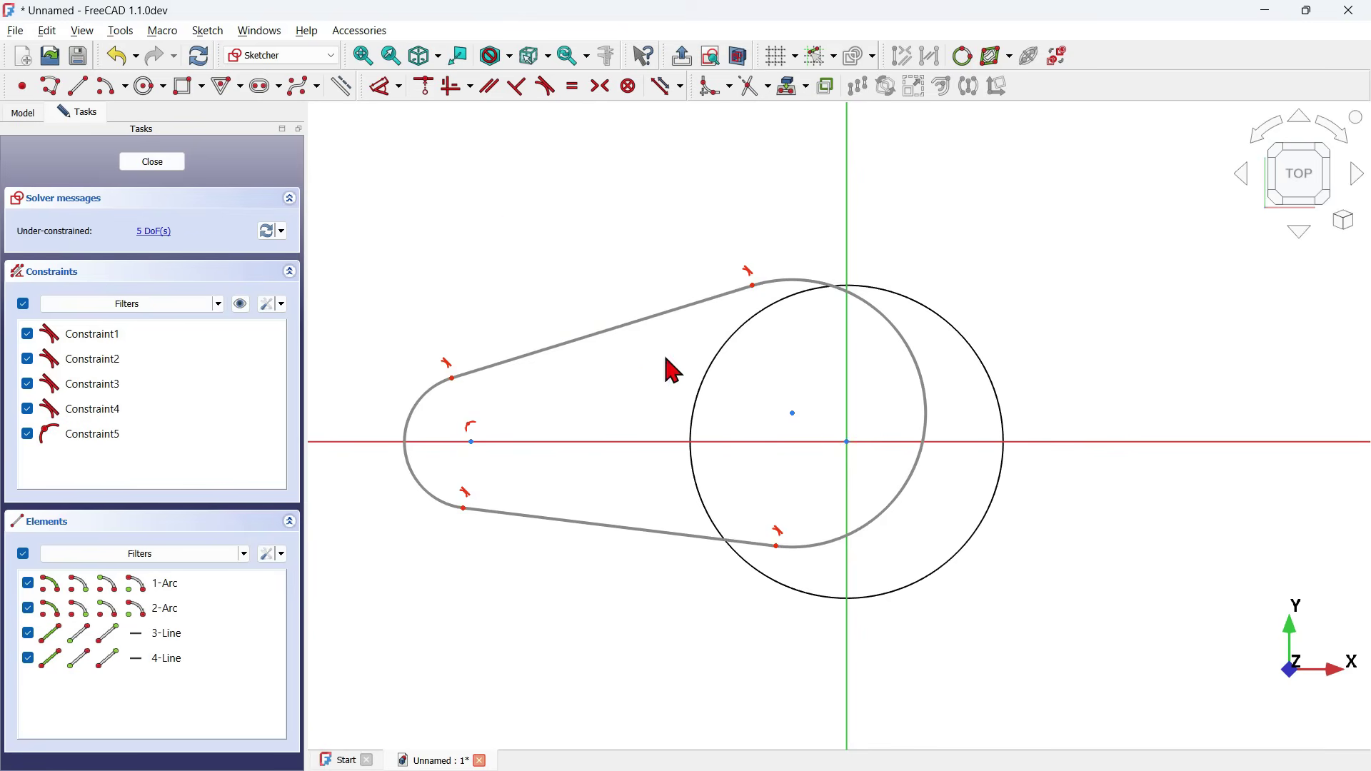
# - Constrain the center of the slot's larger arc coincident with the sketch origin
pyautogui.click(422, 89)
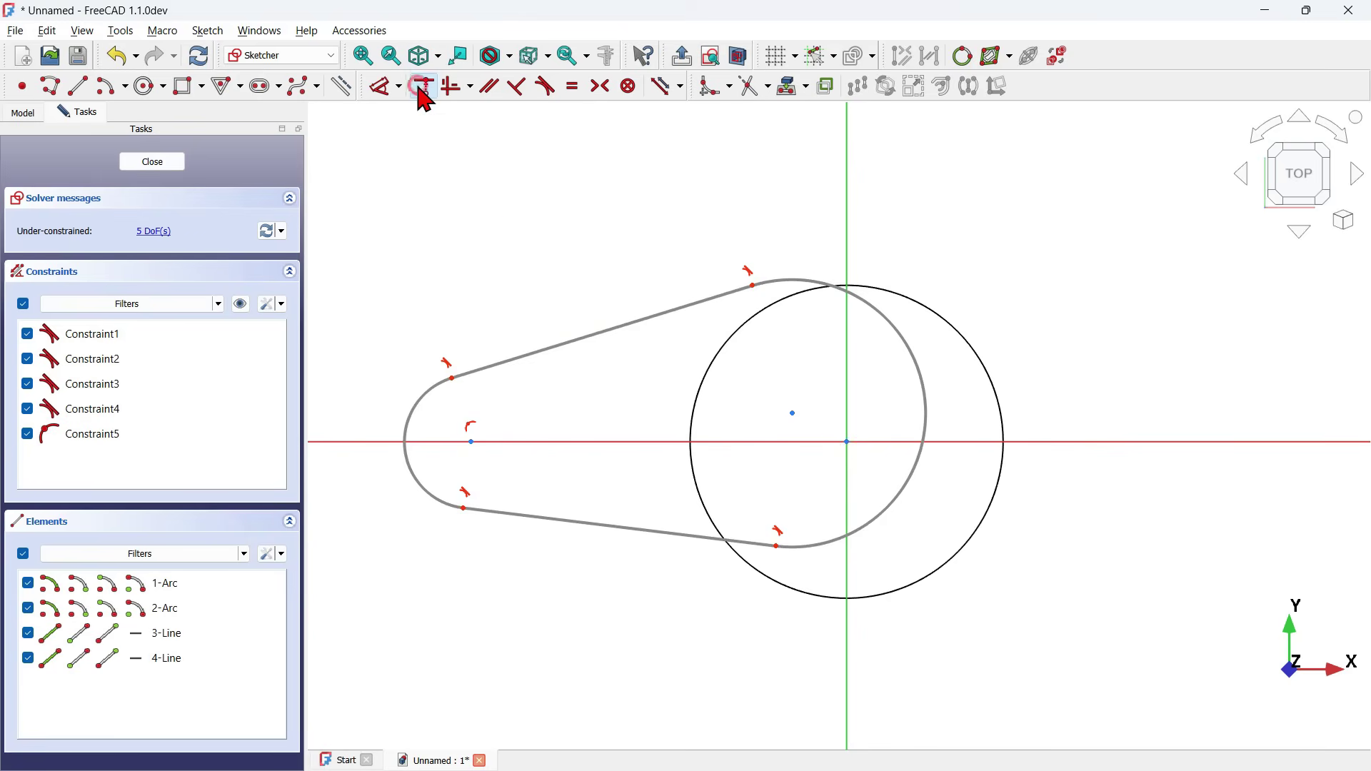
pyautogui.click(792, 412)
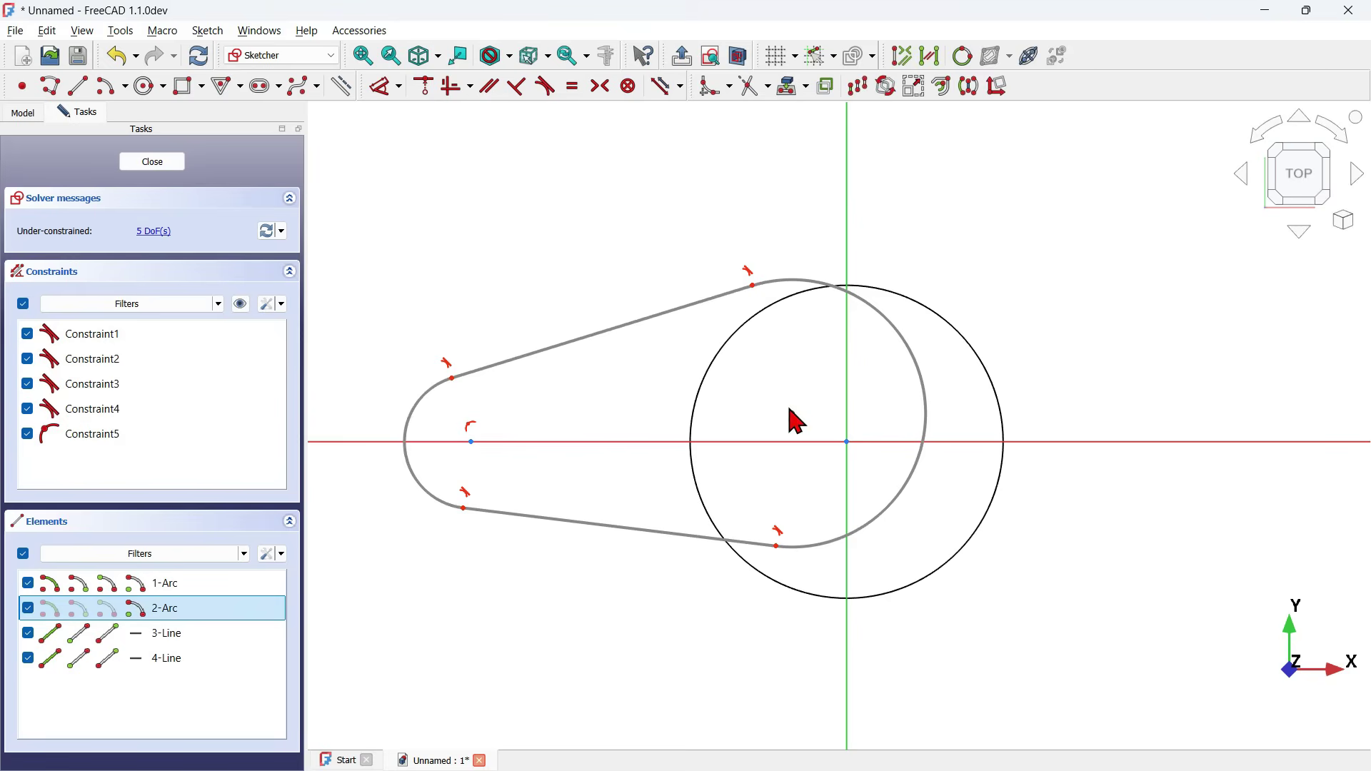
pyautogui.click(849, 446)
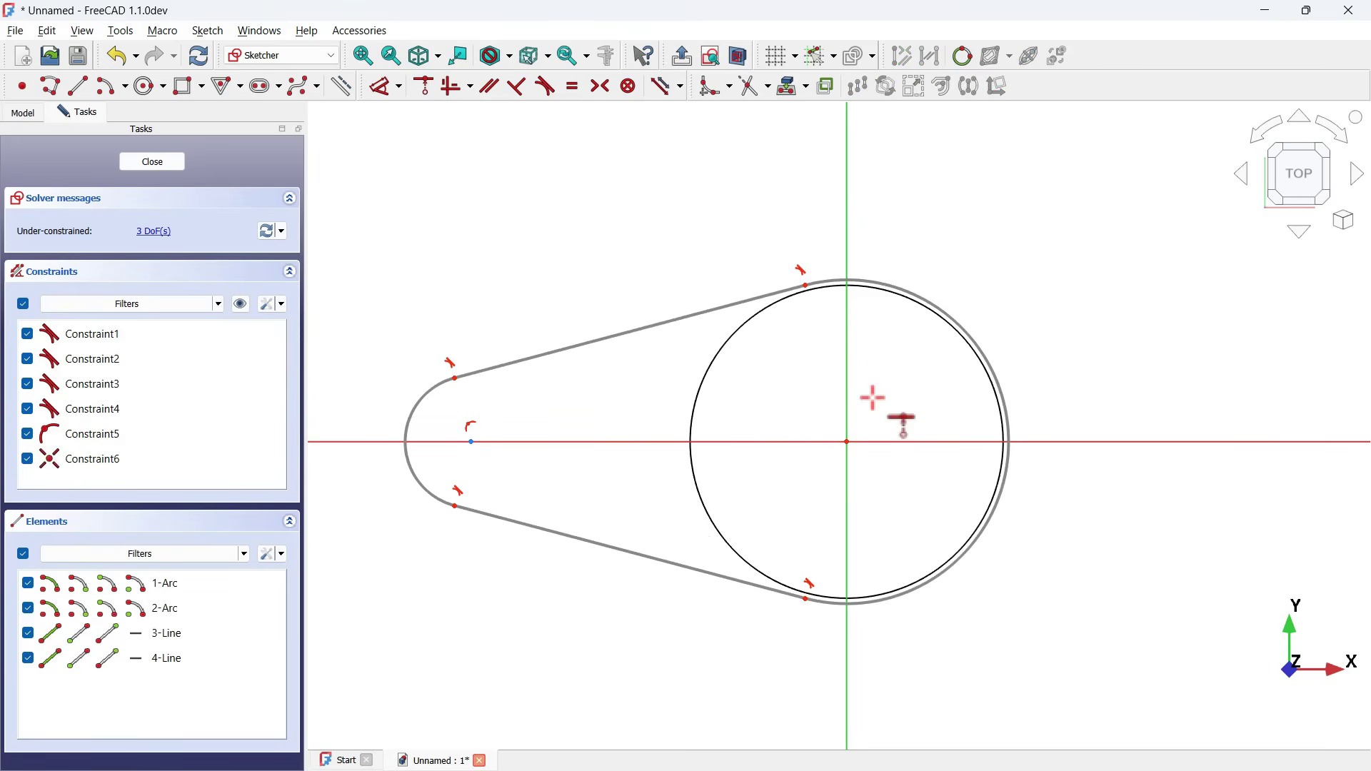
# - Dimension the angle between the slot's two slanted lines and set it to 25°
pyautogui.click(379, 85)
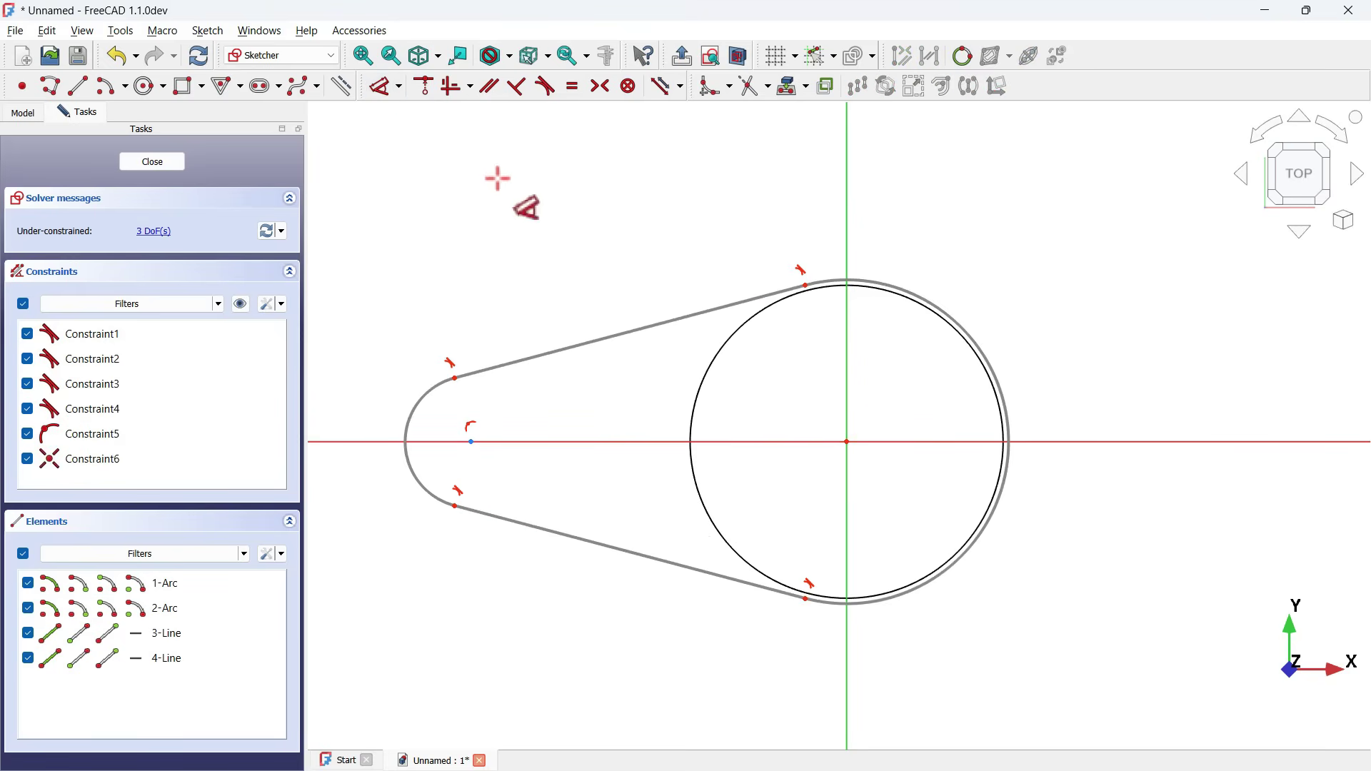
pyautogui.click(629, 328)
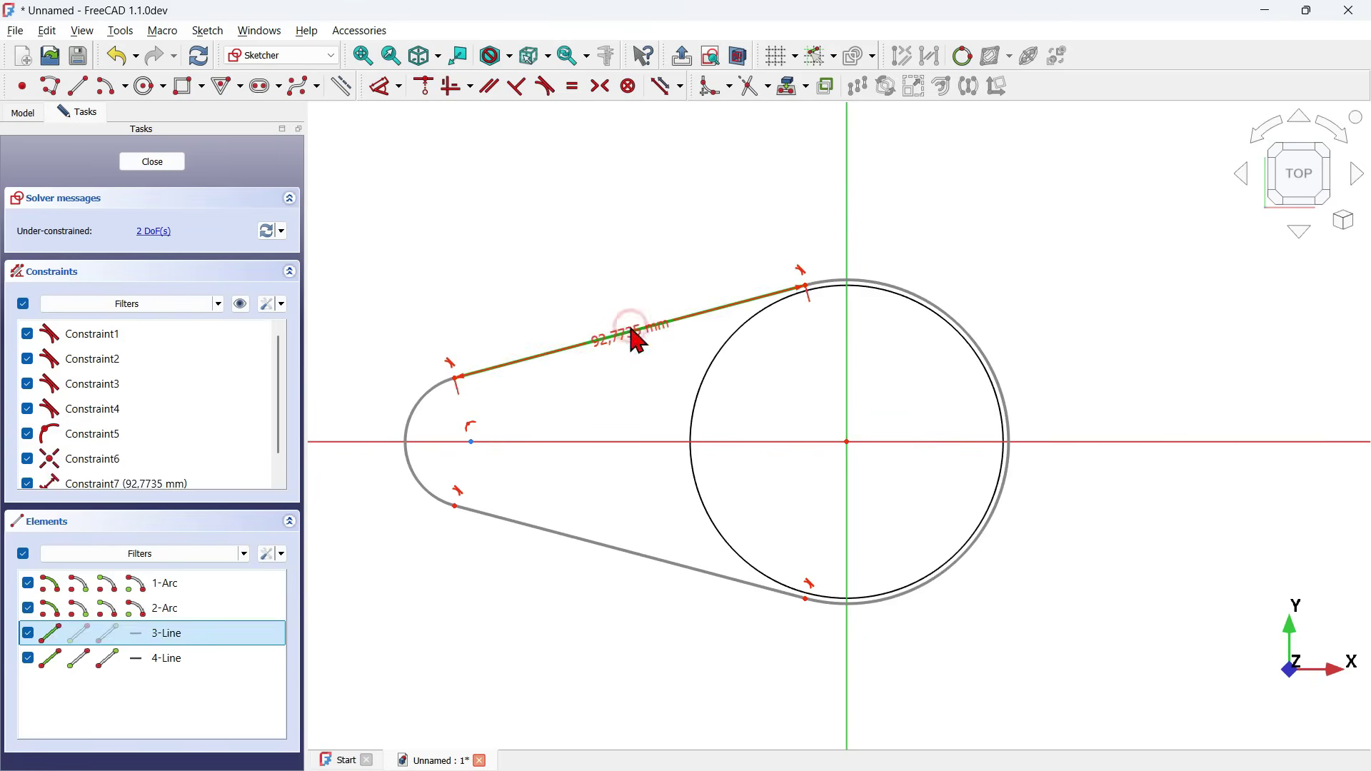
pyautogui.click(671, 562)
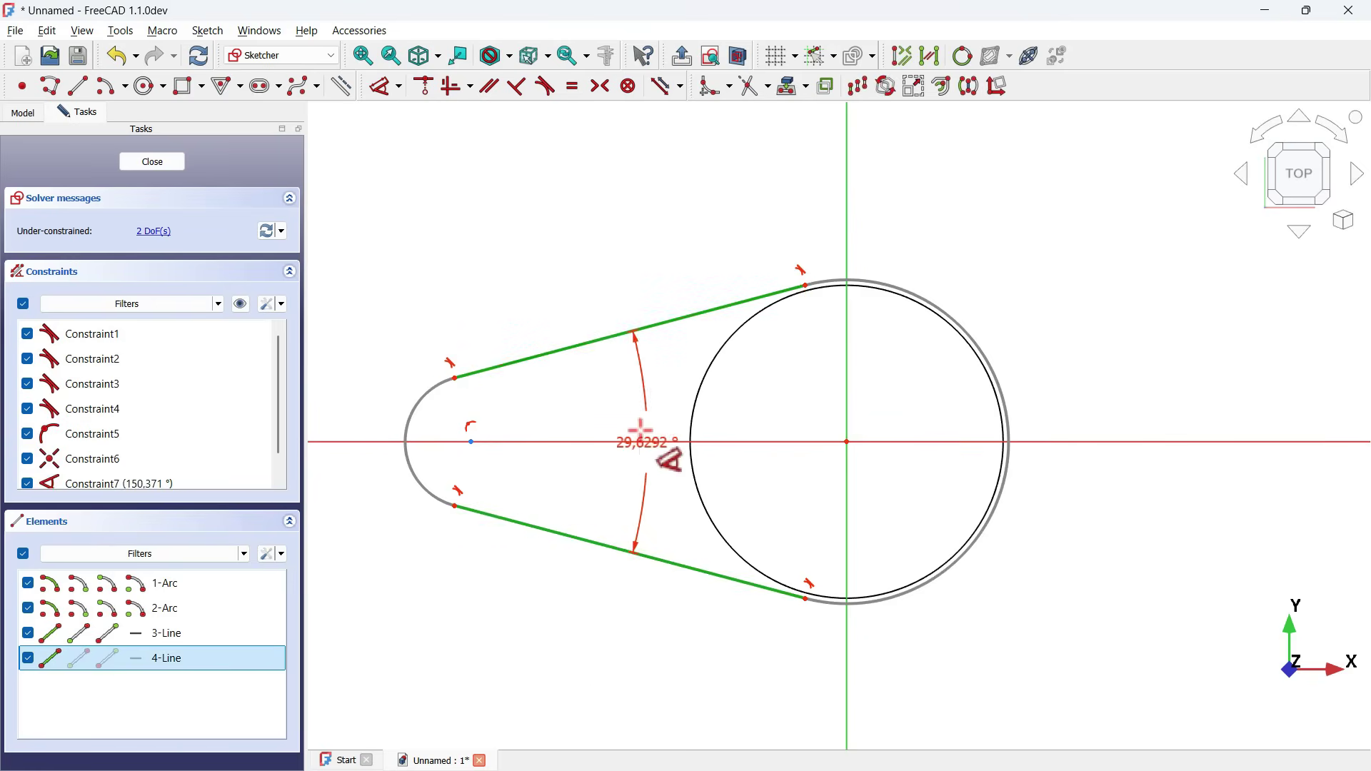
pyautogui.click(628, 387)
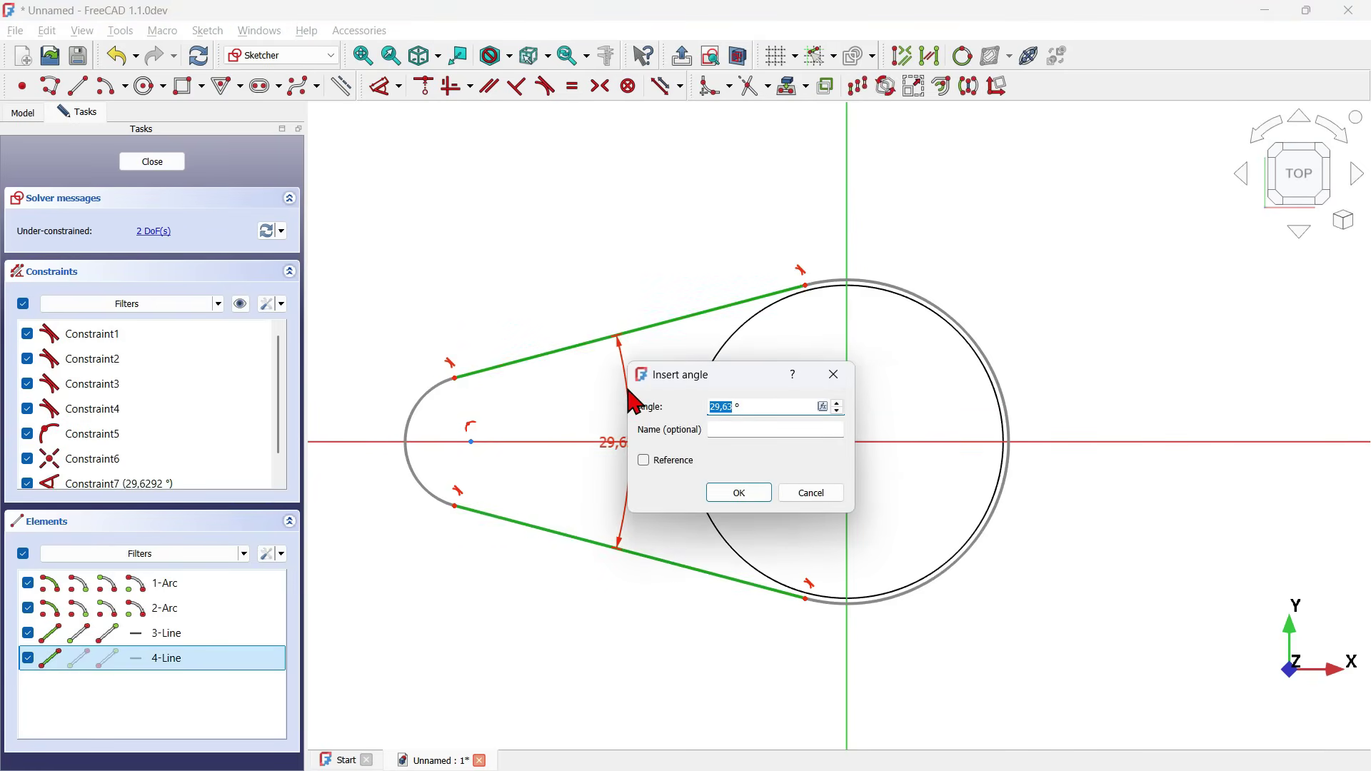
pyautogui.press('Return')
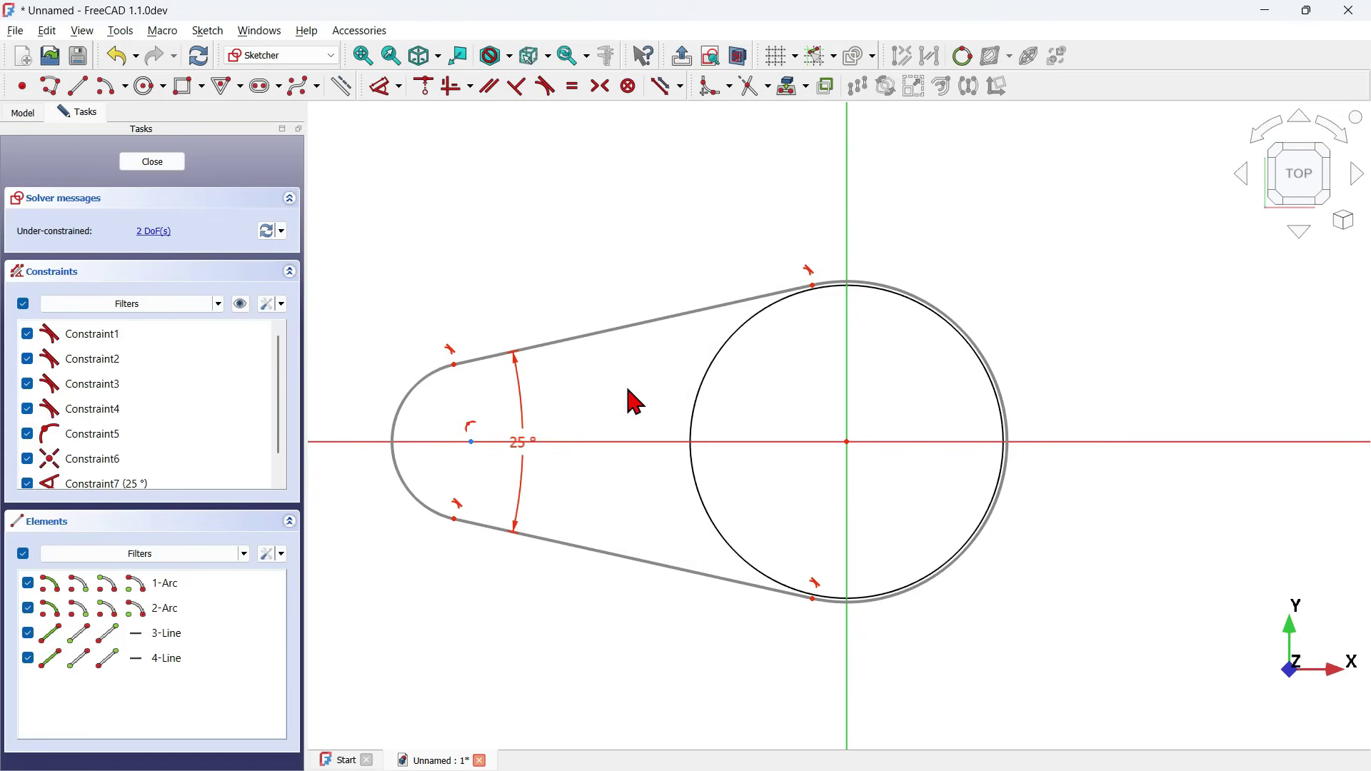
# - Add a radius constraint of 10 mm to the slot's smaller arc
pyautogui.click(416, 380)
pyautogui.click(383, 248)
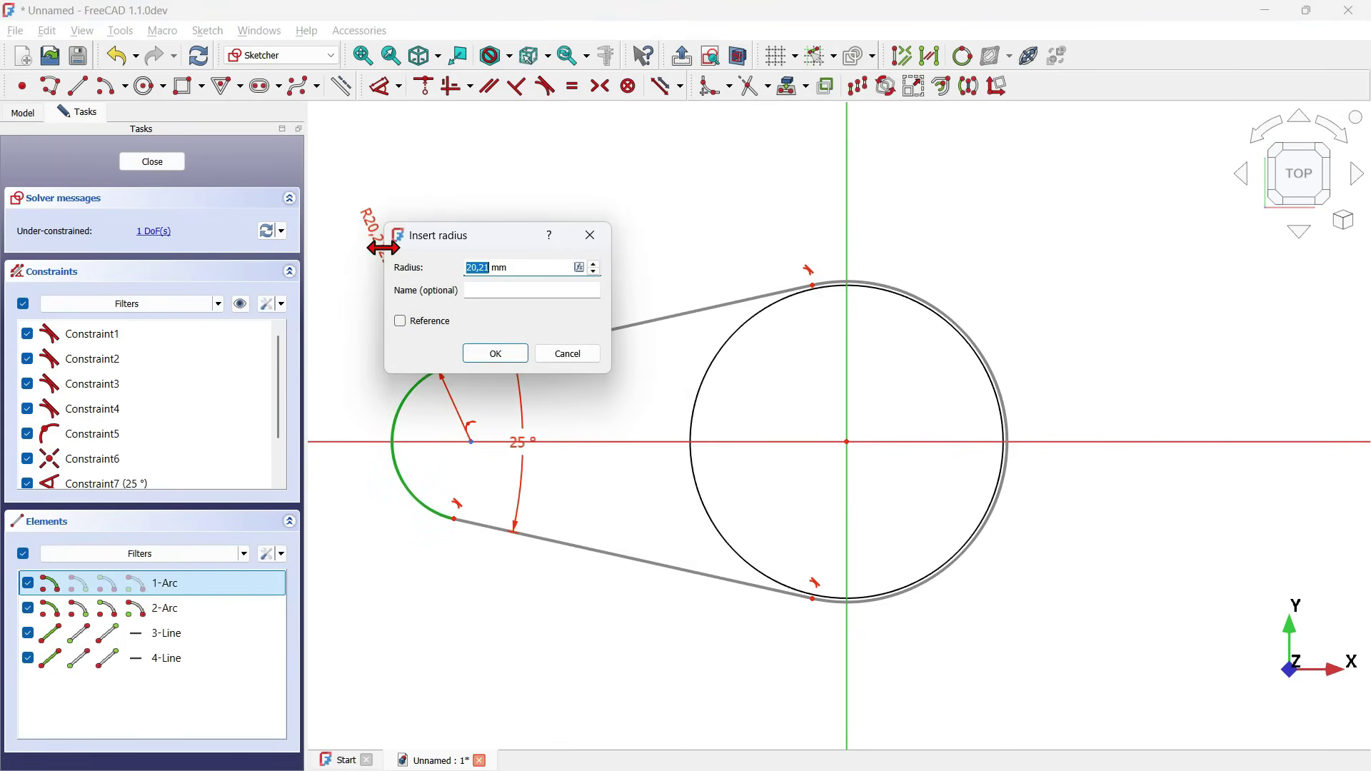
pyautogui.write('10')
pyautogui.press('Return')
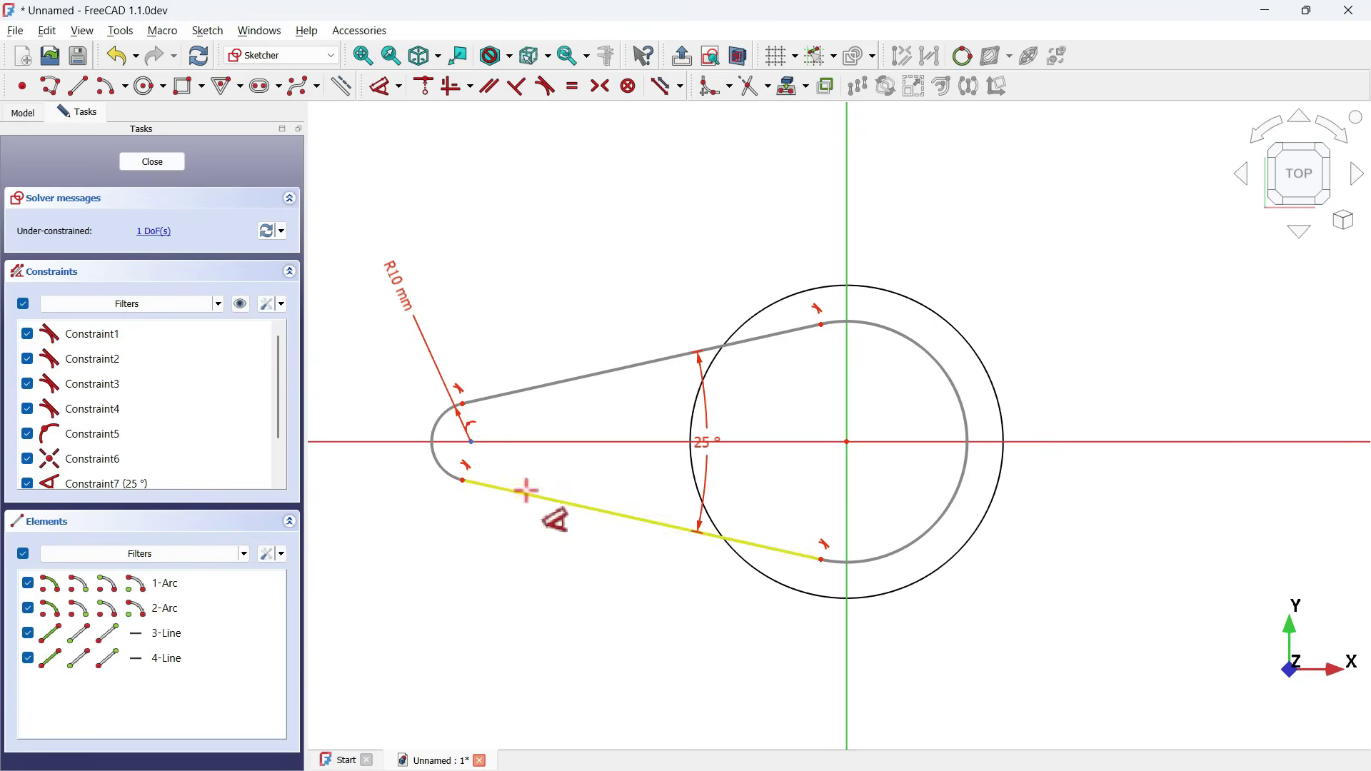
# - Constrain the horizontal distance from the smaller arc's center to the sketch origin to 45 mm and finish dimensioning
pyautogui.click(473, 439)
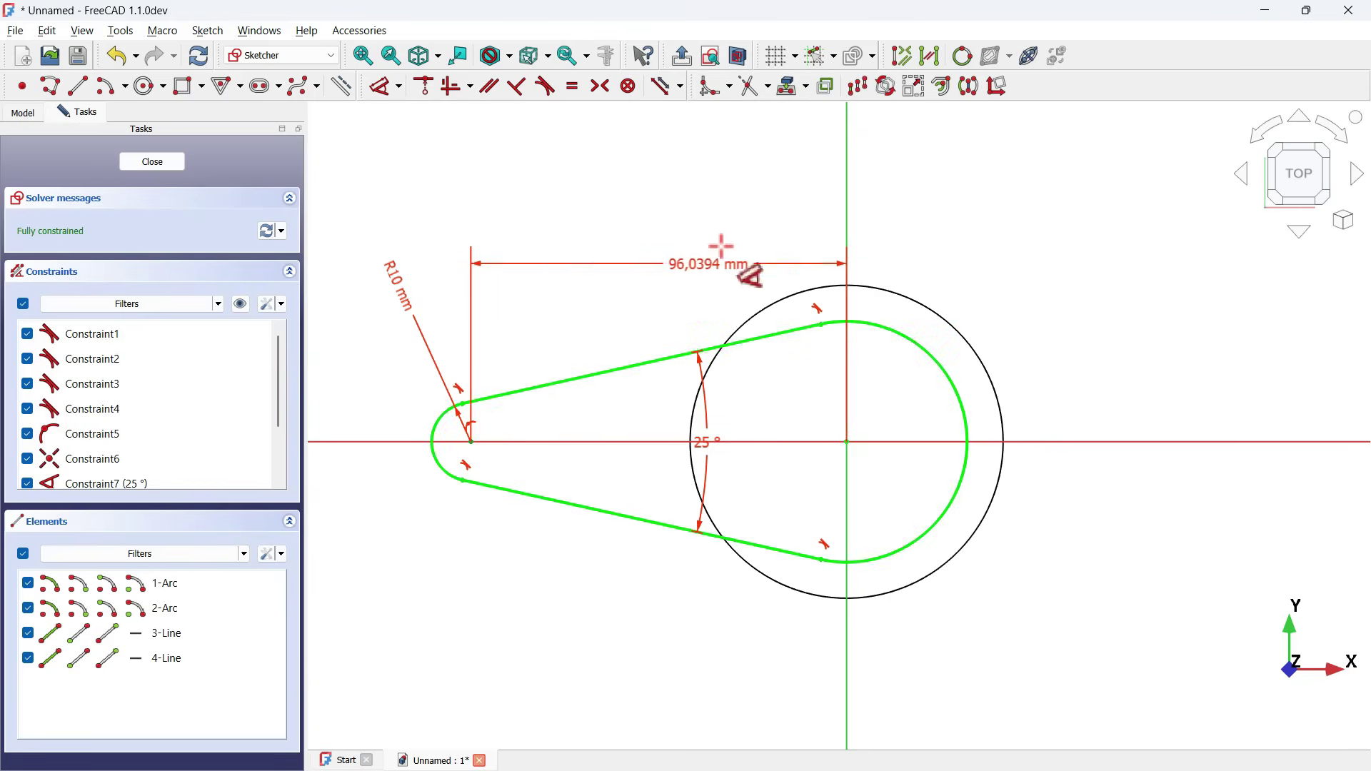
pyautogui.click(699, 173)
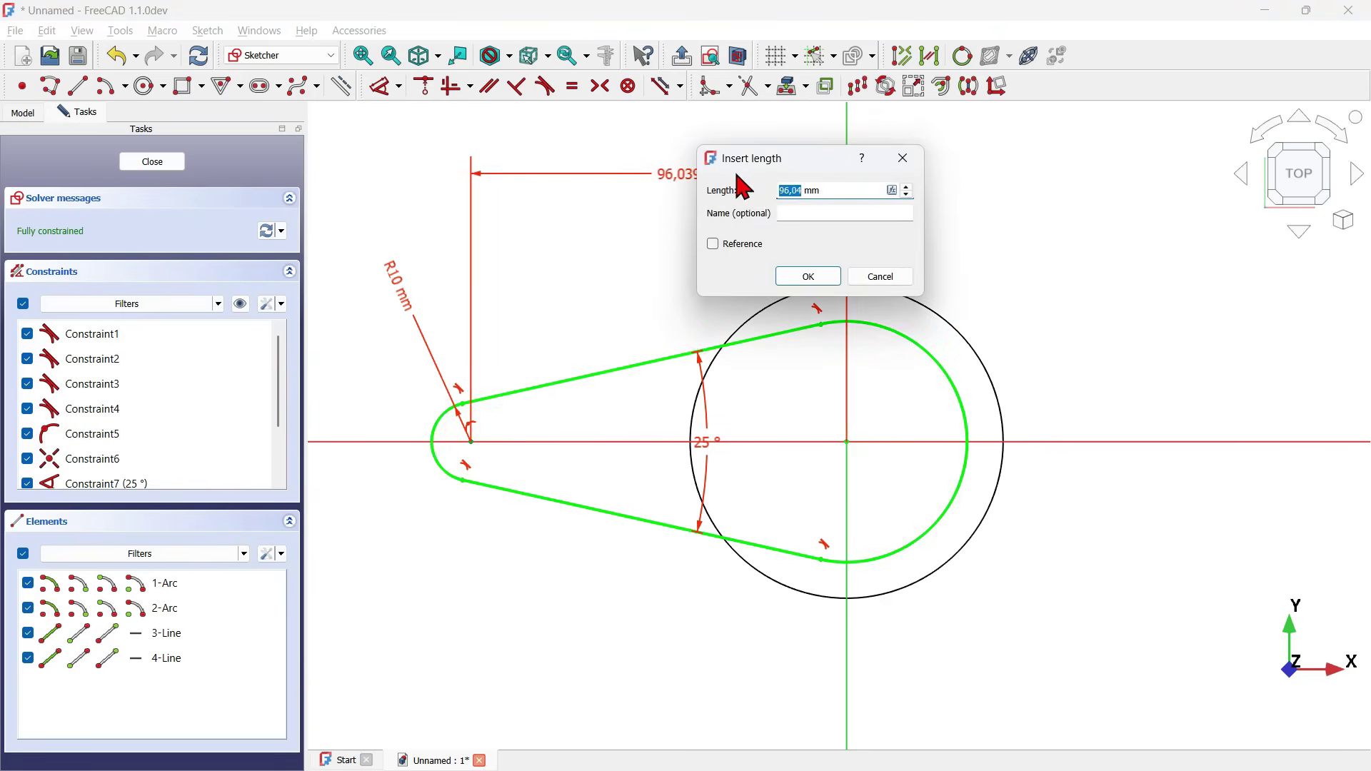
pyautogui.moveTo(767, 159); pyautogui.dragTo(824, 173)
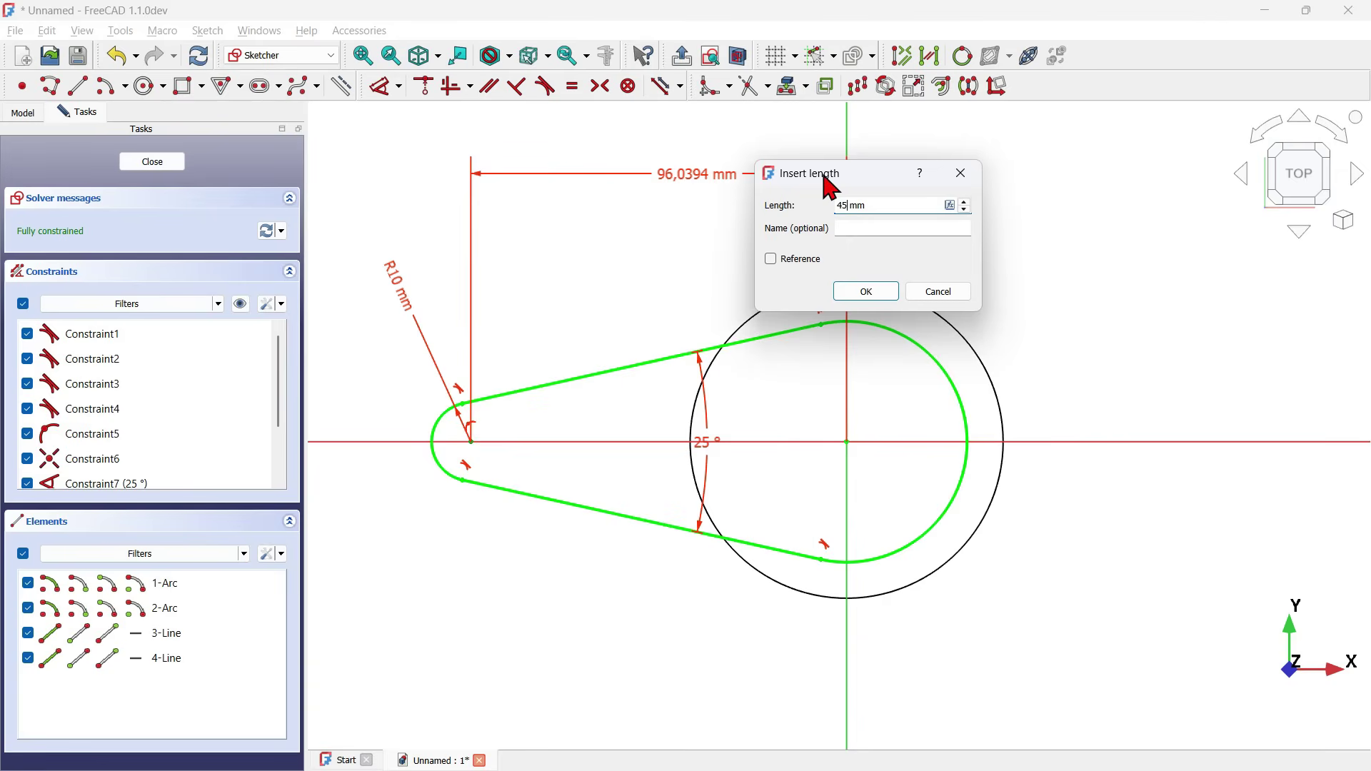
pyautogui.press('Return')
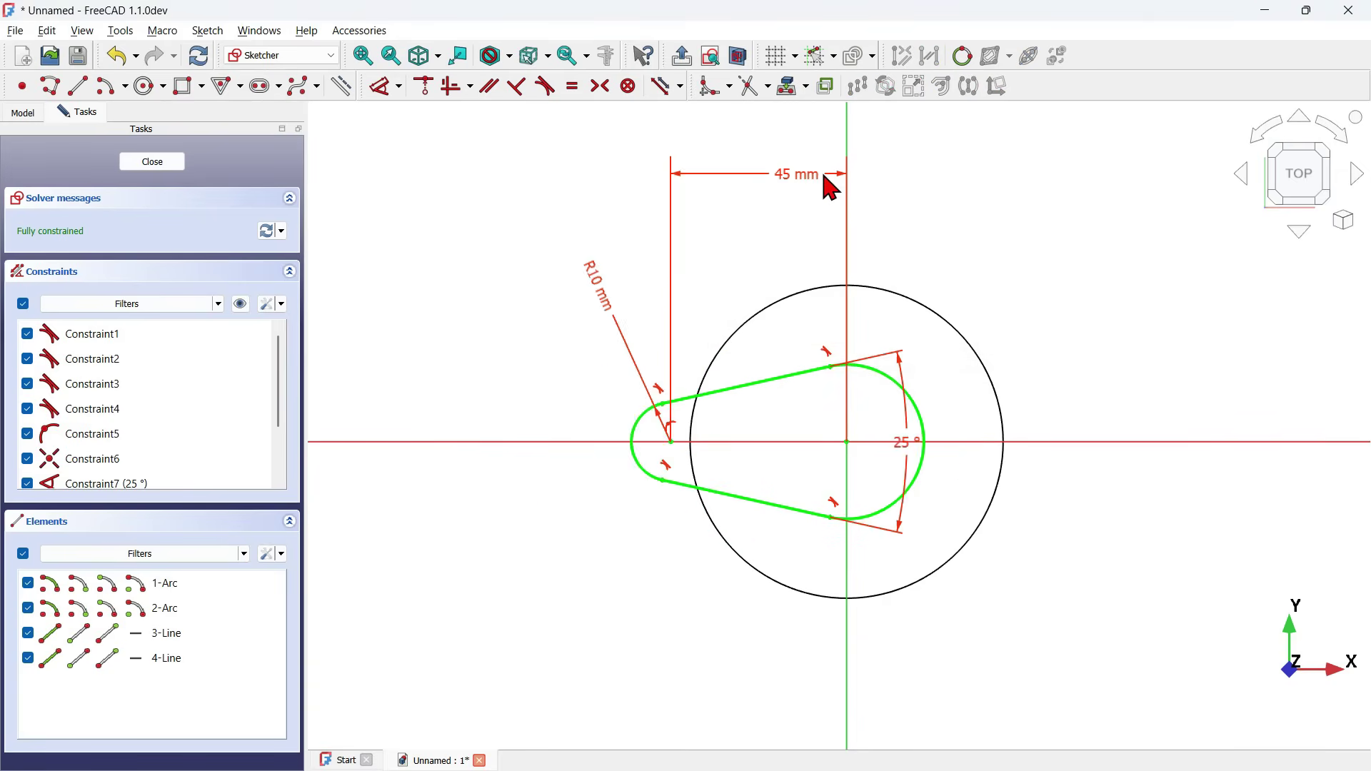
pyautogui.press('Escape')
# - Pad the tapered lug sketch to a length of 18 mm along the sketch normal
pyautogui.moveTo(902, 325)
pyautogui.mouseDown(button='middle')
pyautogui.moveTo(826, 340)
pyautogui.moveTo(750, 404)
pyautogui.moveTo(750, 431)
pyautogui.moveTo(672, 456)
pyautogui.moveTo(738, 459)
pyautogui.moveTo(750, 395)
pyautogui.moveTo(714, 419)
pyautogui.moveTo(748, 439)
pyautogui.mouseUp(button='middle')
pyautogui.click(210, 87)
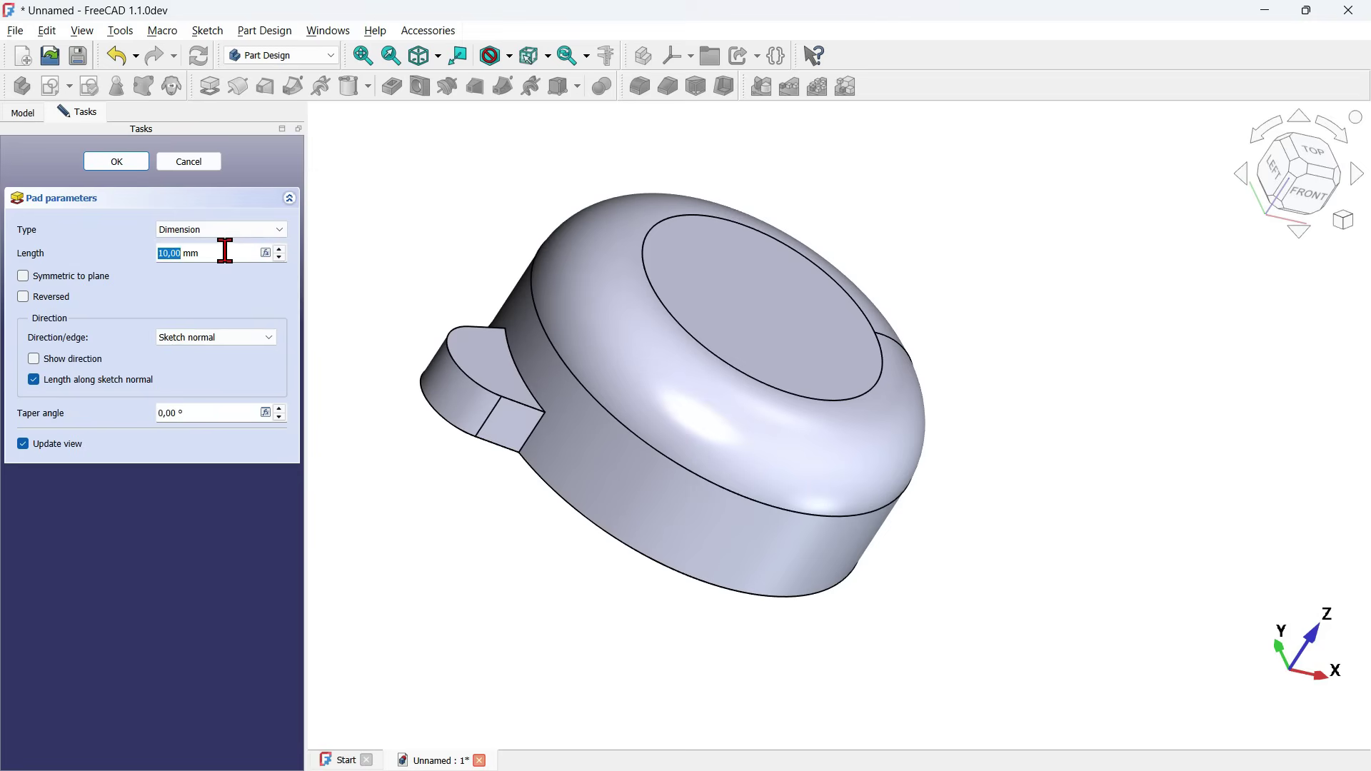
pyautogui.moveTo(225, 251); pyautogui.dragTo(90, 251)
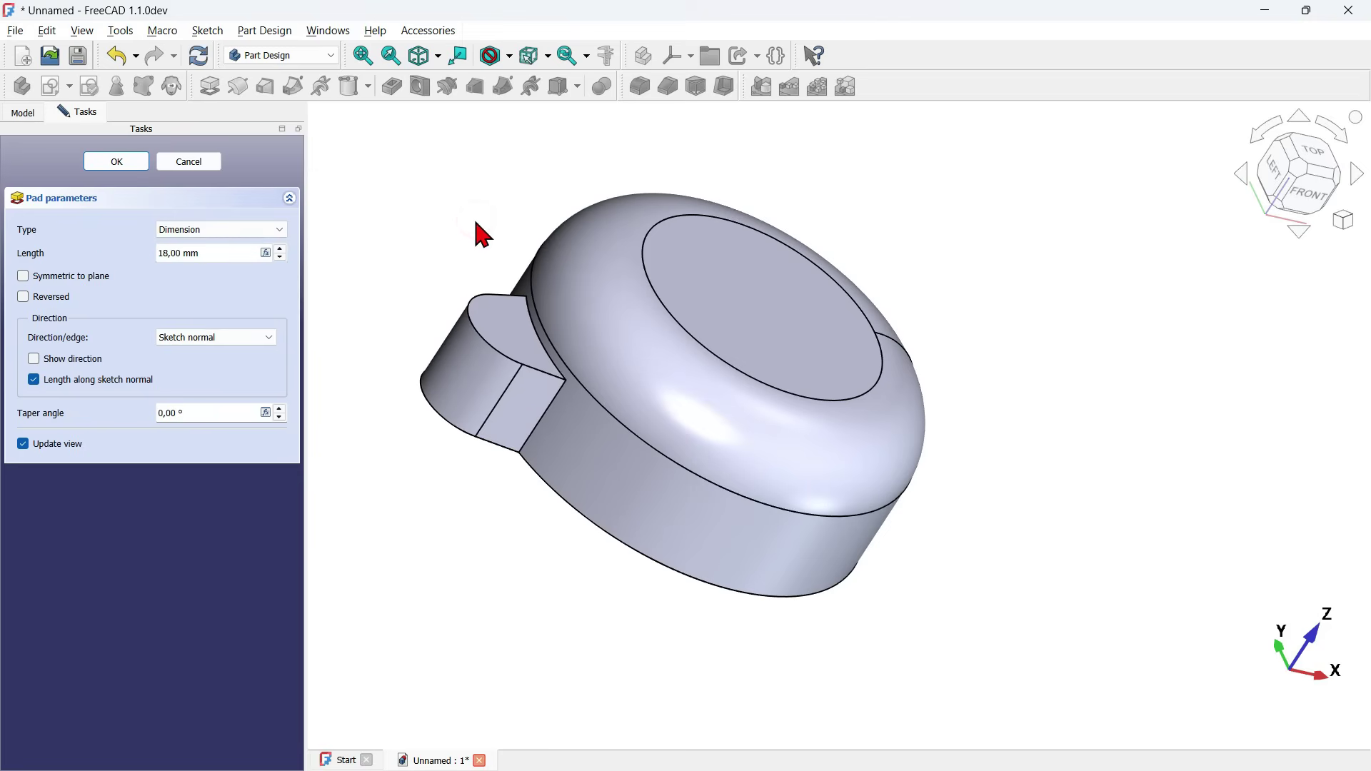
pyautogui.click(103, 164)
# - Create a sketch on the lug's top face and show the model in section view
pyautogui.moveTo(714, 500); pyautogui.dragTo(762, 557, button='middle')
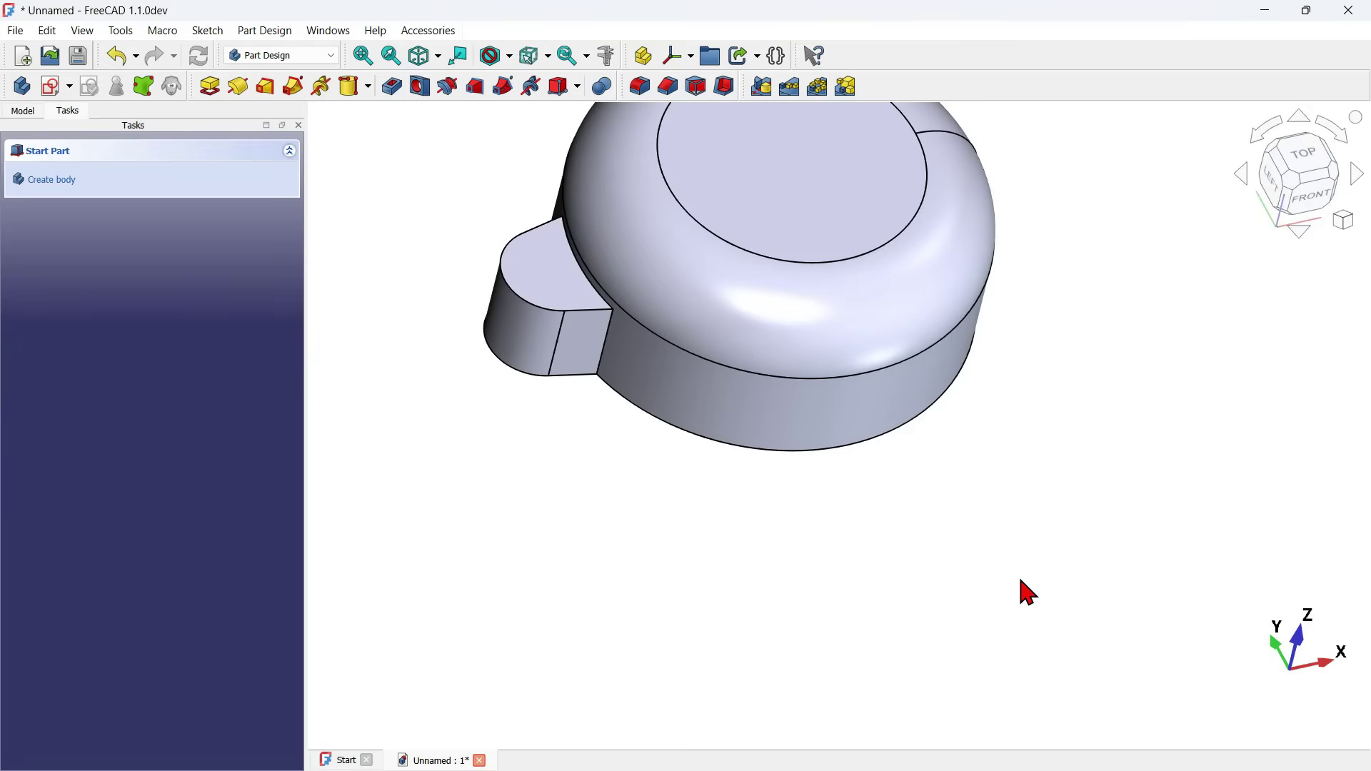
pyautogui.click(564, 283)
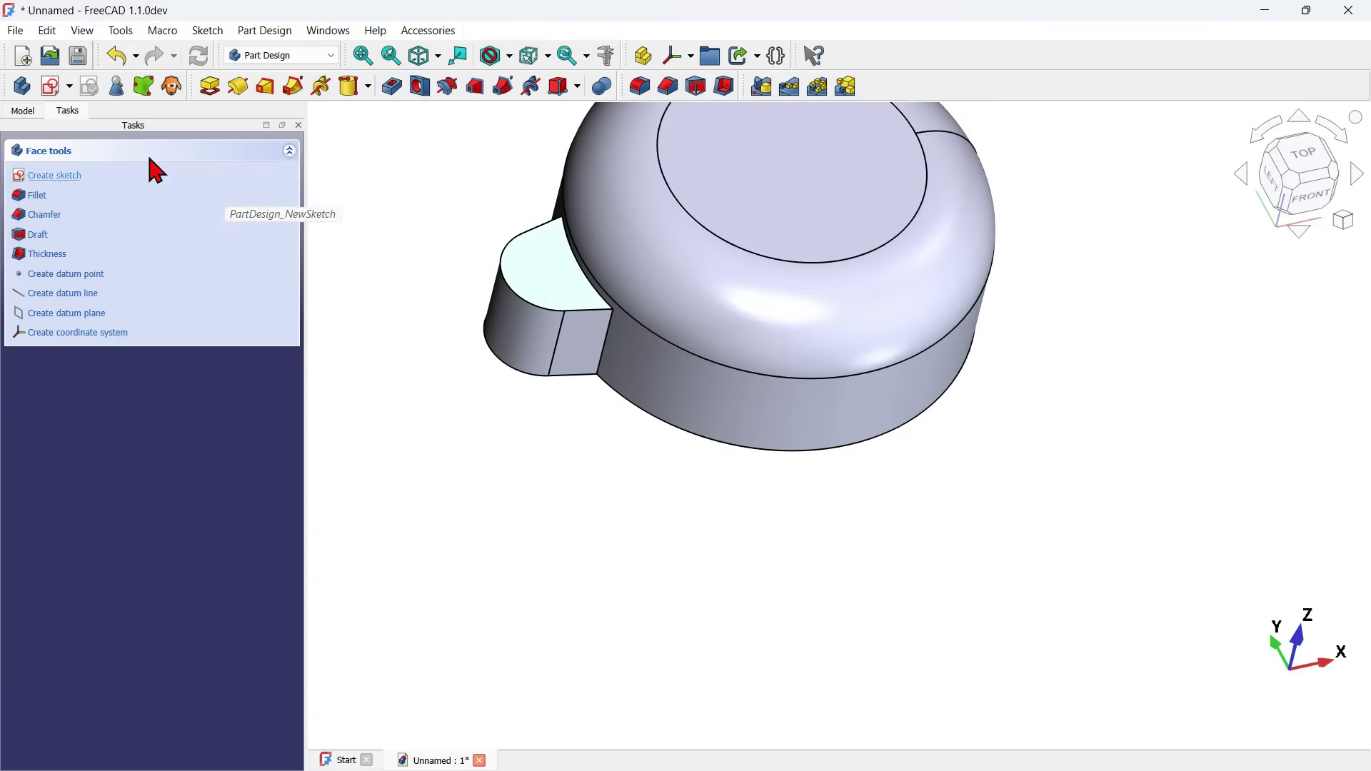
pyautogui.click(57, 87)
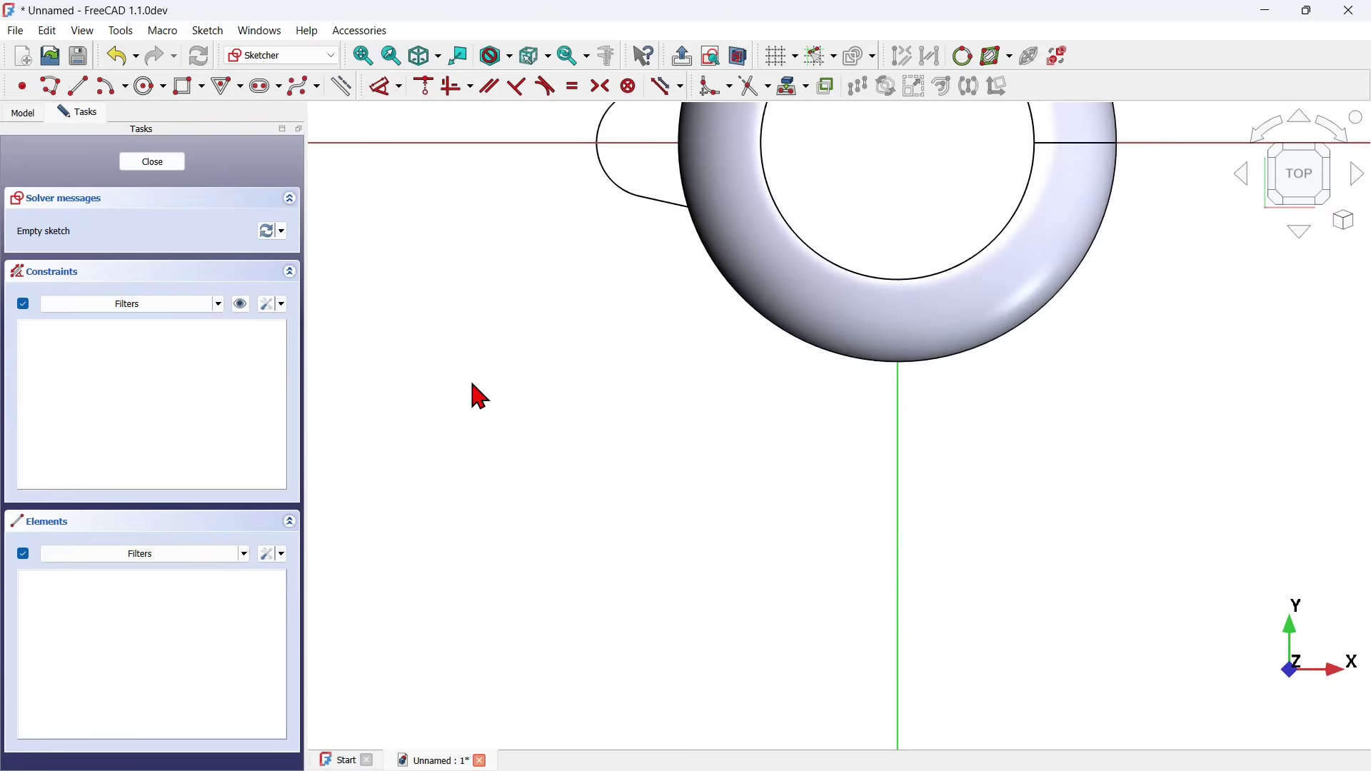
pyautogui.scroll(-4, 480, 396)
pyautogui.scroll(3, 512, 263)
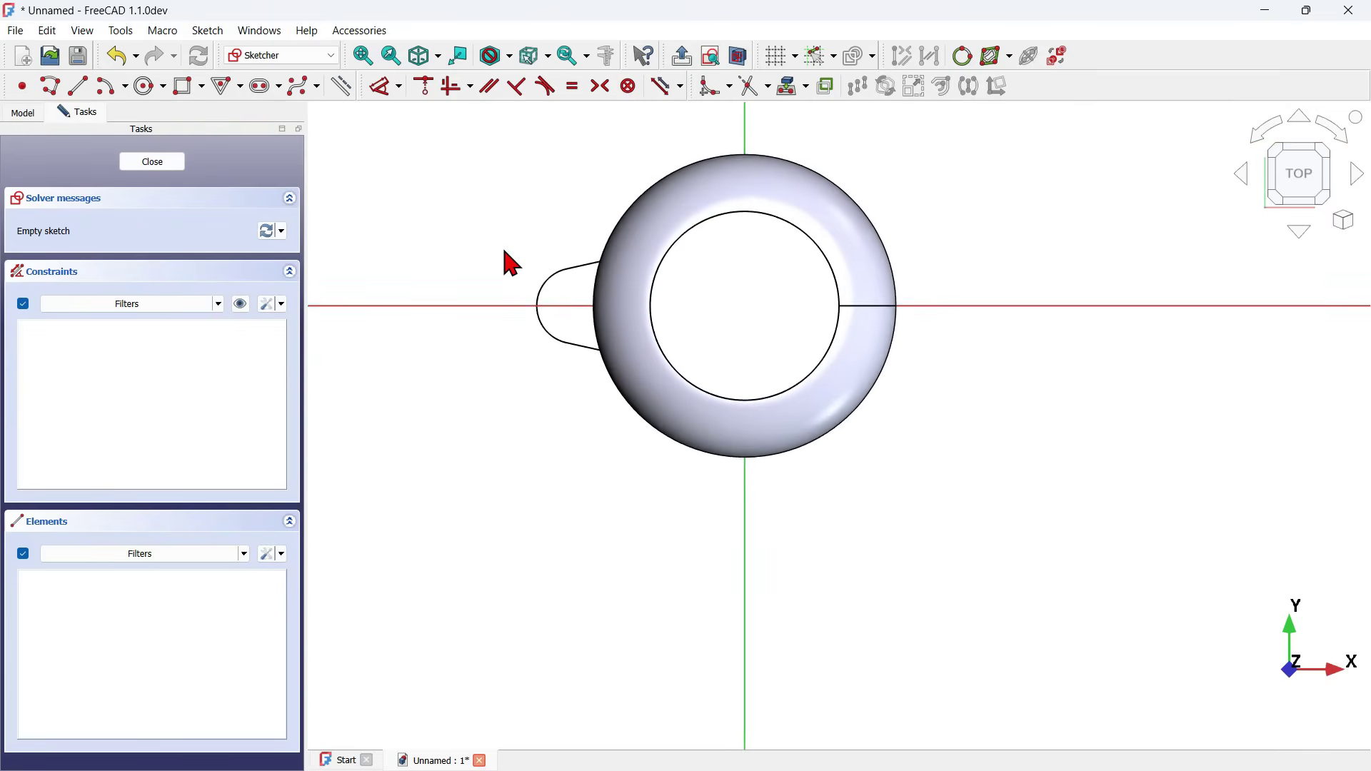
pyautogui.click(738, 59)
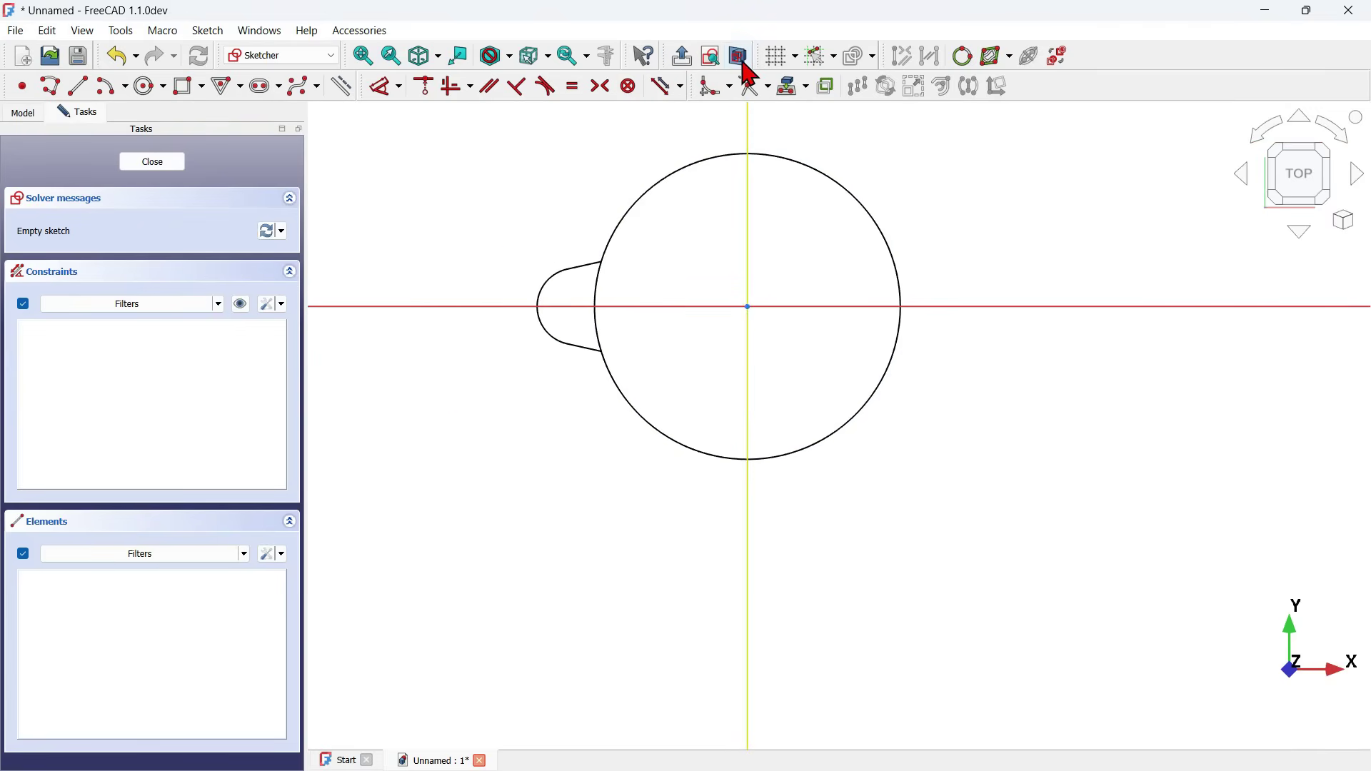
# - Draw a 20 mm diameter circle centered on the negative X axis, near the lug's rounded end
pyautogui.click(142, 89)
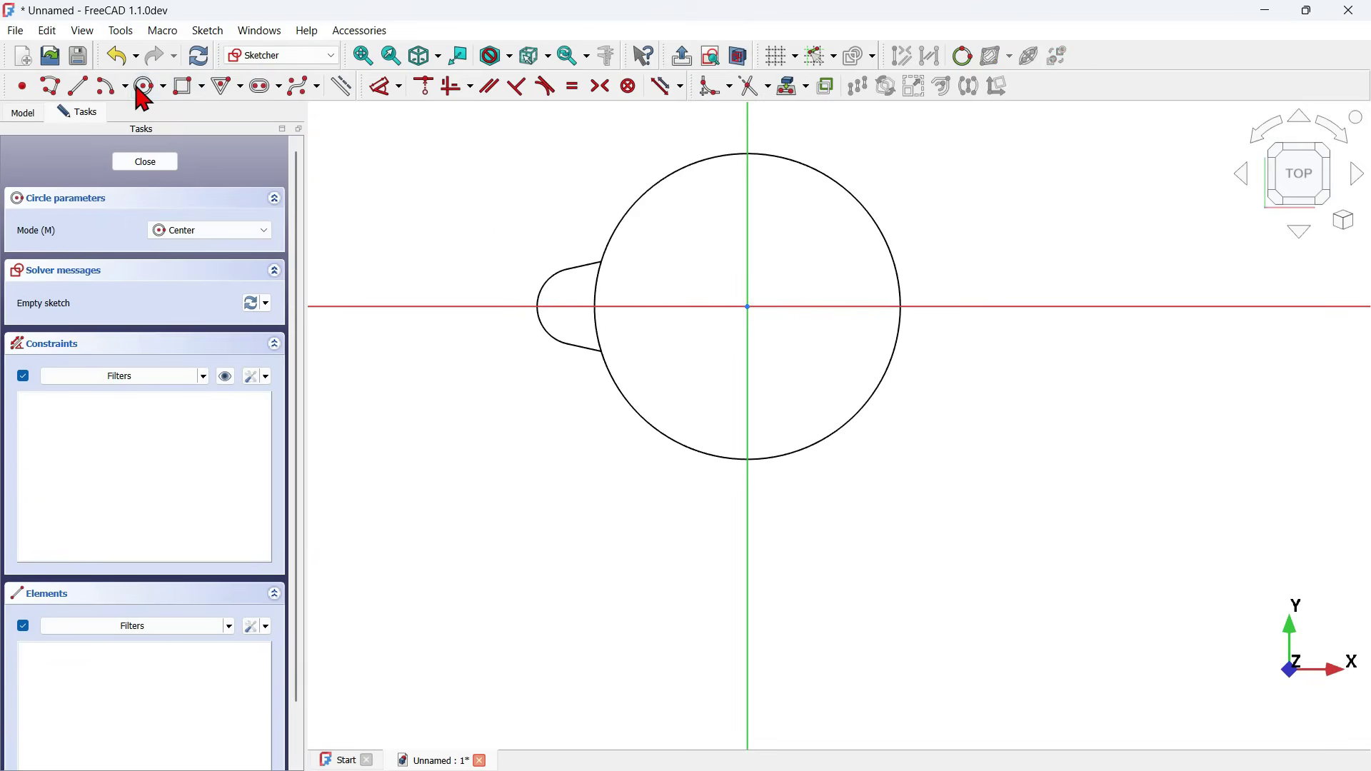
pyautogui.click(507, 307)
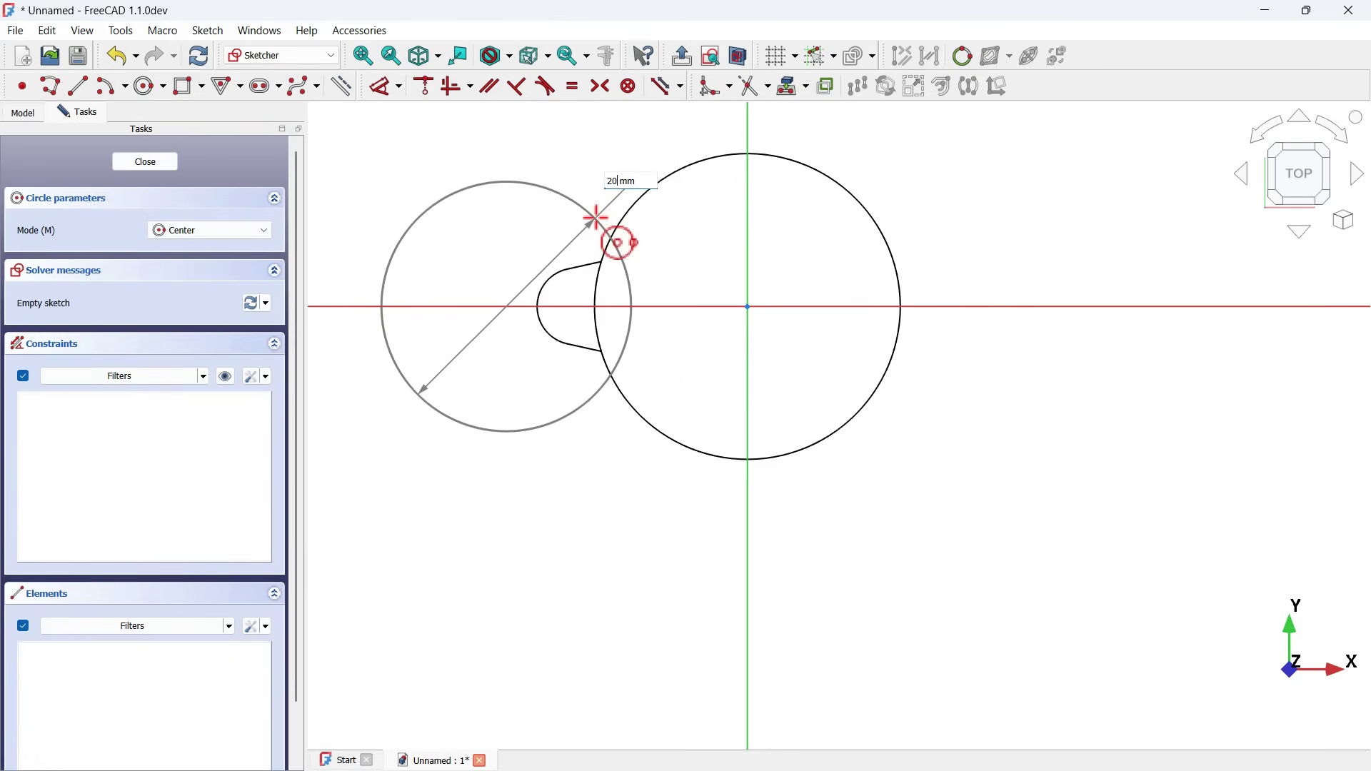
pyautogui.press('Return')
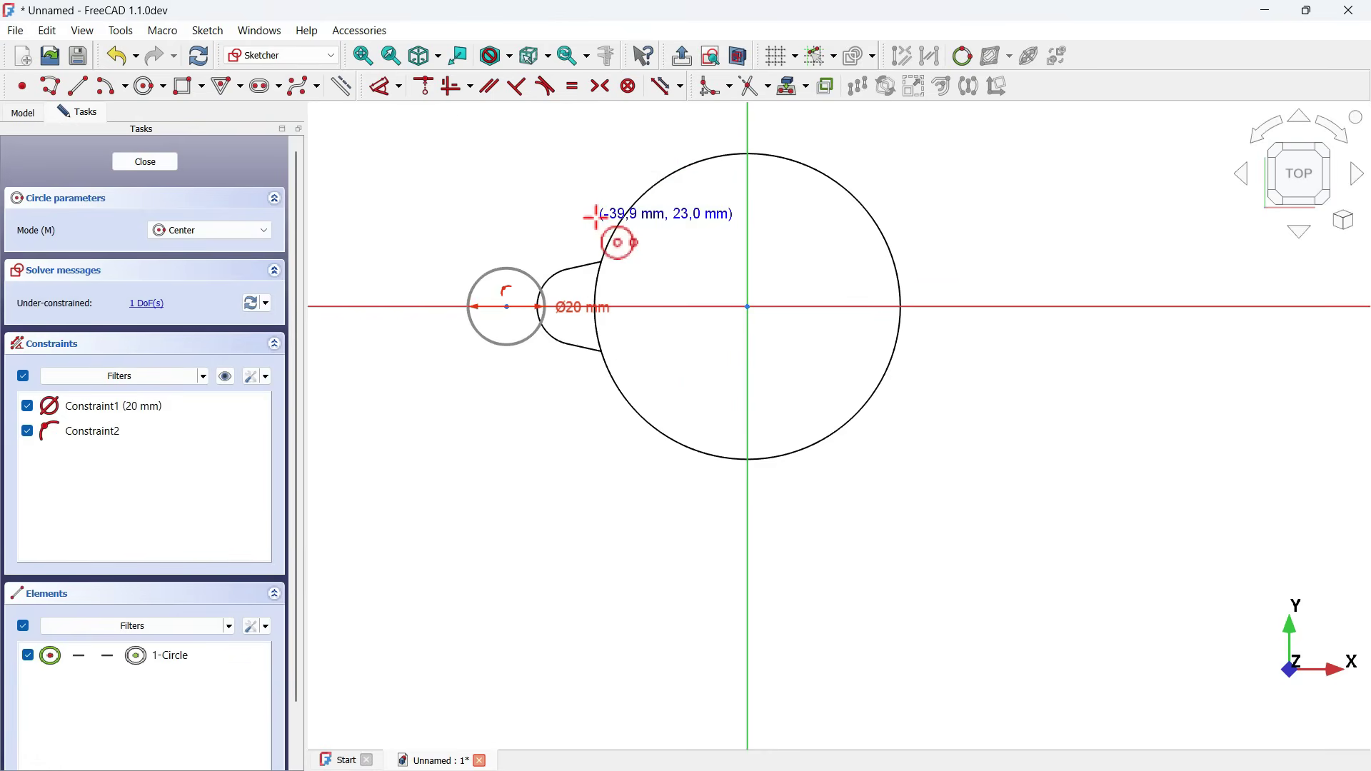
# - Constrain the circle's center 45 mm horizontally from the origin and leave the sketch
pyautogui.click(384, 89)
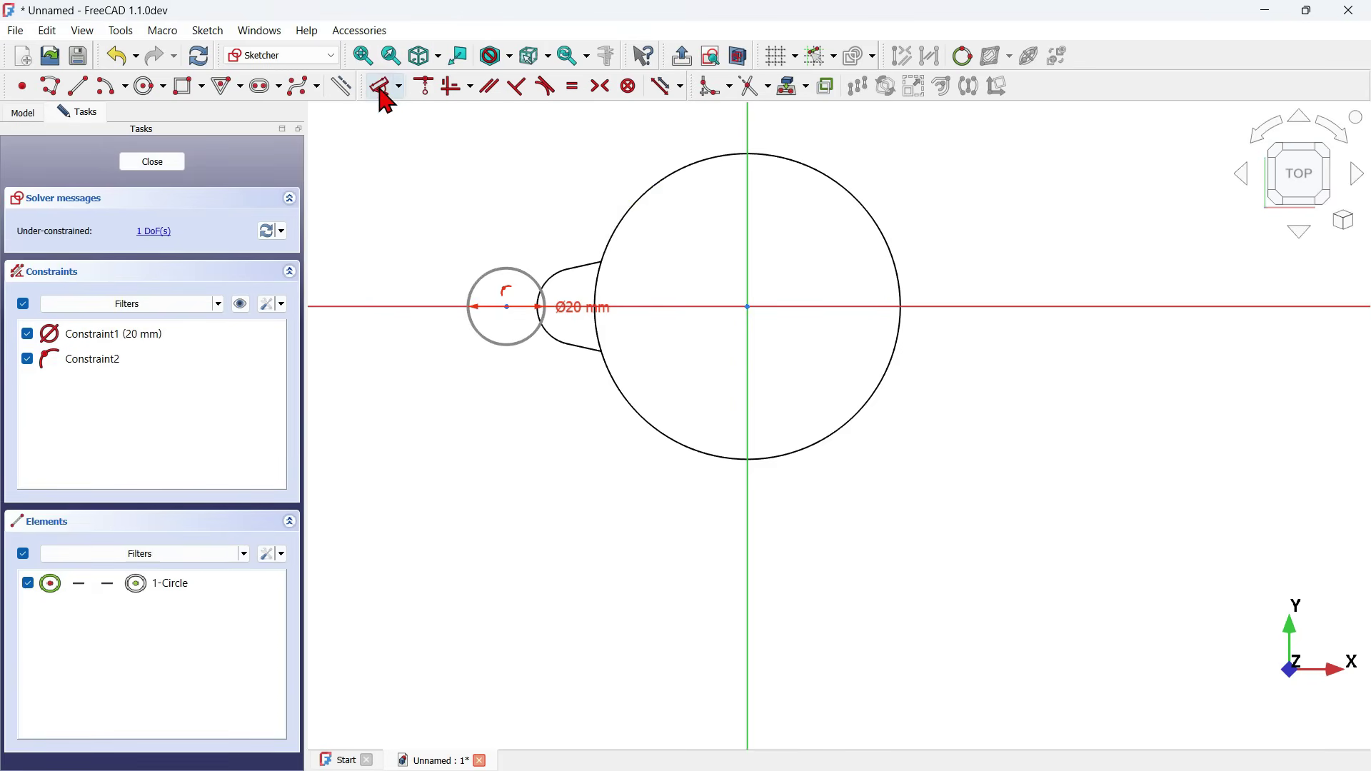
pyautogui.click(506, 307)
pyautogui.click(642, 554)
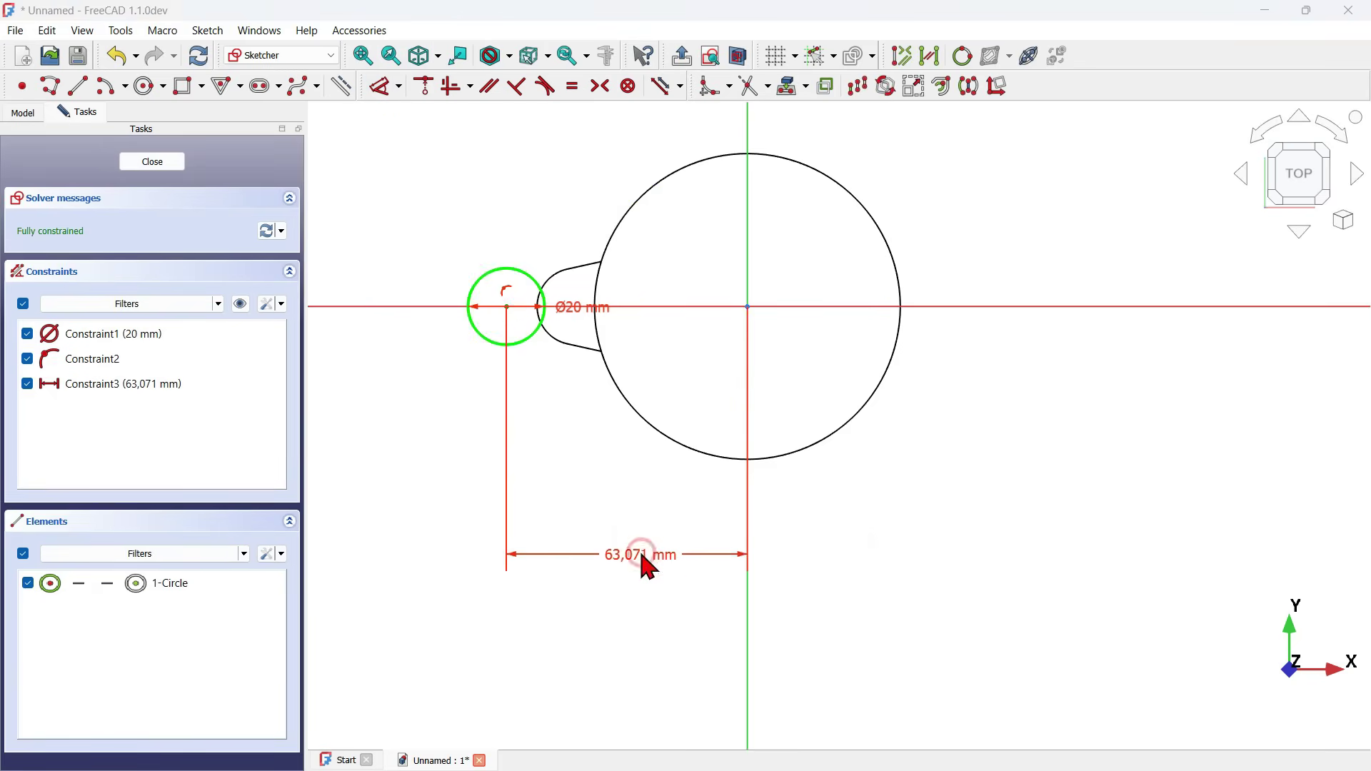
pyautogui.write('45')
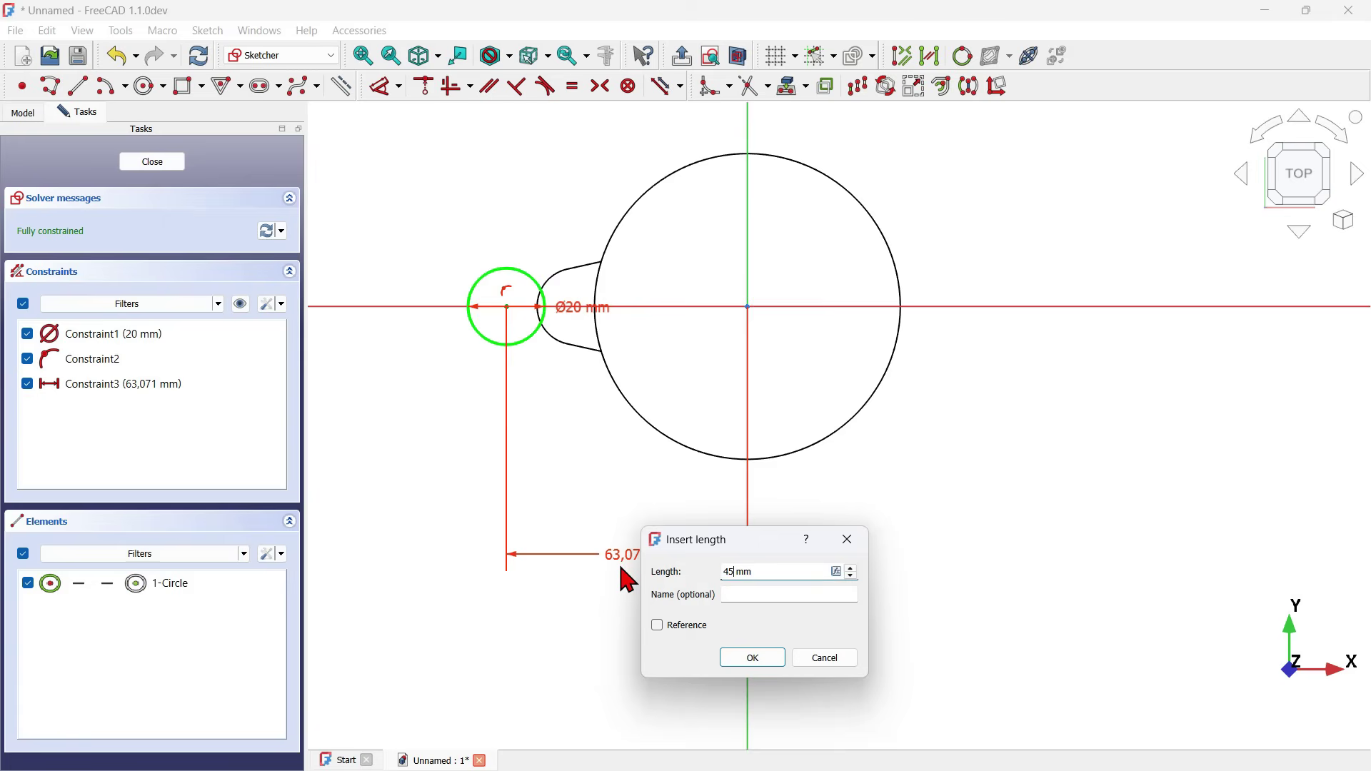
pyautogui.press('Return')
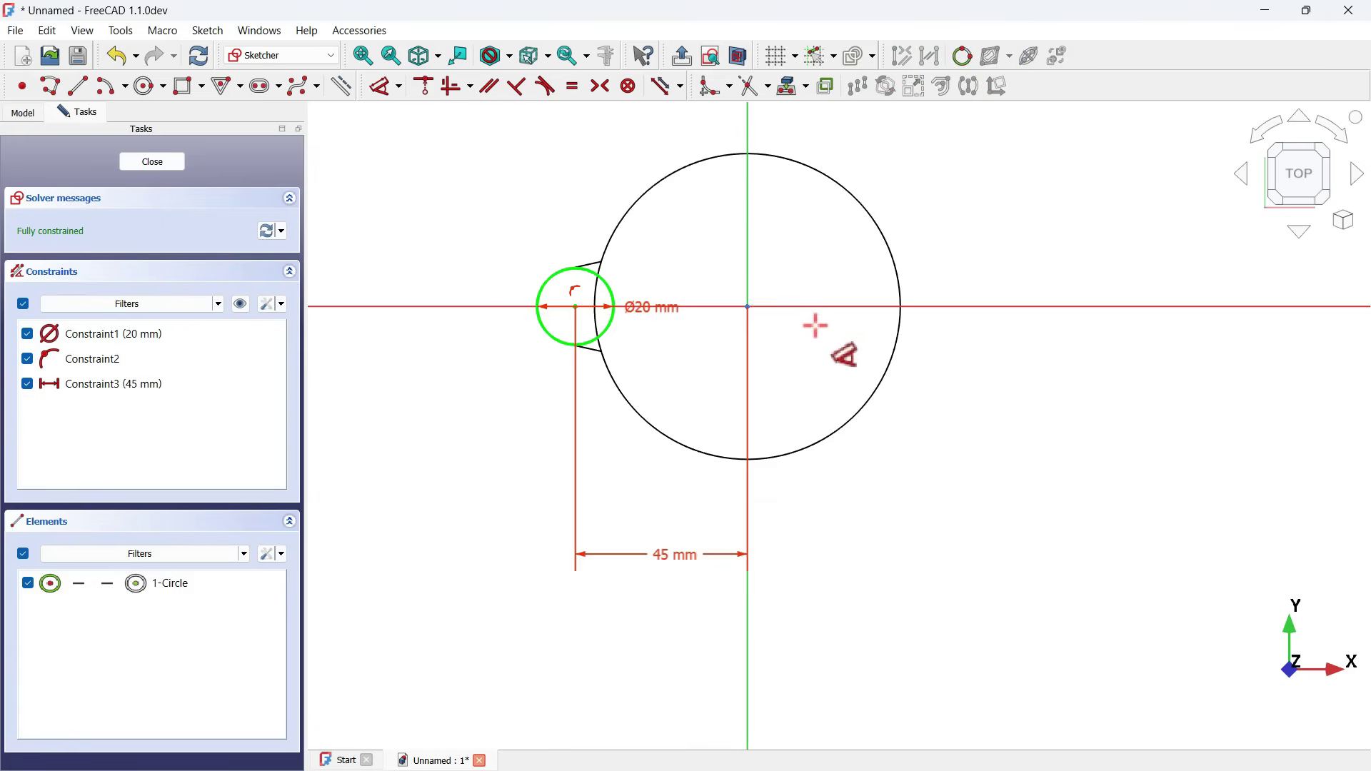
pyautogui.click(605, 328)
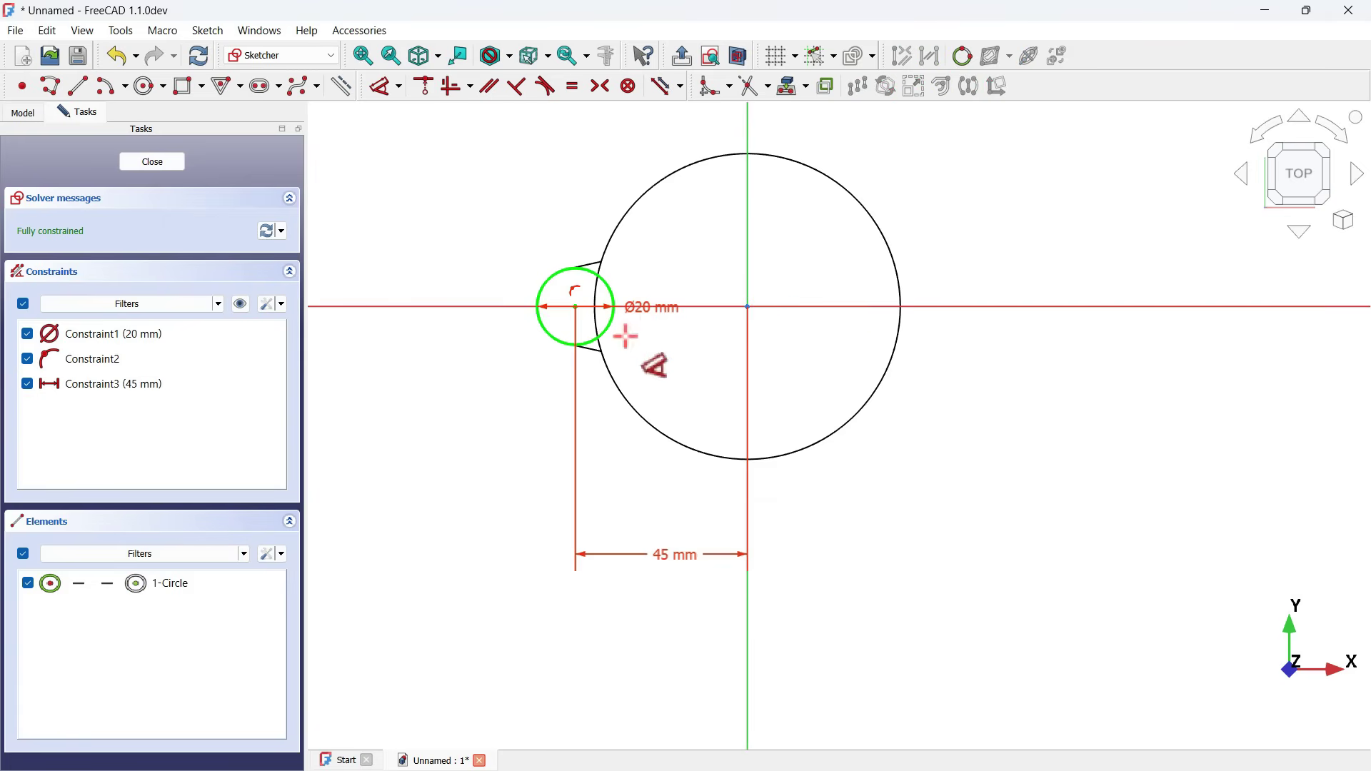
pyautogui.click(703, 307)
pyautogui.press('Escape')
pyautogui.press('Escape')
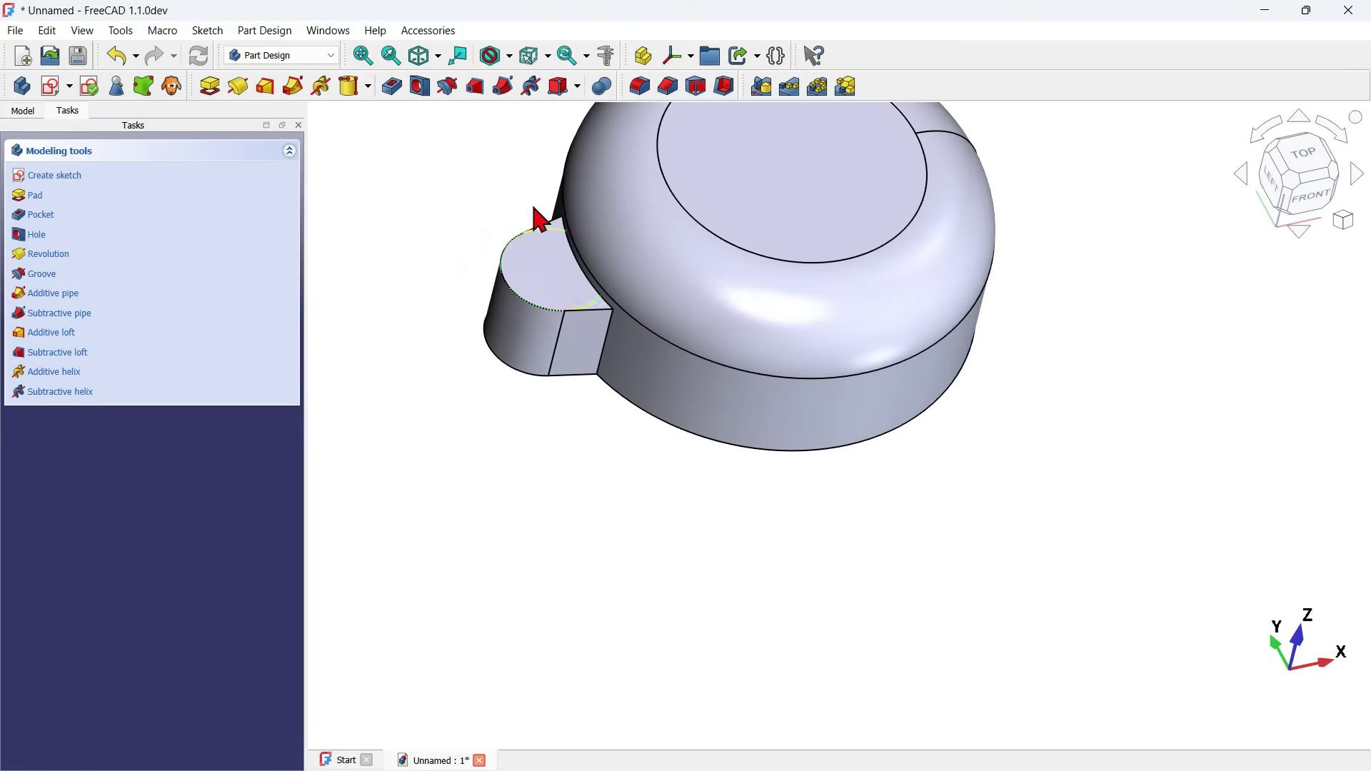
# - Pocket the circle sketch in the reversed direction with type Through all, cutting into the dome above the lug
pyautogui.click(393, 87)
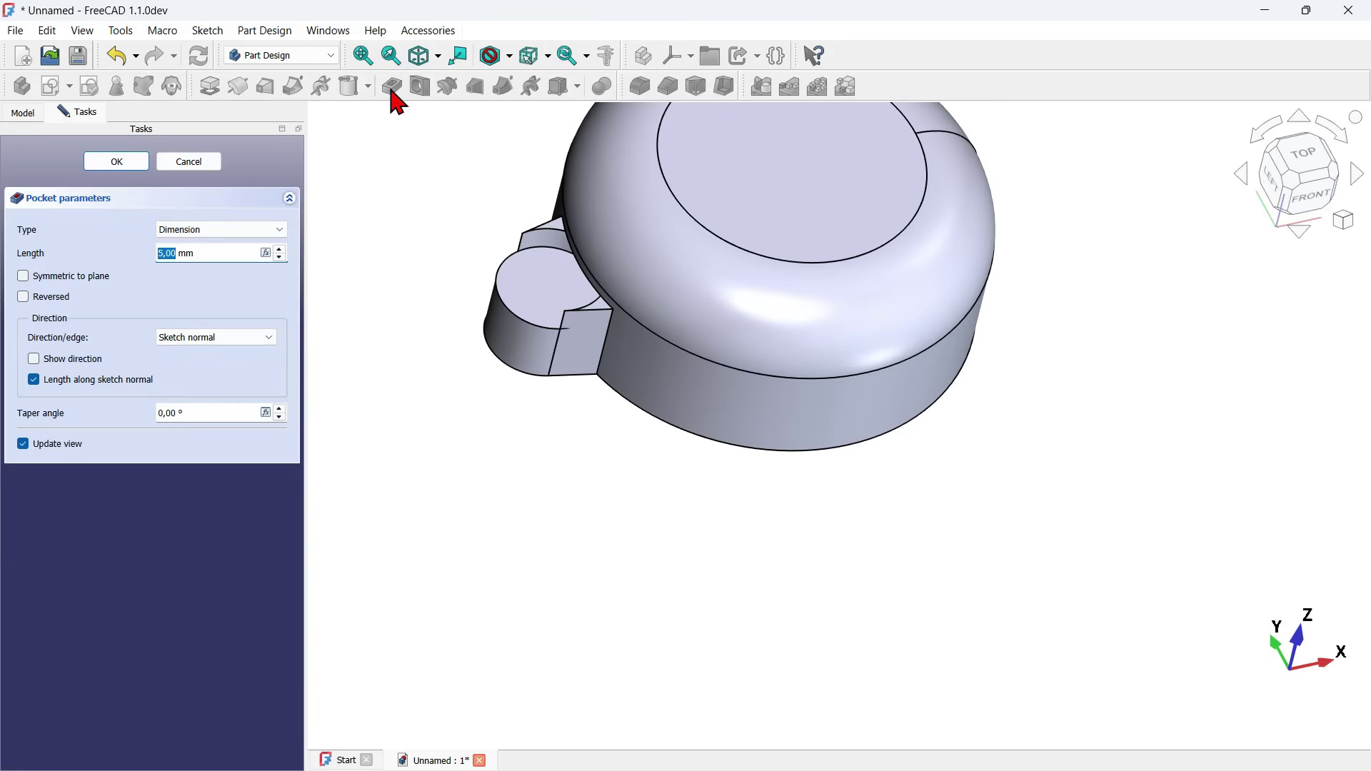
pyautogui.click(58, 300)
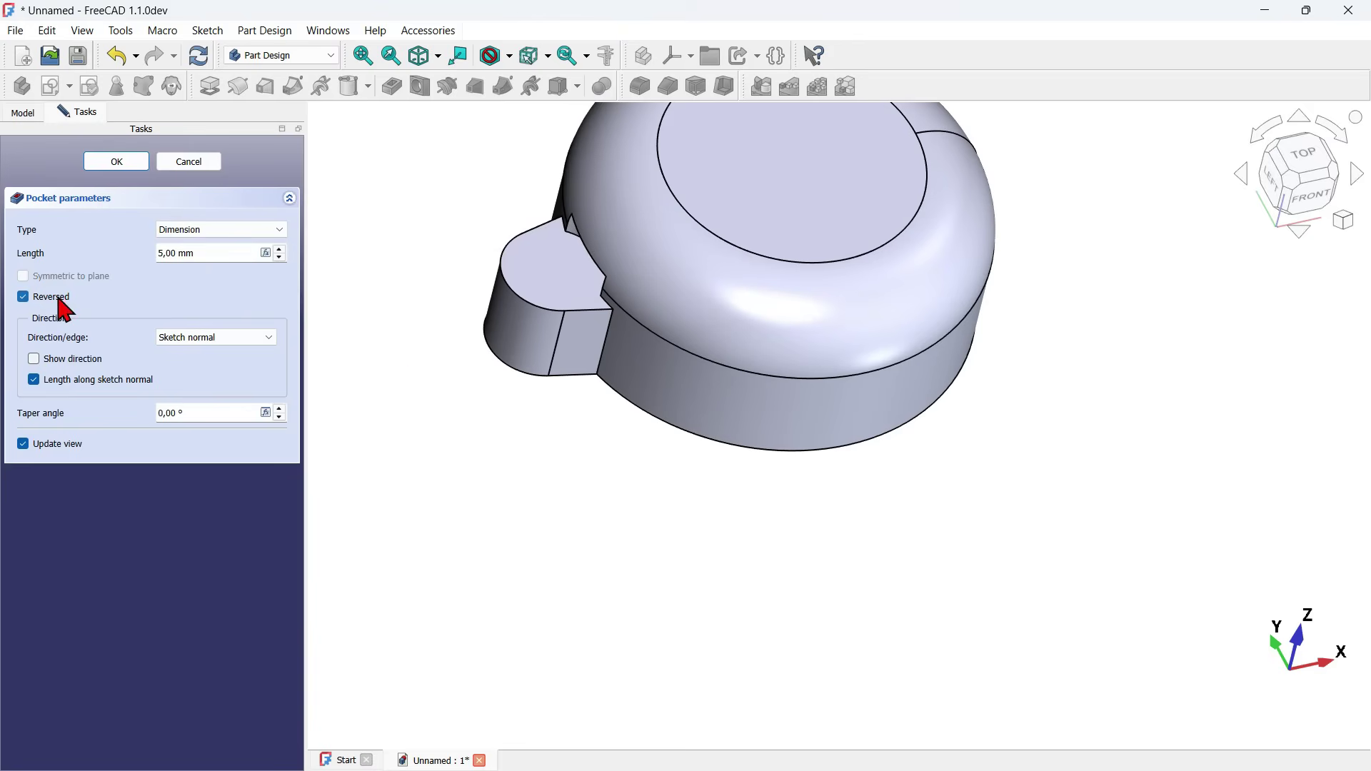
pyautogui.click(226, 229)
pyautogui.click(228, 239)
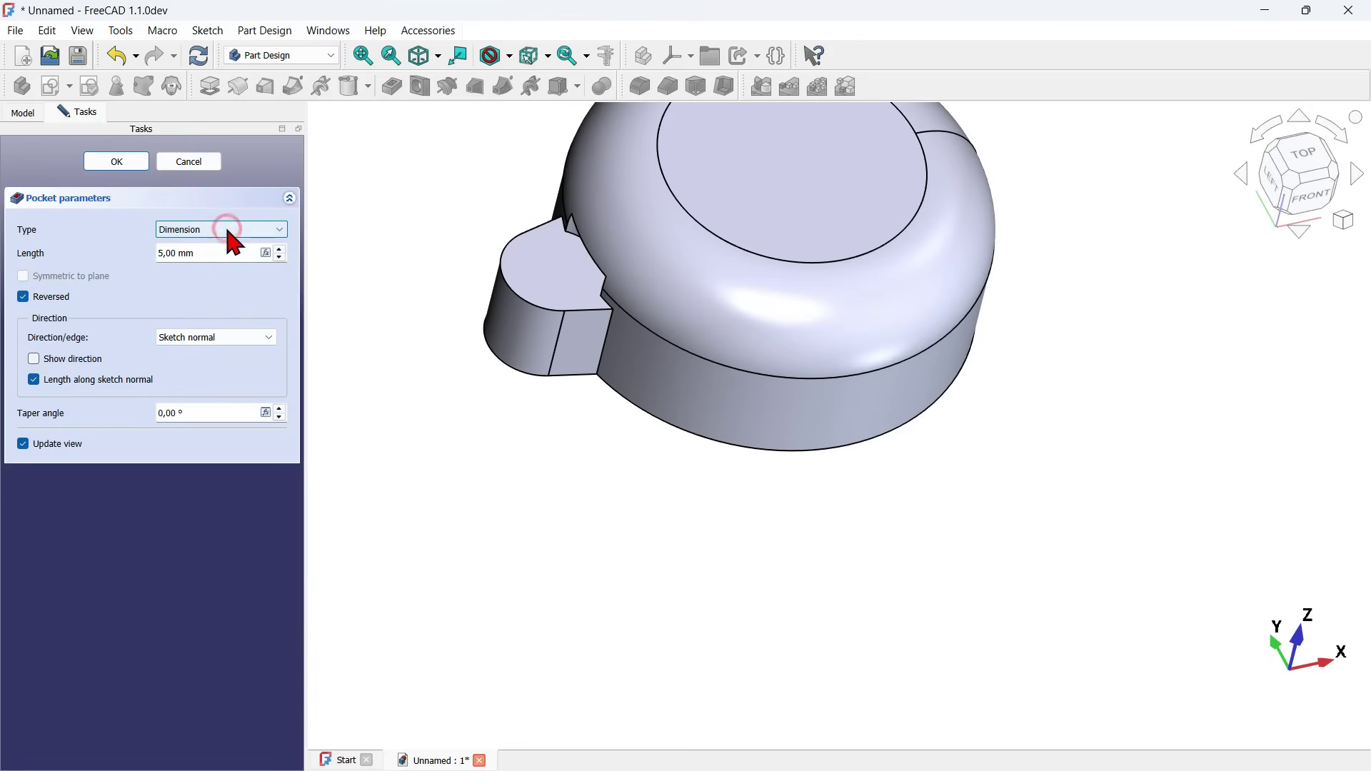
pyautogui.click(207, 231)
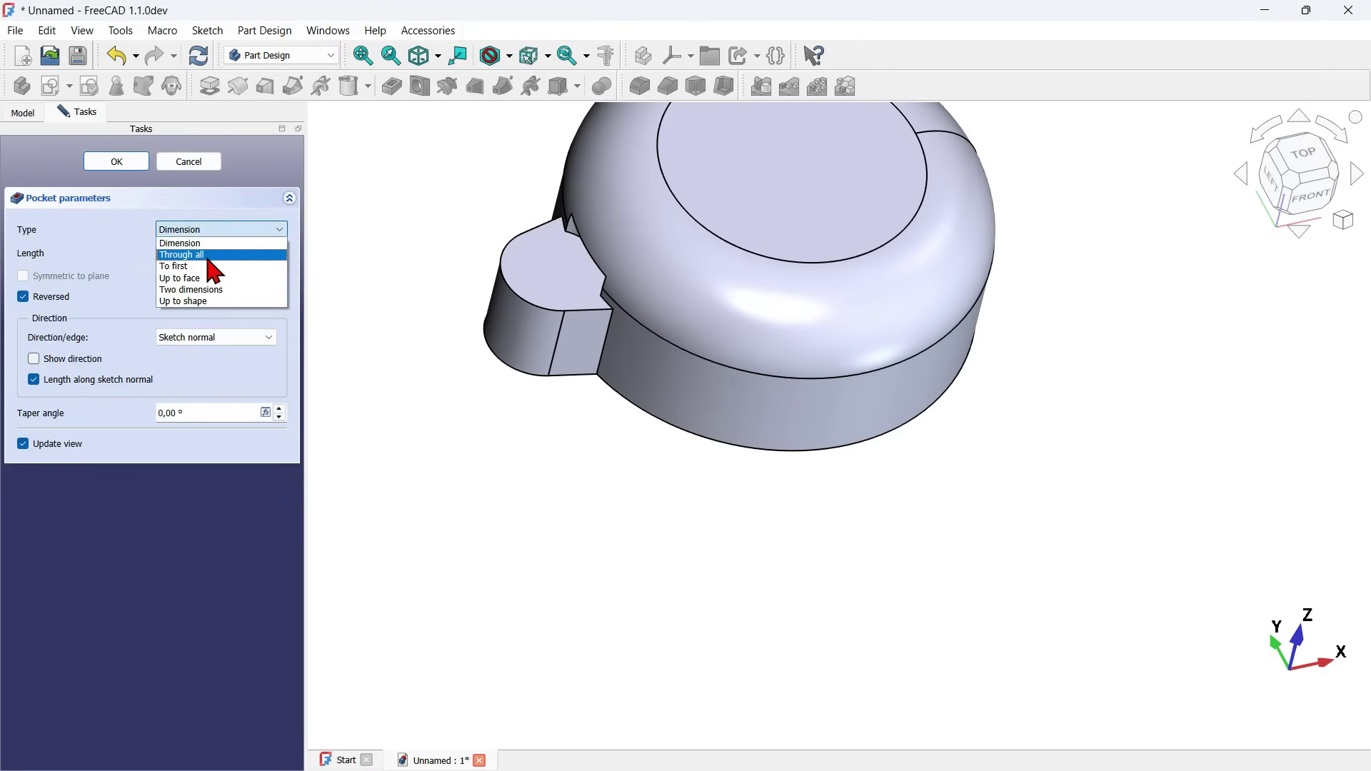
pyautogui.click(207, 255)
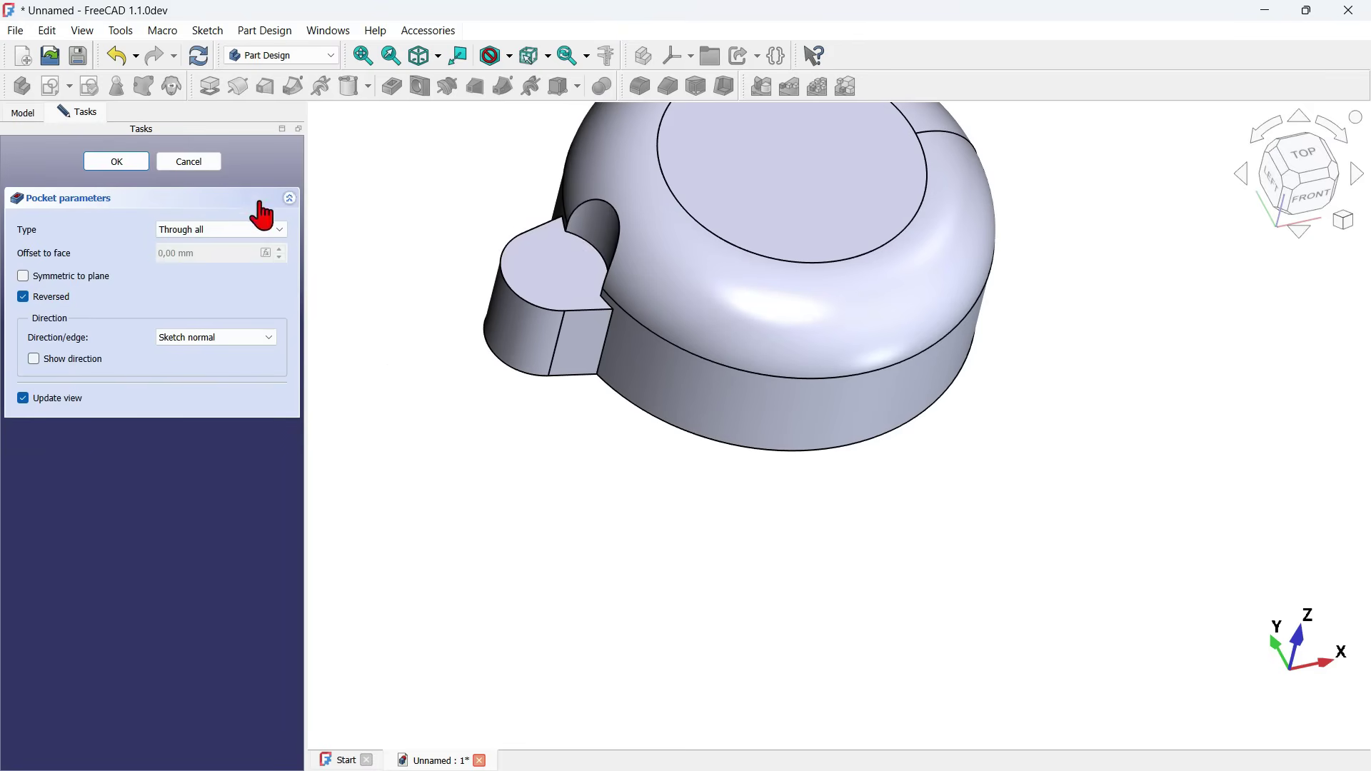
pyautogui.click(117, 161)
pyautogui.click(572, 527)
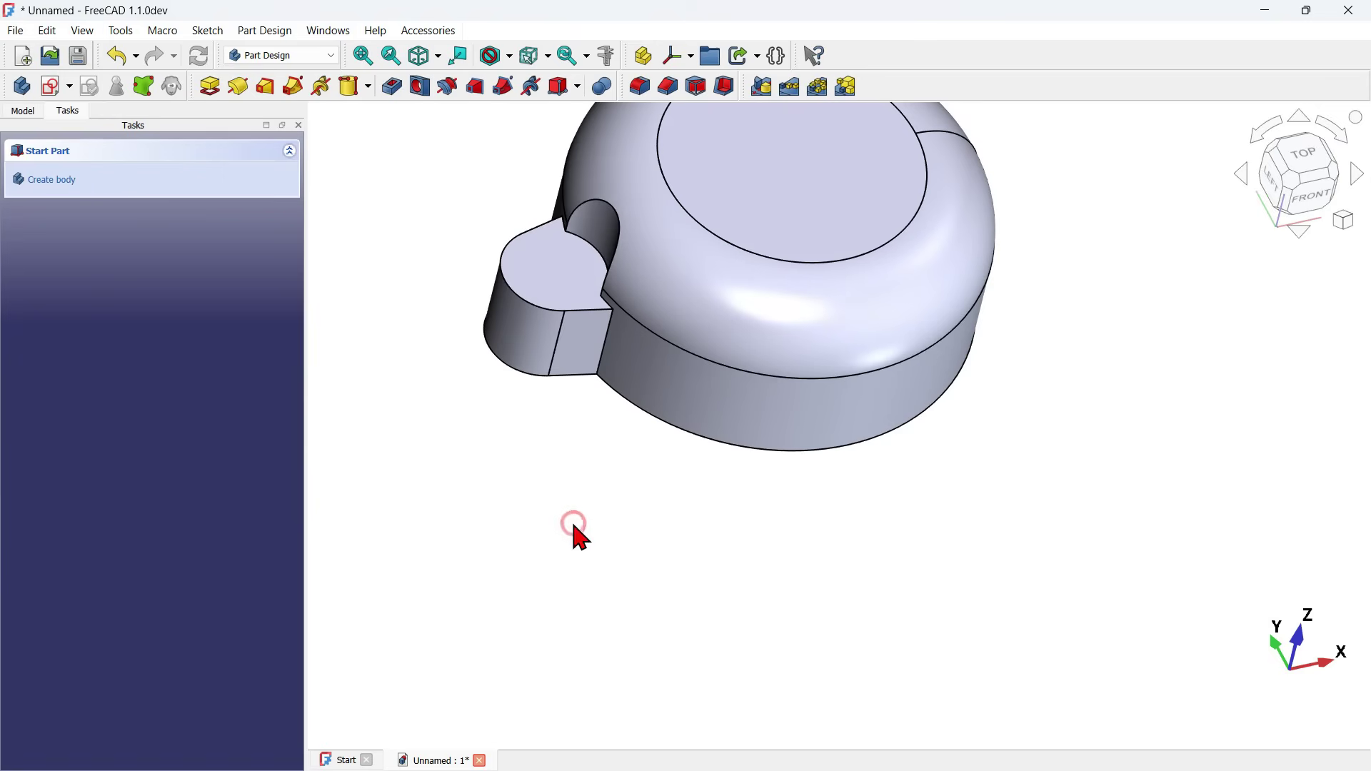
pyautogui.press('0')
pyautogui.moveTo(532, 477); pyautogui.dragTo(728, 515, button='middle')
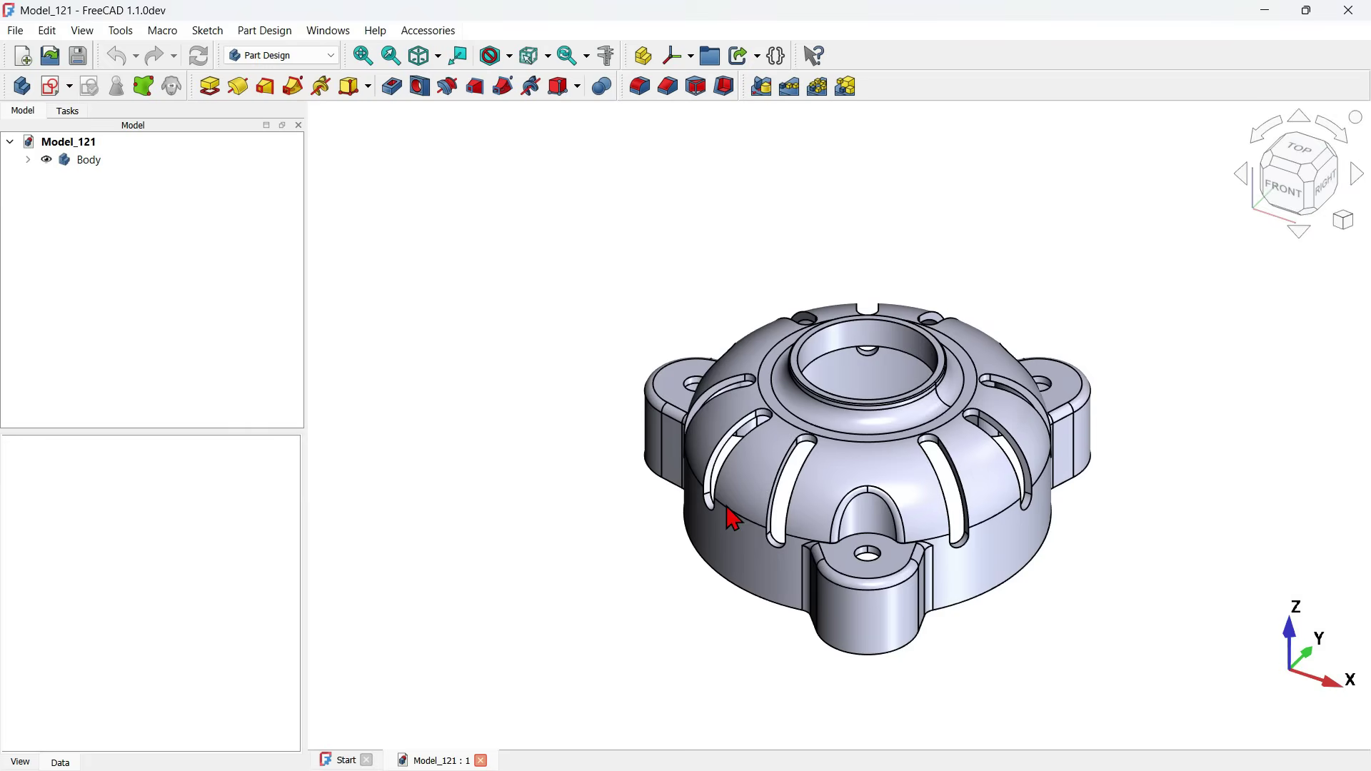
pyautogui.moveTo(910, 590); pyautogui.dragTo(924, 594, button='middle')
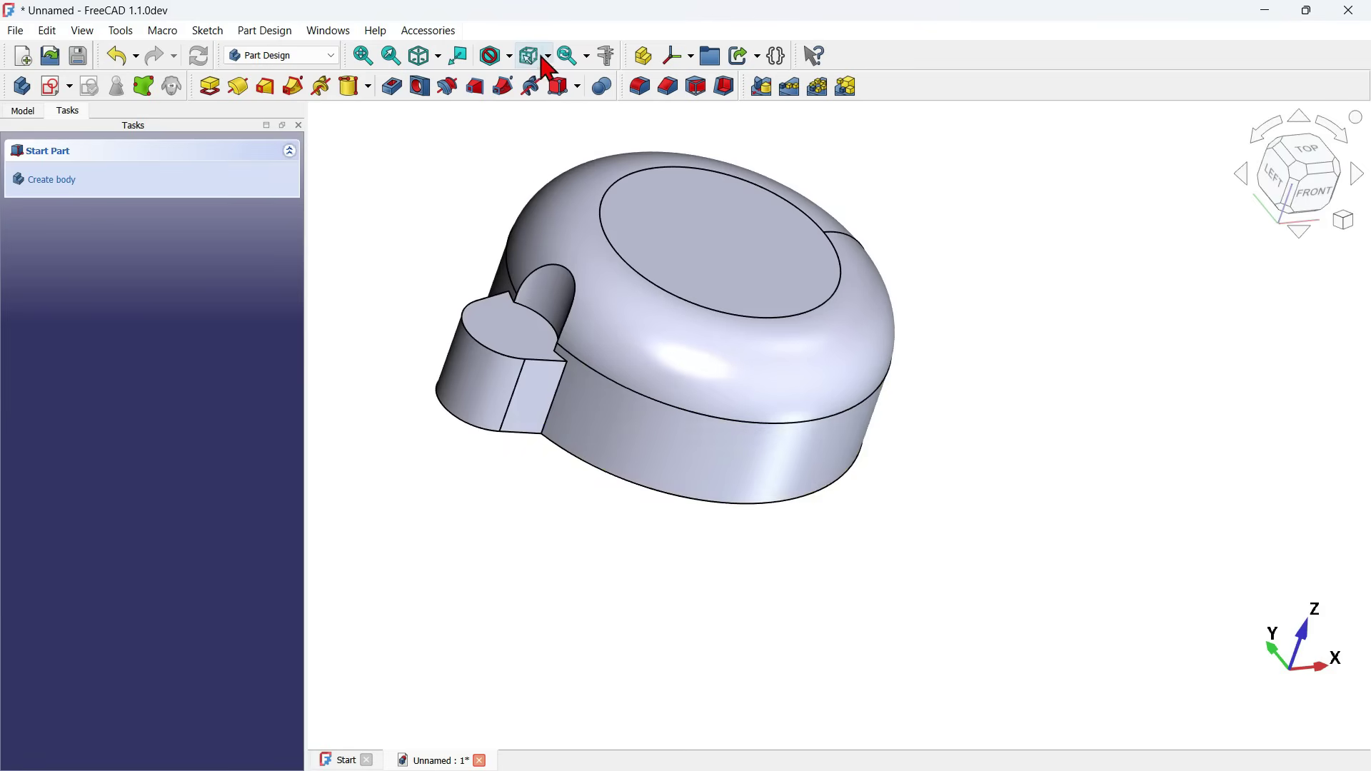
# - Display the model in Wireframe mode and fillet the two vertical edges where the lug meets the cylinder wall
pyautogui.click(511, 57)
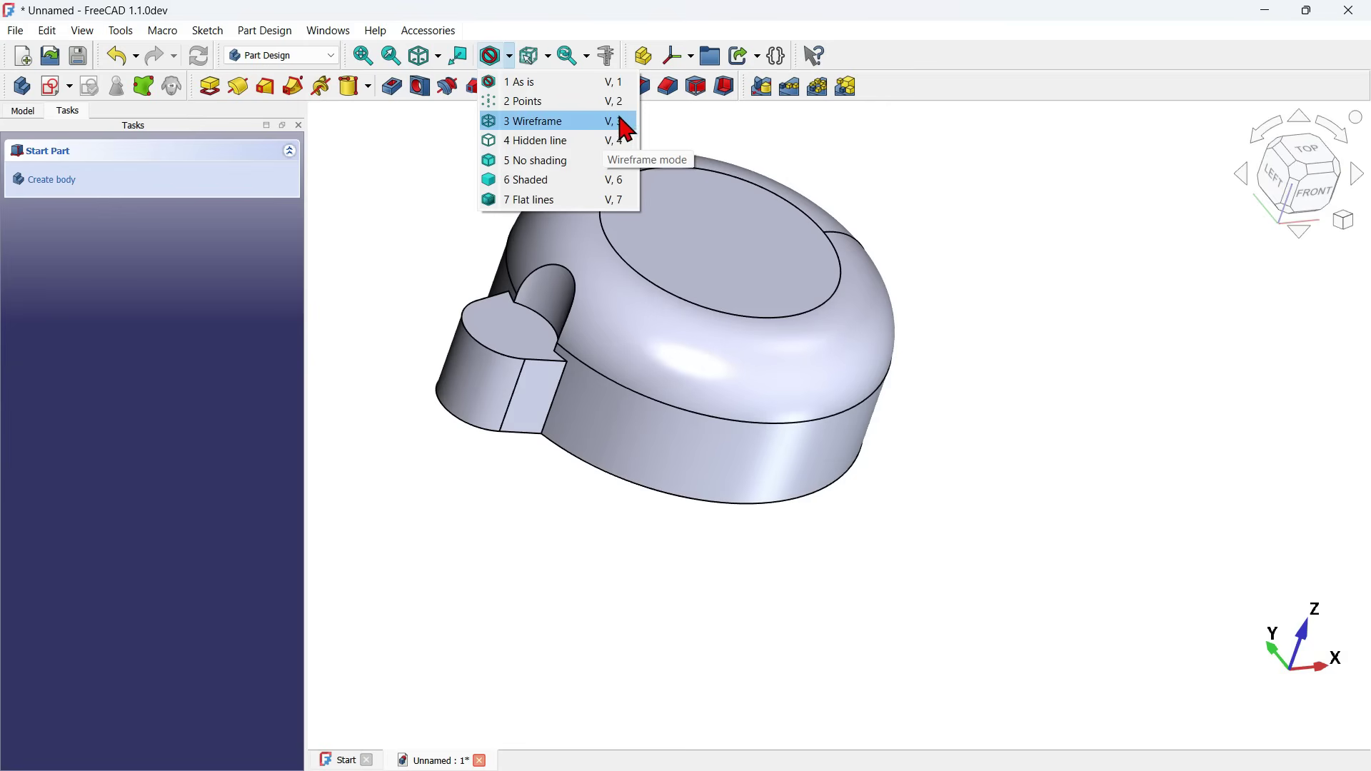
pyautogui.click(587, 123)
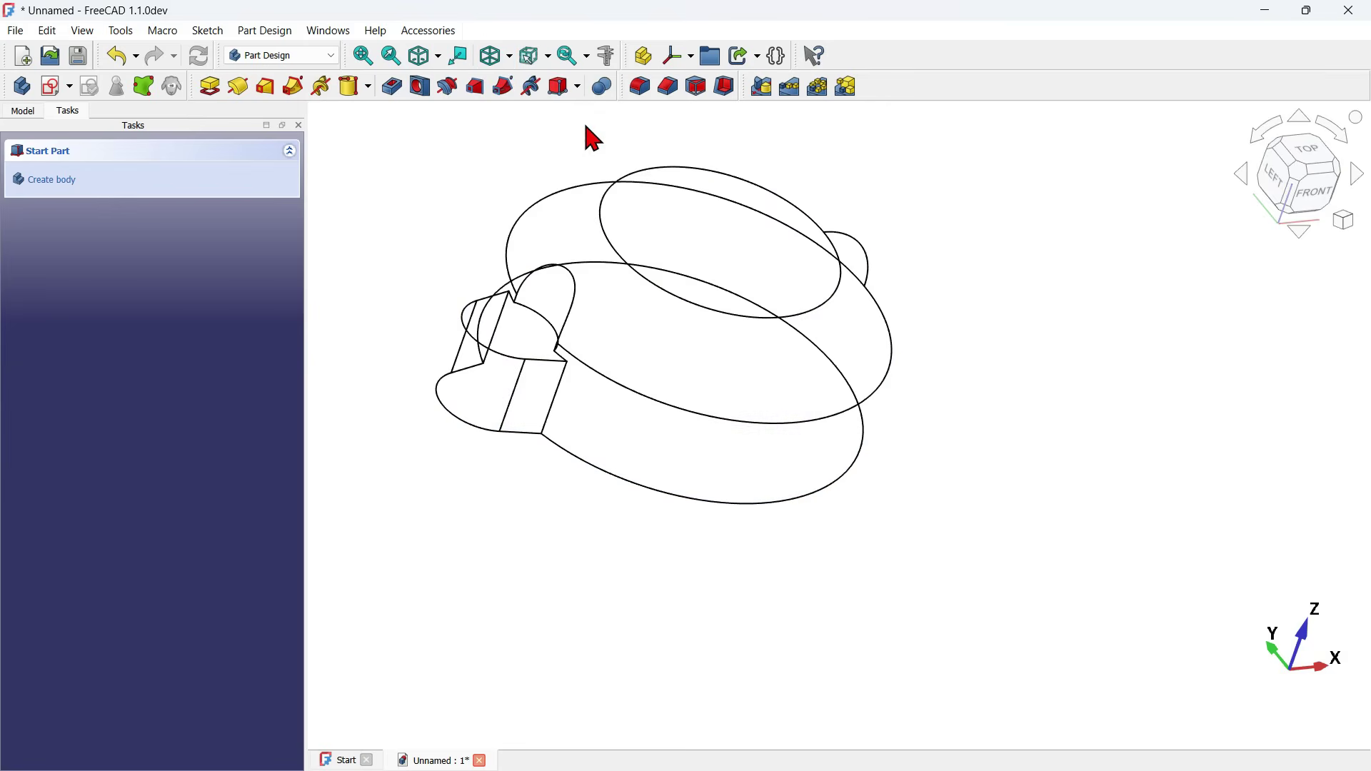
pyautogui.click(556, 411)
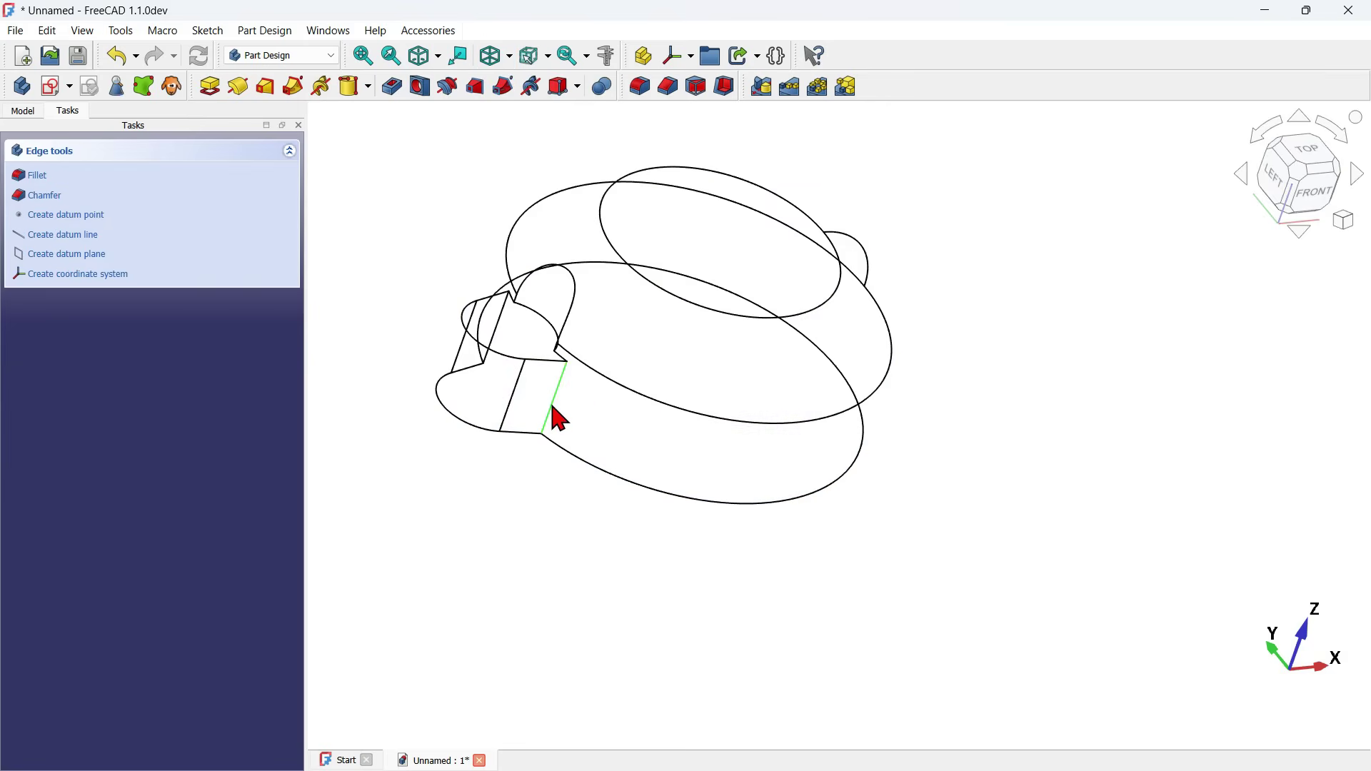
pyautogui.click(503, 325)
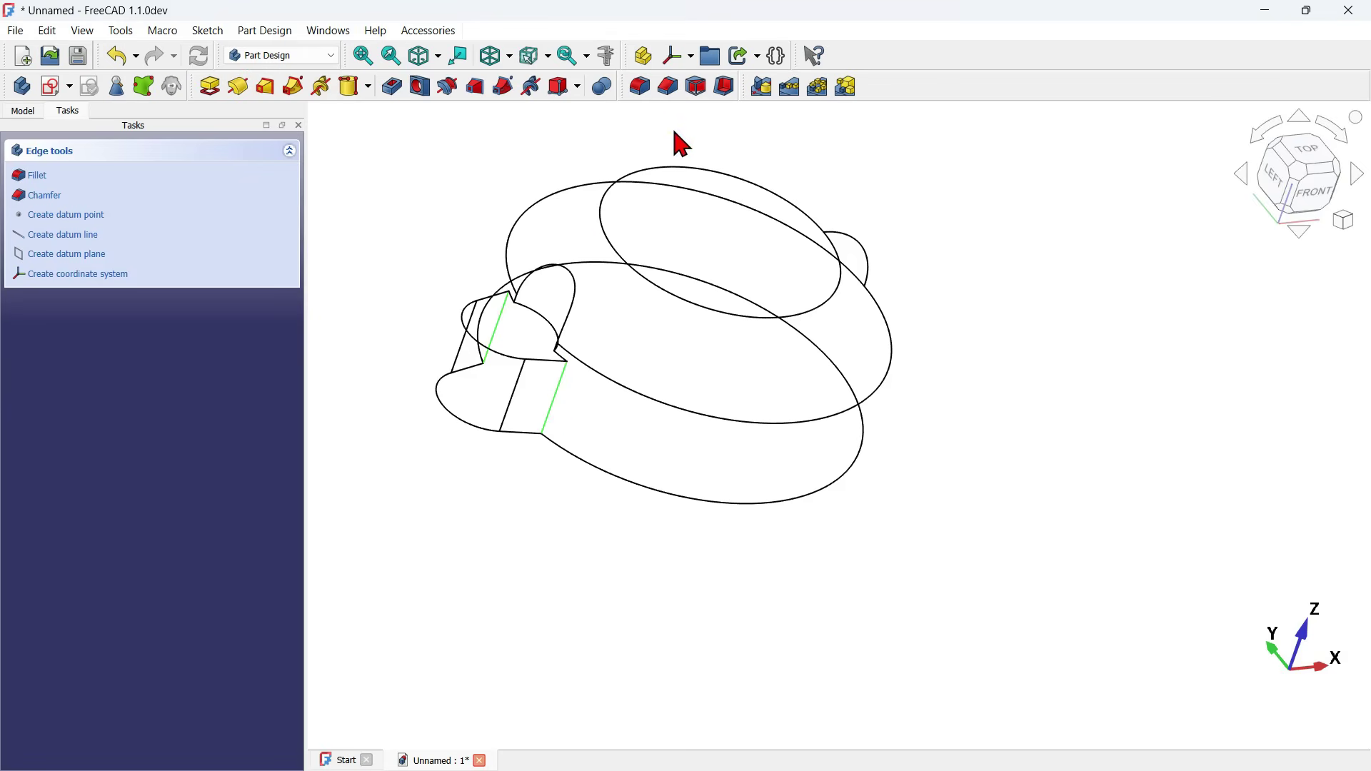
pyautogui.click(645, 88)
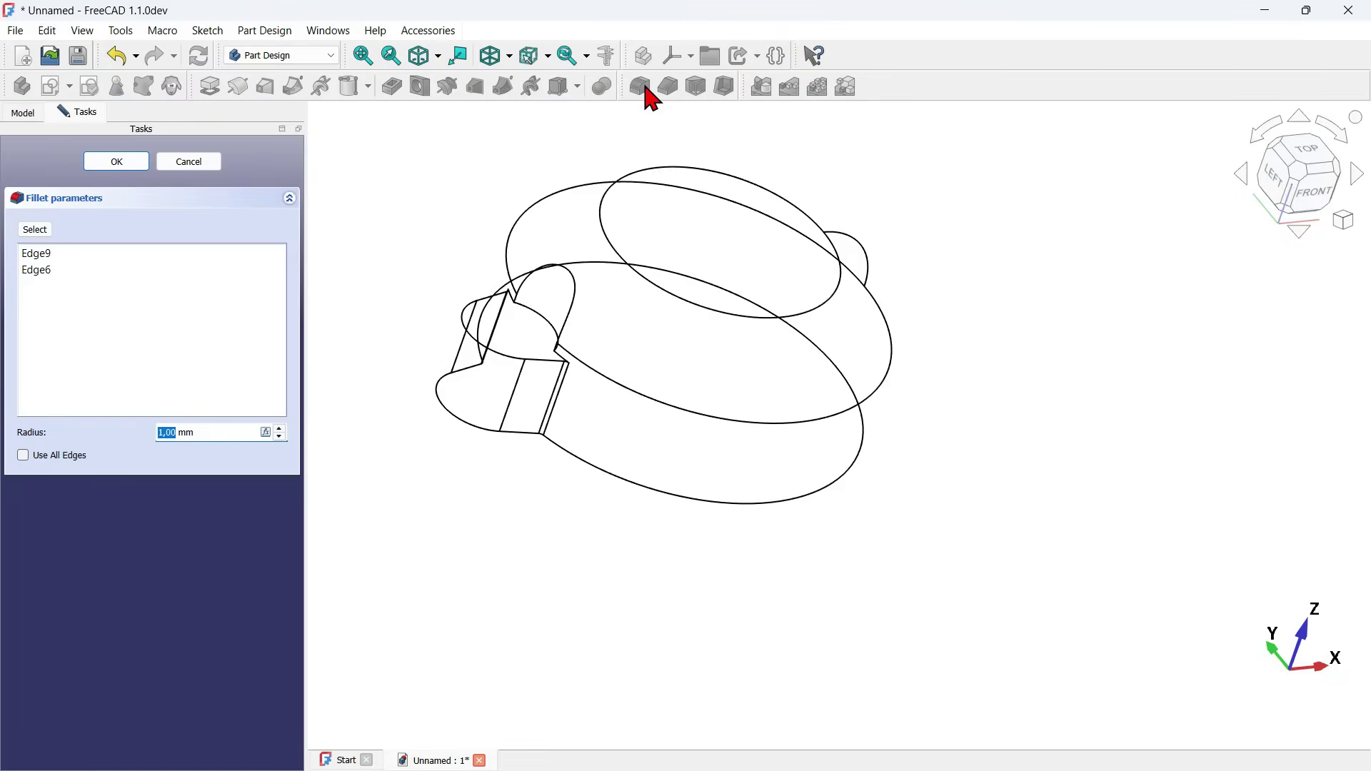
pyautogui.moveTo(221, 432); pyautogui.dragTo(119, 440)
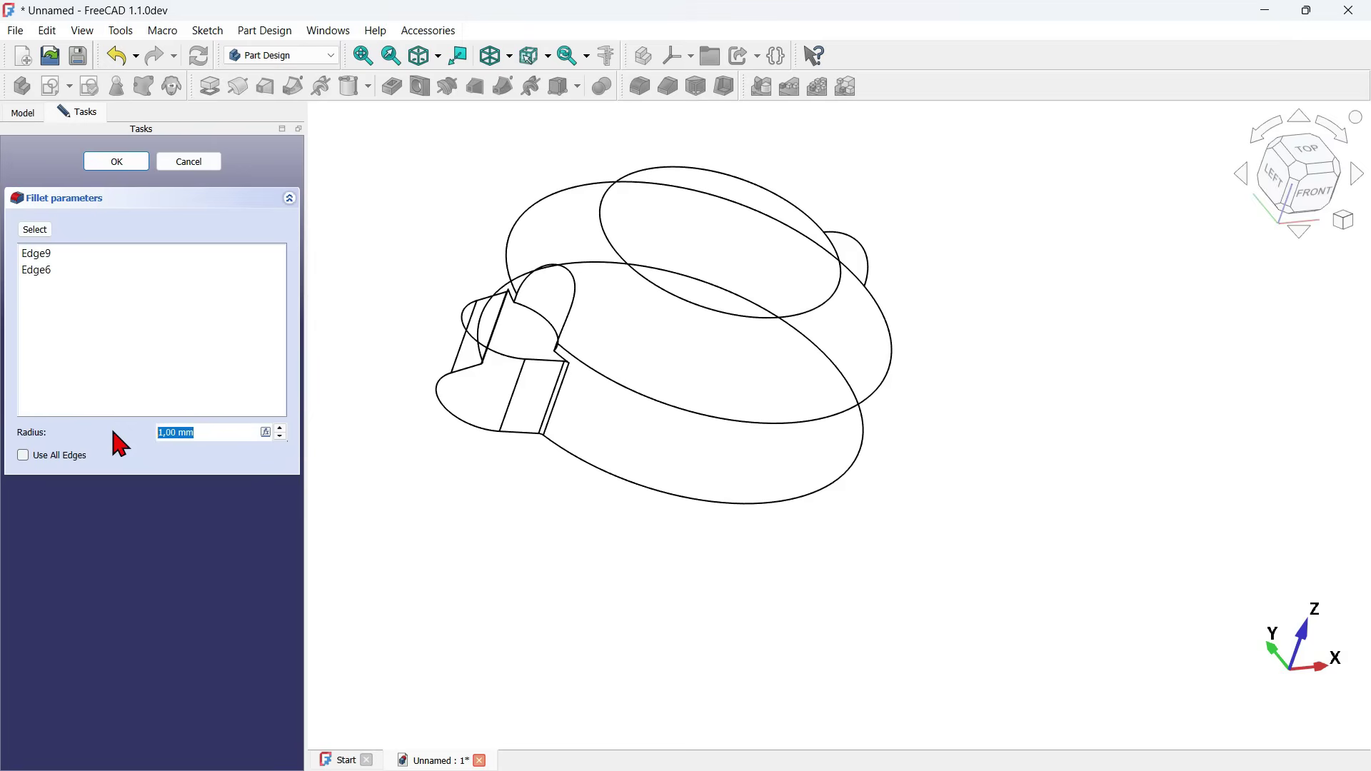
pyautogui.click(116, 161)
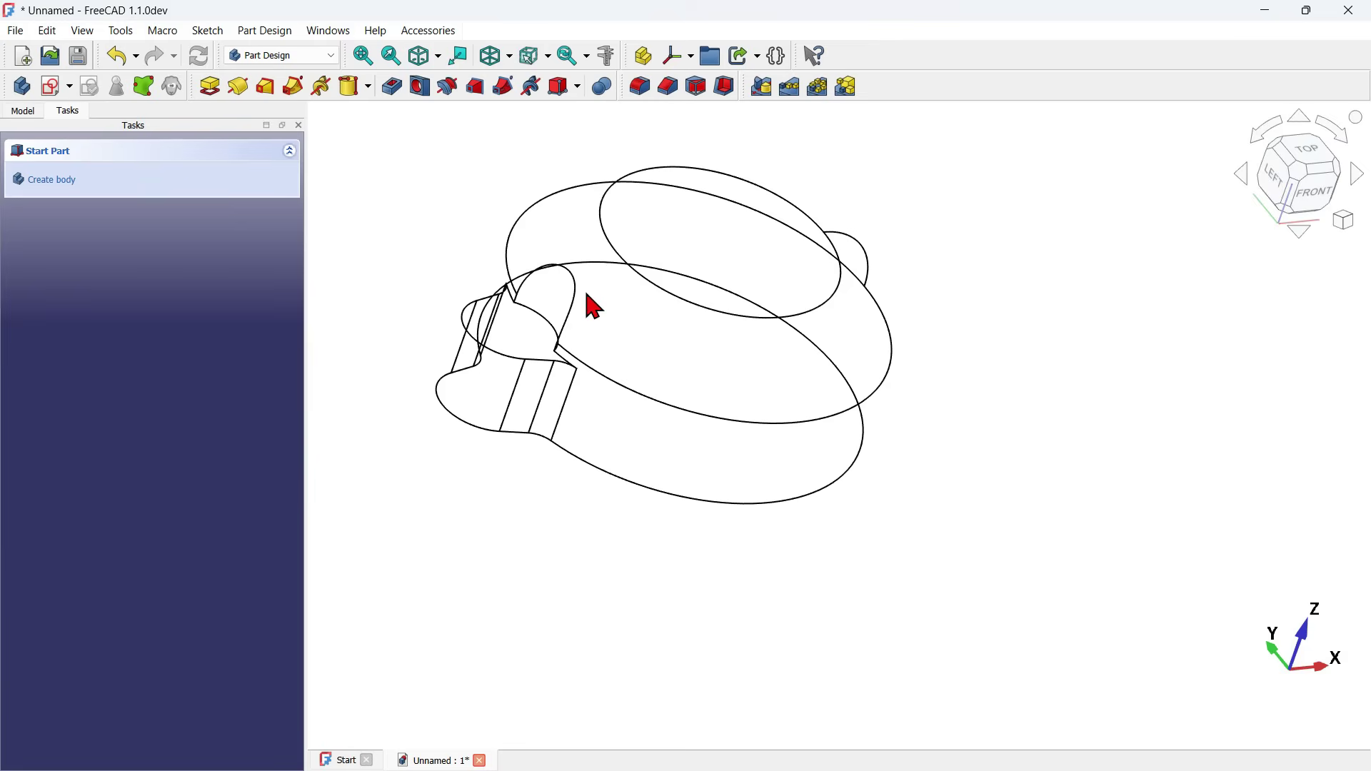
# - Return the model to the Flat lines display mode and look over the filleted lug
pyautogui.press('v')
pyautogui.press('7')
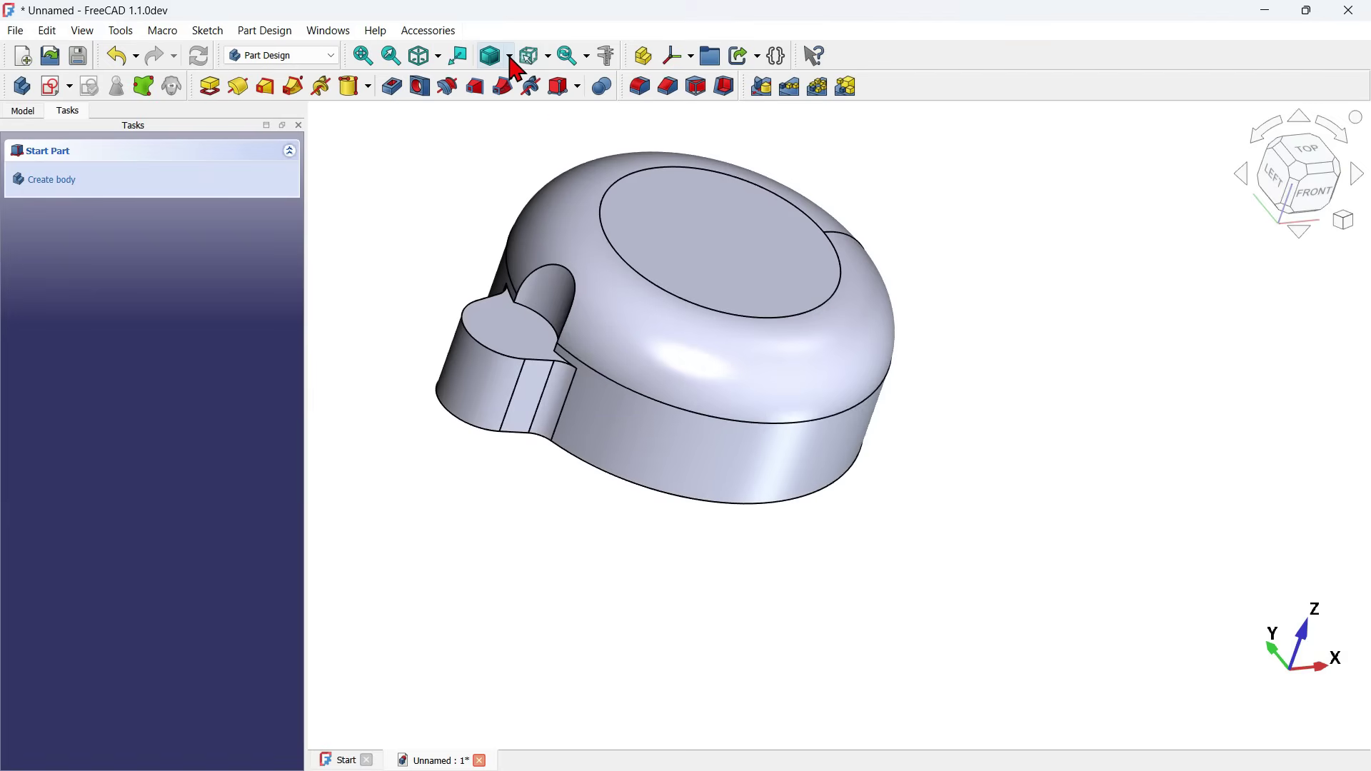
pyautogui.click(509, 58)
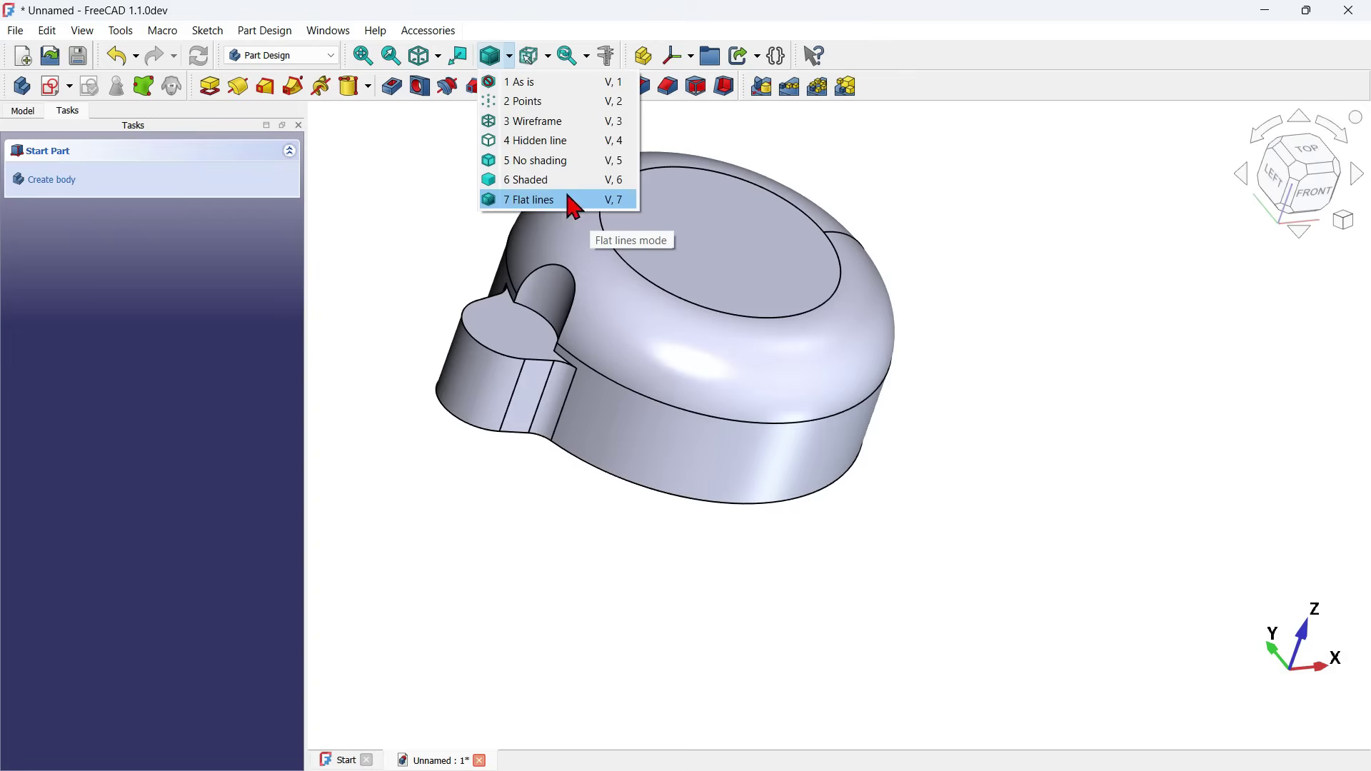
pyautogui.moveTo(943, 275)
pyautogui.mouseDown(button='middle')
pyautogui.moveTo(532, 509)
pyautogui.moveTo(609, 529)
pyautogui.moveTo(652, 504)
pyautogui.moveTo(533, 486)
pyautogui.moveTo(536, 521)
pyautogui.mouseUp(button='middle')
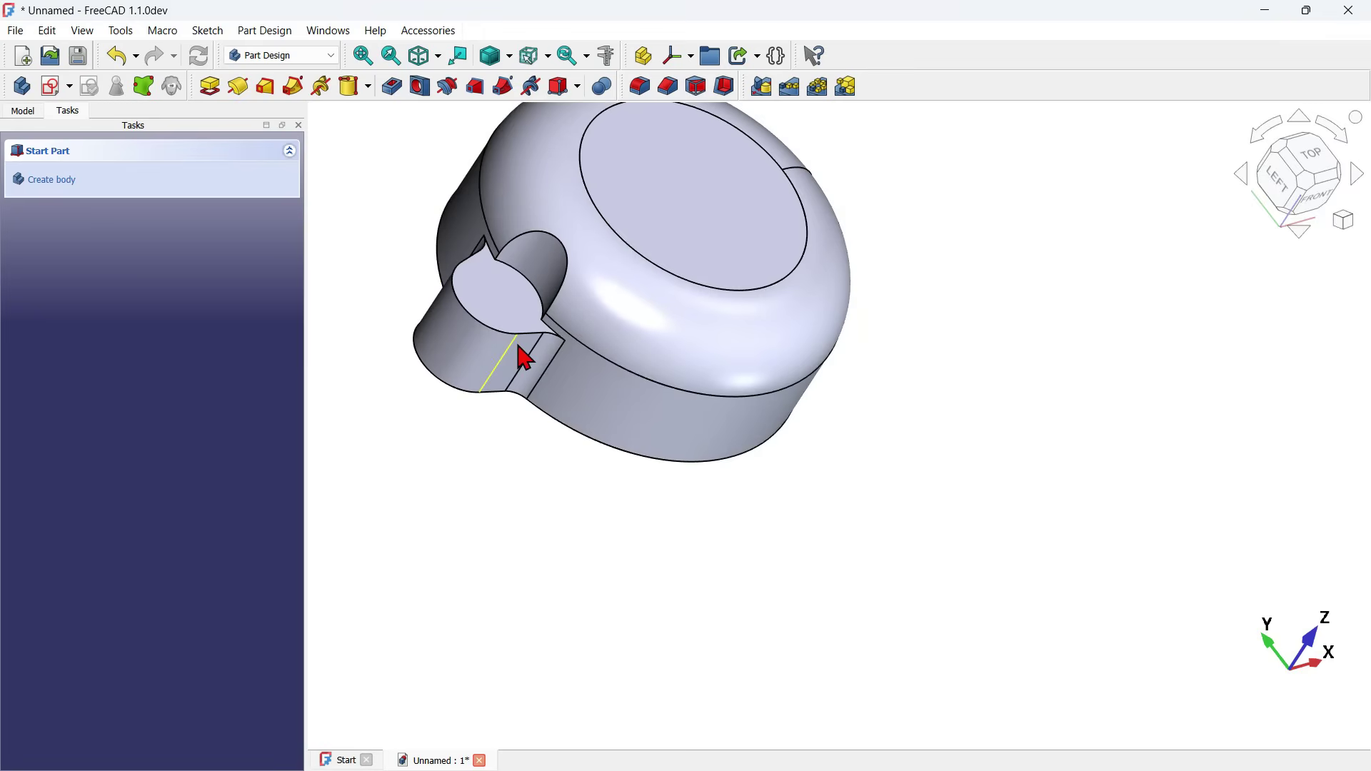
# - Review the build stages by showing the Fillet and Pad features in turn, ending with Fillet001 visible
pyautogui.click(23, 113)
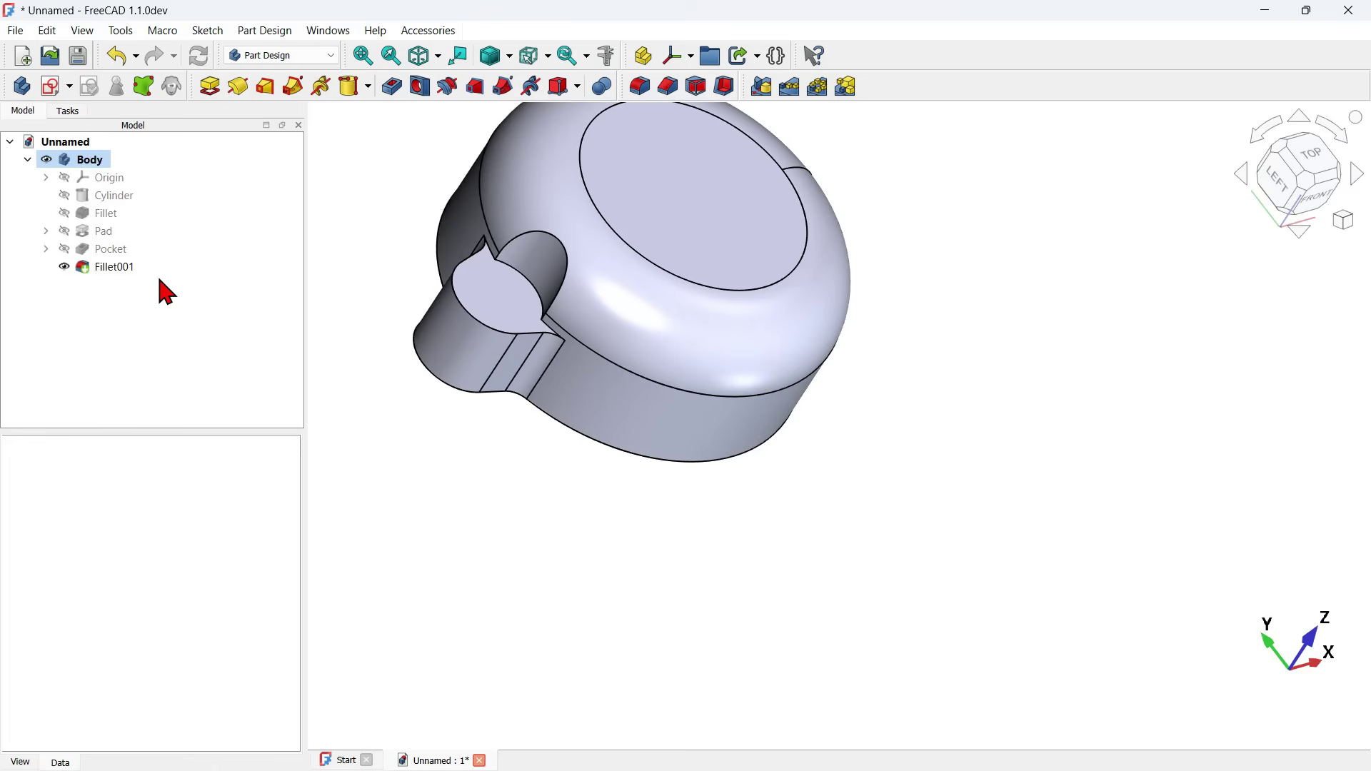
pyautogui.click(106, 213)
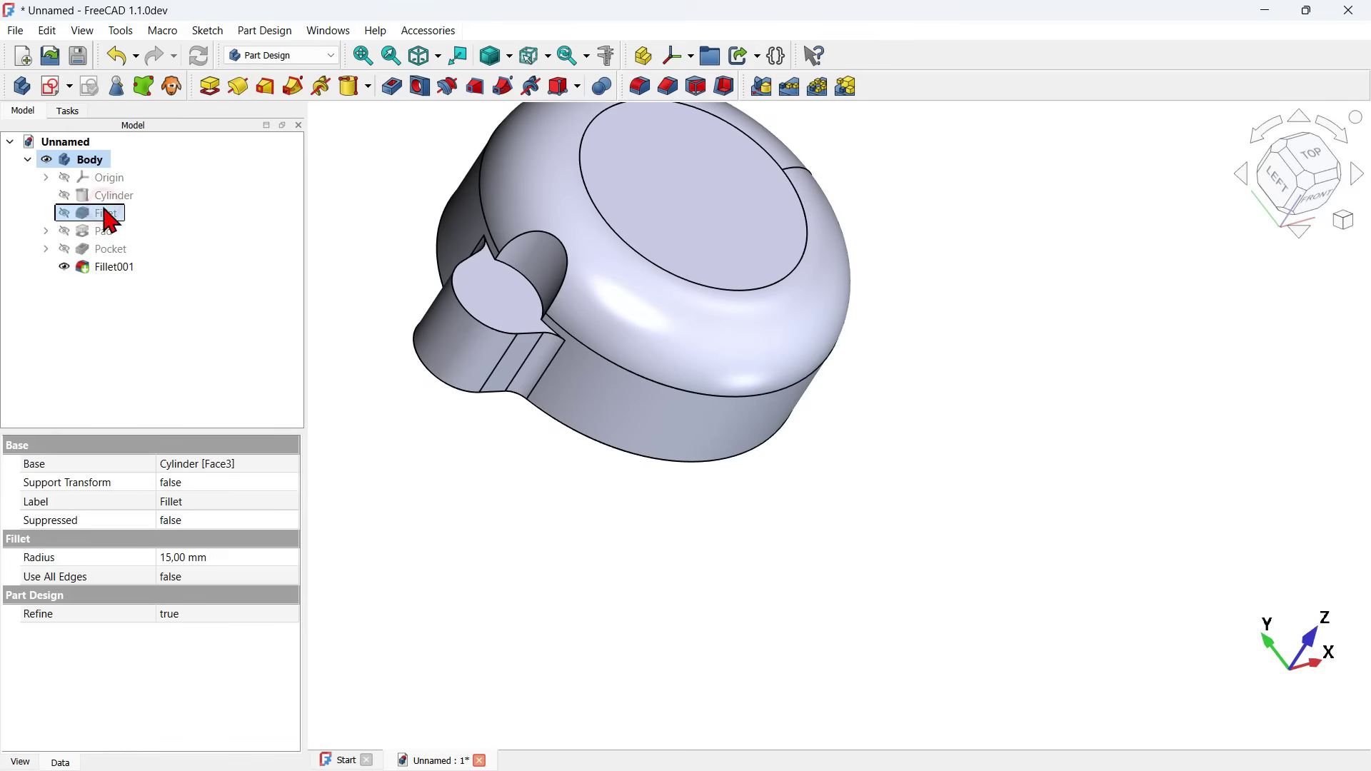
pyautogui.press('space')
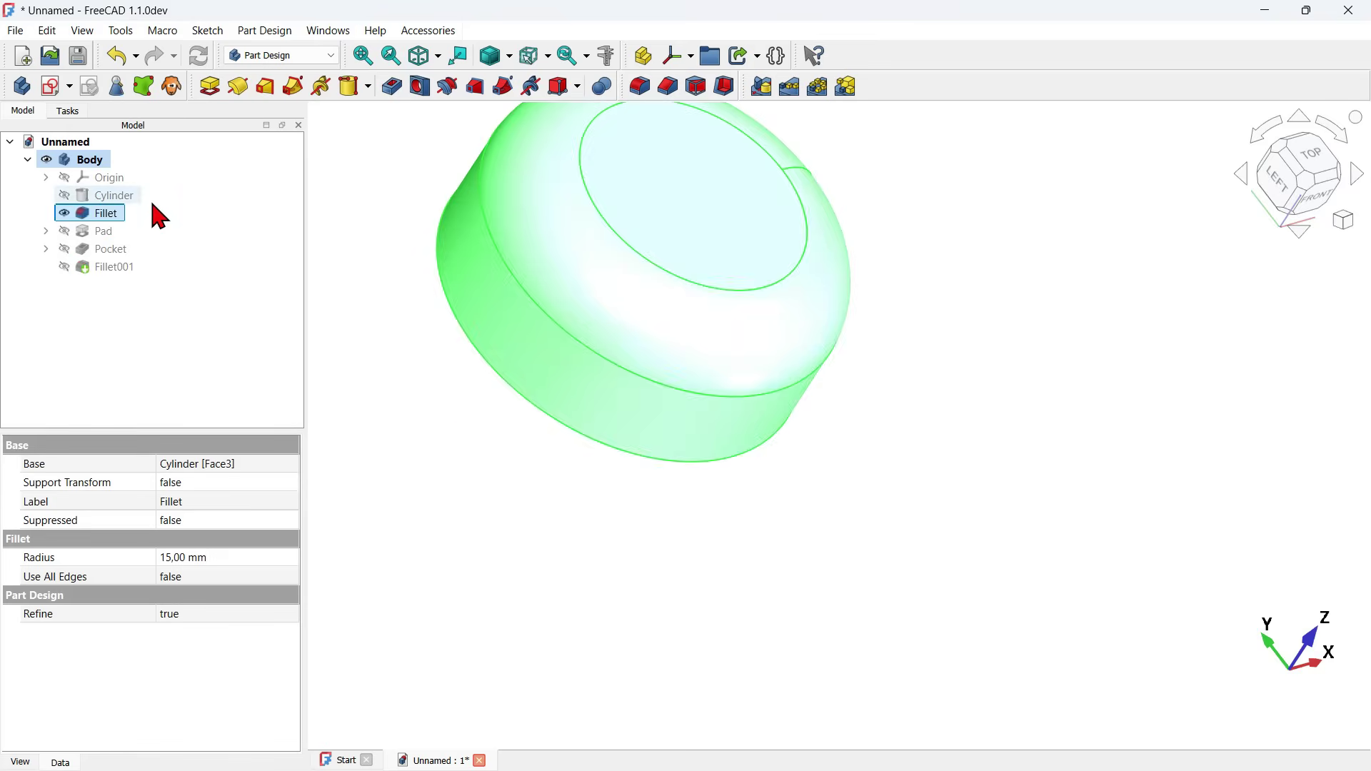
pyautogui.click(468, 421)
pyautogui.press('0')
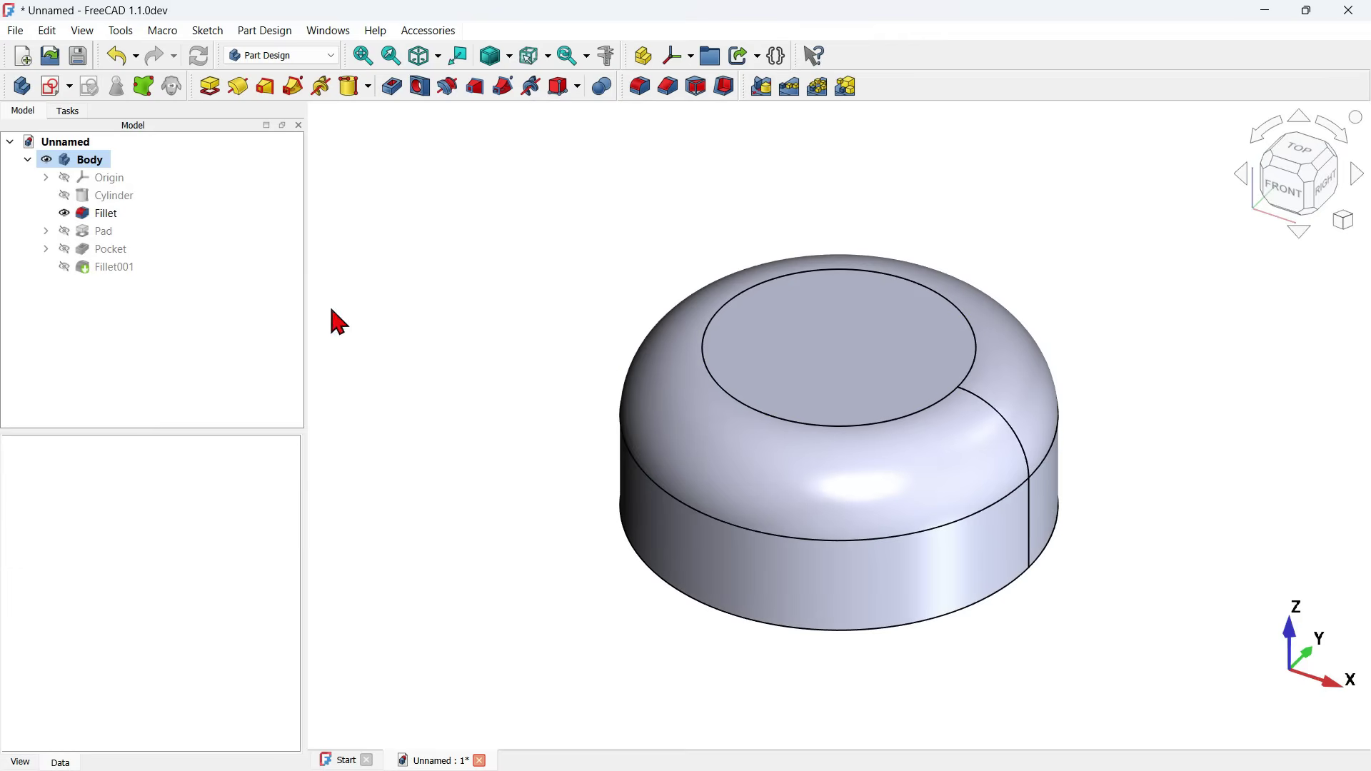
pyautogui.click(106, 232)
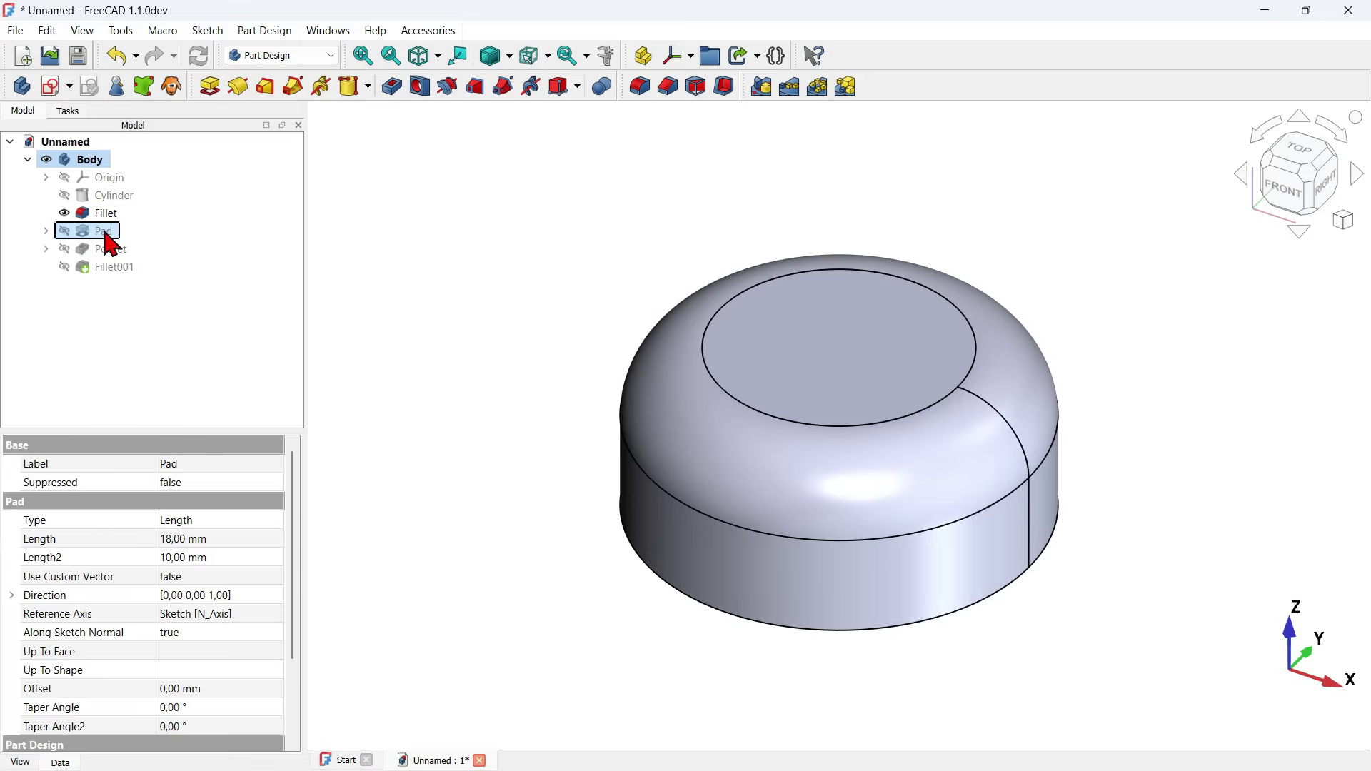
pyautogui.press('space')
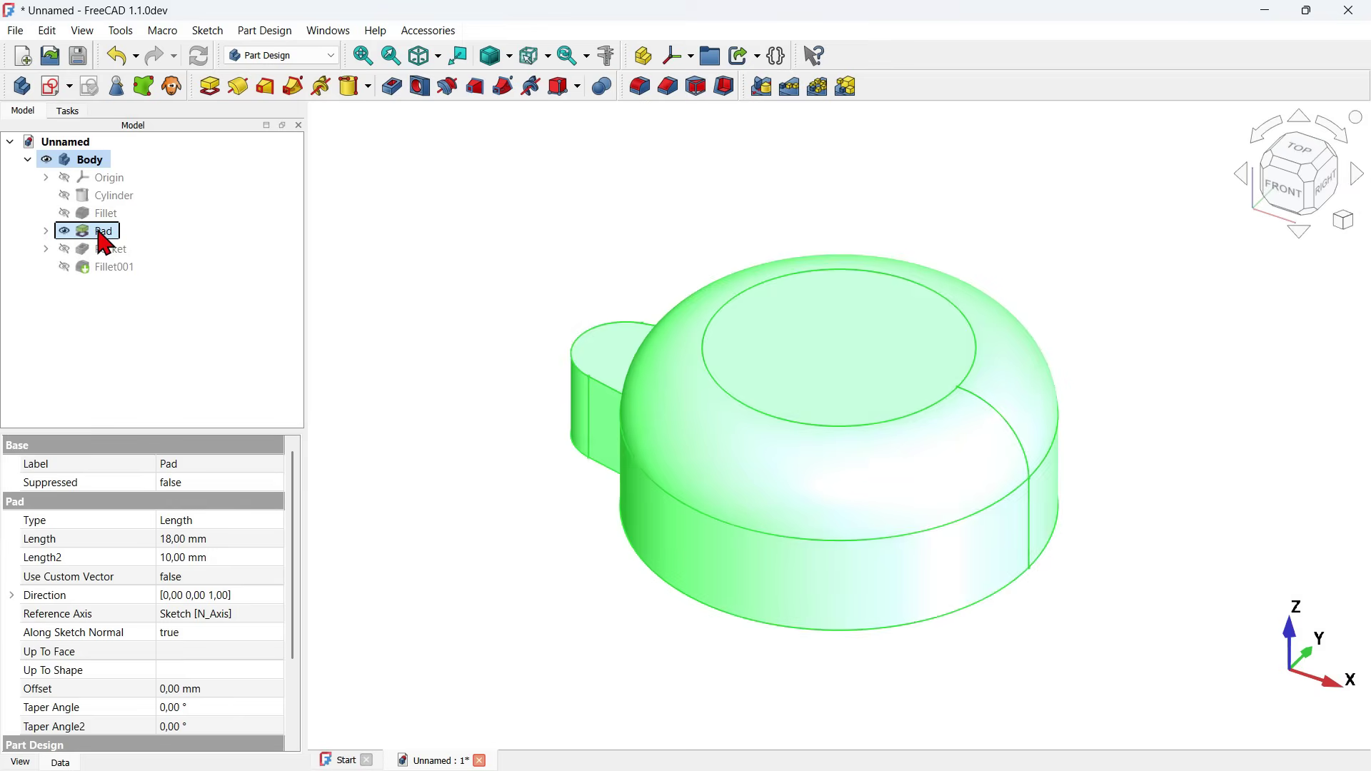
pyautogui.click(128, 269)
pyautogui.press('space')
pyautogui.click(612, 208)
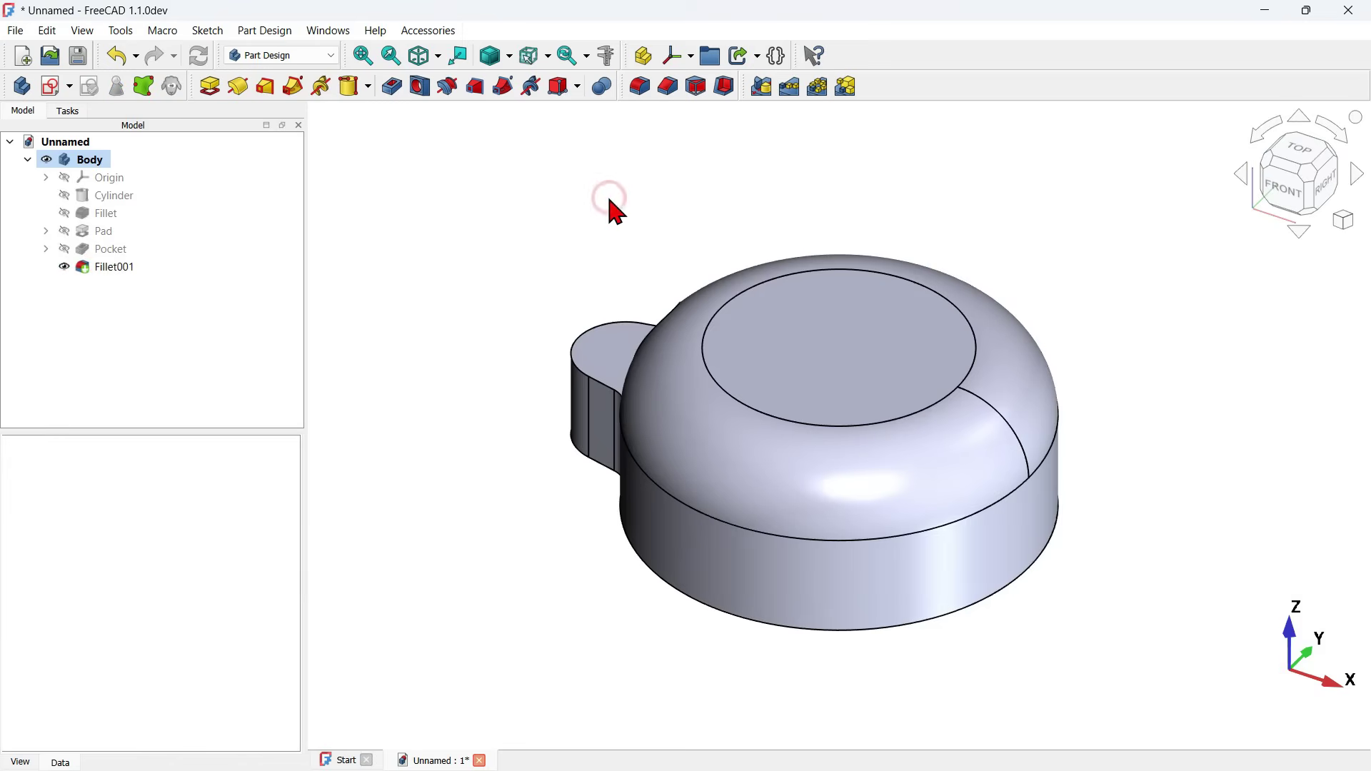
# - Create a polar pattern of Pad, Pocket and Fillet001 with 3 occurrences over 360° about the normal sketch axis
pyautogui.click(113, 238)
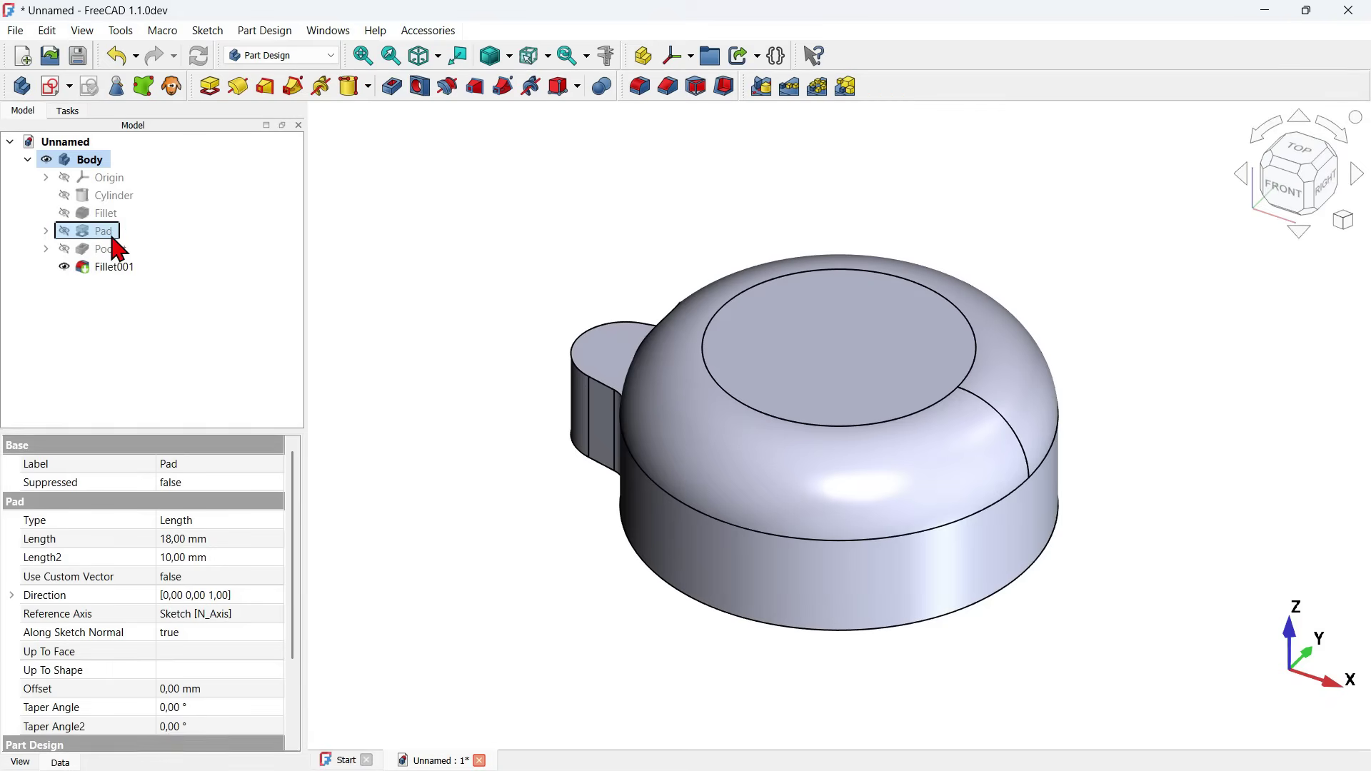
pyautogui.keyDown('ctrl'); pyautogui.click(114, 250); pyautogui.keyUp('ctrl')
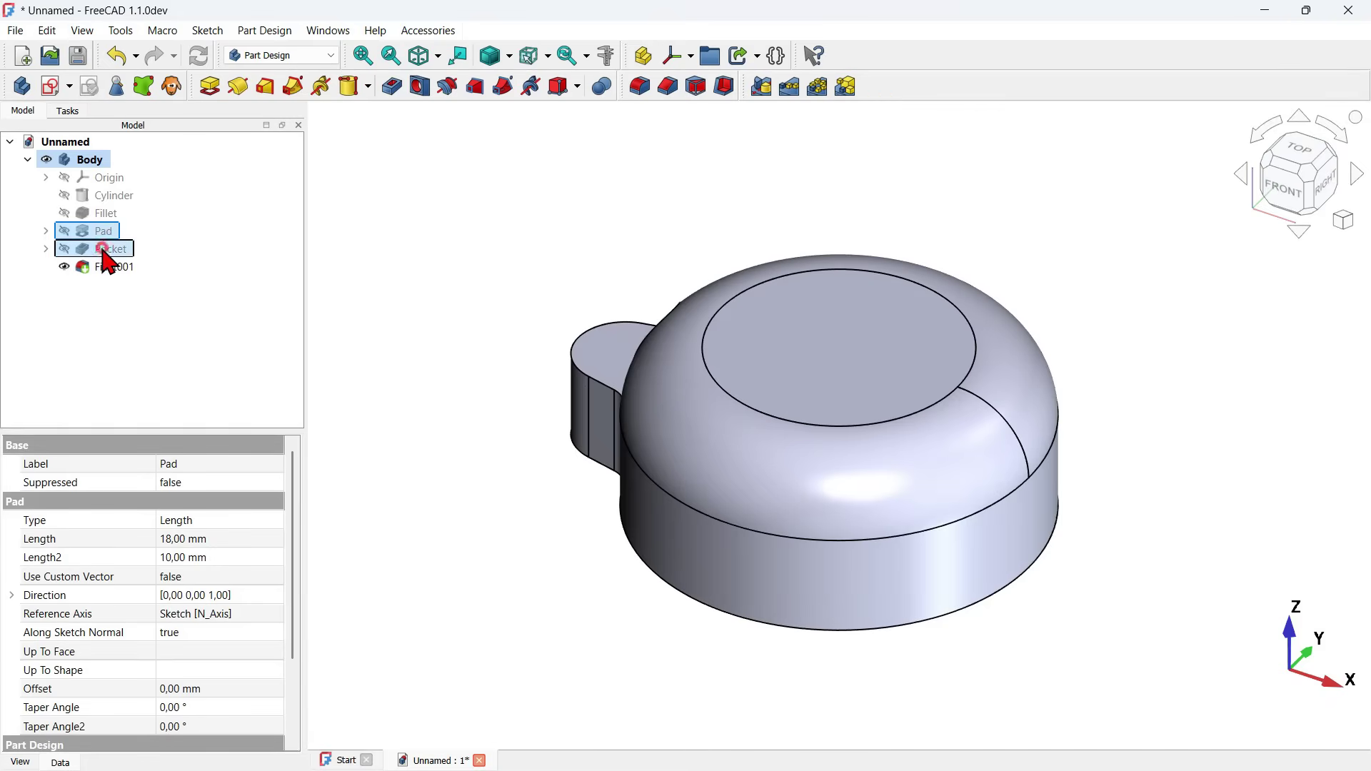
pyautogui.keyDown('ctrl'); pyautogui.click(104, 271); pyautogui.keyUp('ctrl')
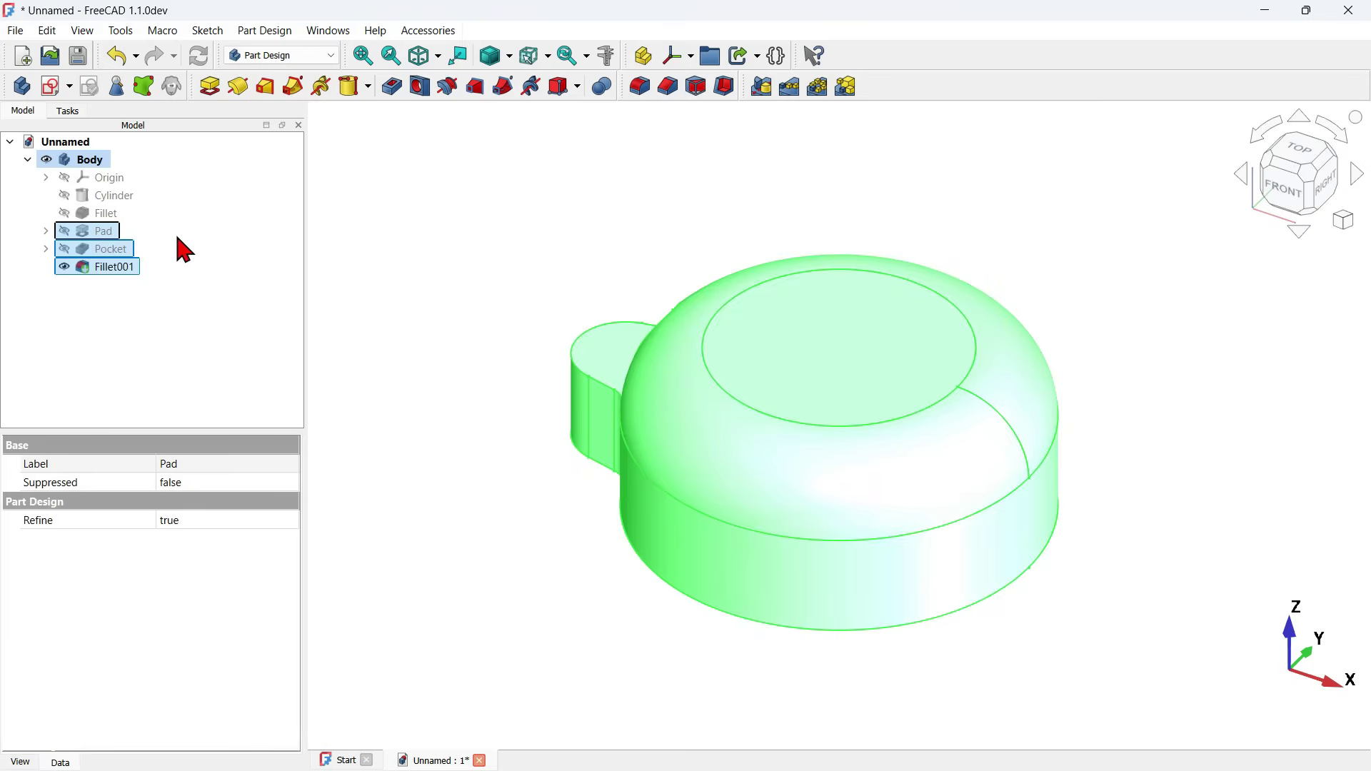
pyautogui.click(819, 88)
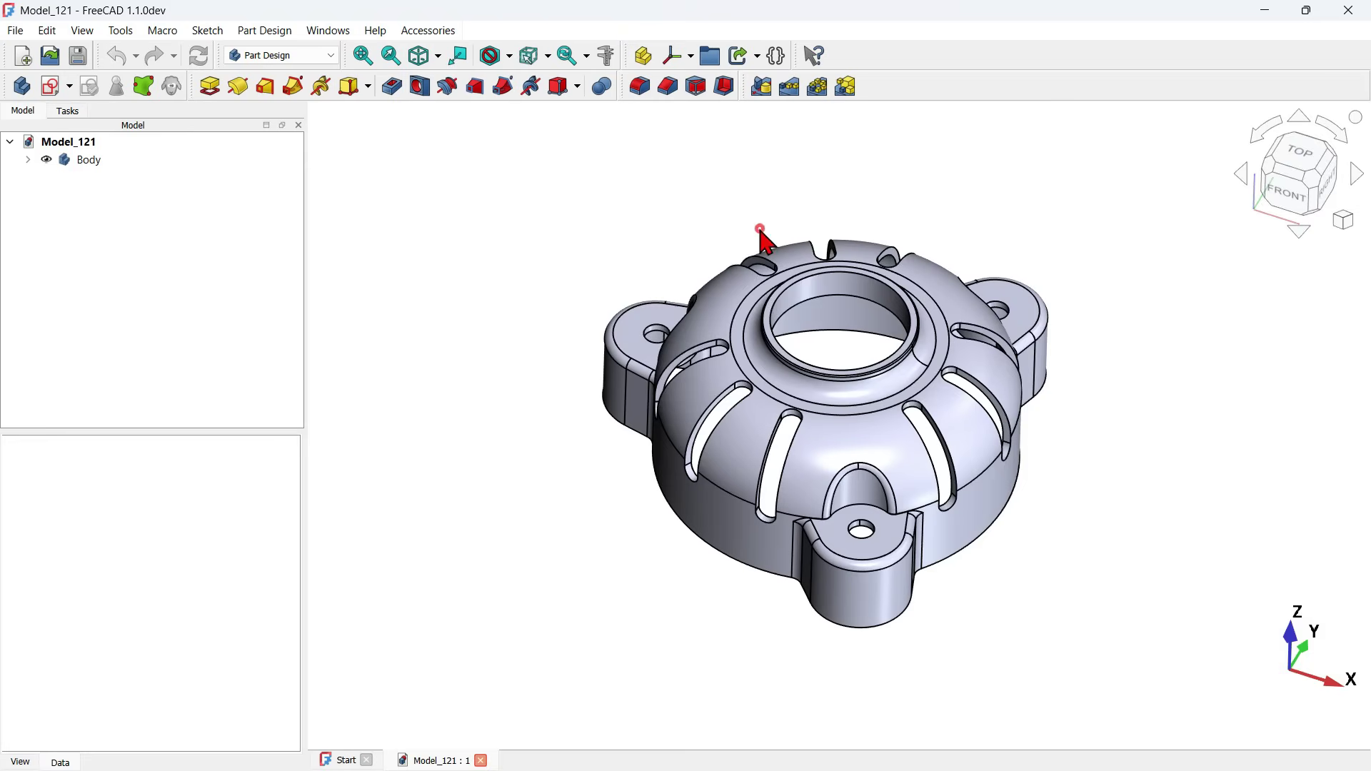
pyautogui.moveTo(761, 239); pyautogui.dragTo(769, 291, button='middle')
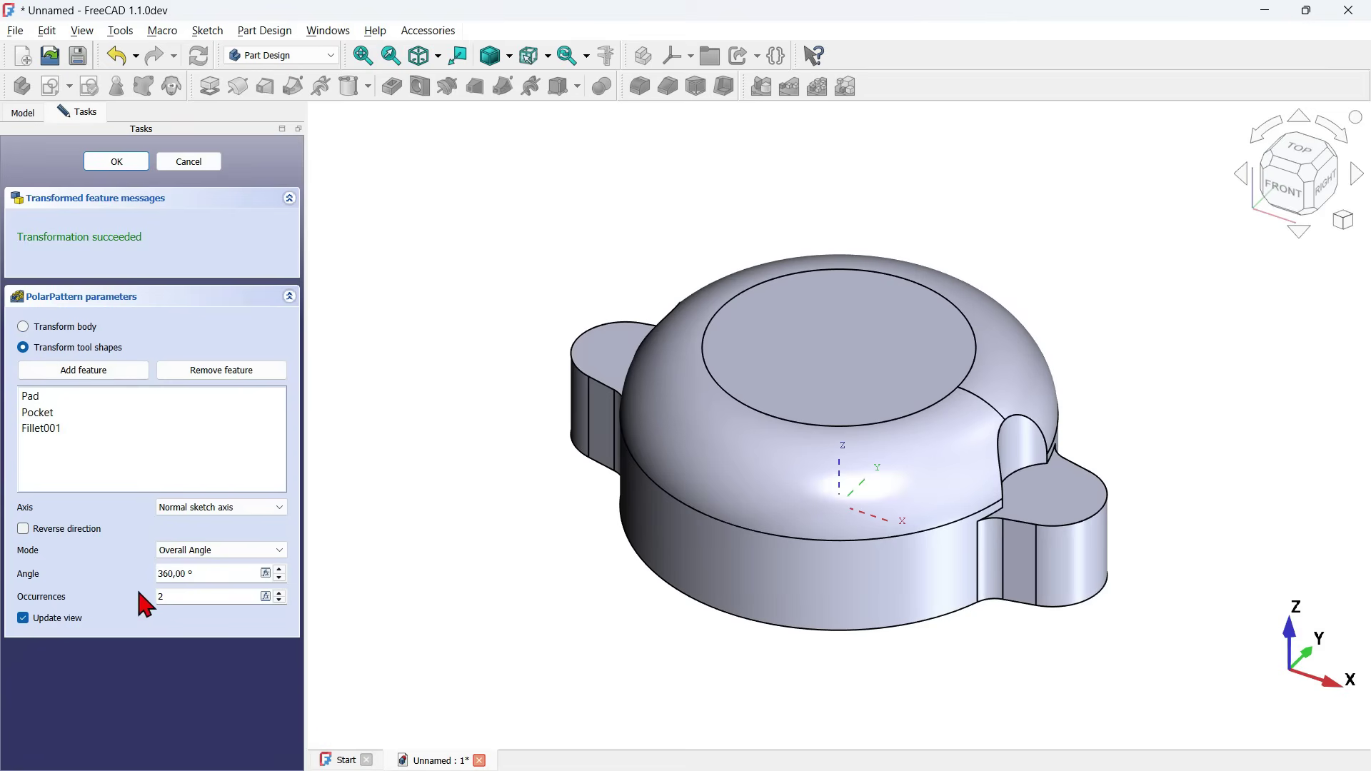
pyautogui.doubleClick(204, 595)
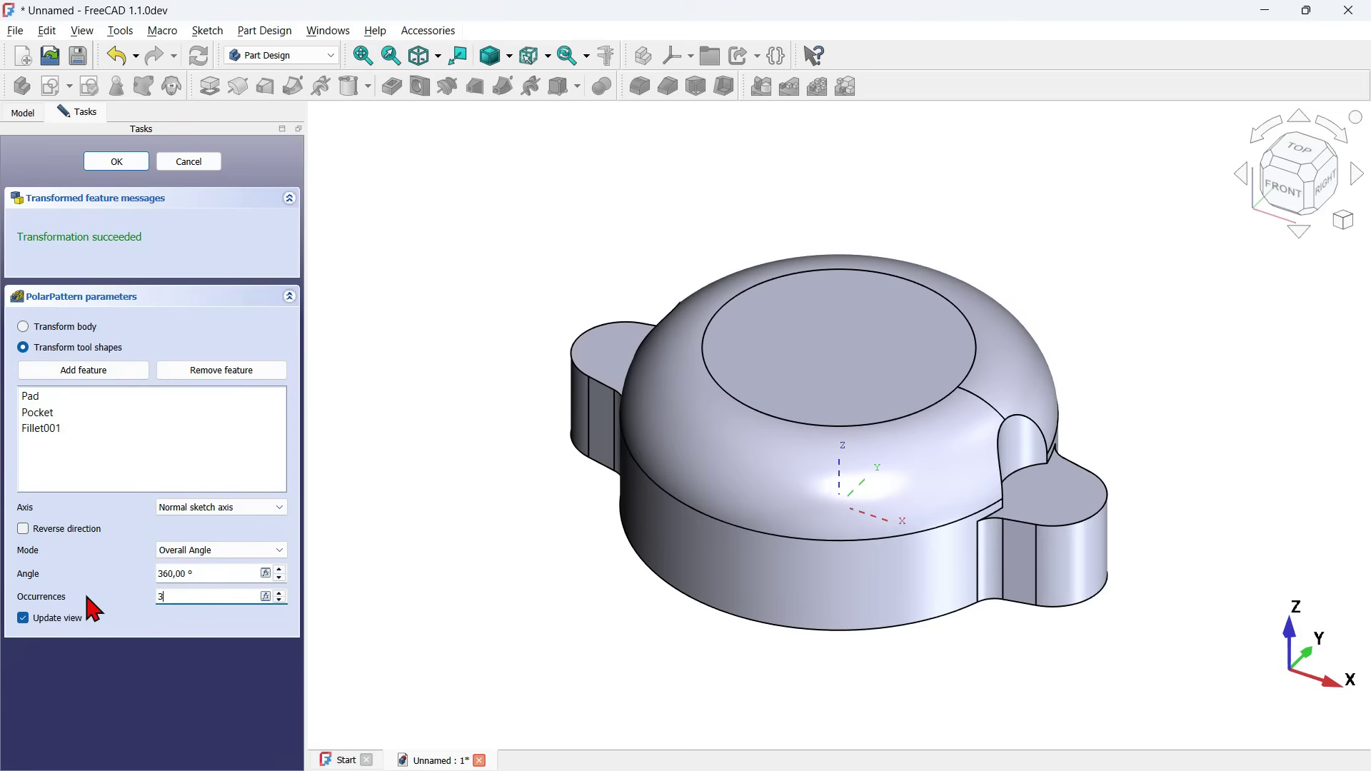
pyautogui.moveTo(600, 581); pyautogui.dragTo(643, 564)
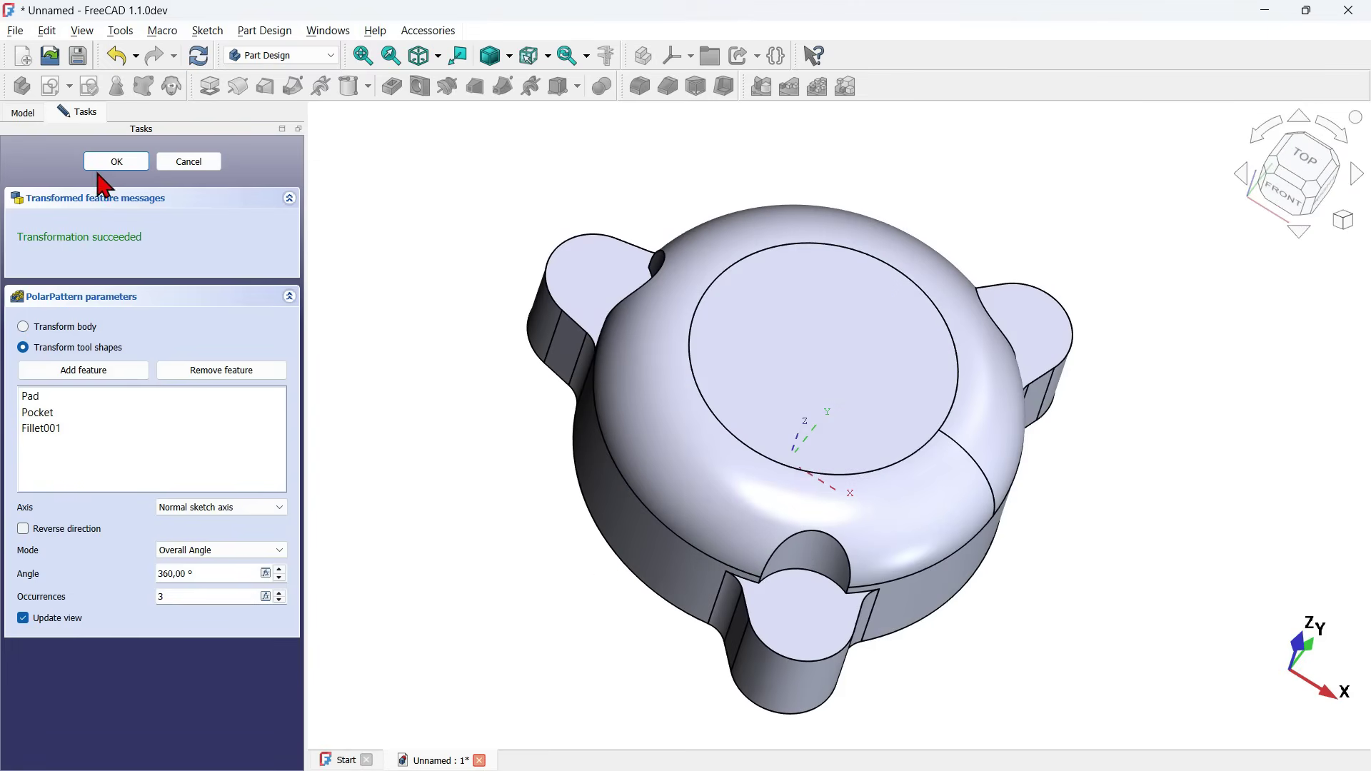
pyautogui.click(117, 162)
pyautogui.press('0')
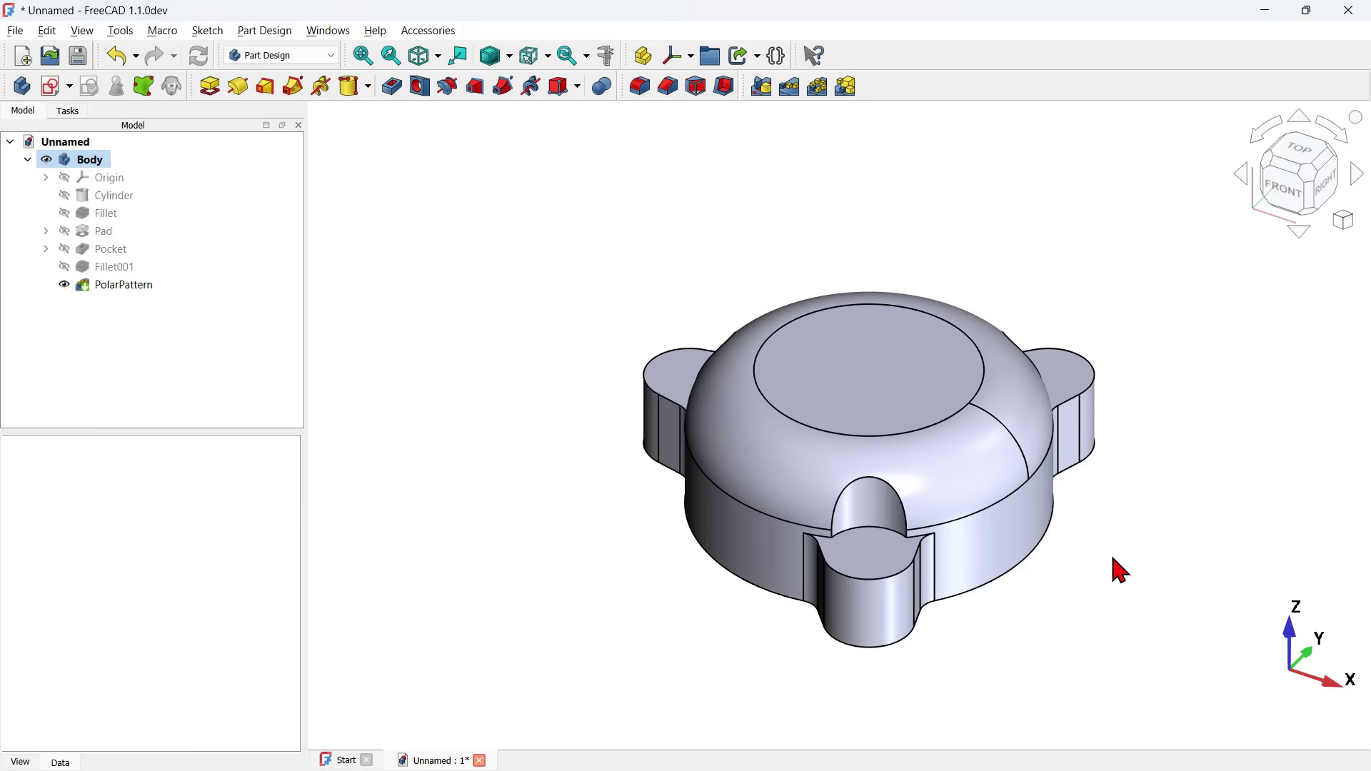
# - Examine the hollow interior and underside of the finished reference model Model_121
pyautogui.moveTo(649, 572); pyautogui.dragTo(852, 450)
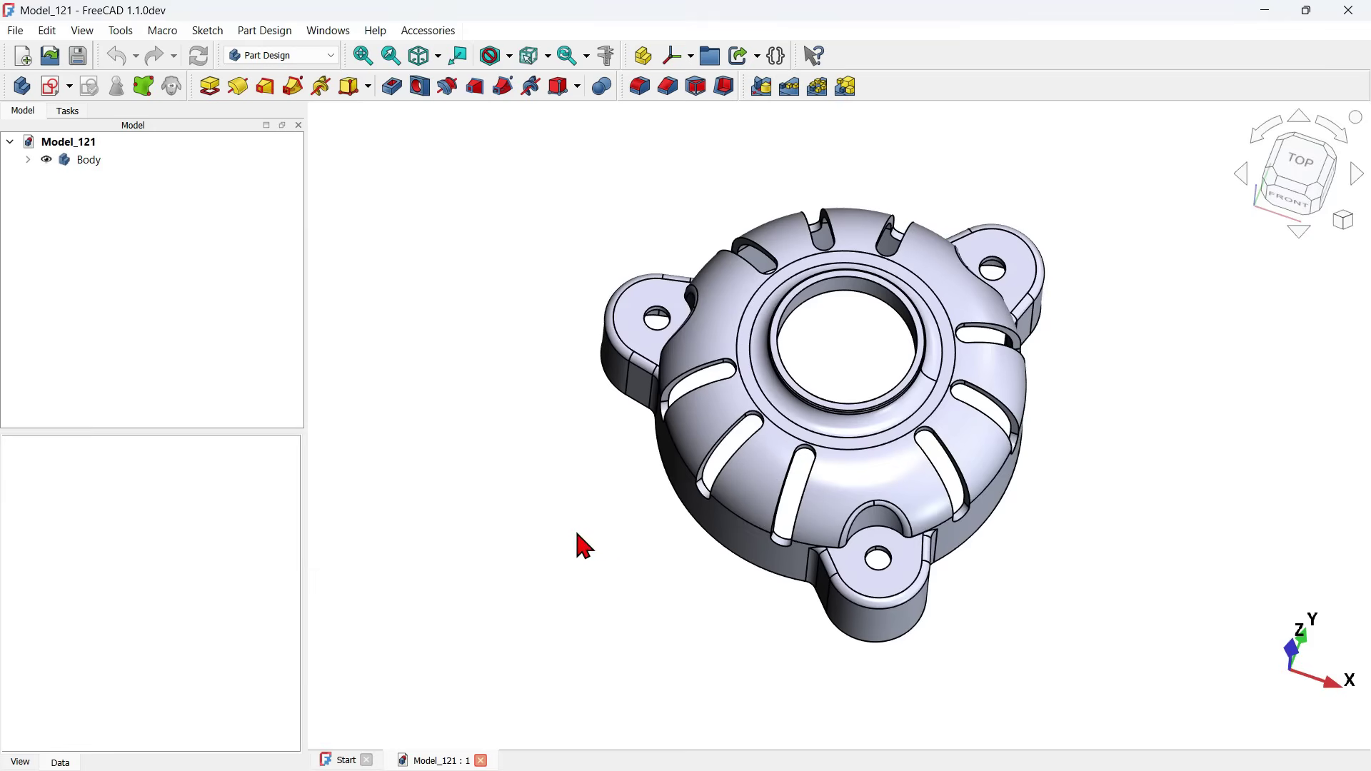
pyautogui.moveTo(566, 533); pyautogui.dragTo(817, 374)
pyautogui.scroll(-3, 710, 591)
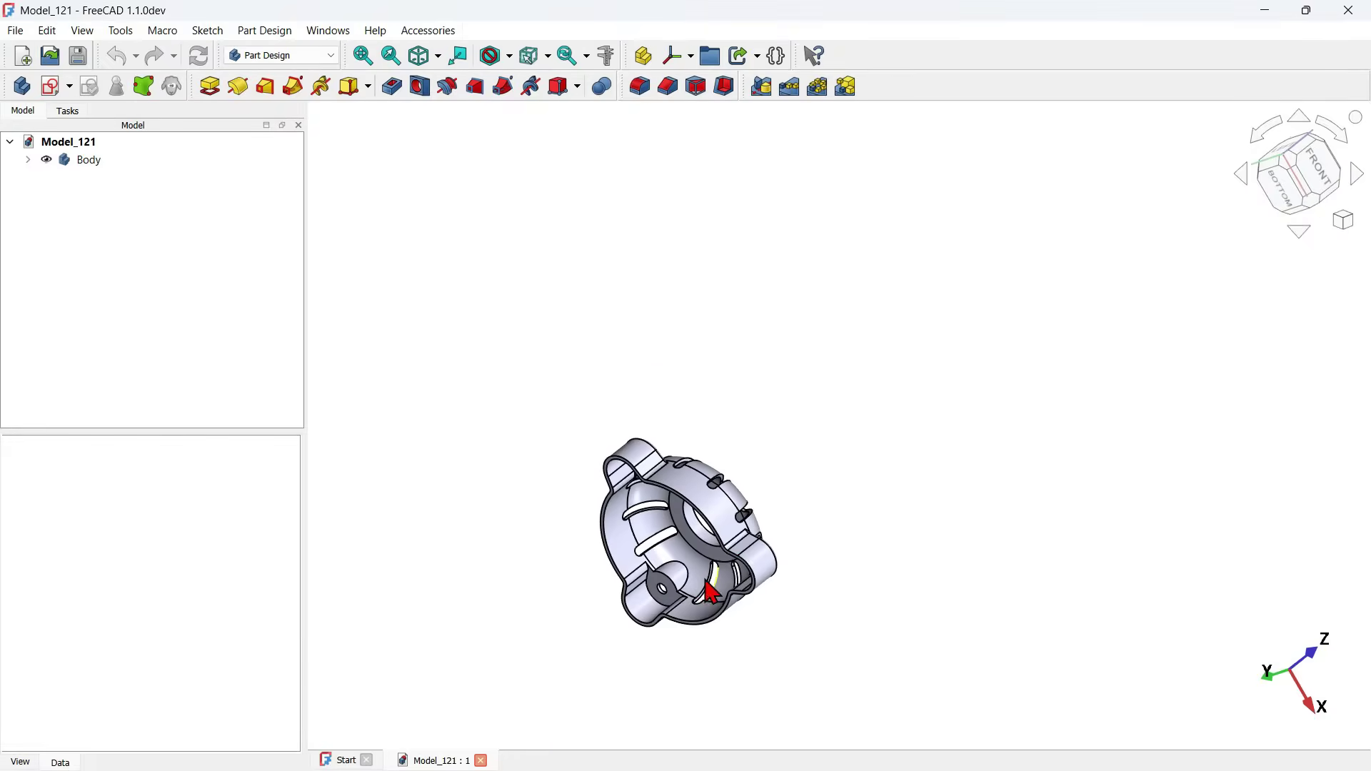
pyautogui.scroll(2, 712, 591)
pyautogui.moveTo(718, 485); pyautogui.dragTo(605, 572)
pyautogui.click(1004, 440)
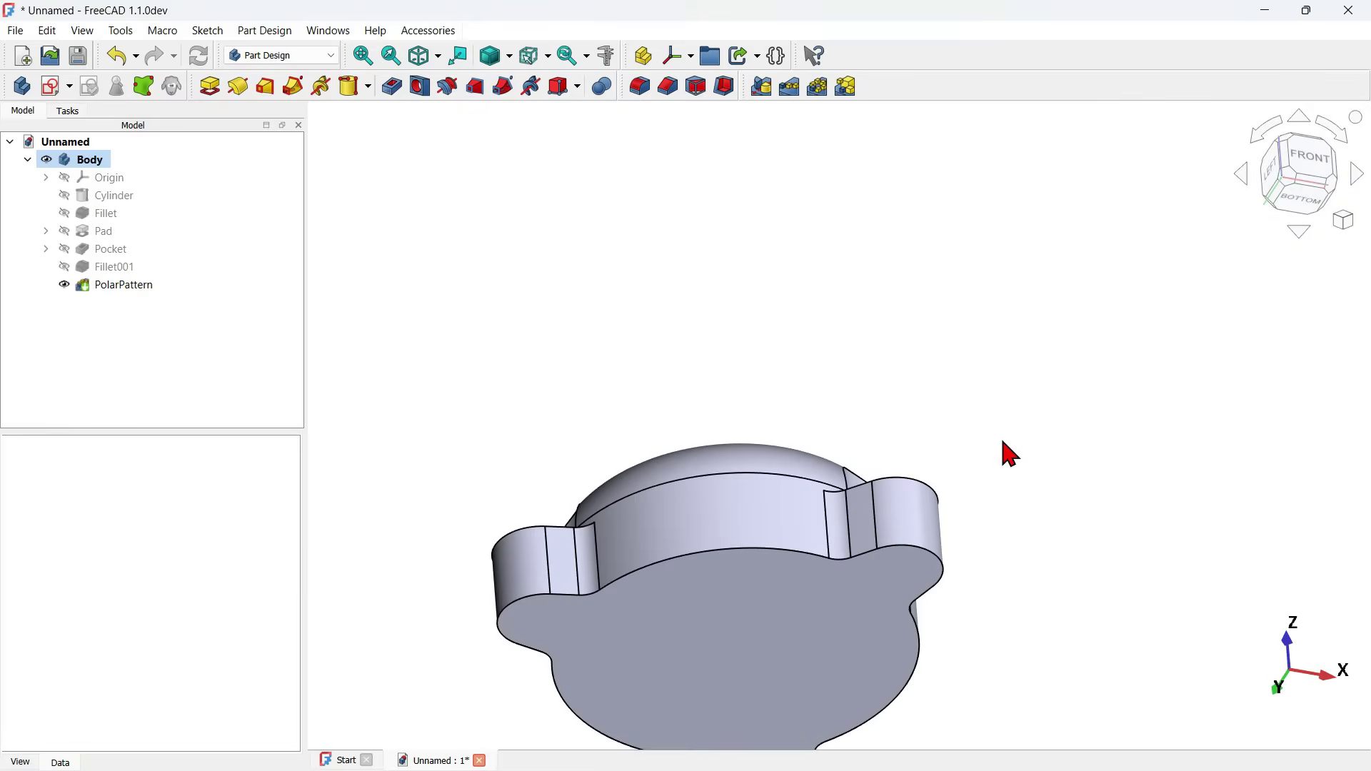
# - Shell the part from its bottom face with a 1.9 mm Thickness, turning off Make thickness inwards
pyautogui.click(958, 375)
pyautogui.press('0')
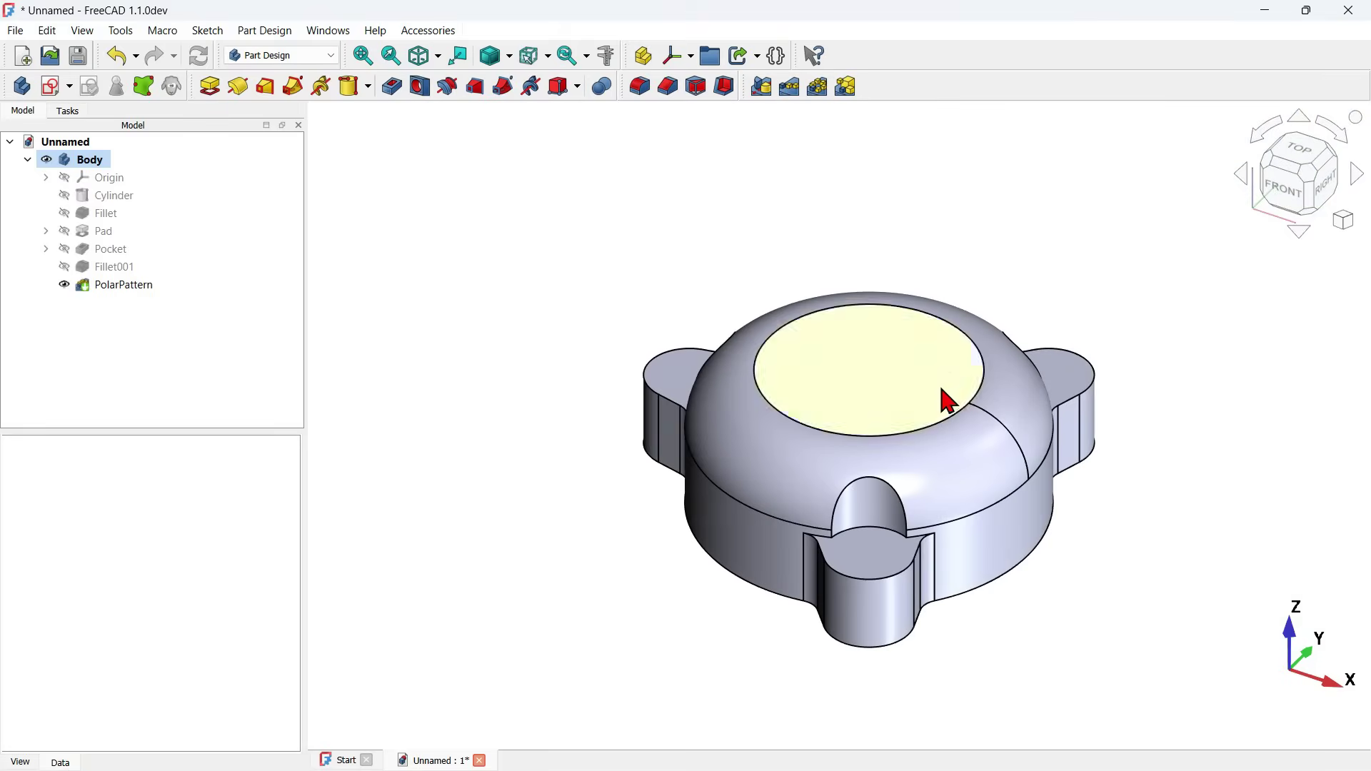
pyautogui.moveTo(658, 572); pyautogui.dragTo(821, 626)
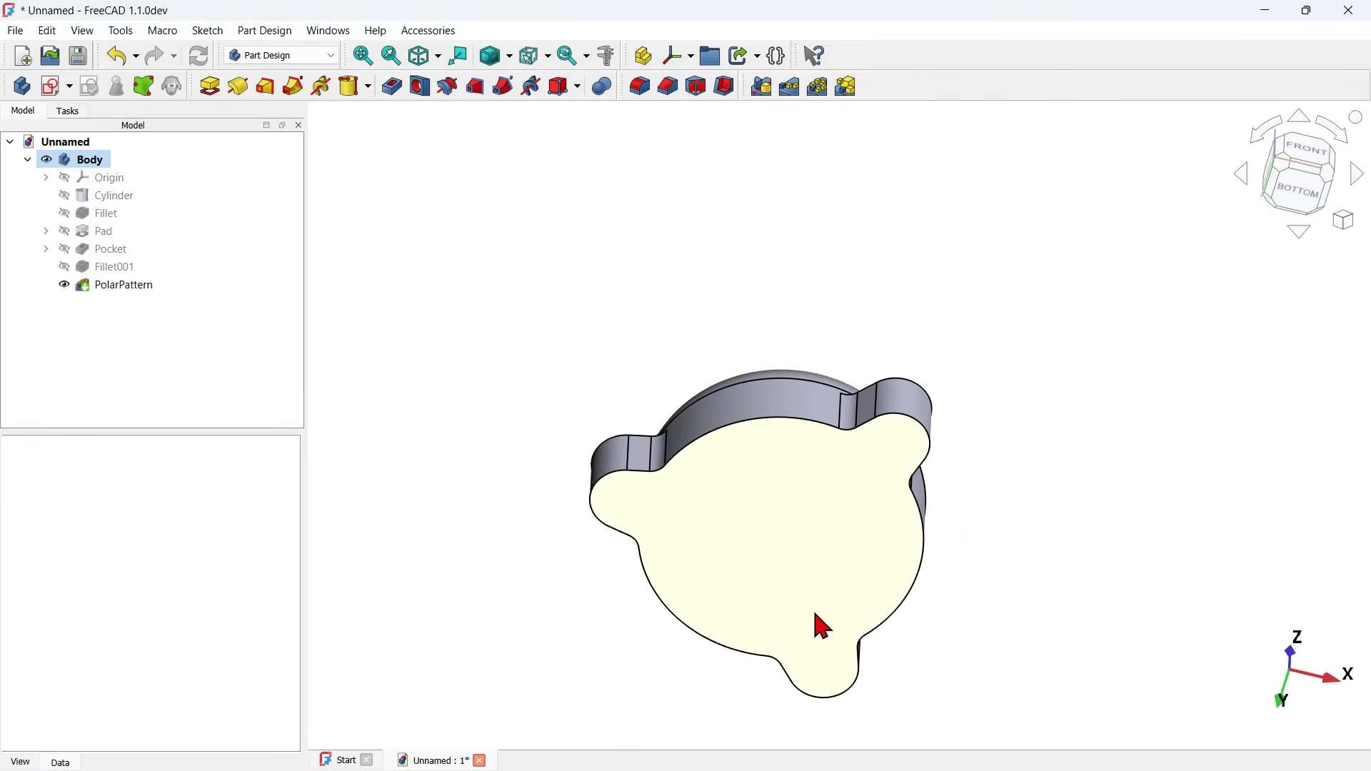
pyautogui.click(790, 496)
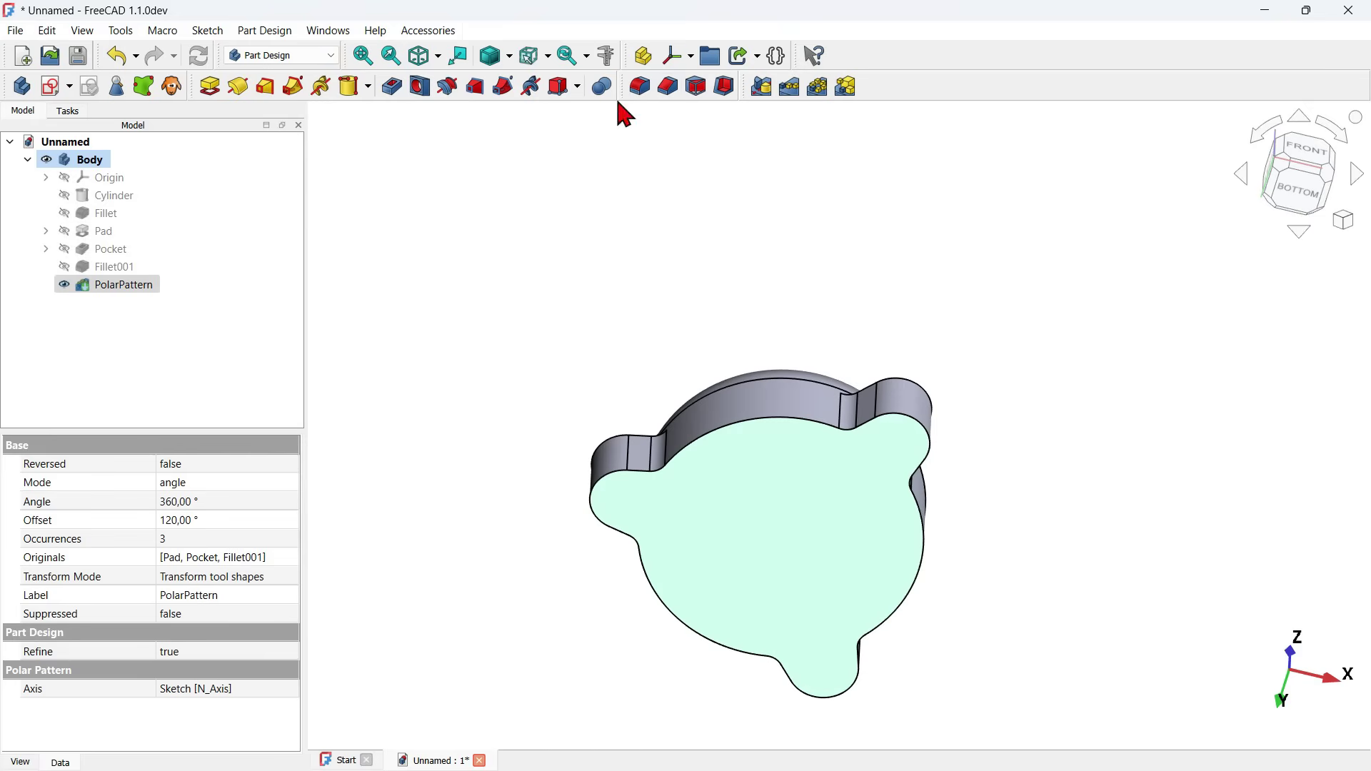
pyautogui.click(727, 89)
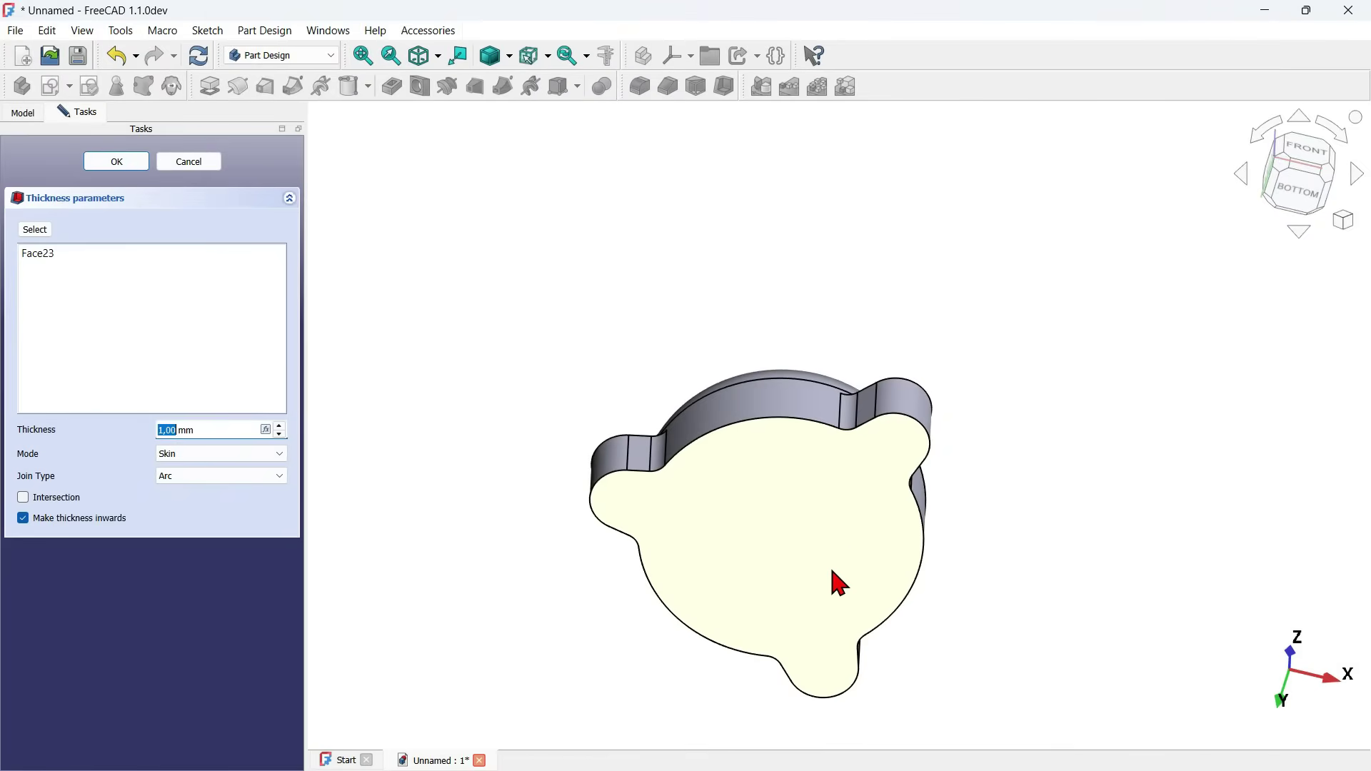
pyautogui.click(25, 519)
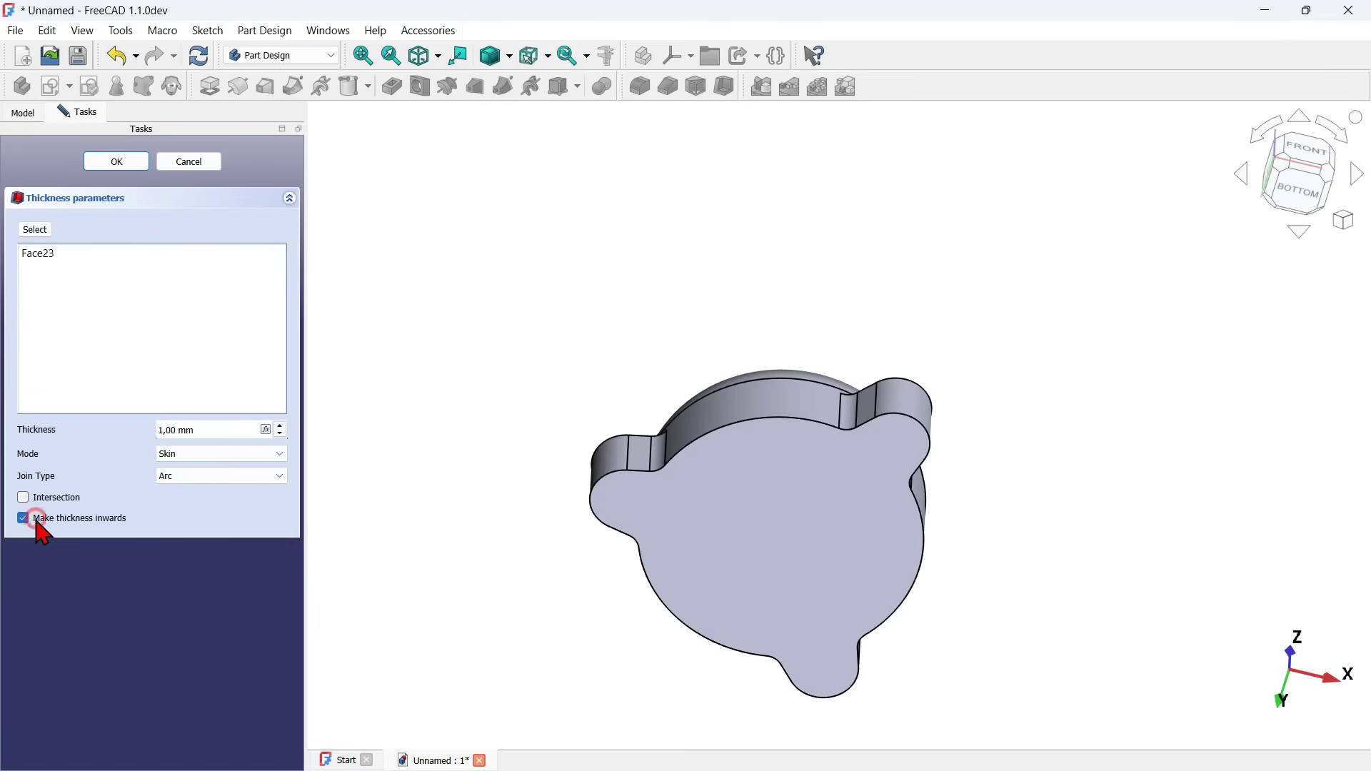
pyautogui.click(238, 427)
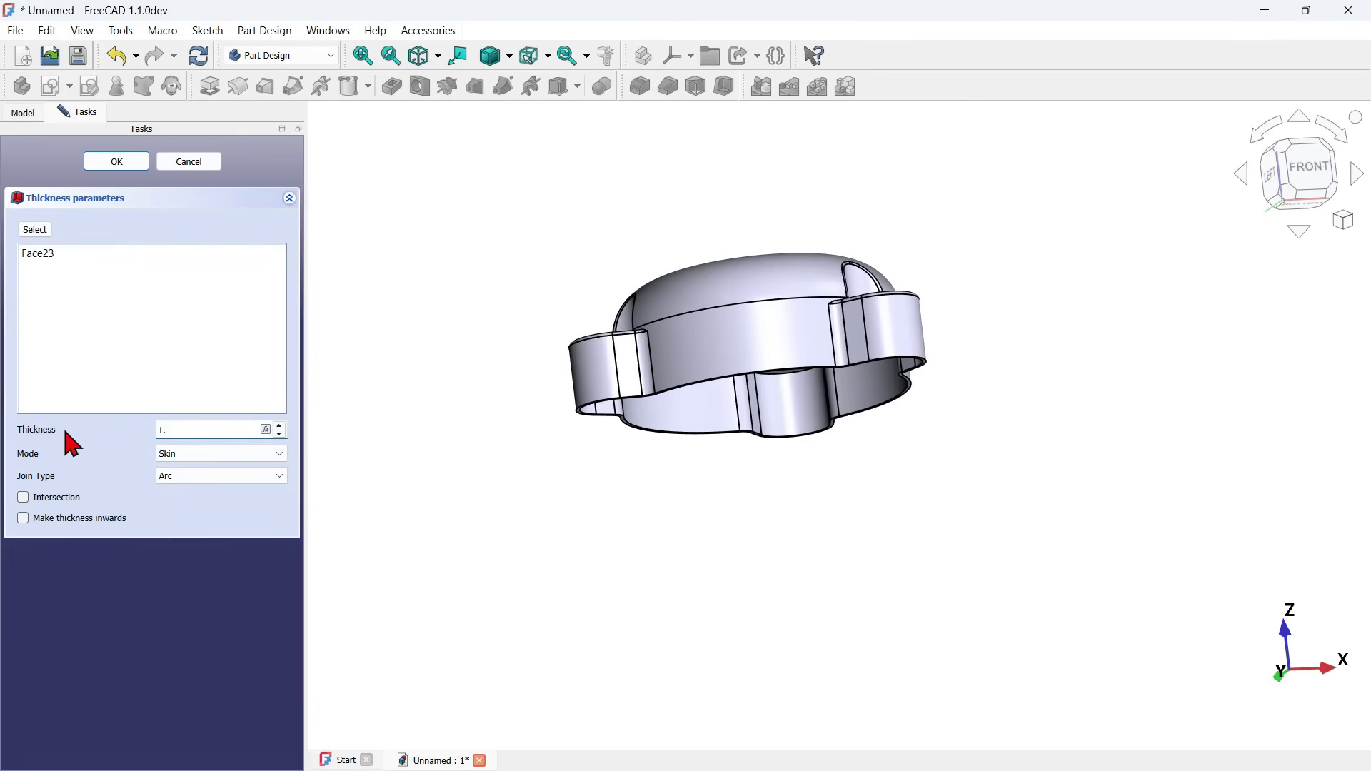
# - Check the section view's wall and height dimensions in the PDF exercise drawing and accept the 1.9 mm Thickness
pyautogui.hotkey('alt', 'Tab')
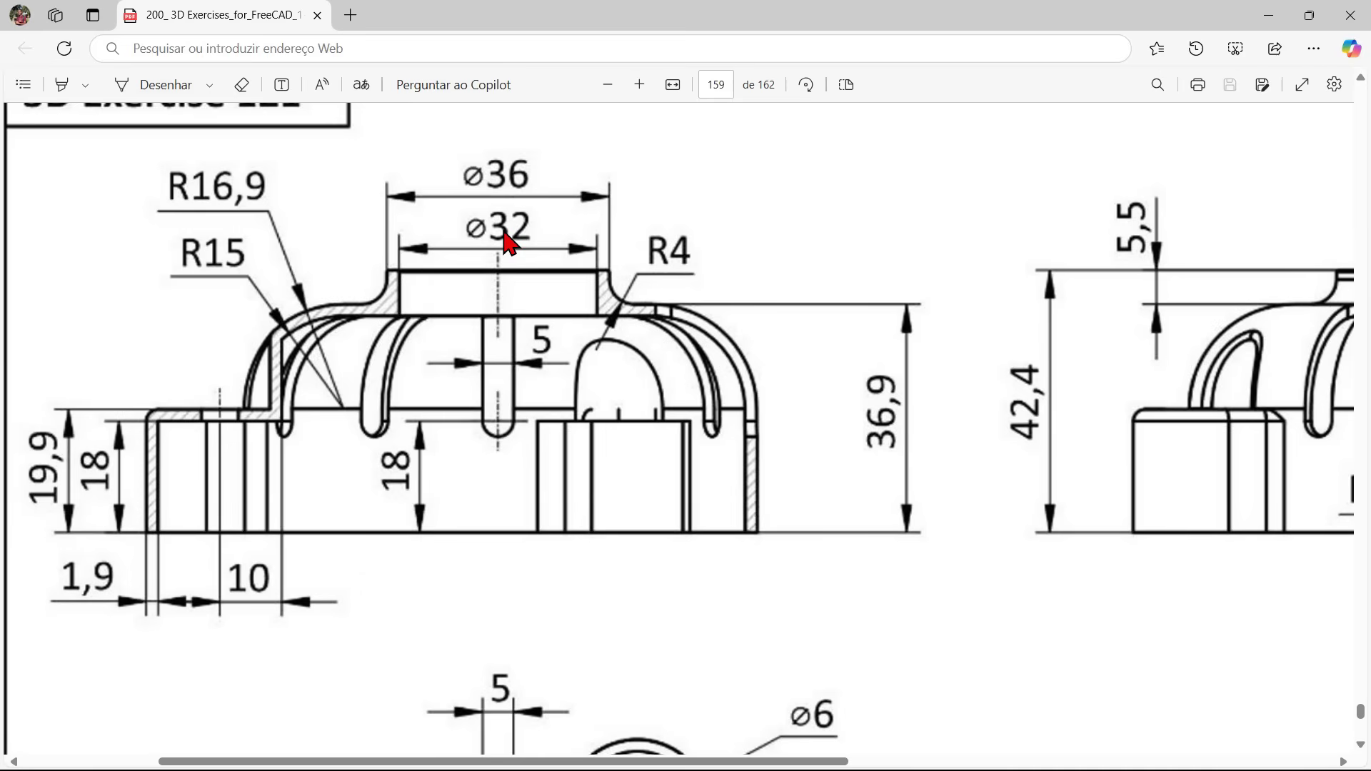
pyautogui.hscroll(-2, 510, 243)
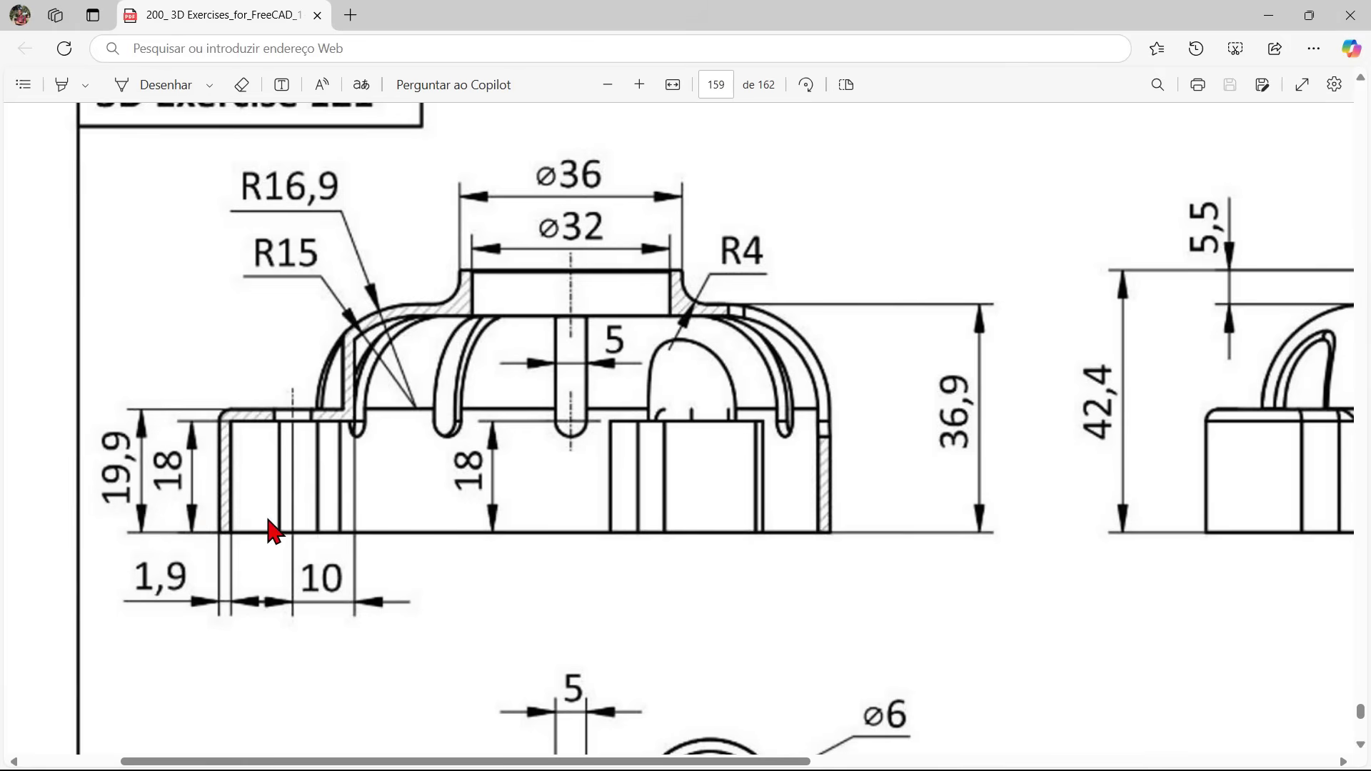
pyautogui.hotkey('alt', 'Tab')
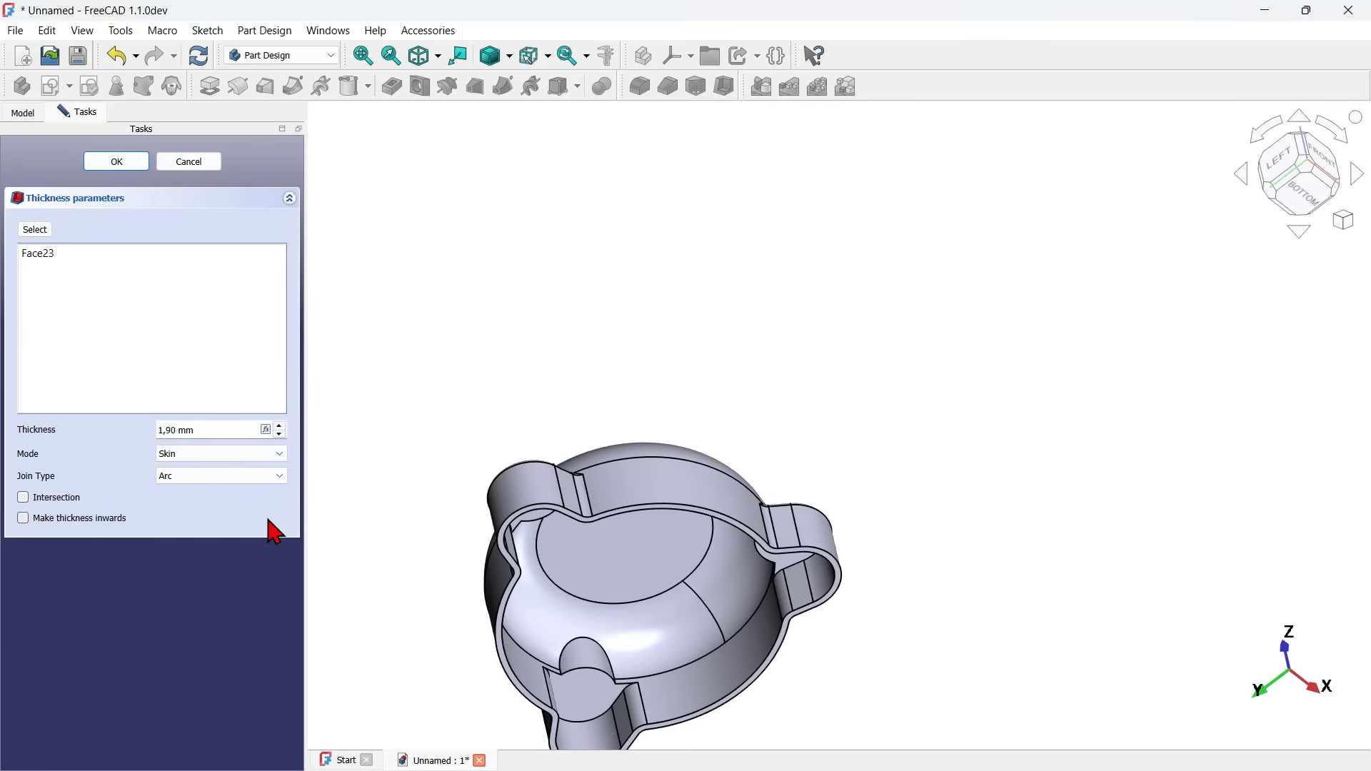
pyautogui.click(136, 162)
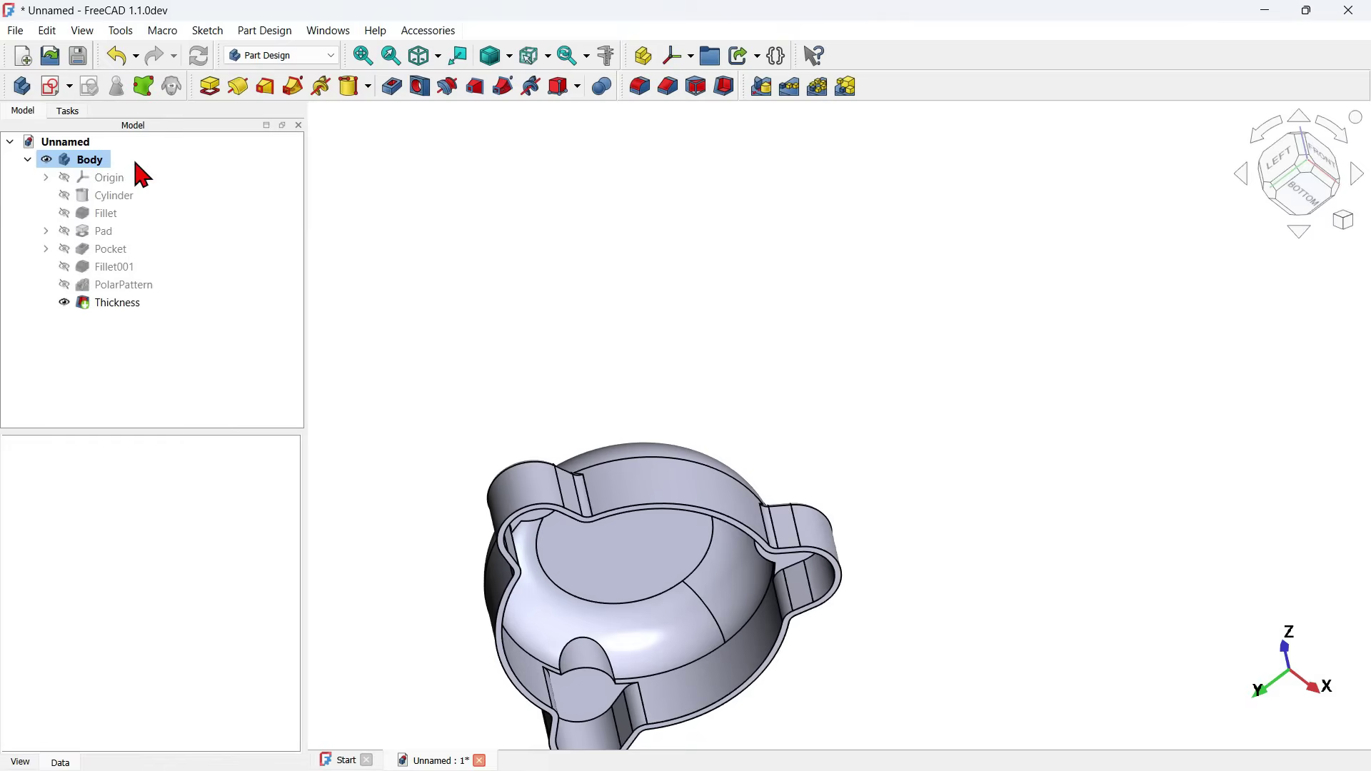
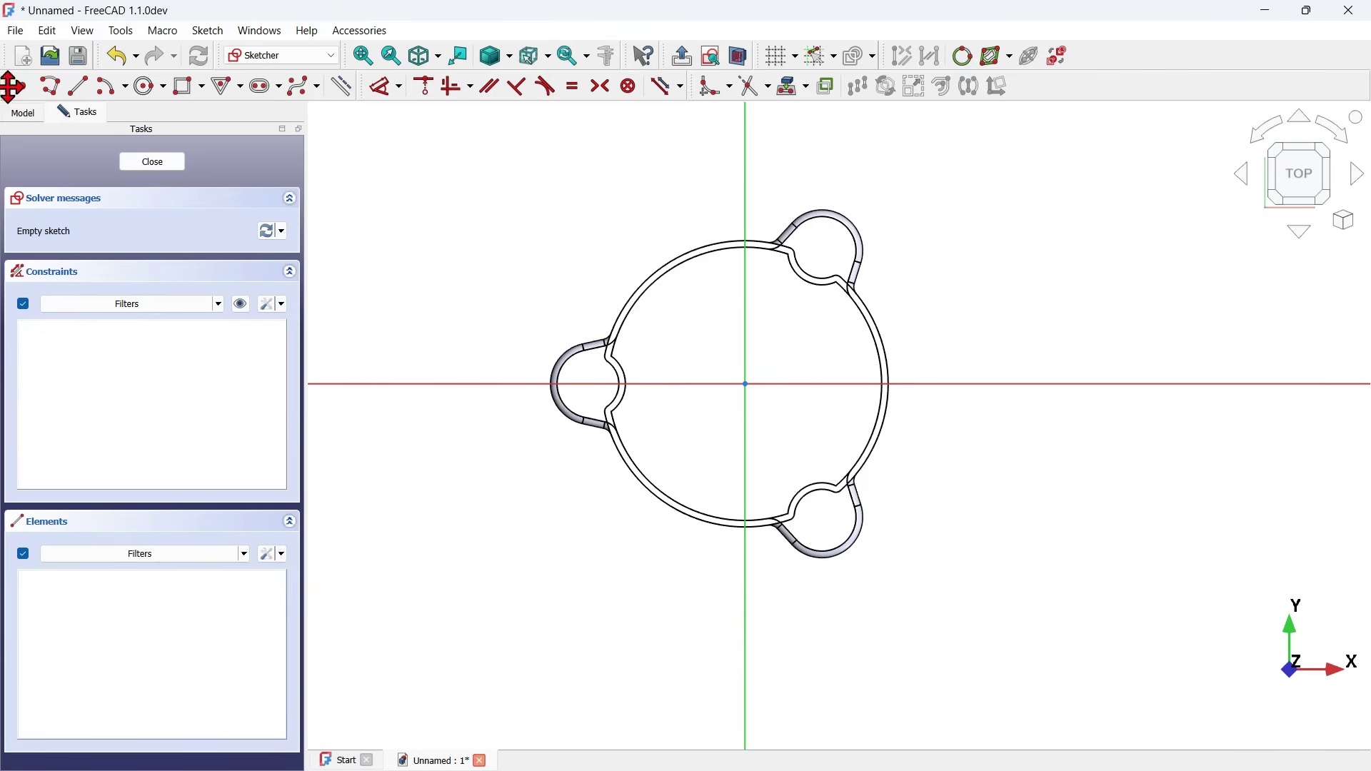
# - Project the top edge arcs of all three mounting lugs into the sketch as external construction geometry
pyautogui.click(343, 86)
pyautogui.click(787, 90)
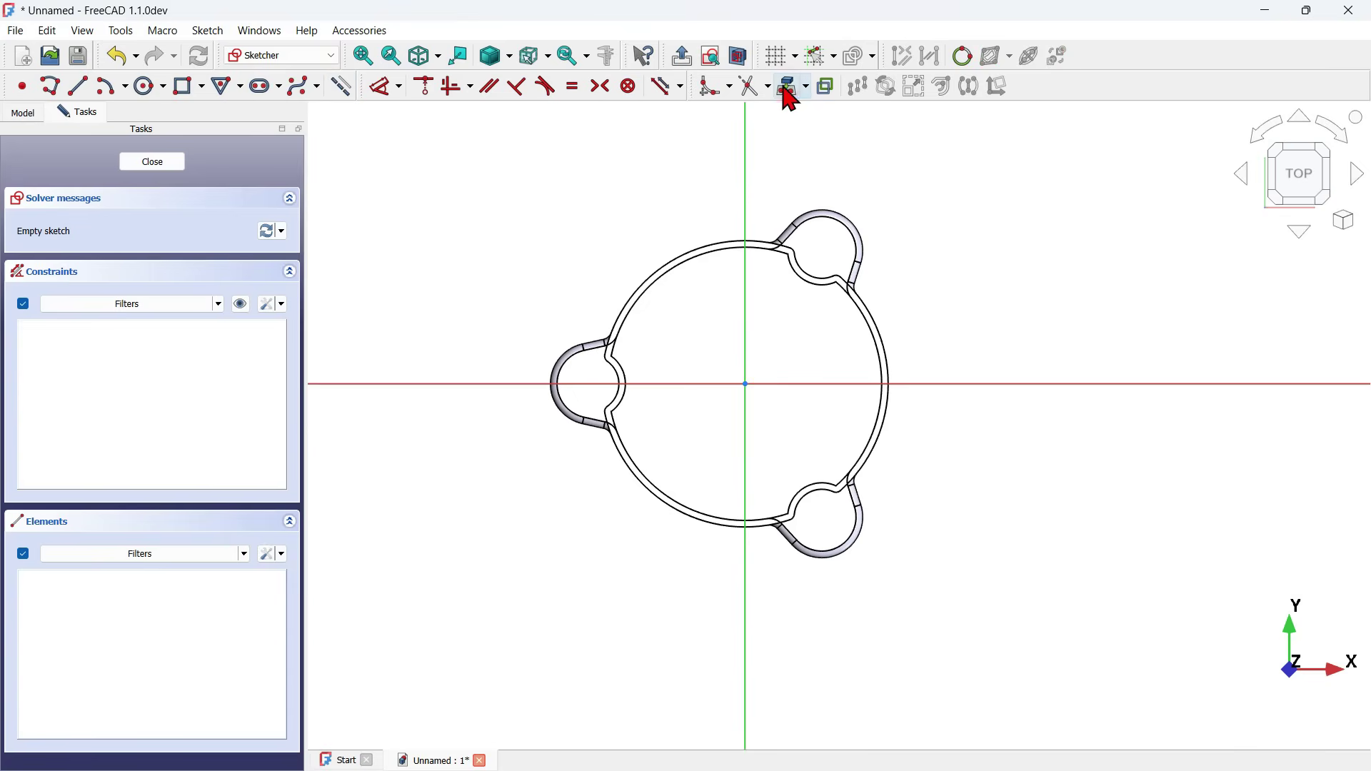
pyautogui.click(847, 230)
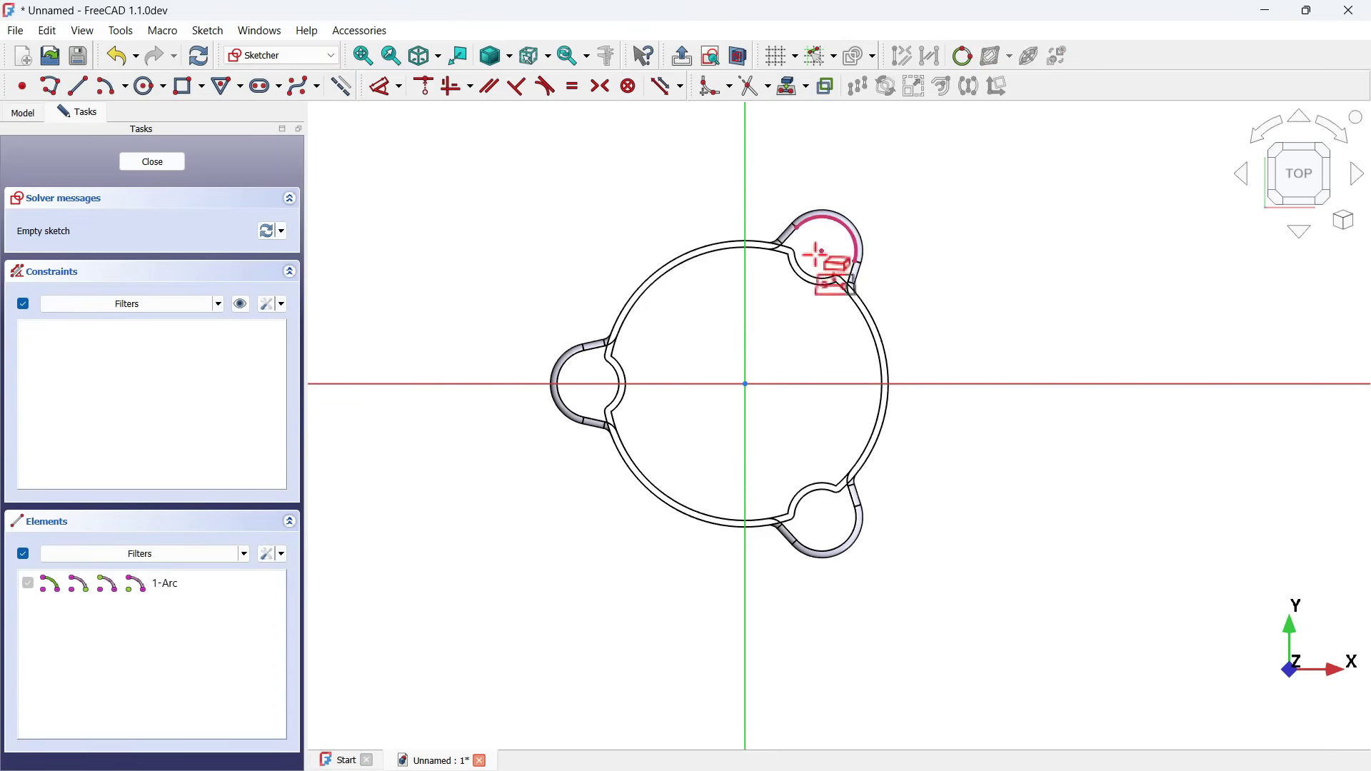
pyautogui.click(822, 521)
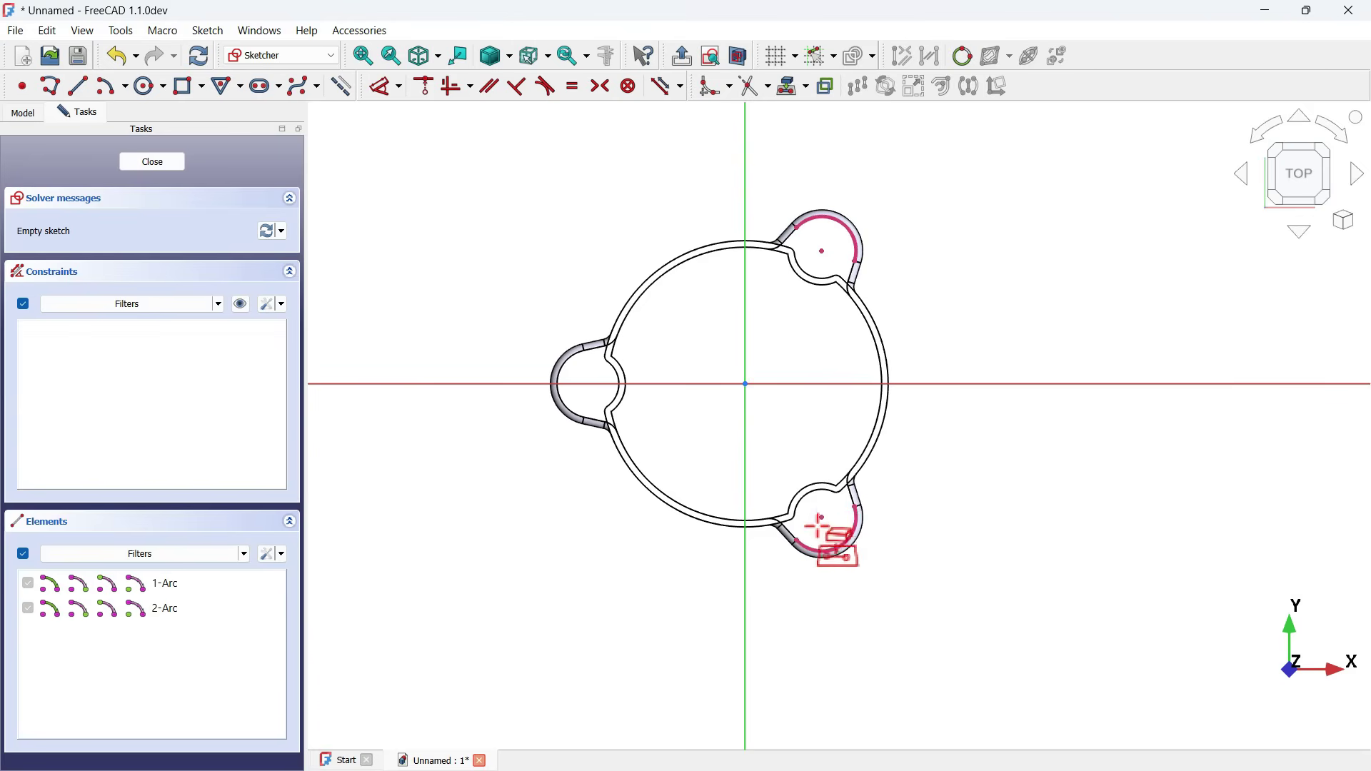
pyautogui.click(590, 384)
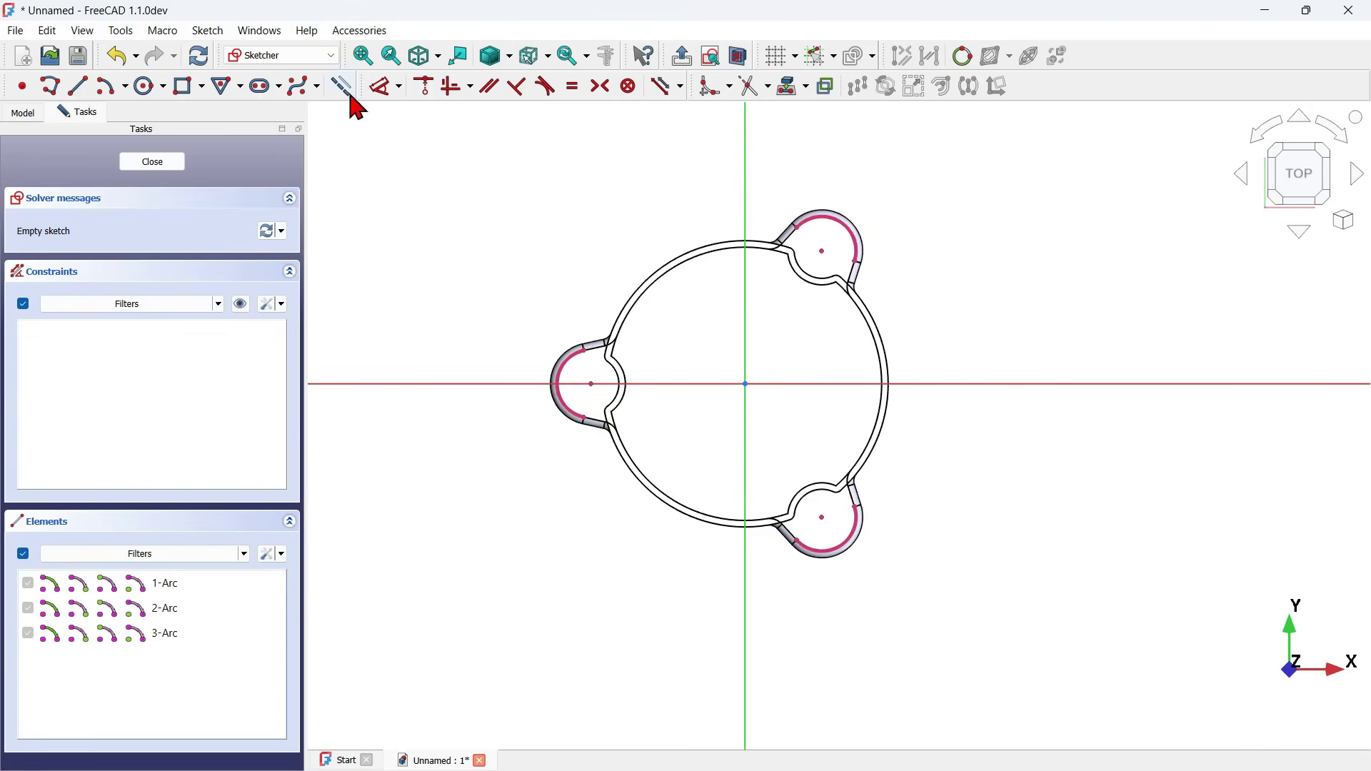
# - Draw a circle centred on each projected lug arc, about 59 mm across at the upper lug and 70 mm at the lower one
pyautogui.click(138, 92)
pyautogui.click(592, 384)
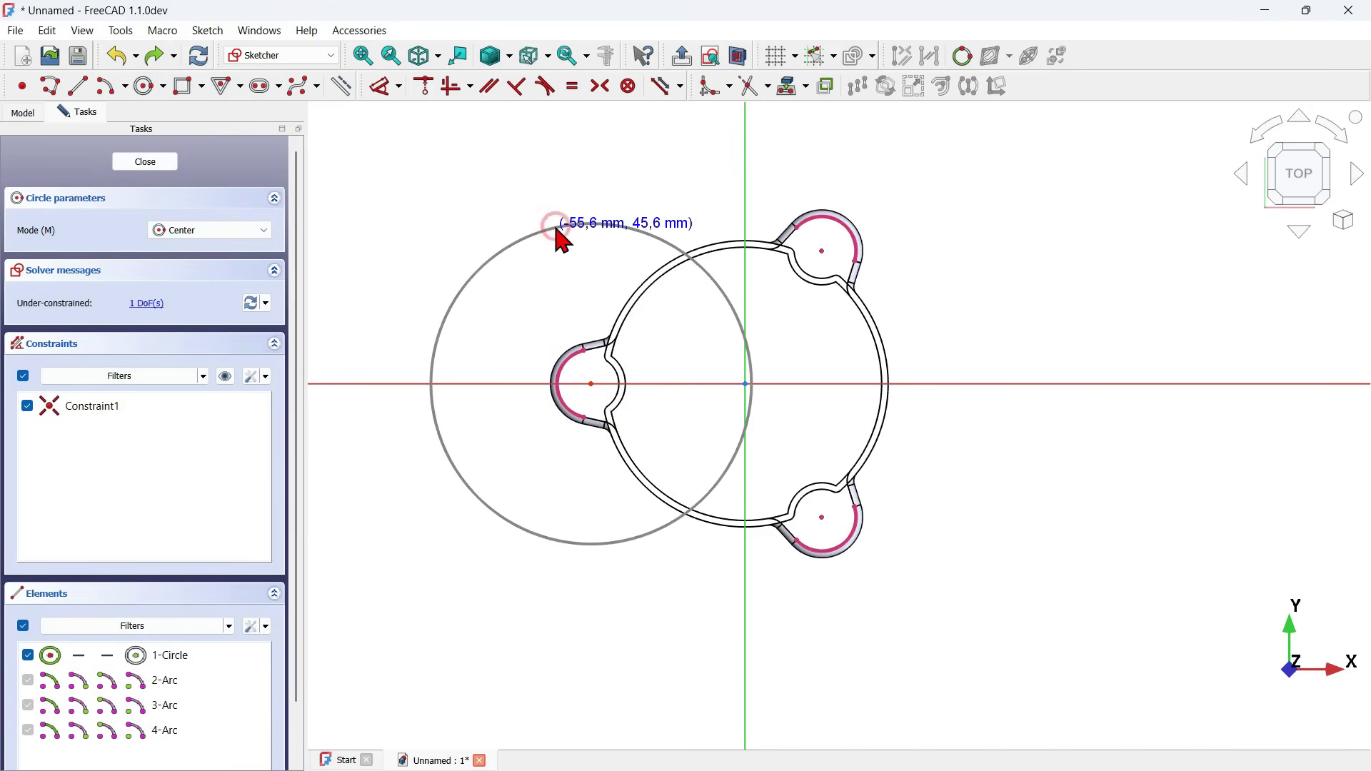
pyautogui.click(823, 251)
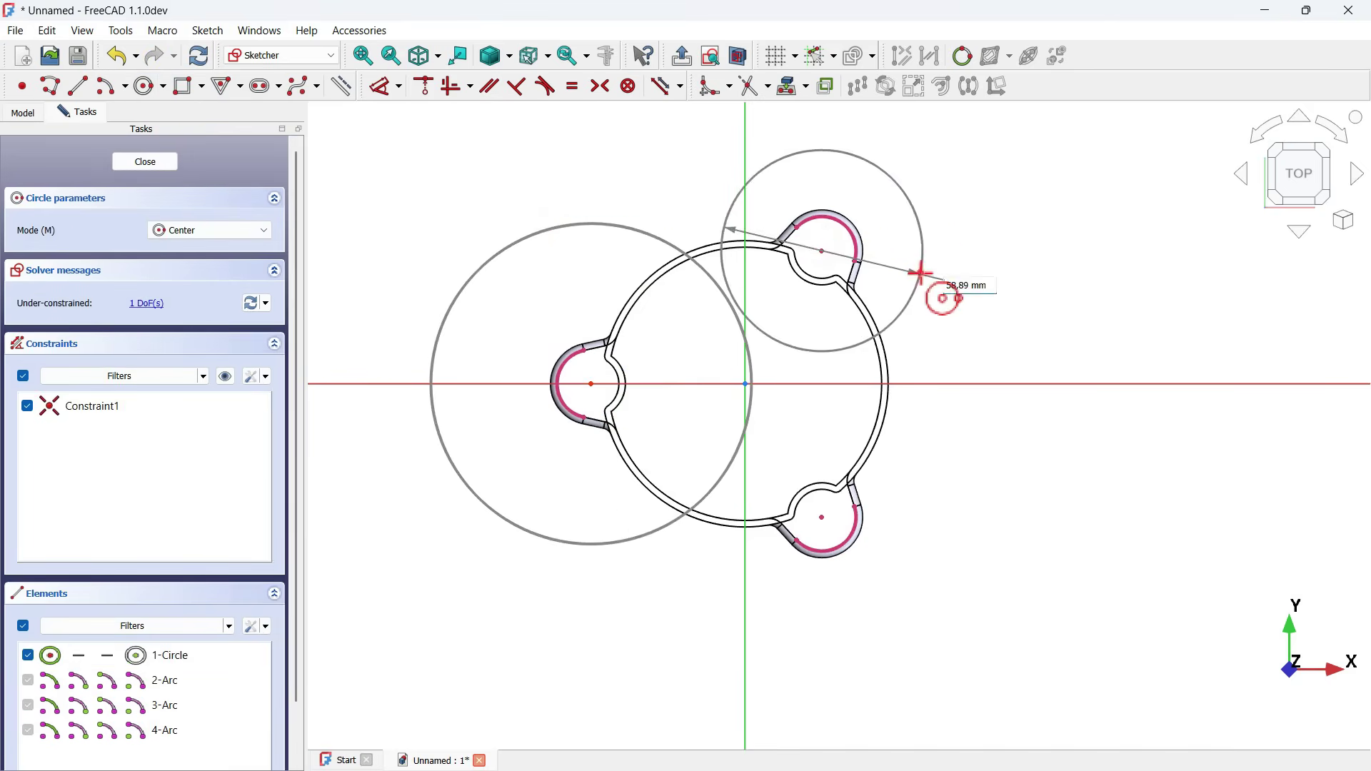
pyautogui.click(921, 273)
pyautogui.click(823, 517)
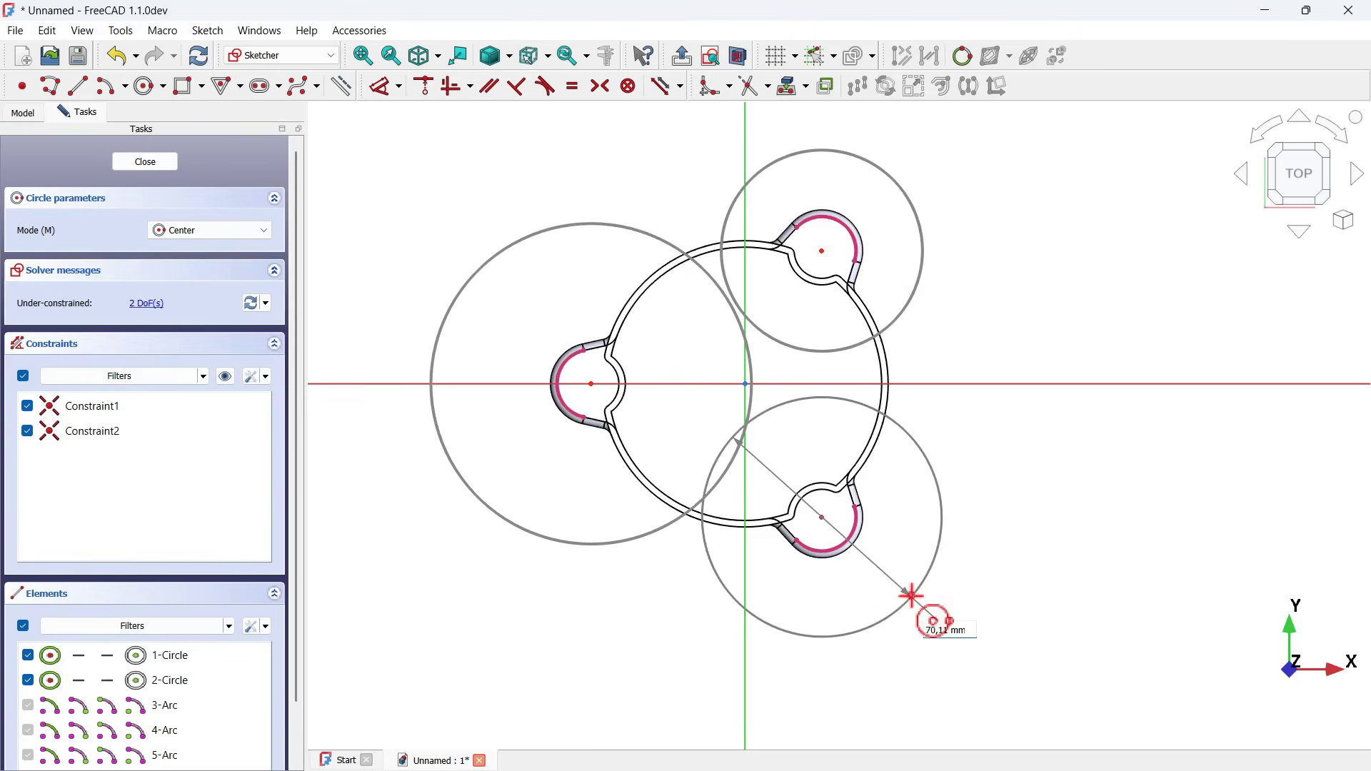
pyautogui.click(911, 595)
pyautogui.rightClick(1102, 291)
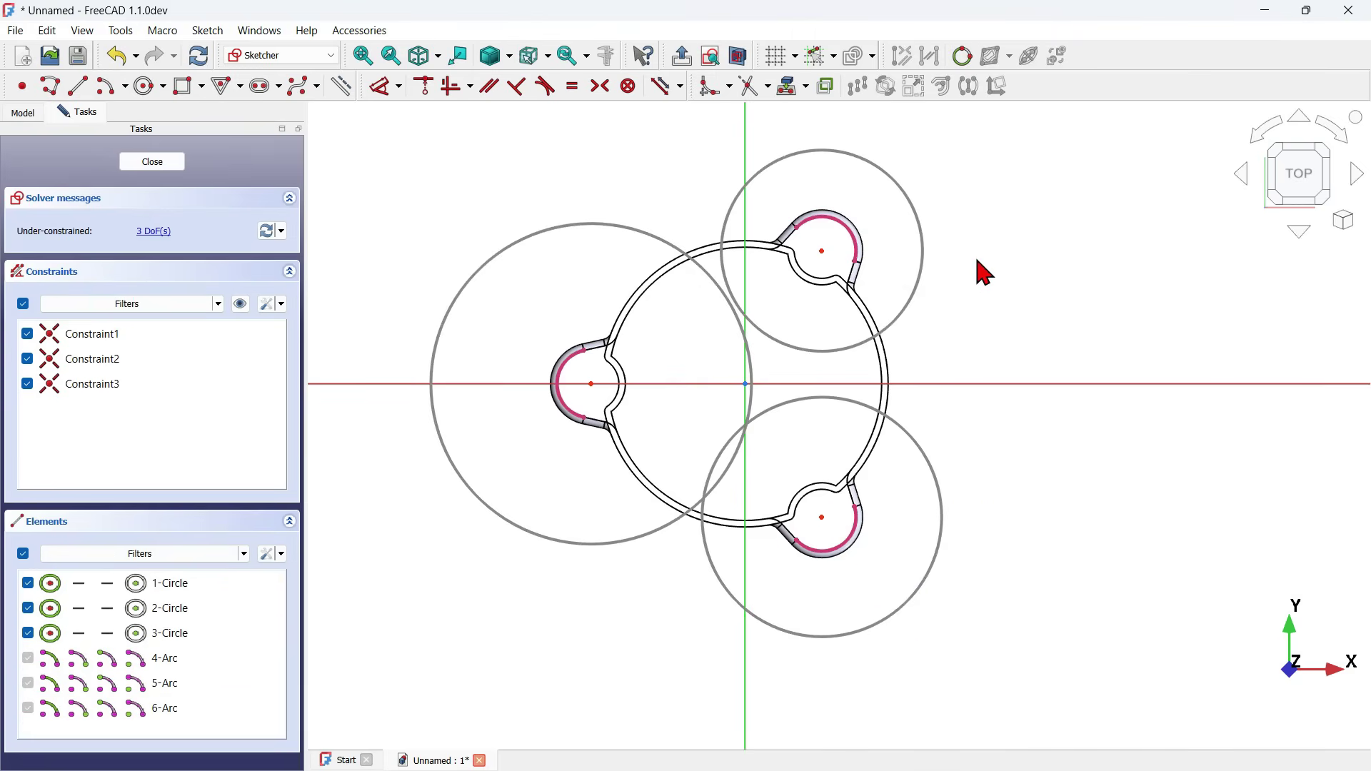
# - Constrain all three lug circles to an equal diameter of 6 mm and finish the sketch
pyautogui.click(919, 215)
pyautogui.click(630, 227)
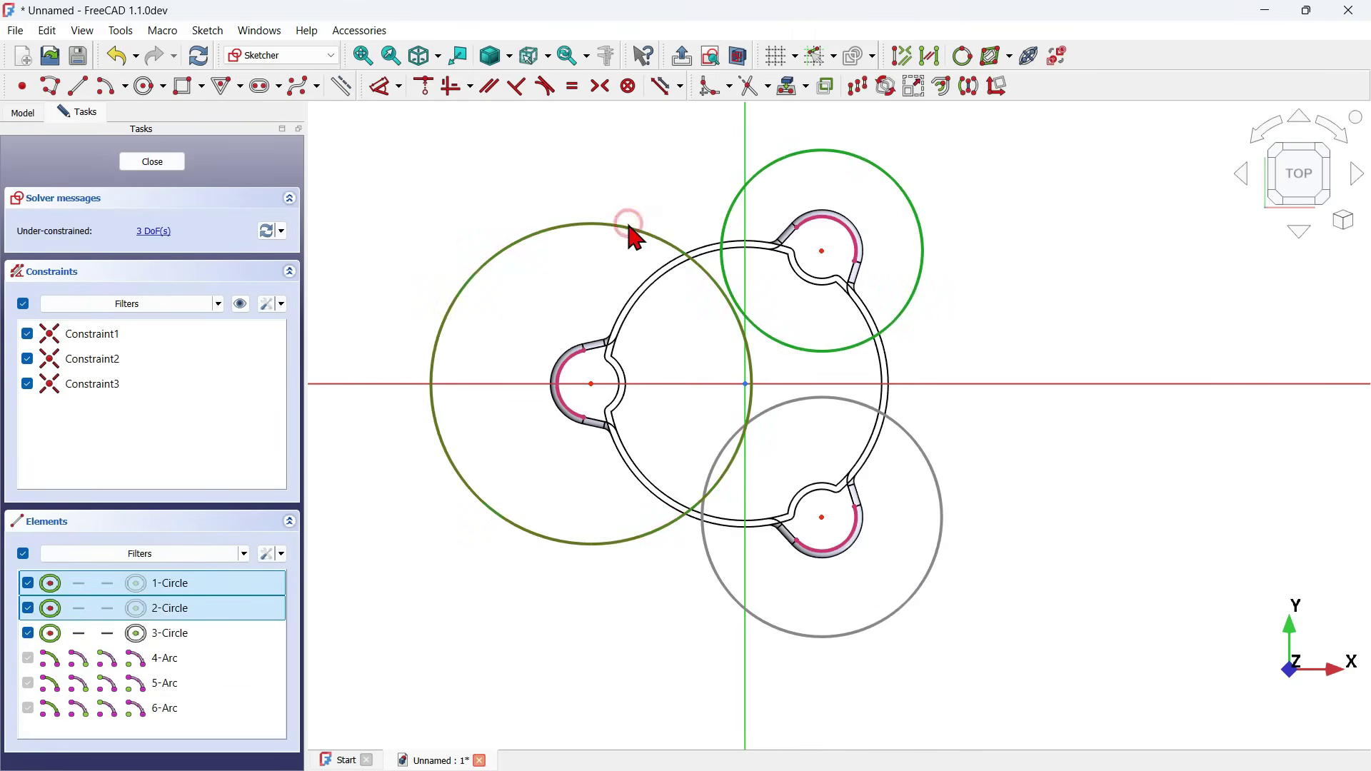
pyautogui.click(928, 466)
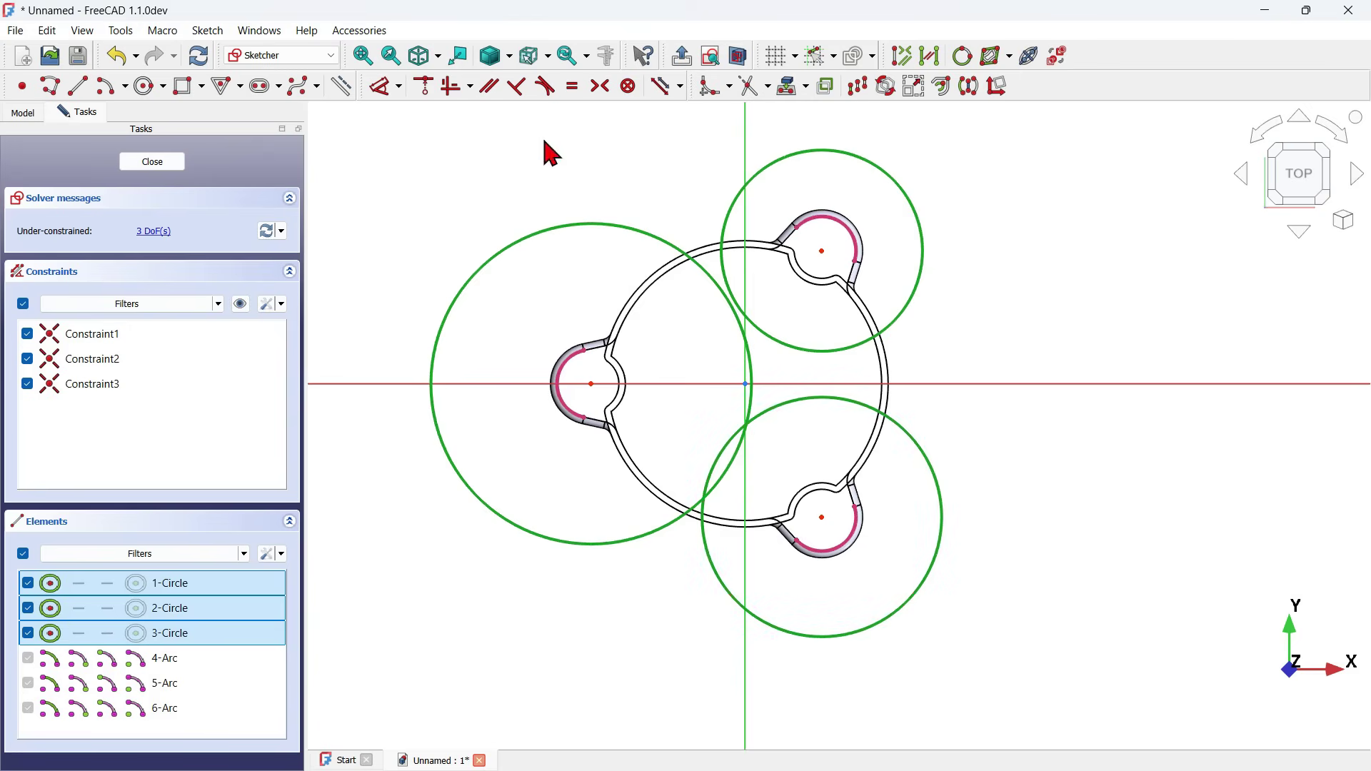
pyautogui.click(401, 87)
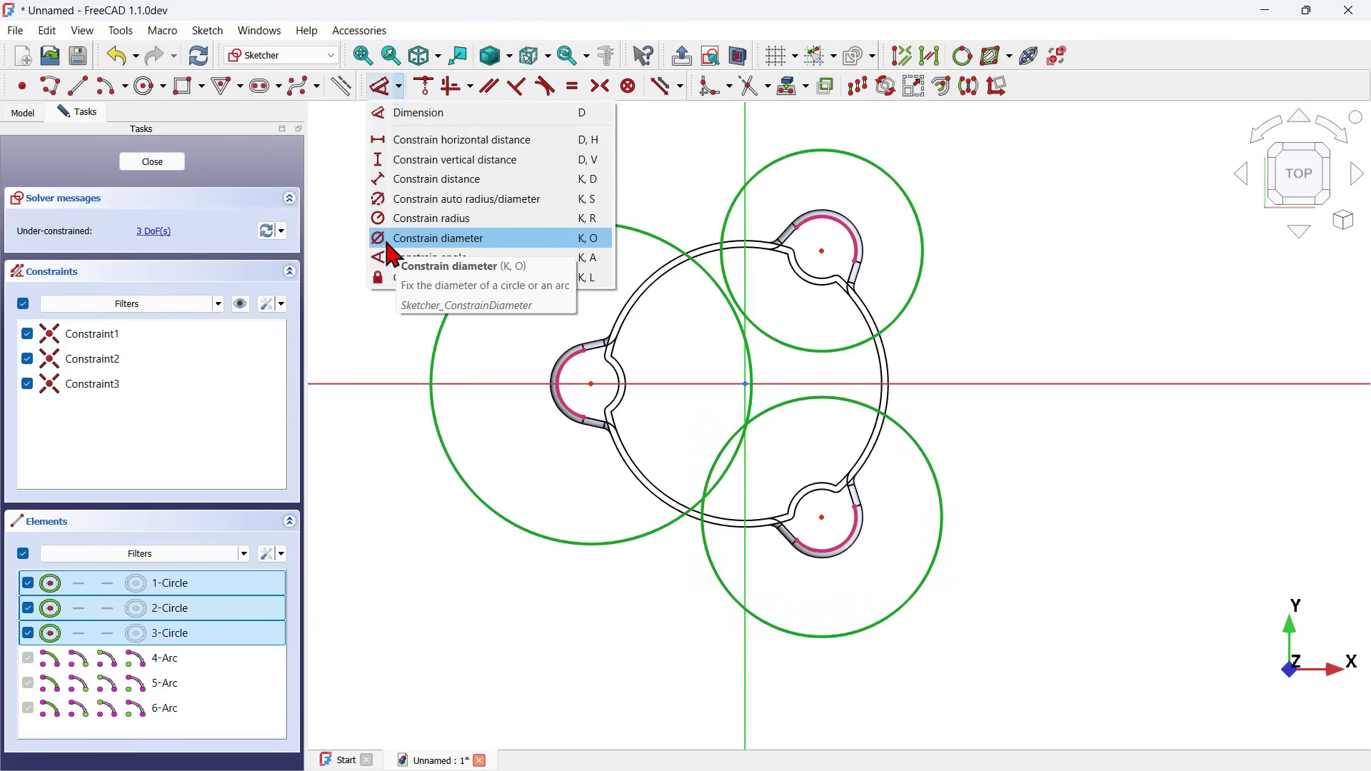
pyautogui.click(441, 239)
pyautogui.moveTo(370, 114)
pyautogui.mouseDown()
pyautogui.moveTo(328, 114)
pyautogui.moveTo(346, 121)
pyautogui.mouseUp()
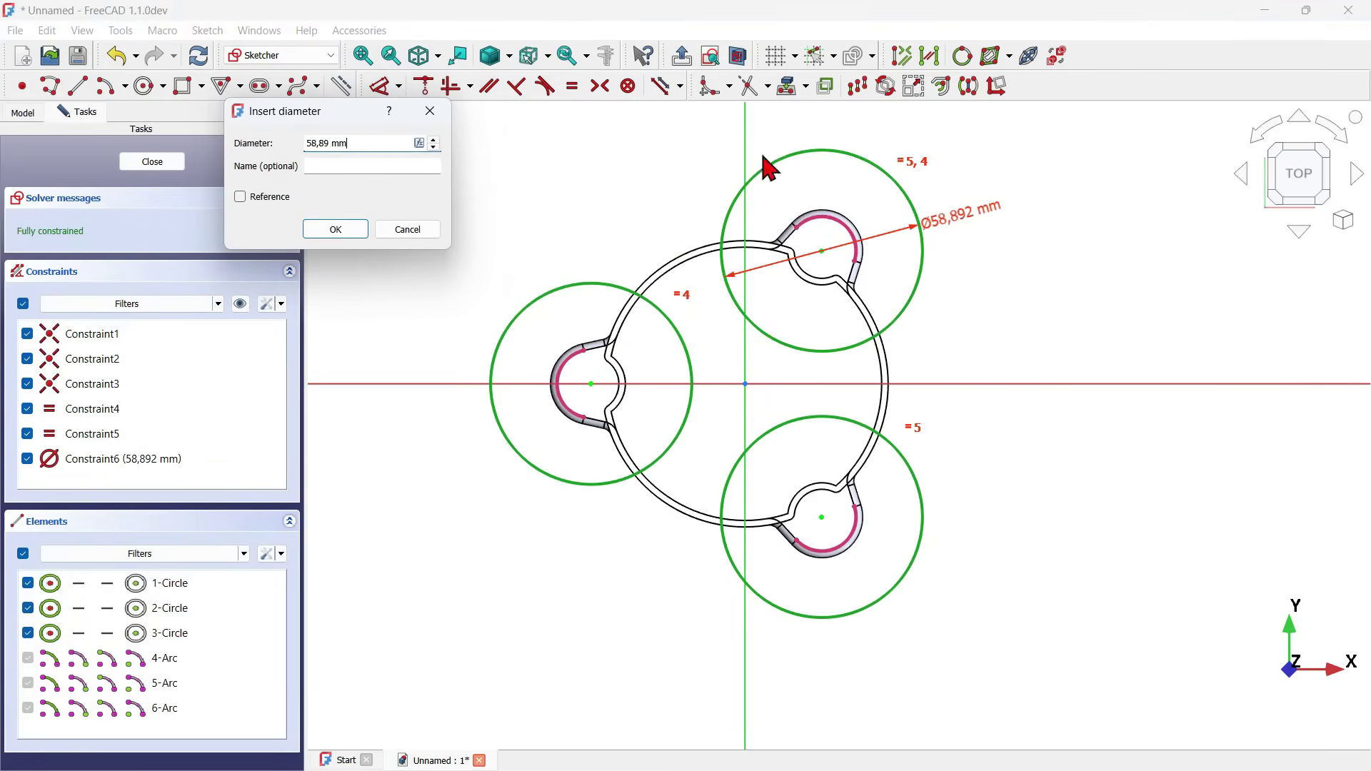
pyautogui.tripleClick(370, 143)
pyautogui.press('Return')
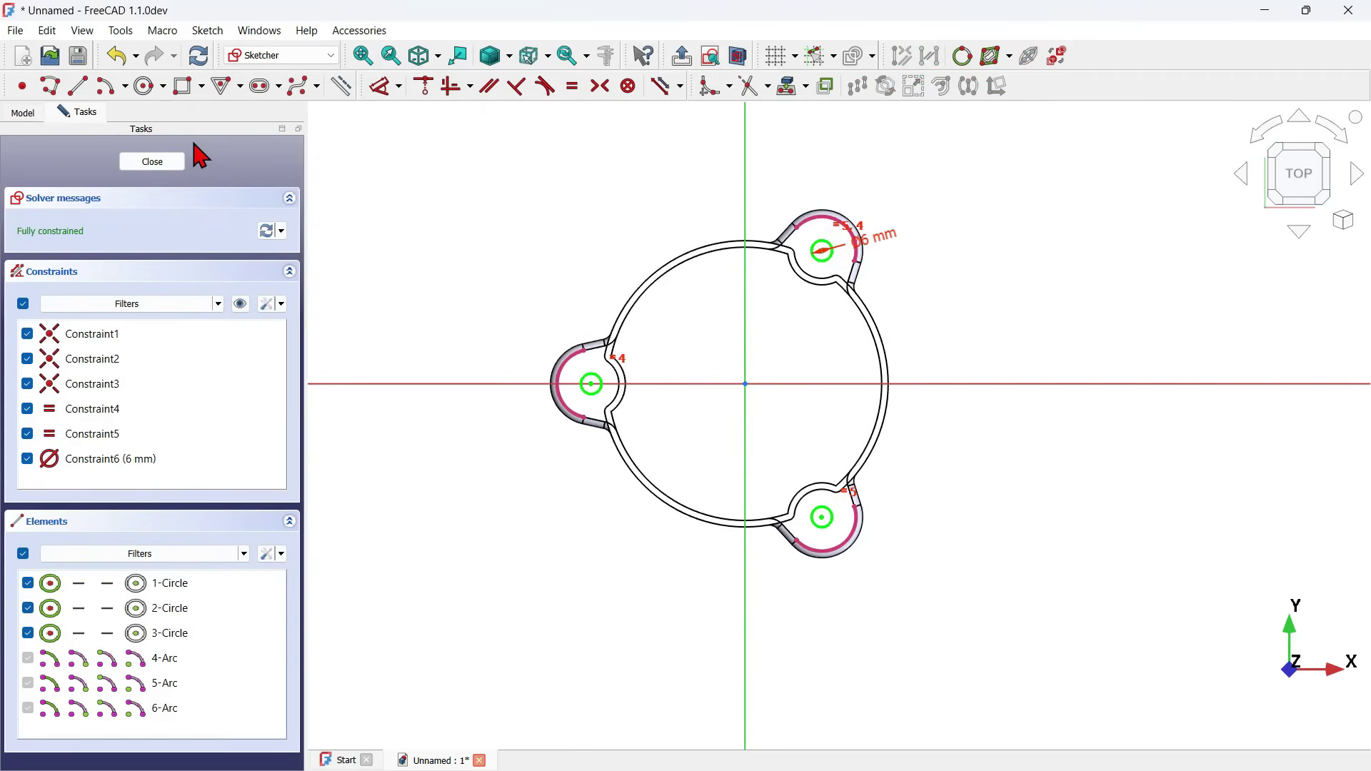
pyautogui.scroll(2, 811, 432)
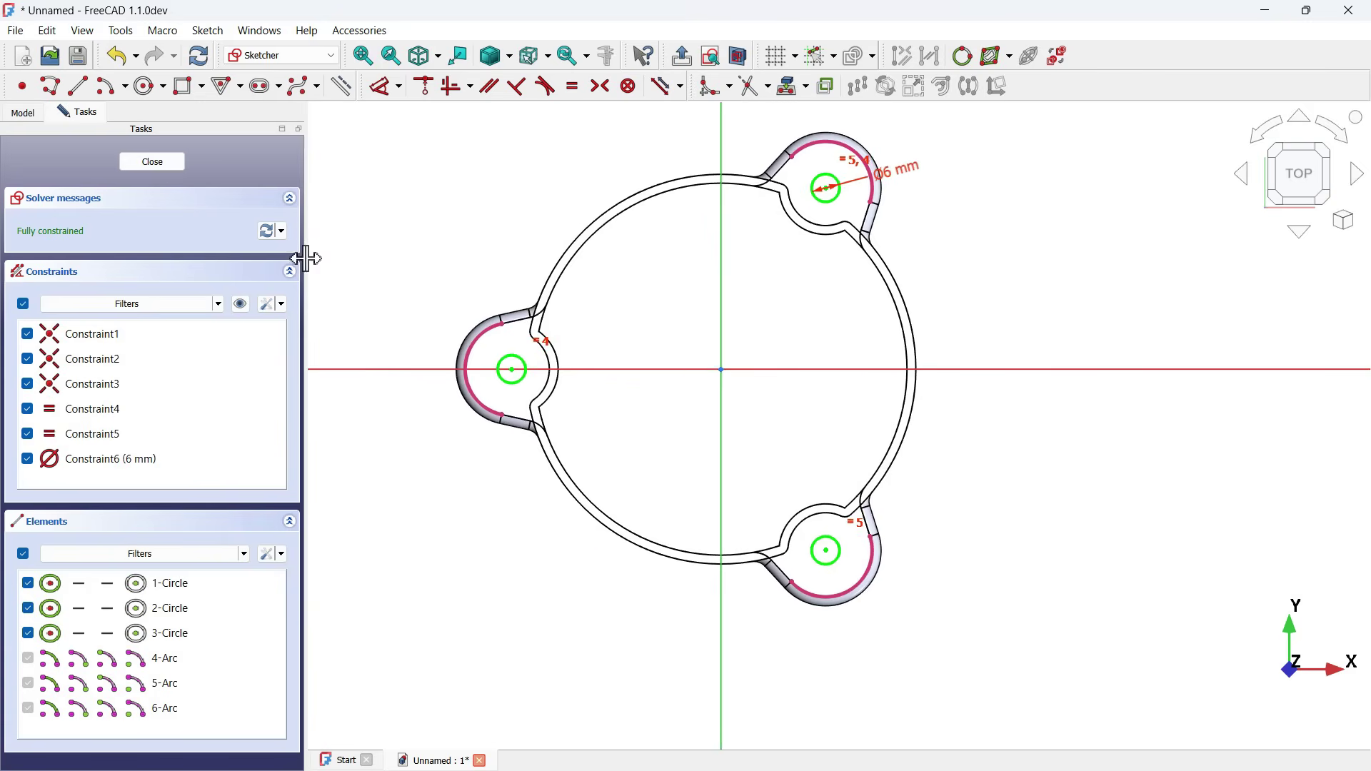
pyautogui.click(154, 161)
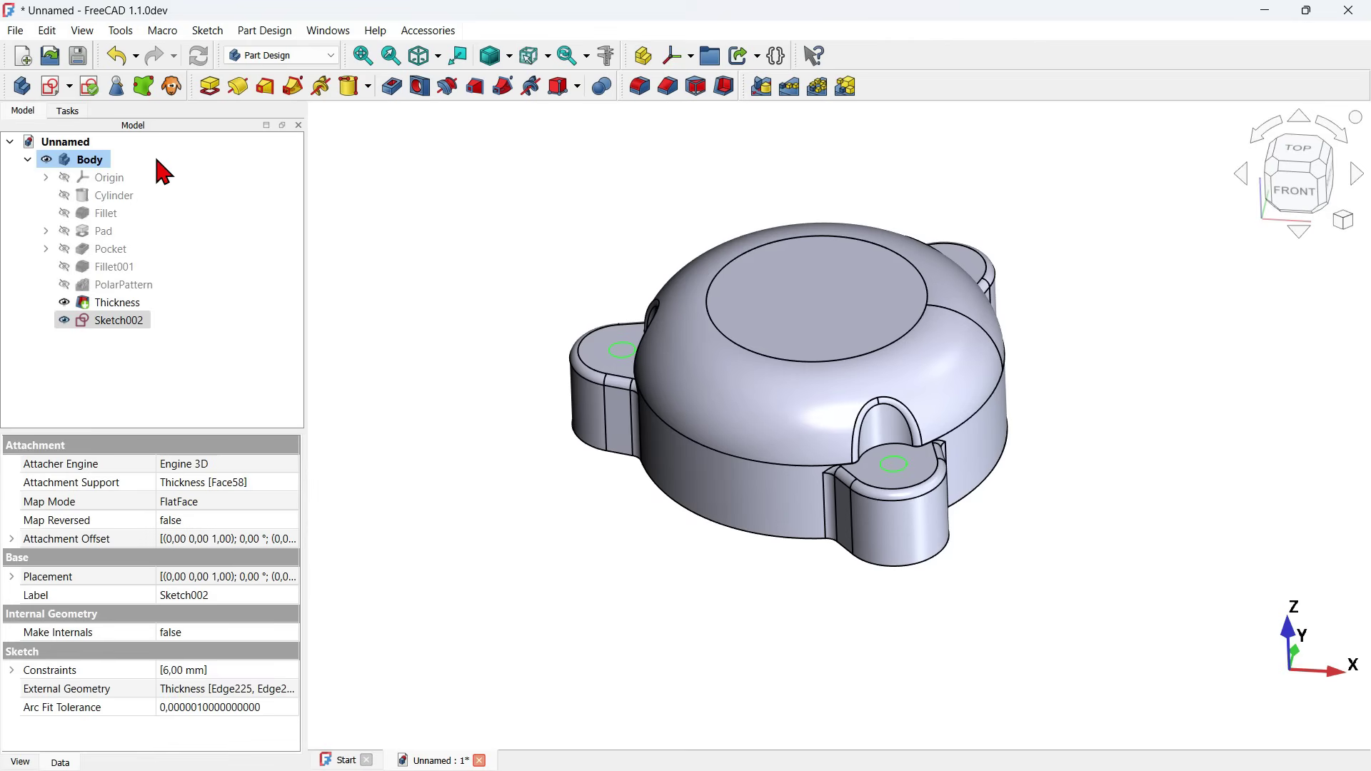
# - Cut the mounting holes through the tops of the three lugs with a 5 mm deep Pocket
pyautogui.click(392, 87)
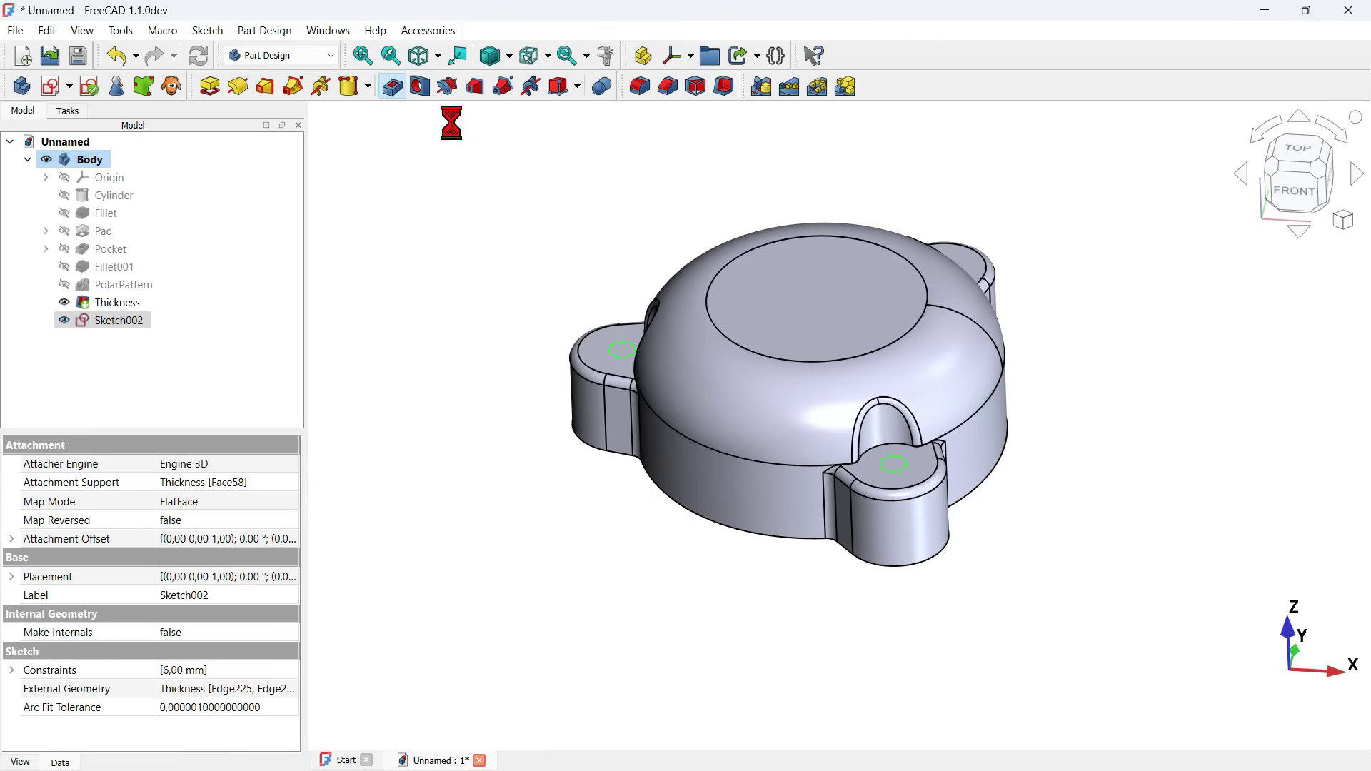
pyautogui.moveTo(646, 169); pyautogui.dragTo(678, 207)
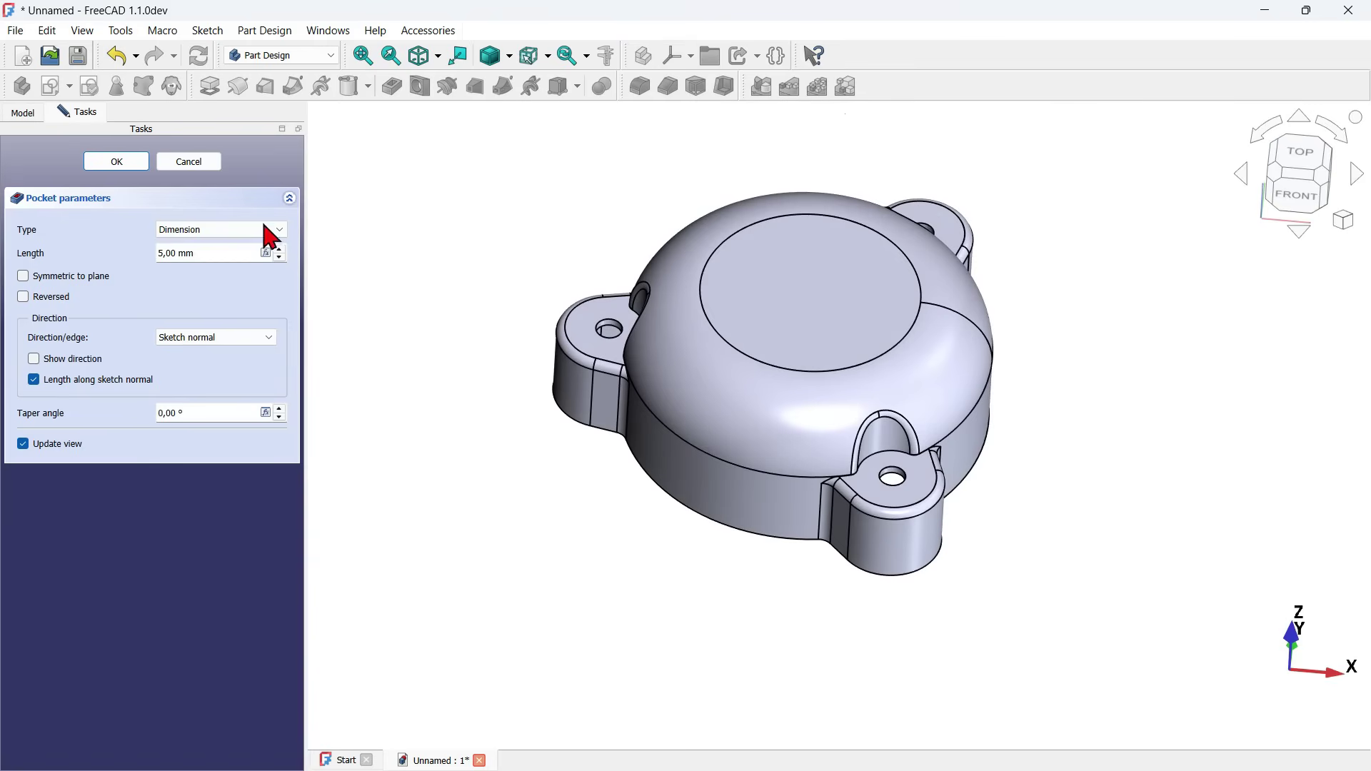
pyautogui.moveTo(641, 437); pyautogui.dragTo(757, 400)
pyautogui.click(118, 161)
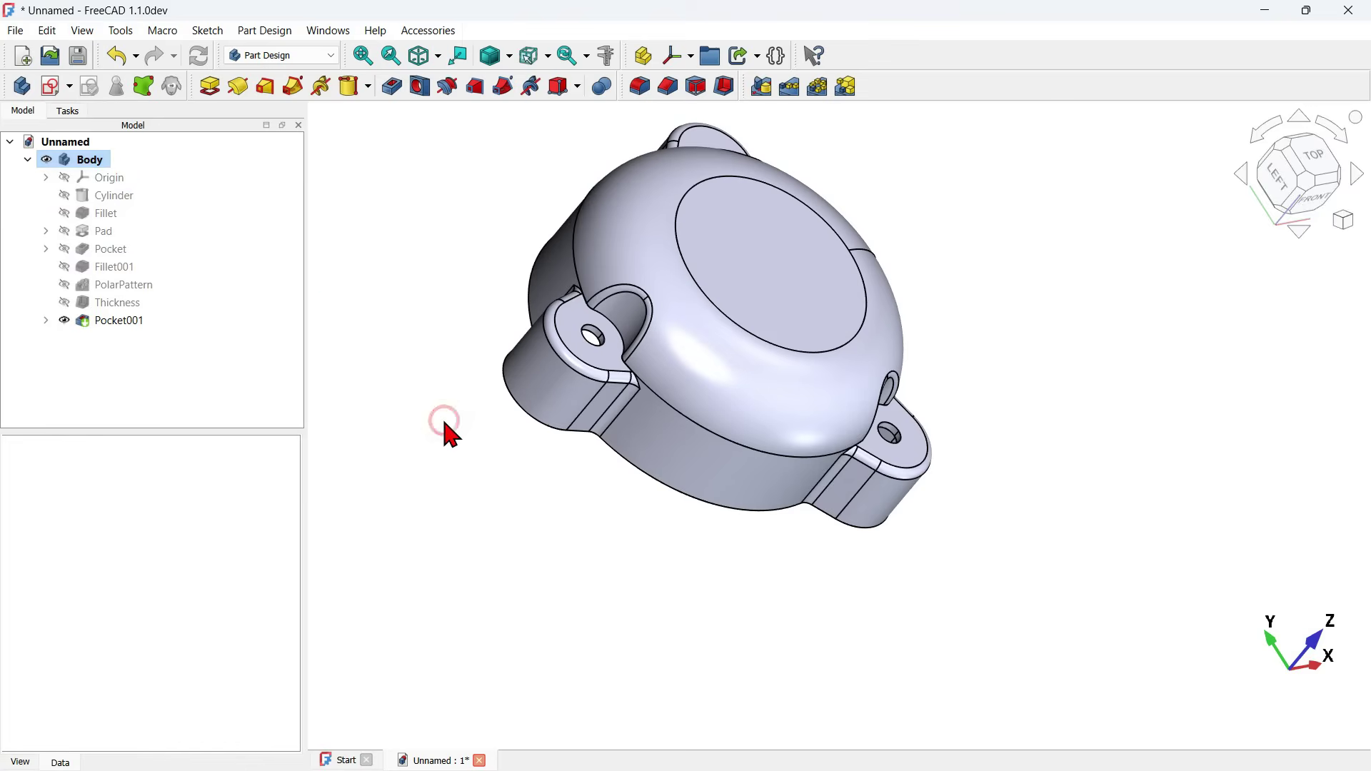
pyautogui.press('0')
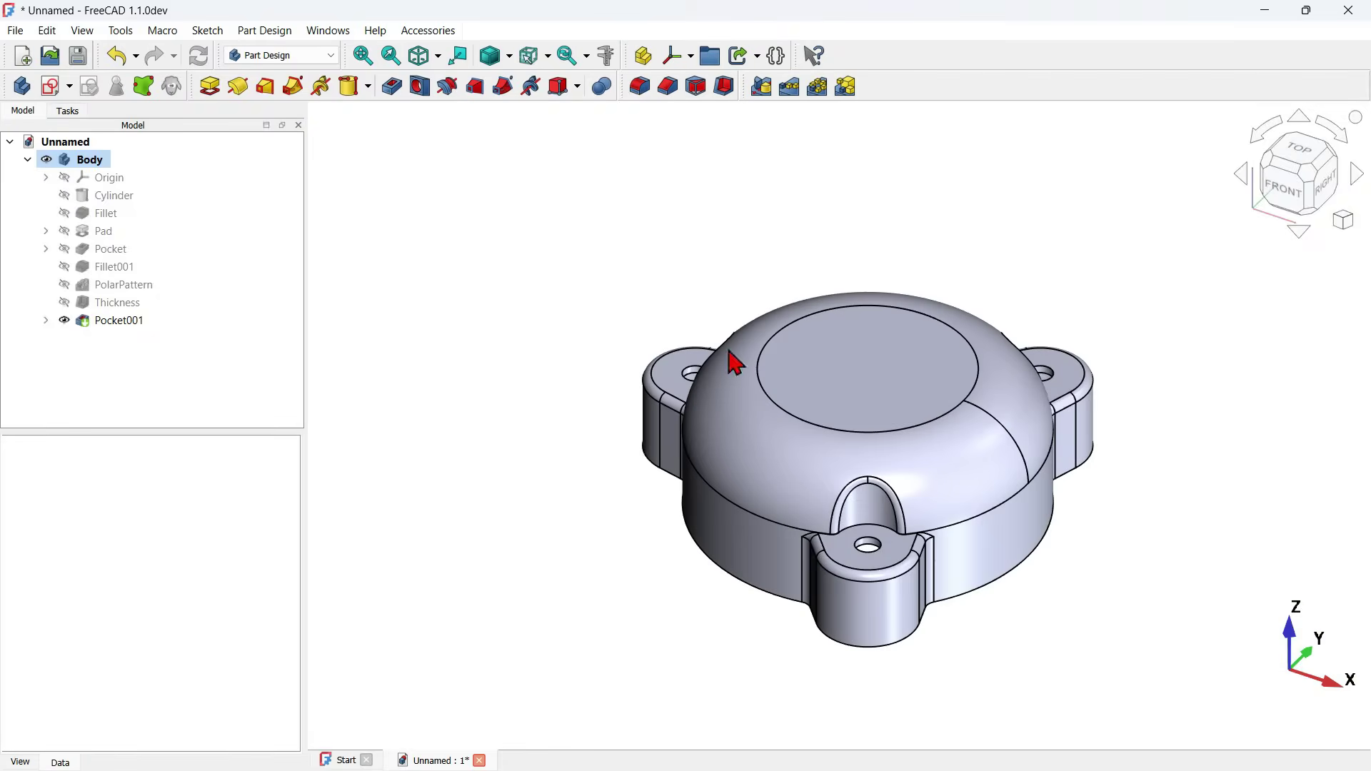
# - Check the collar on reference Model_121 and attach an additive cylinder of 10 mm radius and 10 mm height to the dome's flat top
pyautogui.hotkey('alt', 'Tab')
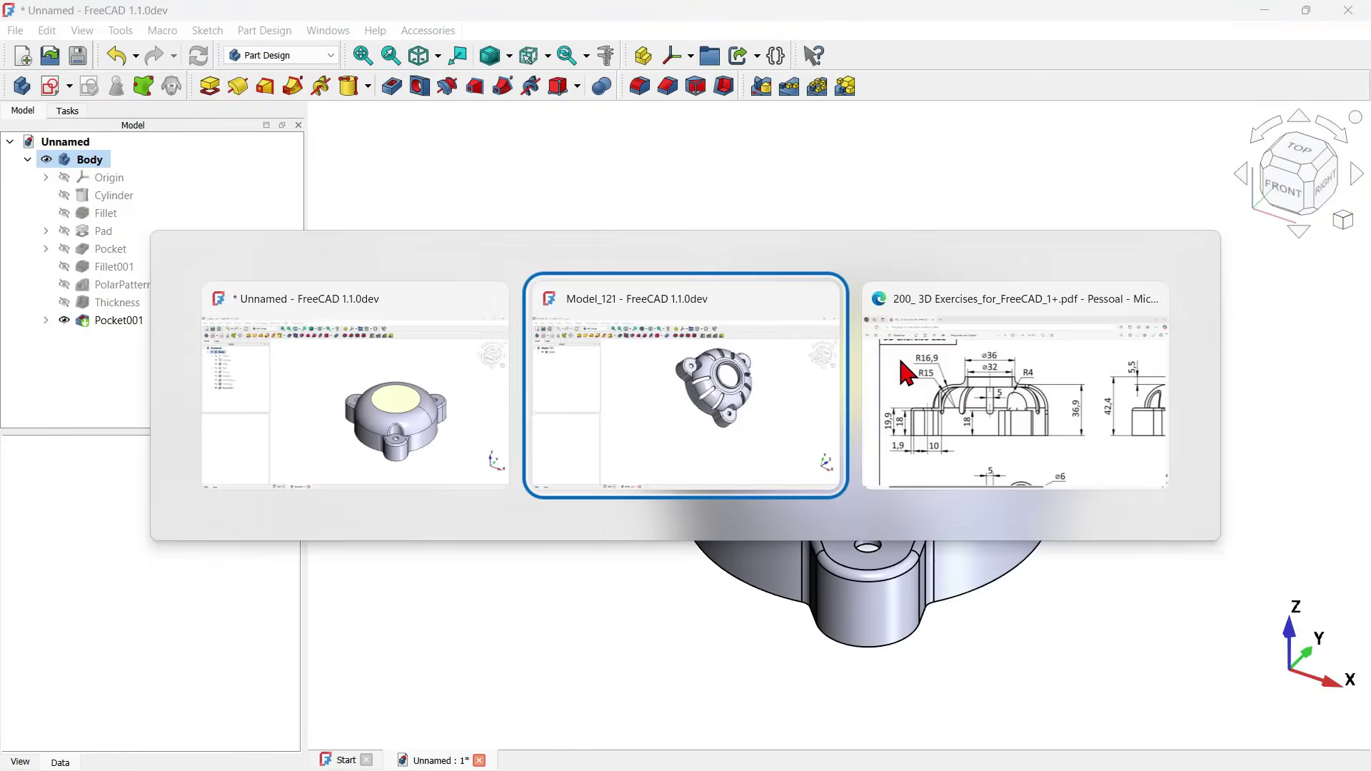
pyautogui.moveTo(866, 402); pyautogui.dragTo(882, 366, button='middle')
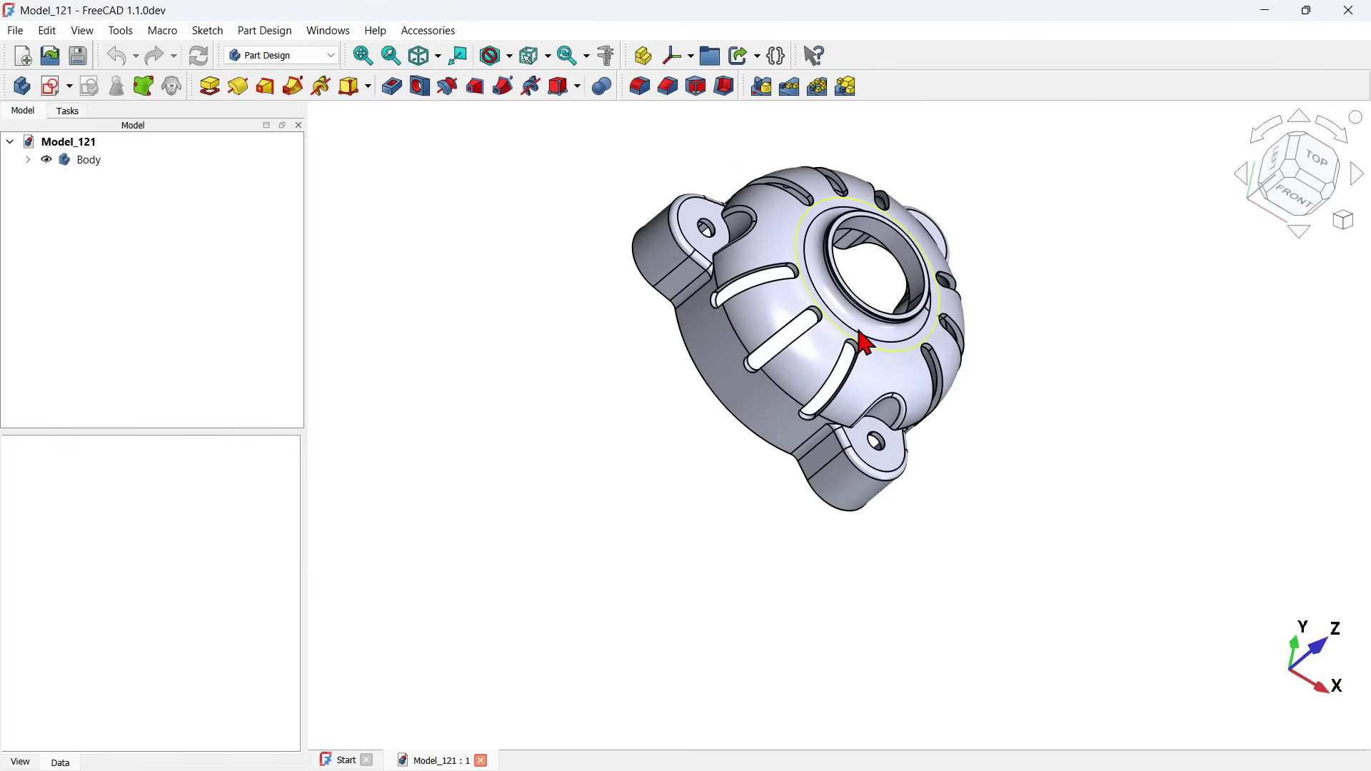
pyautogui.hotkey('alt', 'Tab')
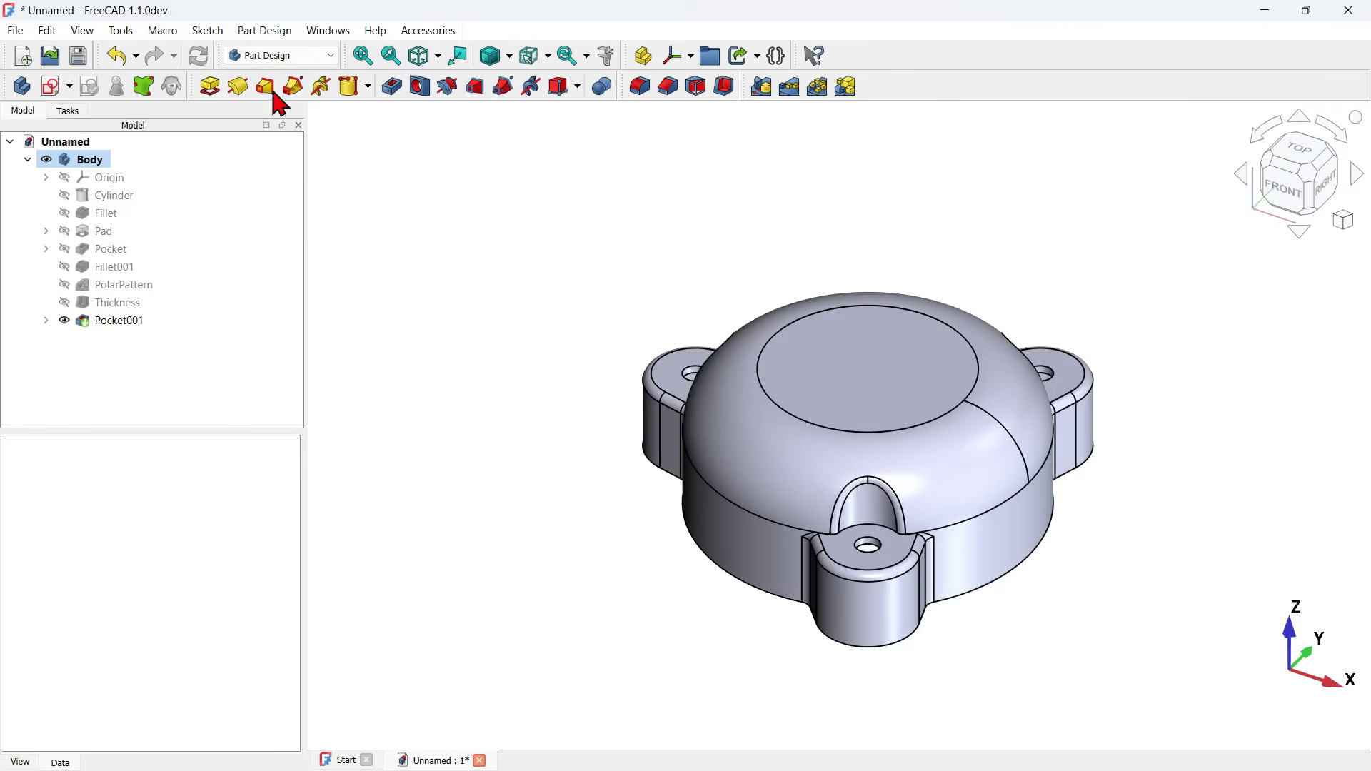
pyautogui.click(350, 88)
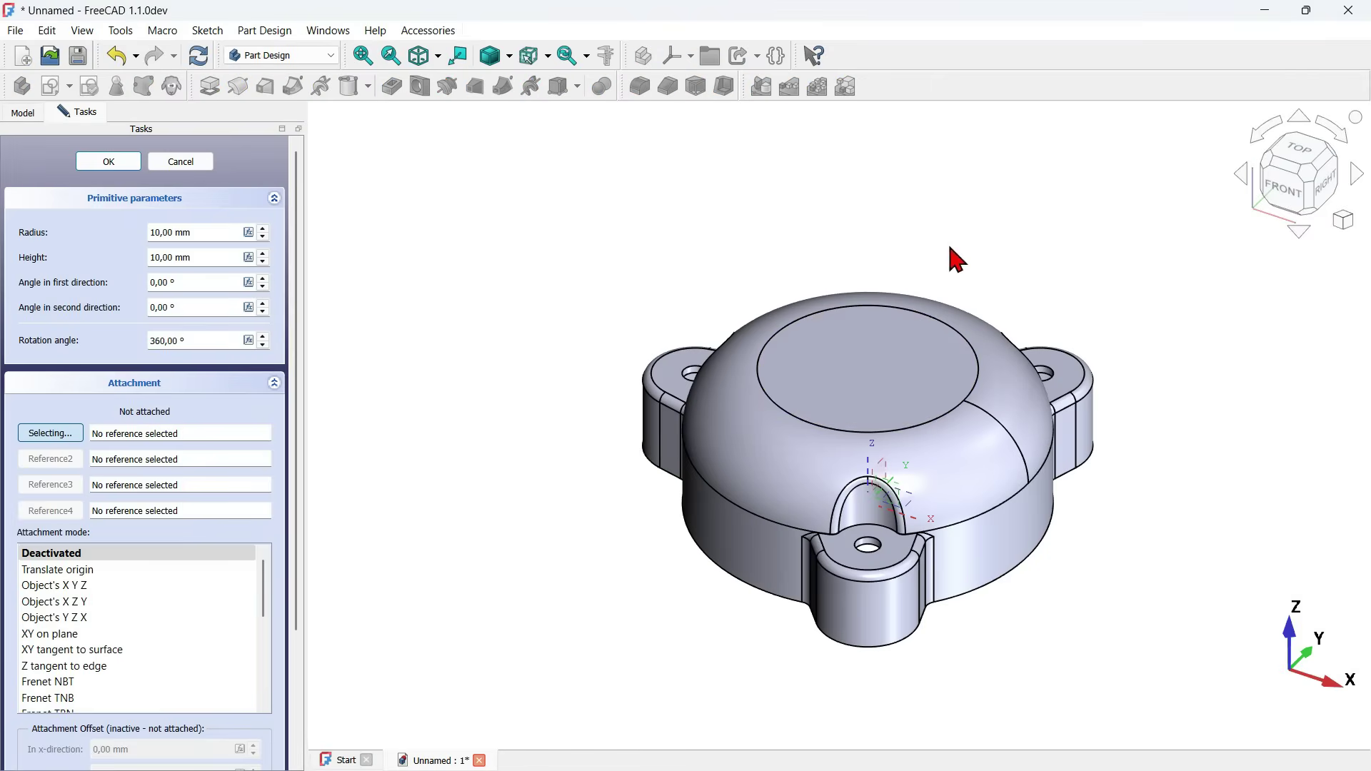
pyautogui.click(897, 386)
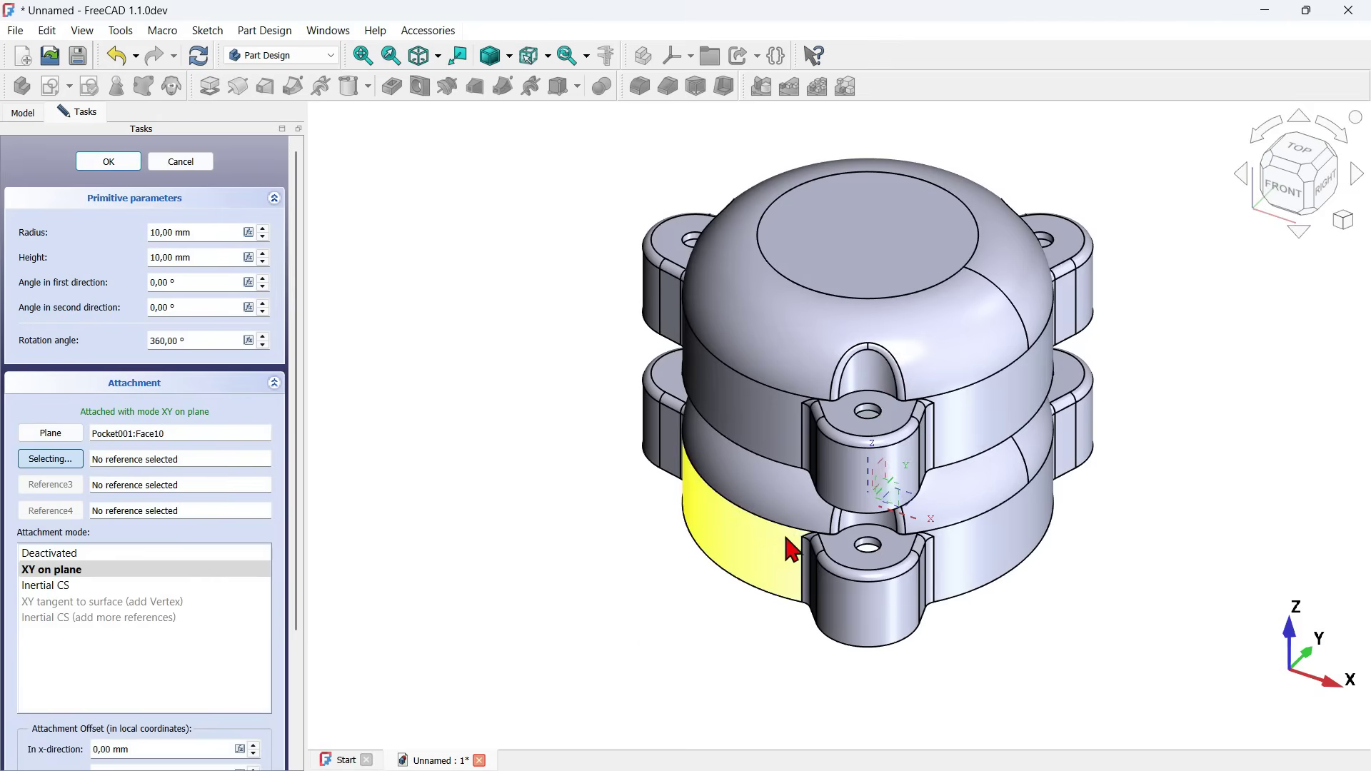
pyautogui.click(109, 162)
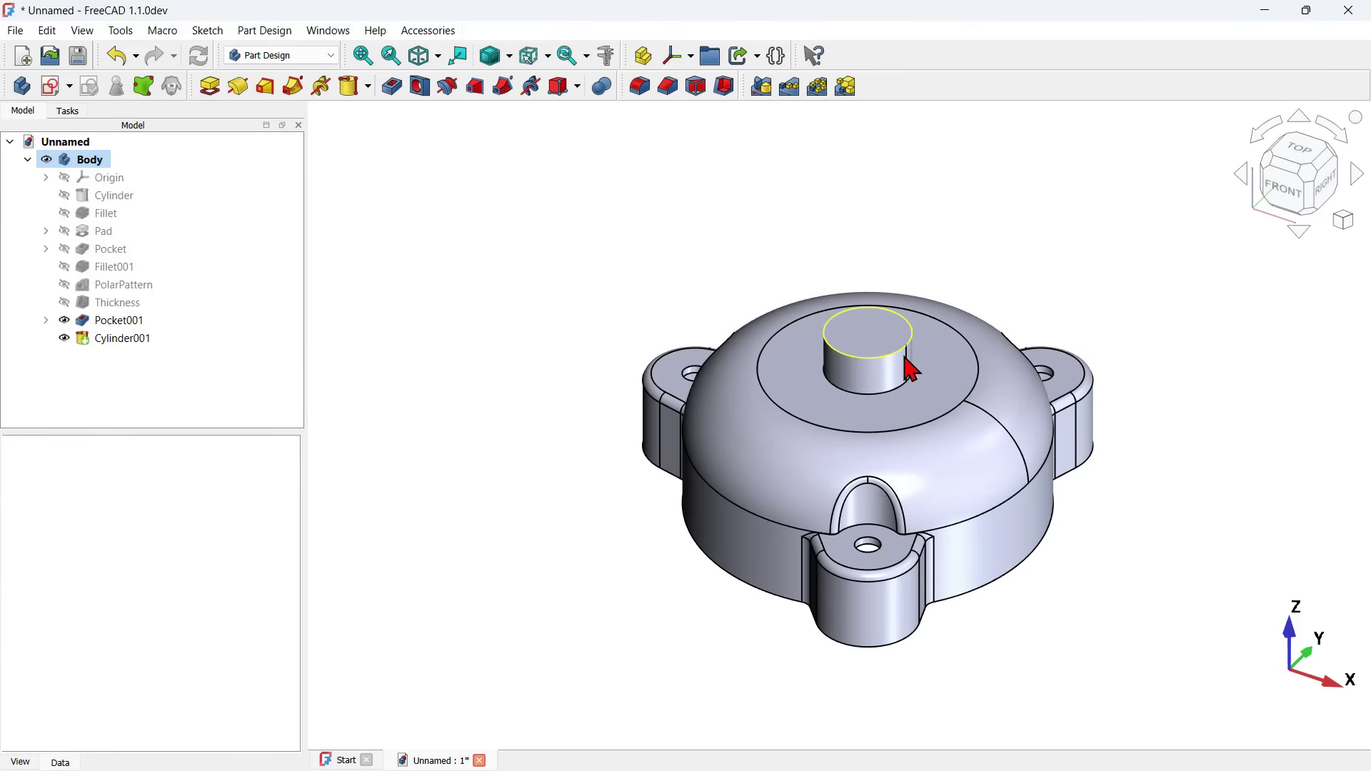
# - Inspect the additive cylinder on the dome from below and delete it from the body
pyautogui.click(111, 340)
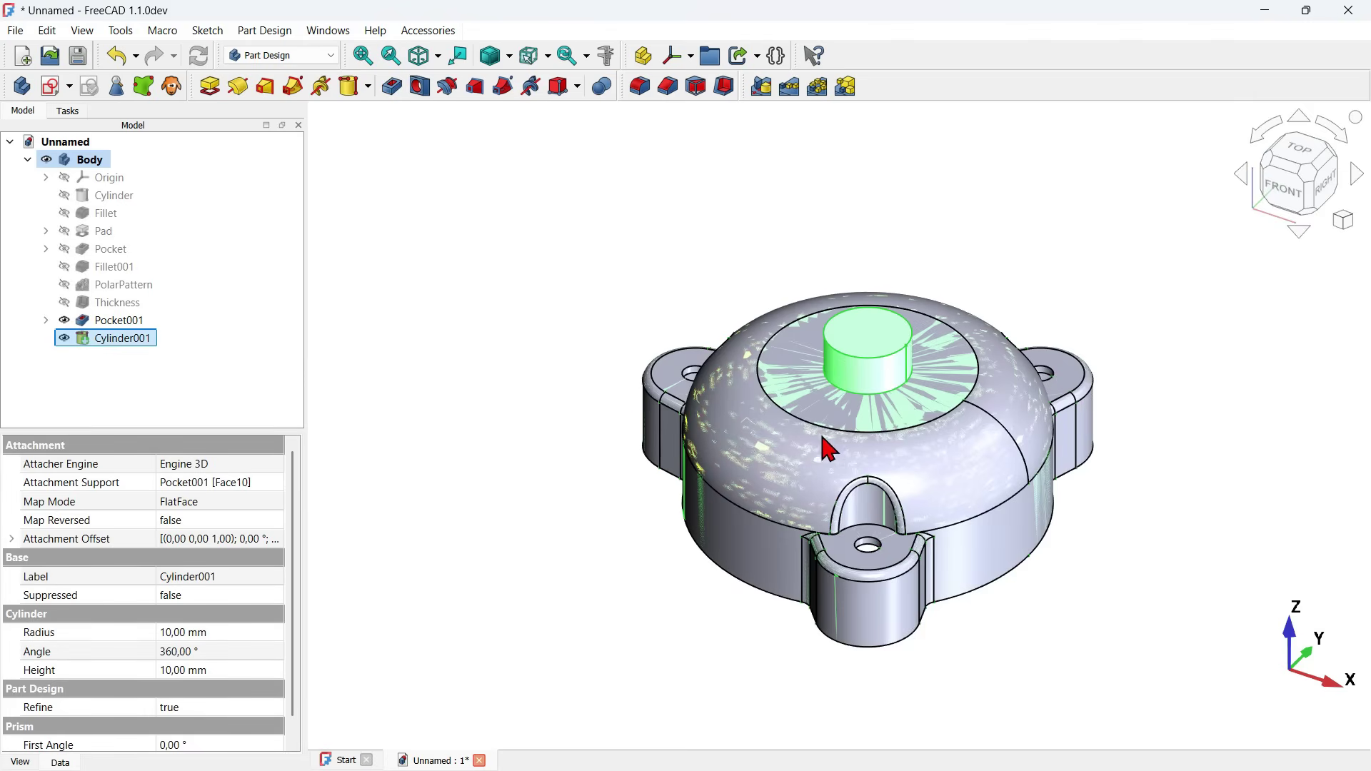
pyautogui.moveTo(603, 597); pyautogui.dragTo(741, 524, button='middle')
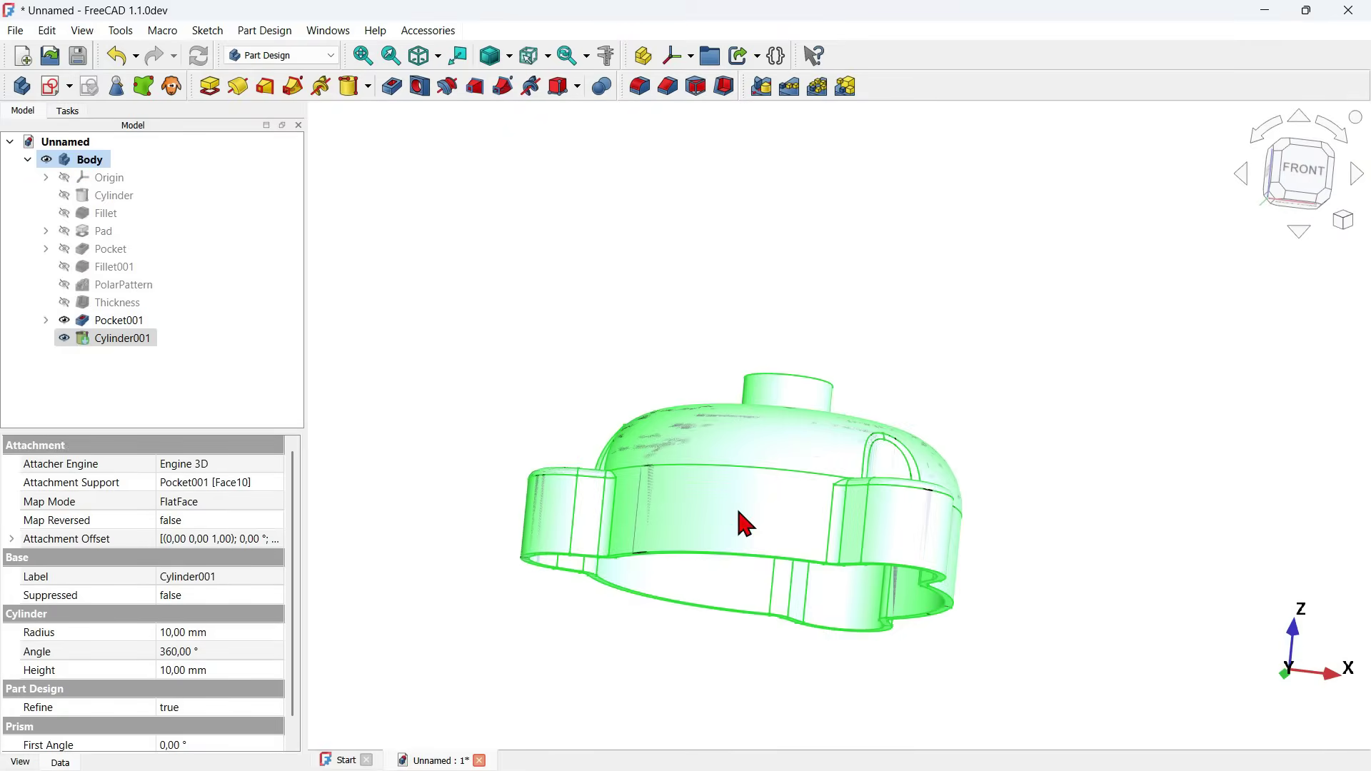
pyautogui.click(111, 340)
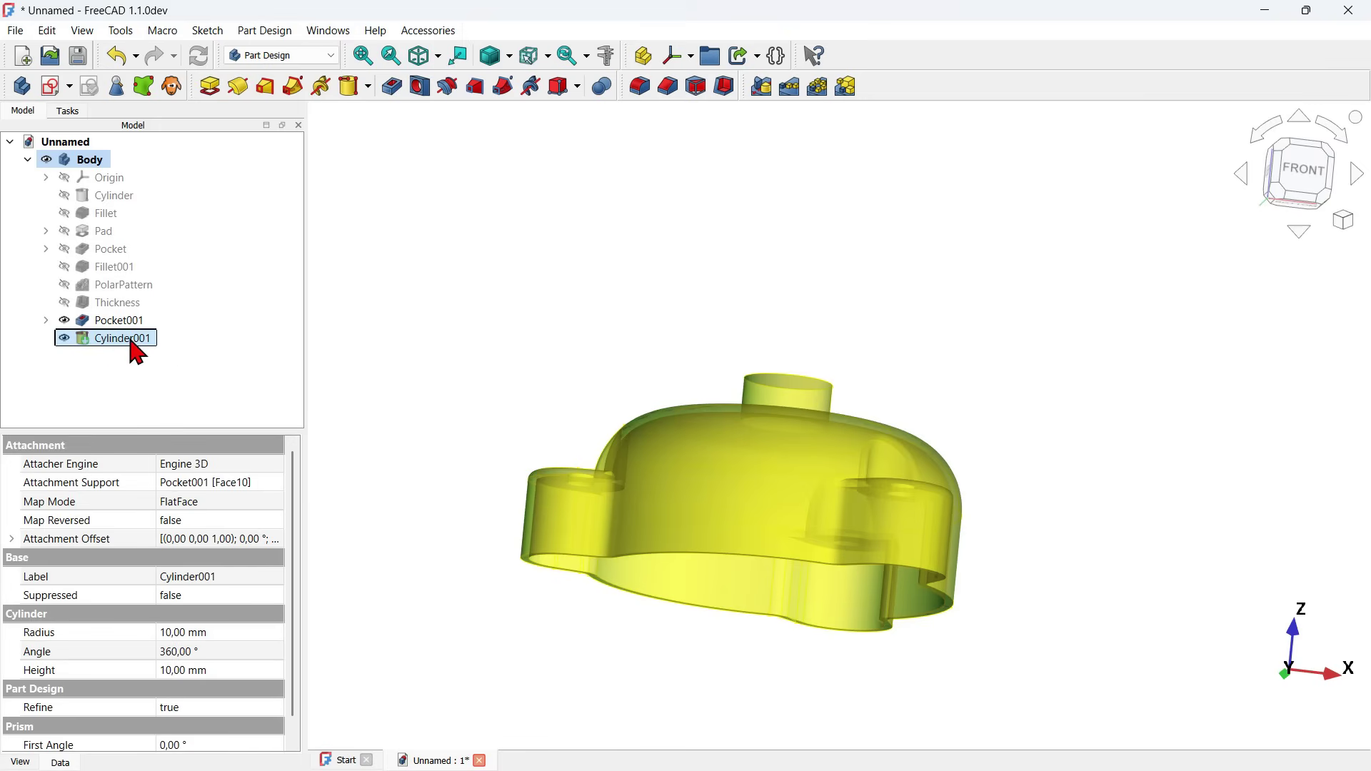
pyautogui.press('Delete')
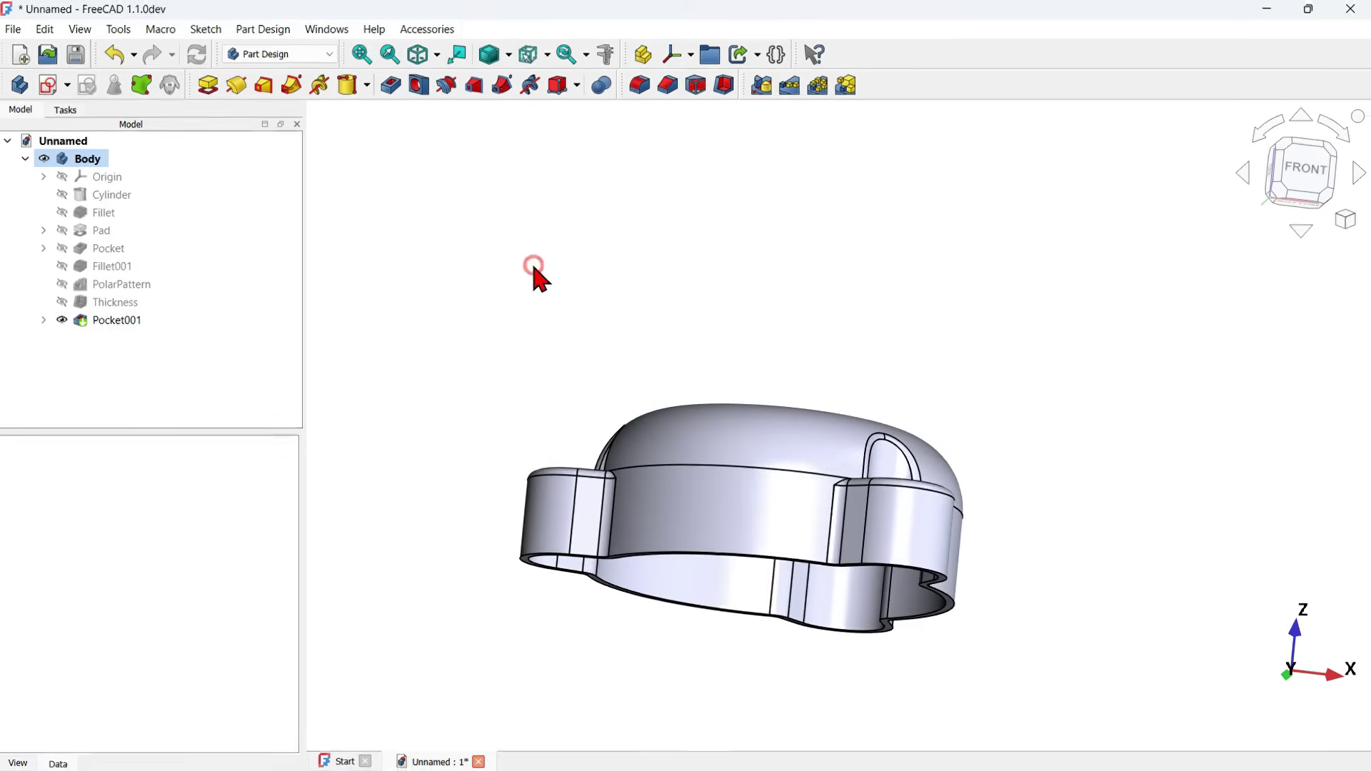
pyautogui.press('0')
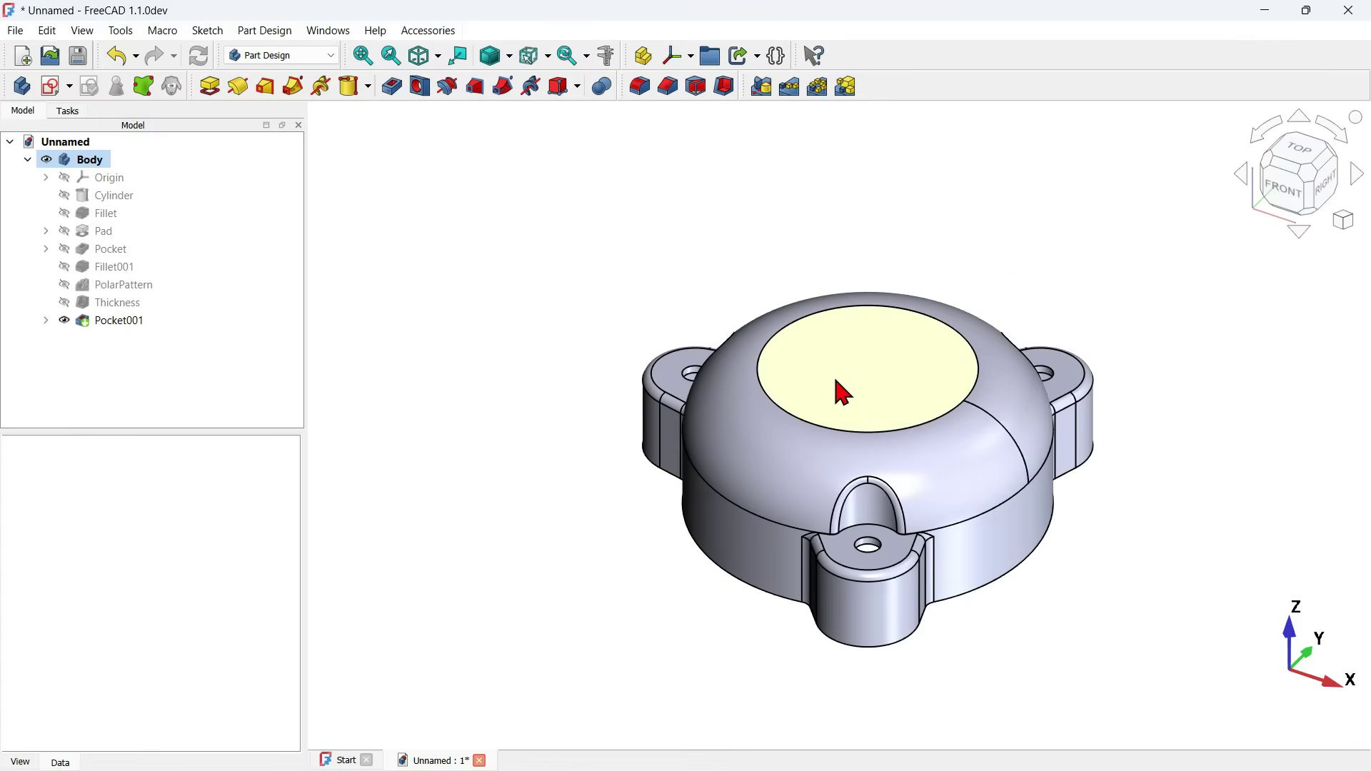
# - Start a sketch on the dome's flat top face and draw a circle about 121 mm in diameter centred on the origin
pyautogui.click(861, 377)
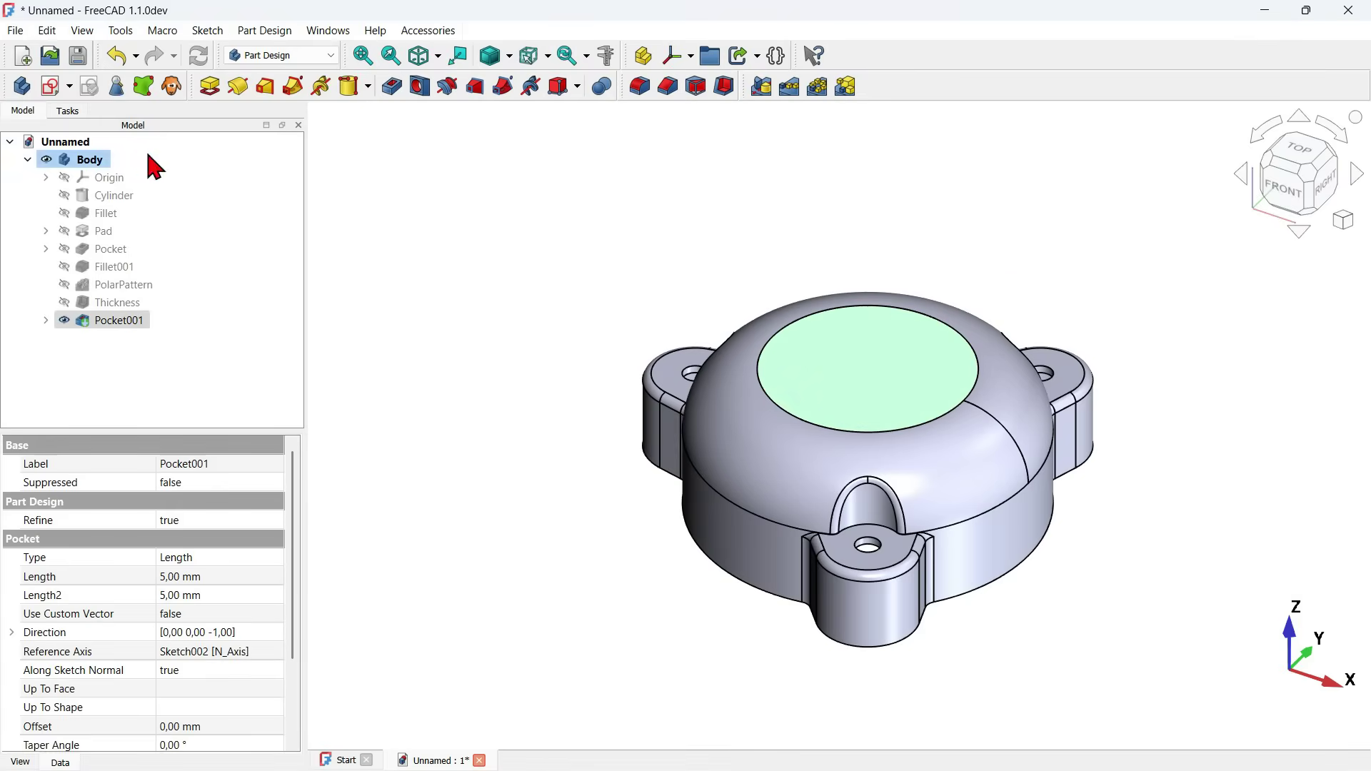
pyautogui.click(51, 87)
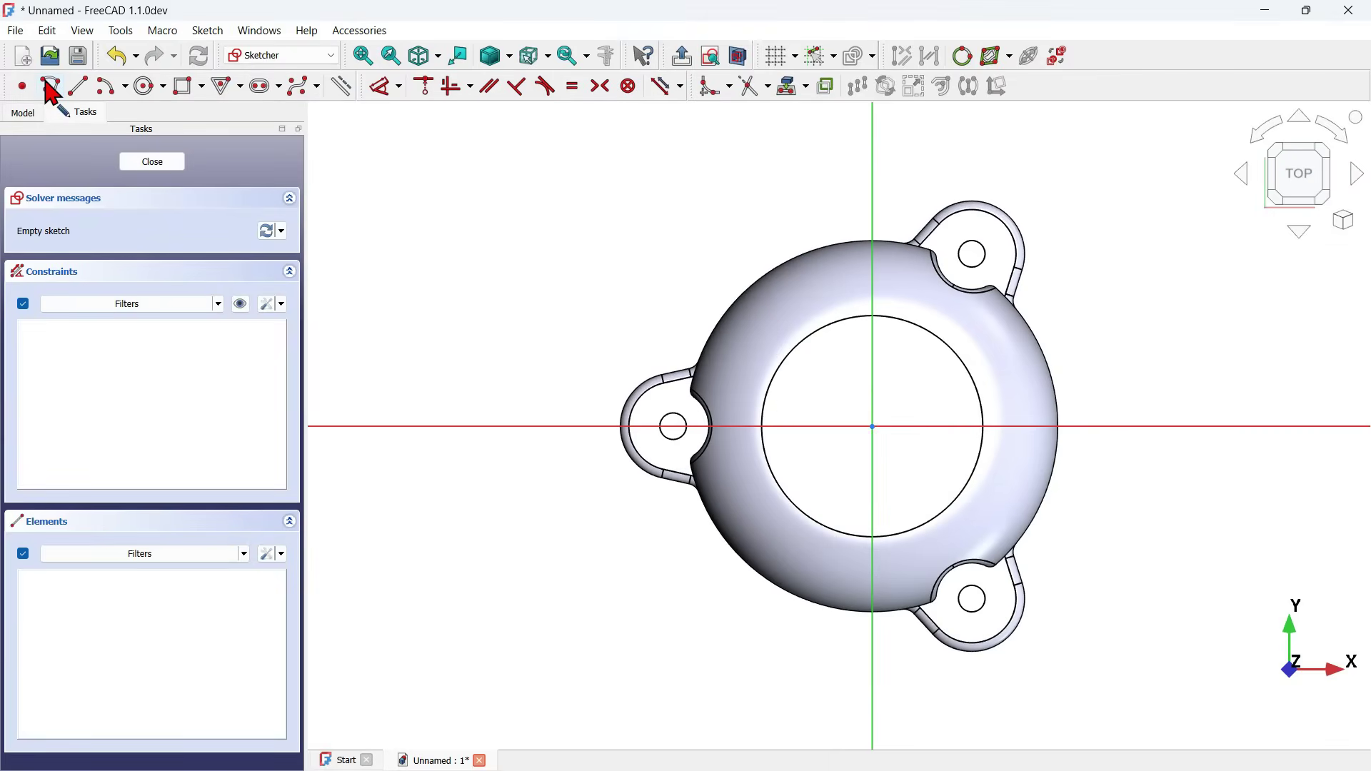
pyautogui.click(145, 86)
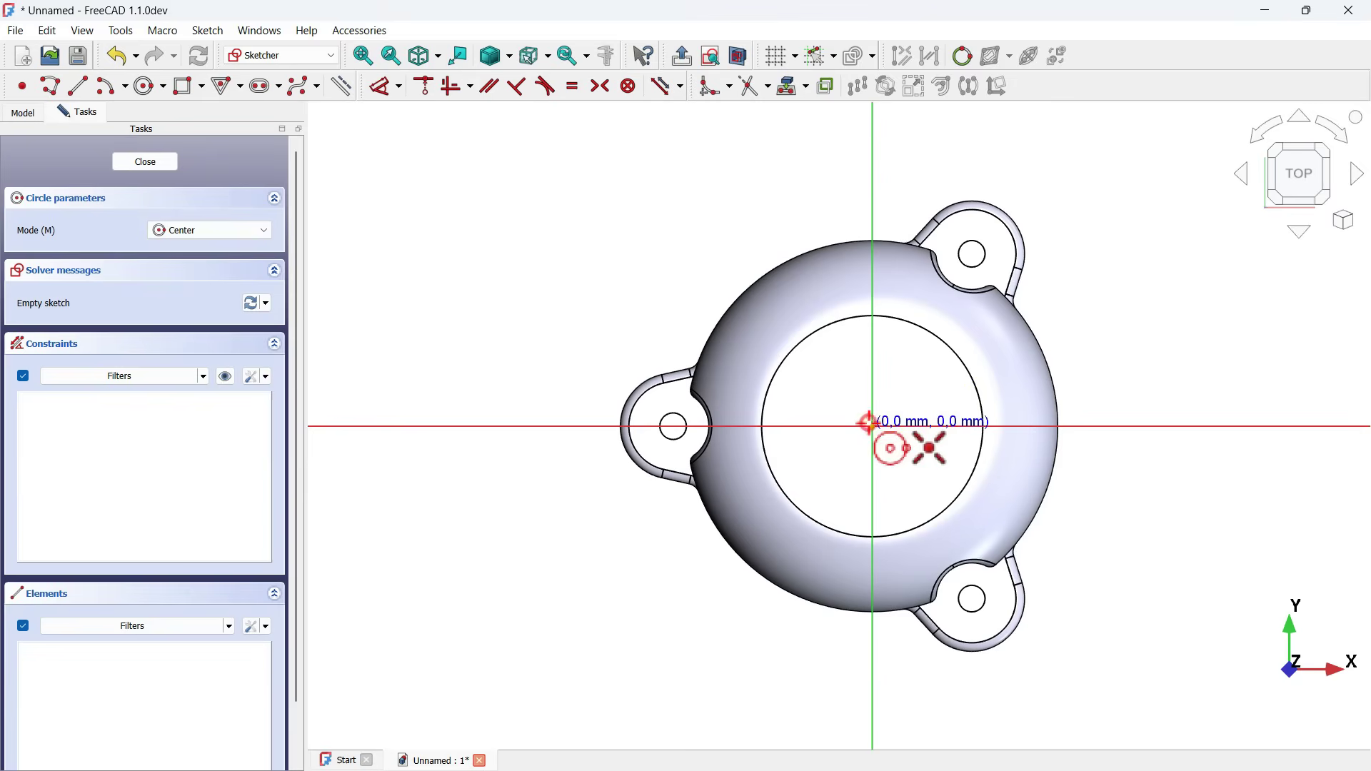
pyautogui.click(868, 422)
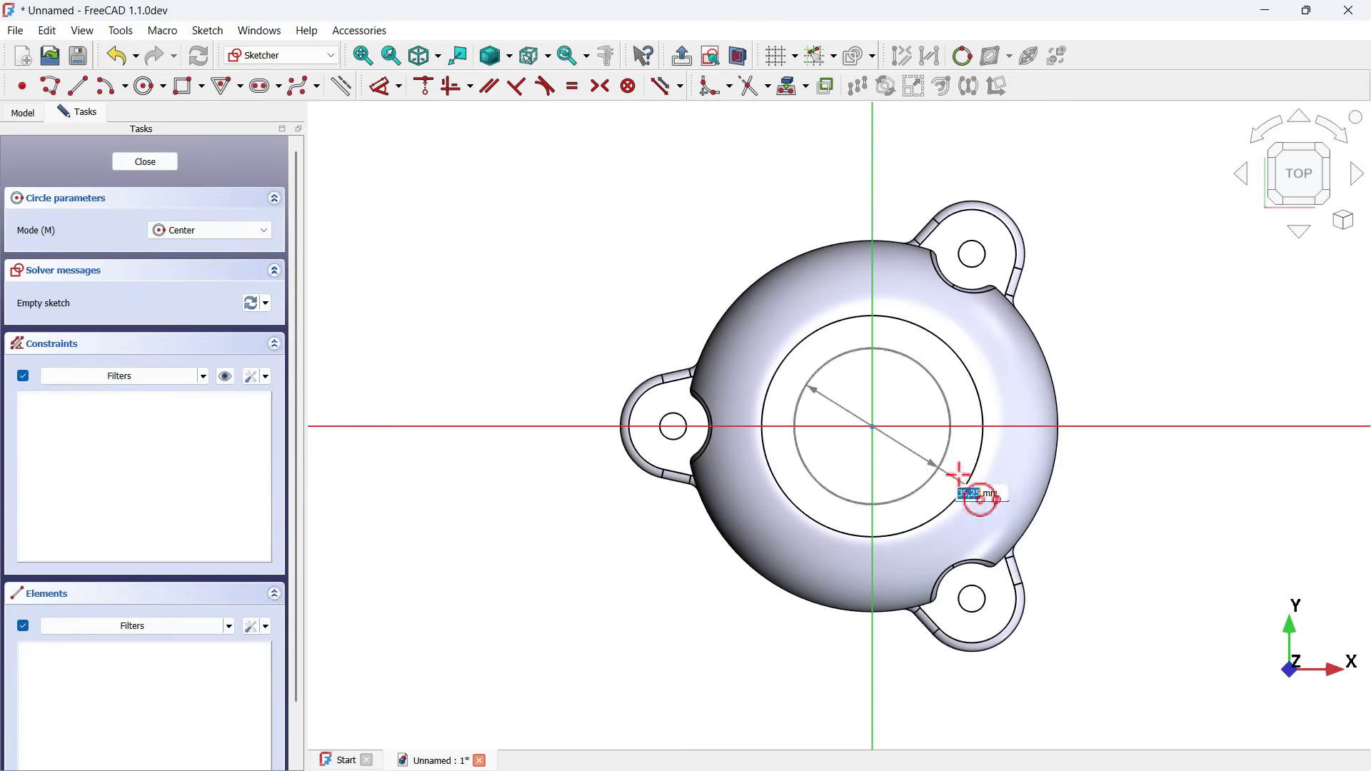
pyautogui.click(1141, 390)
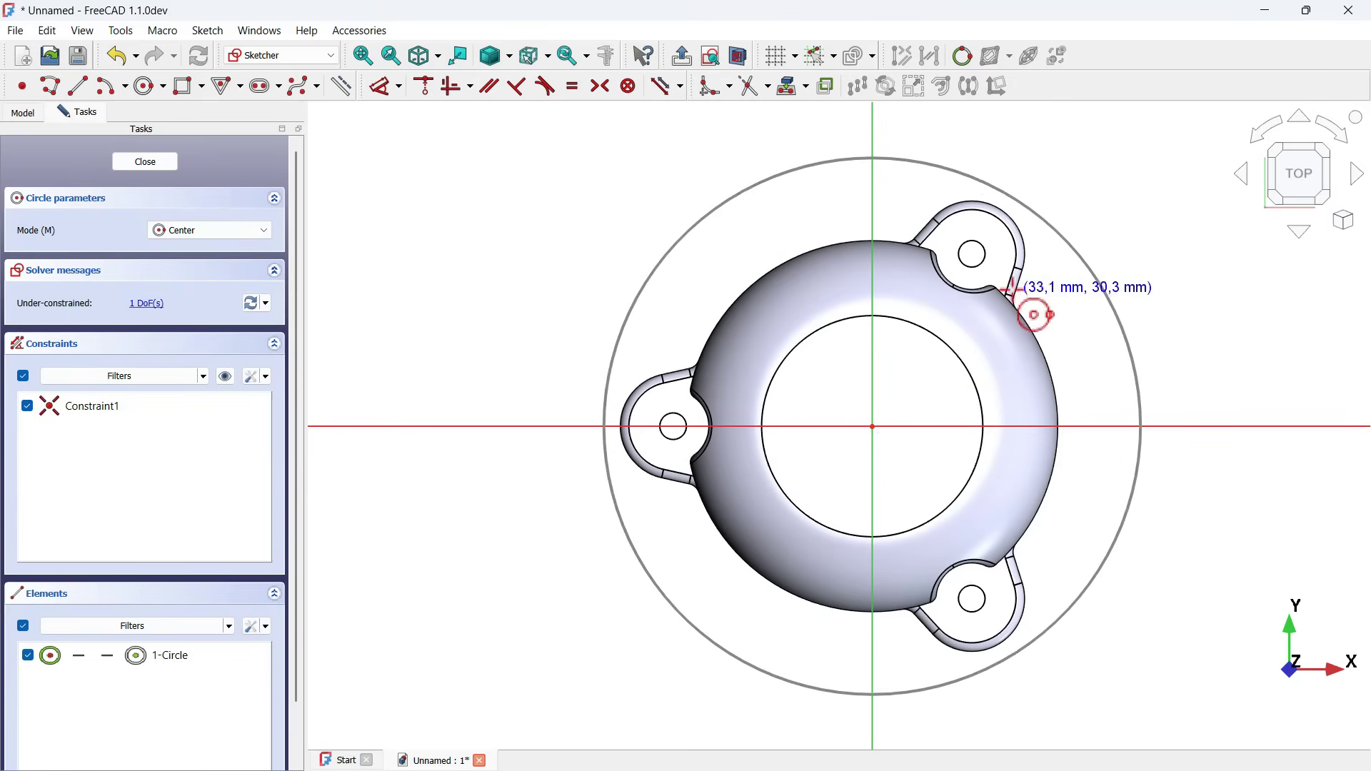
# - Constrain the collar circle's diameter to 36 mm and finish the sketch
pyautogui.click(381, 89)
pyautogui.click(1078, 257)
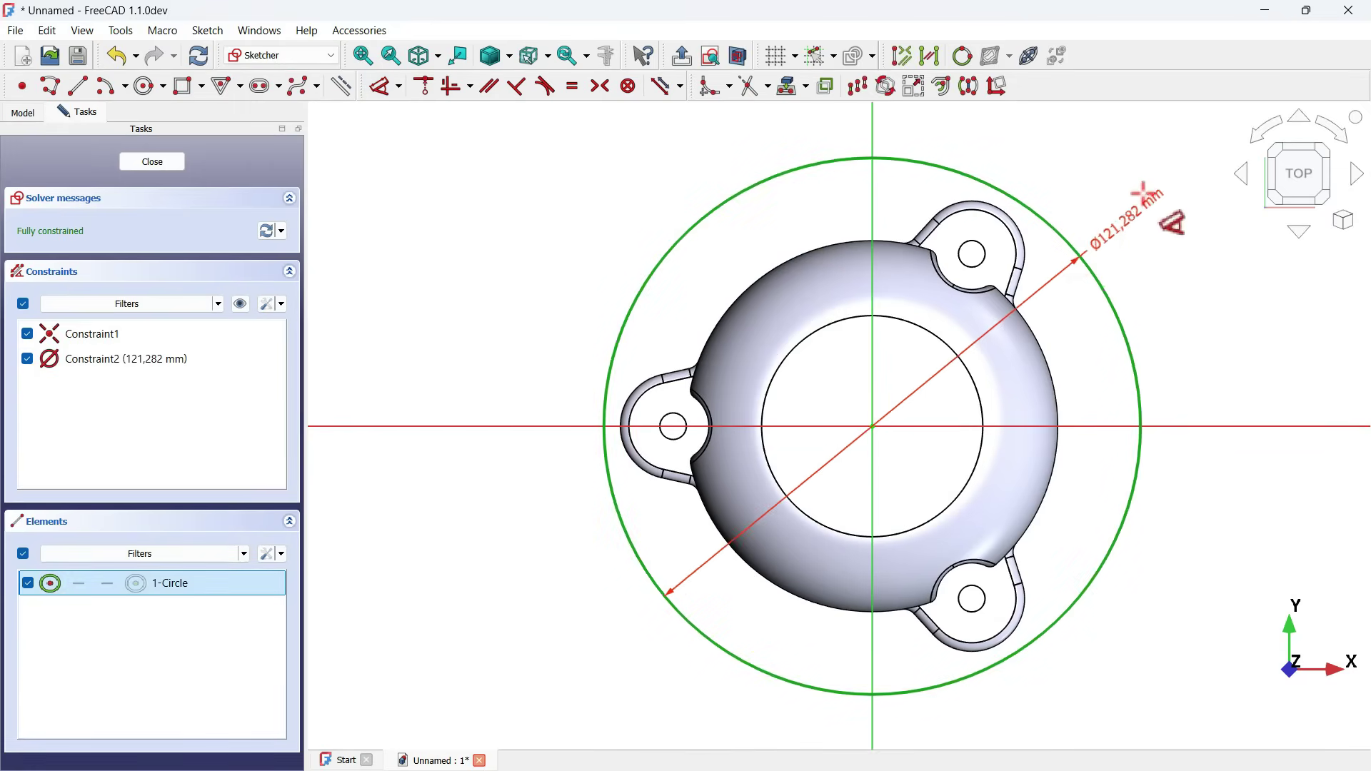
pyautogui.click(1134, 157)
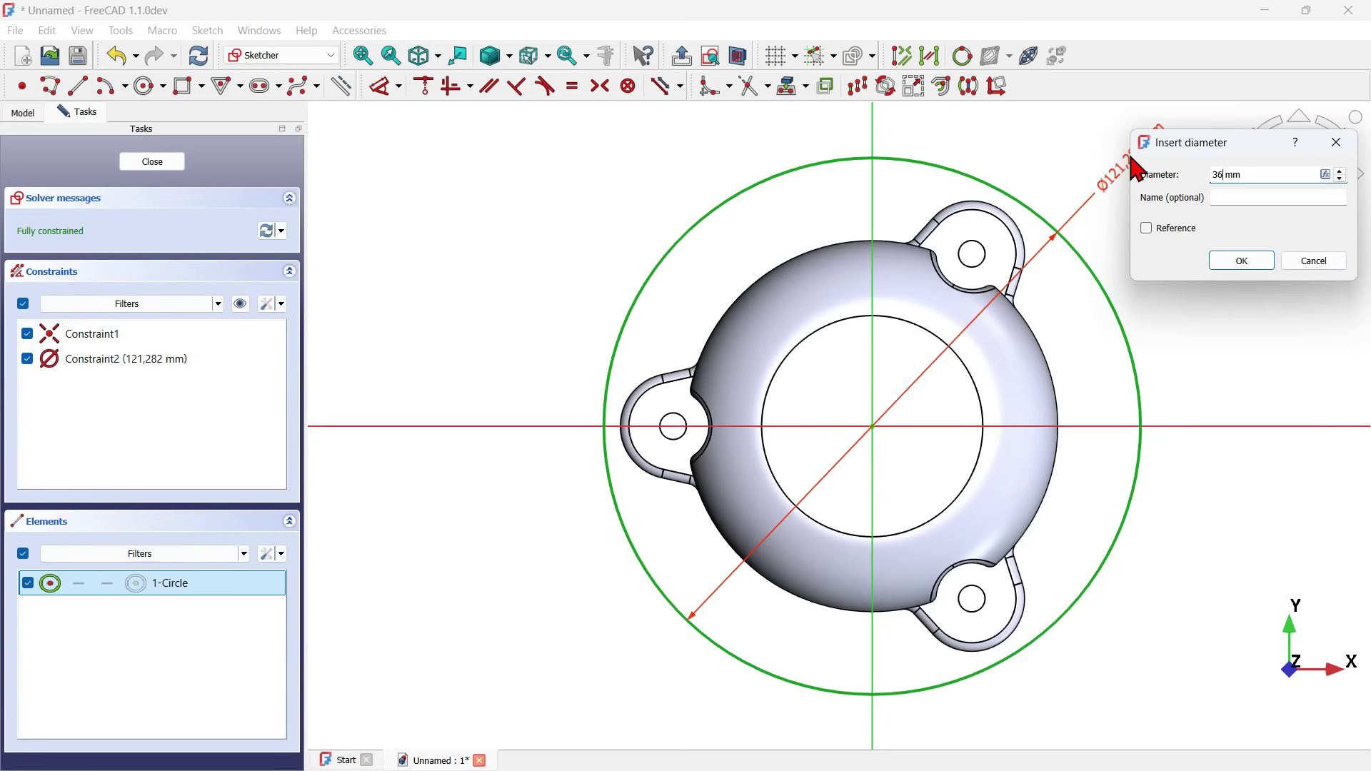
pyautogui.press('Return')
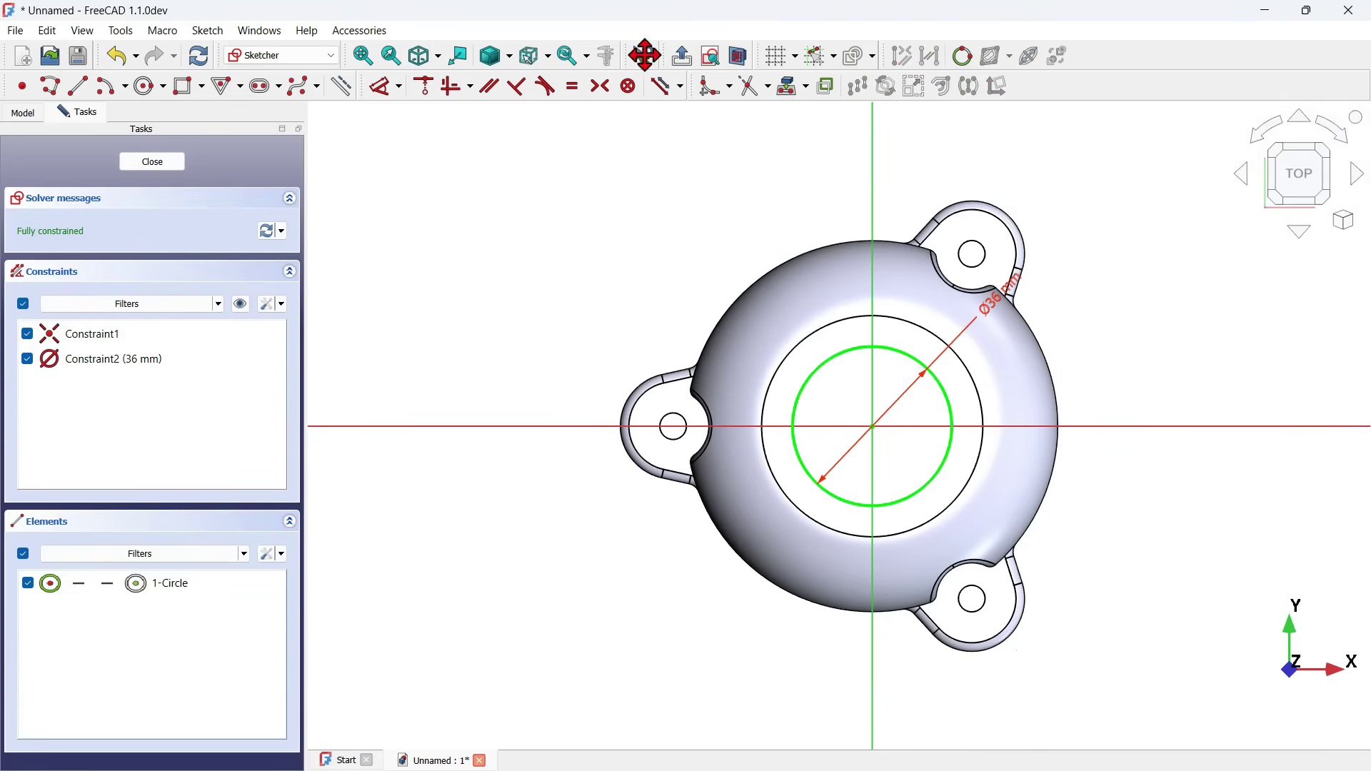
pyautogui.click(682, 55)
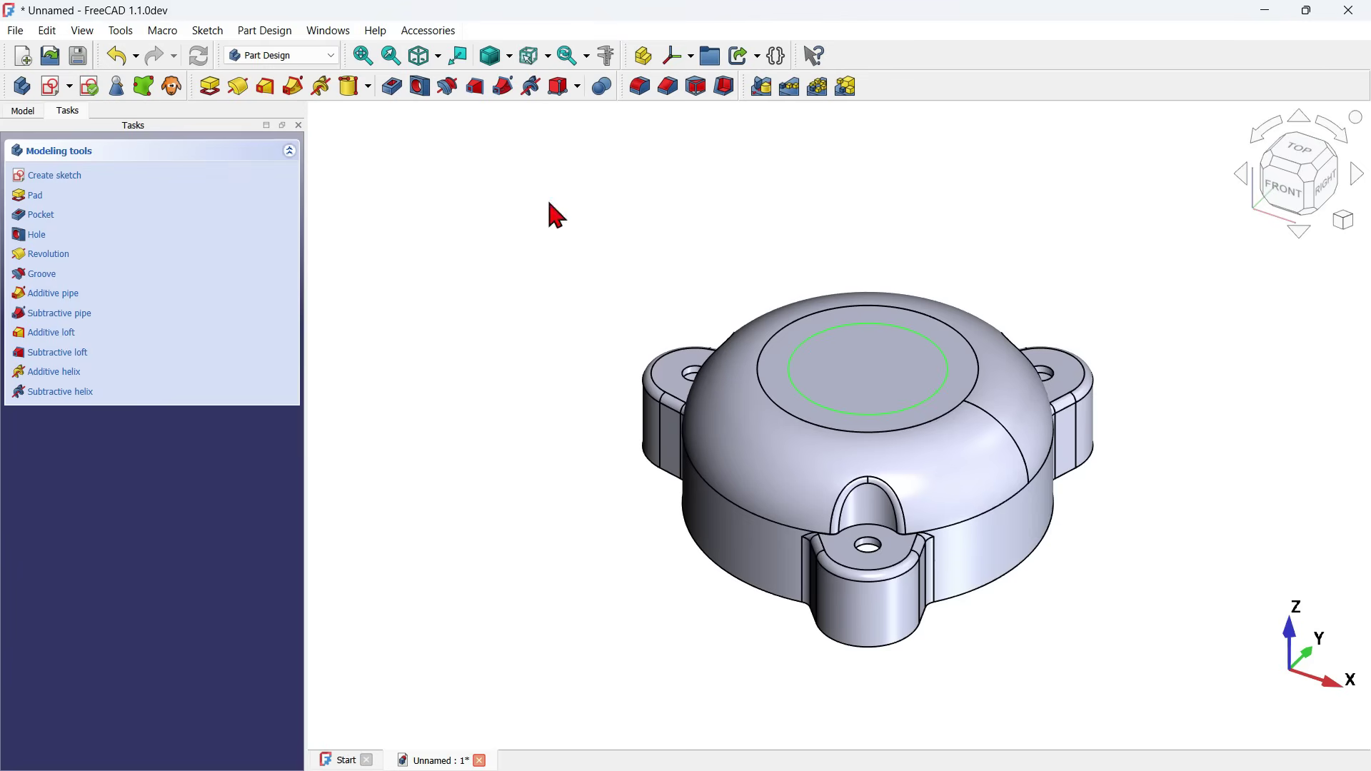
# - Pad the circle sketch 5.5 mm upward from the dome's flat top to form the collar
pyautogui.click(210, 86)
pyautogui.tripleClick(217, 253)
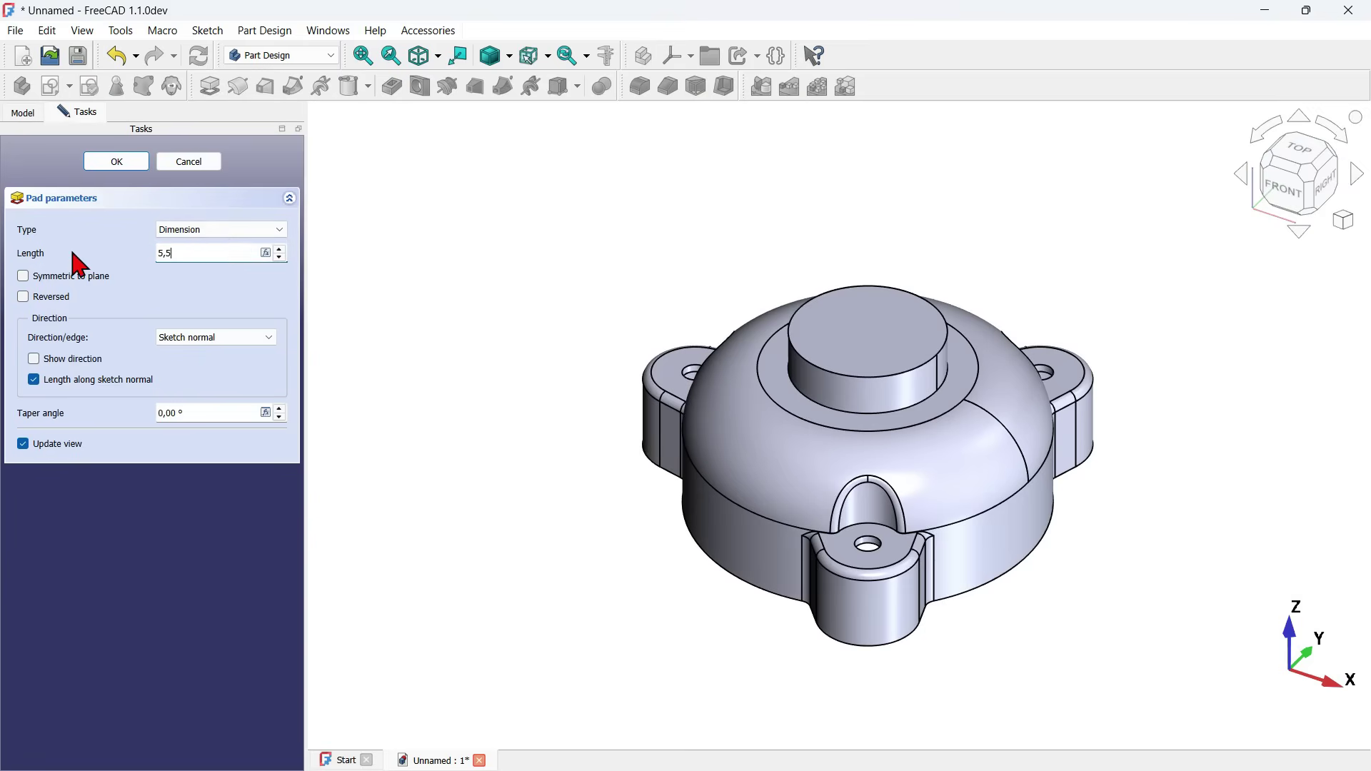
pyautogui.write('5,5')
pyautogui.press('Return')
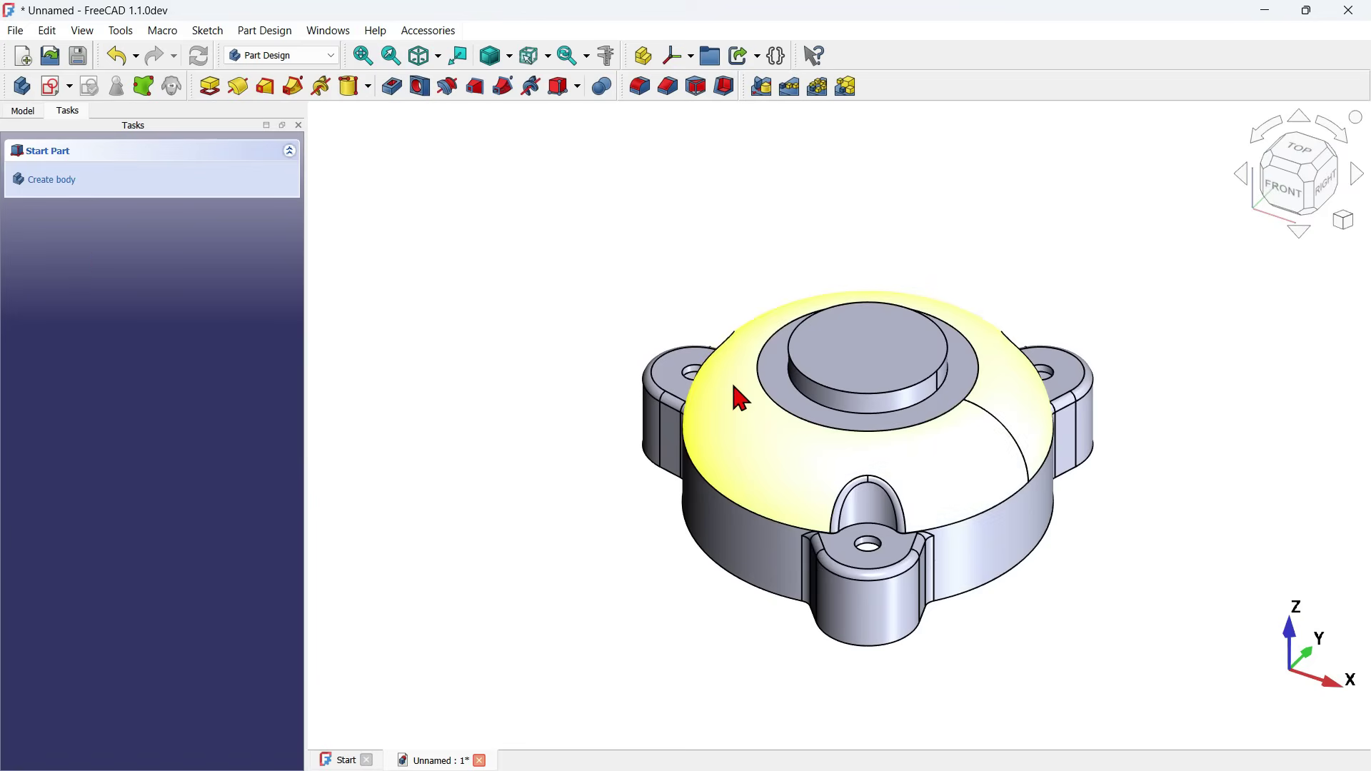
# - Check the collar's base on reference Model_121 and fillet the collar's bottom edge in the working model with a 4 mm radius
pyautogui.scroll(3, 902, 420)
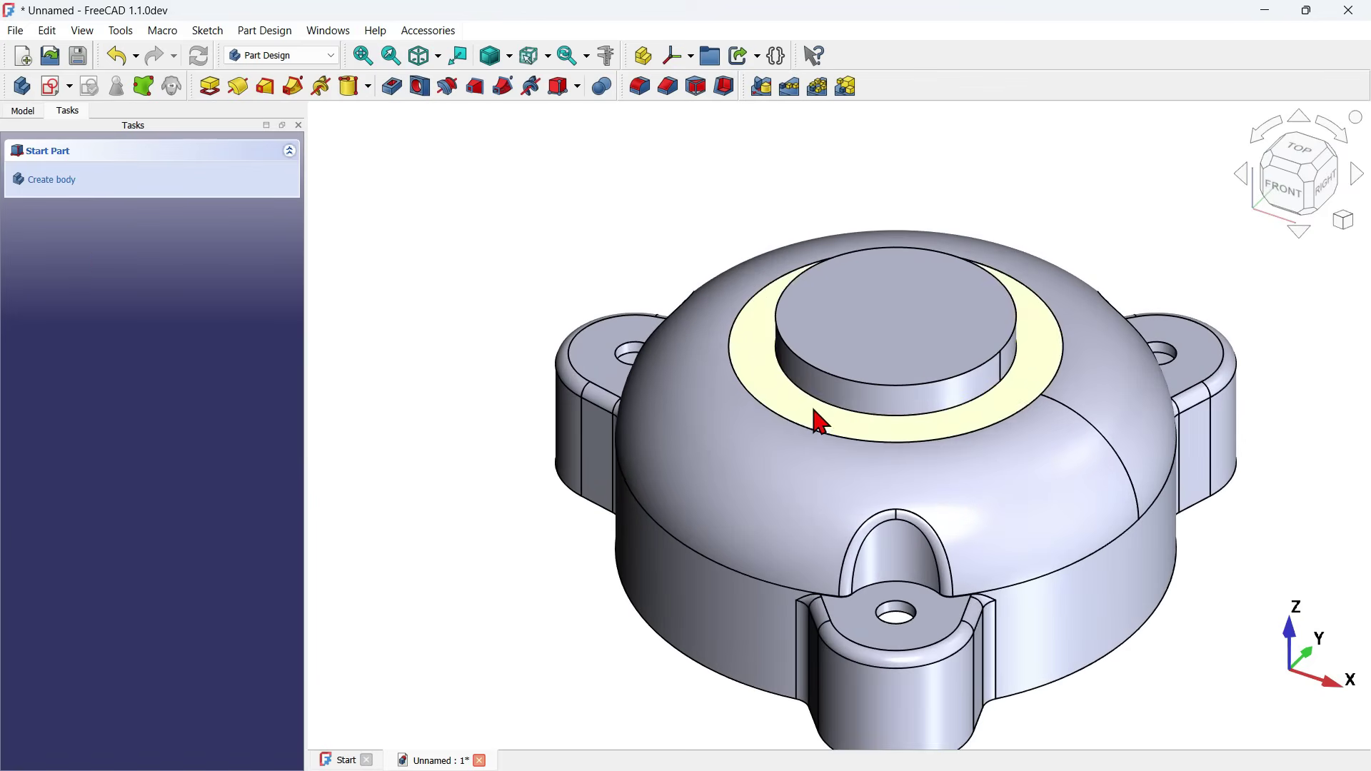
pyautogui.hotkey('alt', 'Tab')
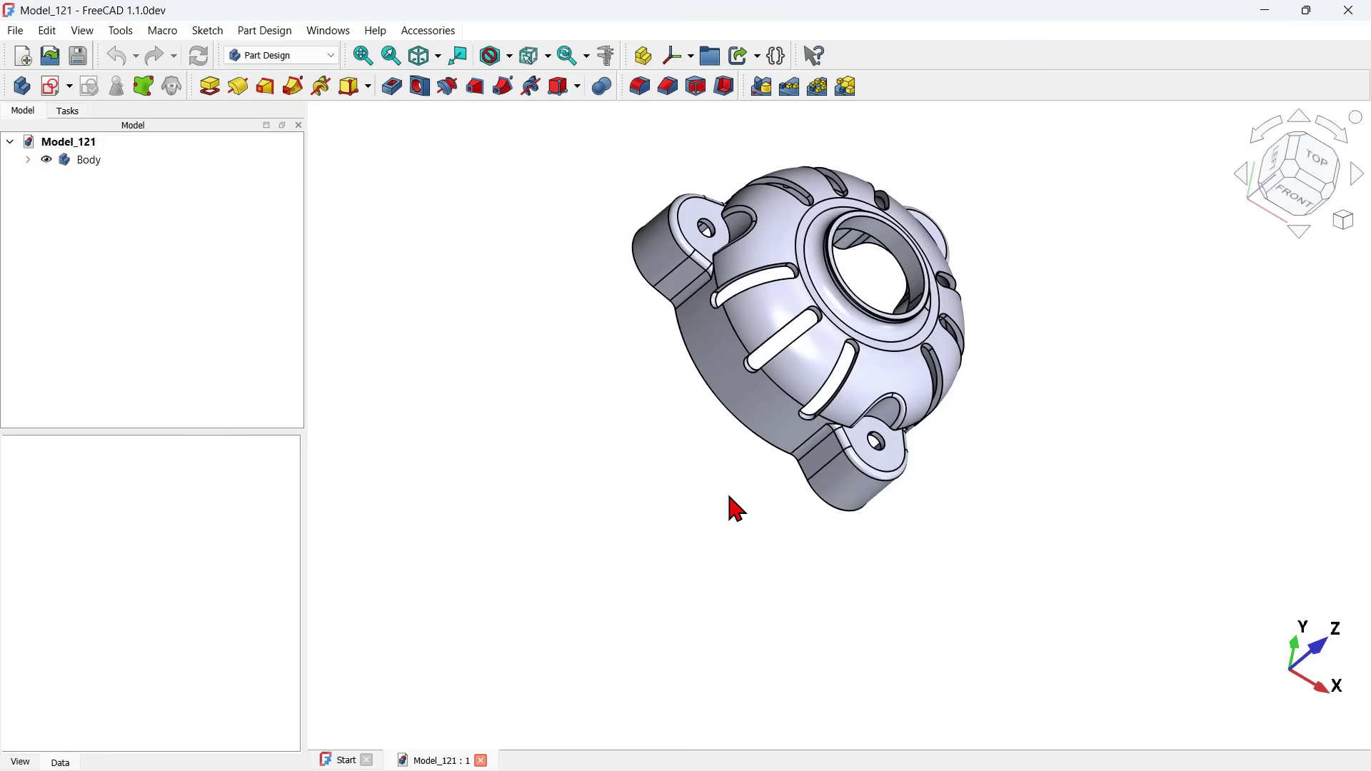
pyautogui.scroll(4, 912, 438)
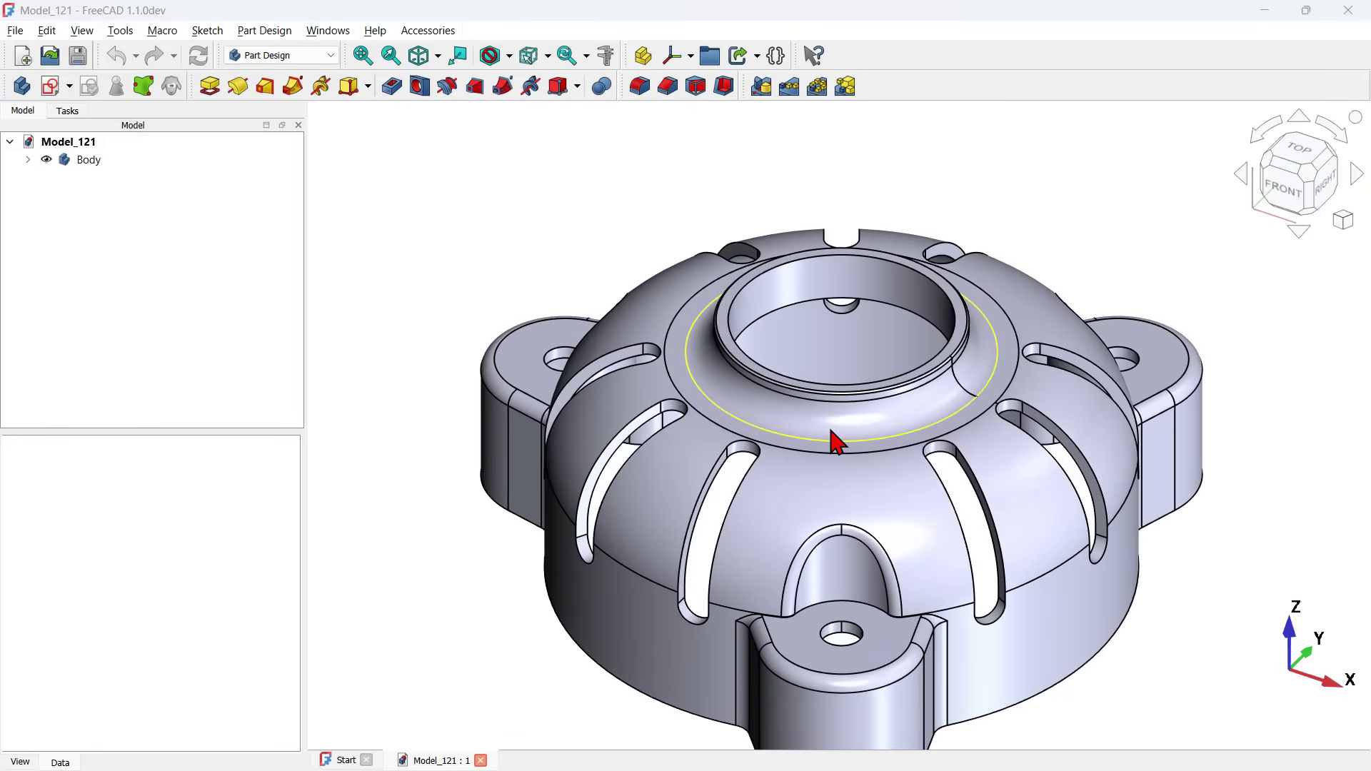
pyautogui.hotkey('alt', 'Tab')
pyautogui.scroll(3, 837, 427)
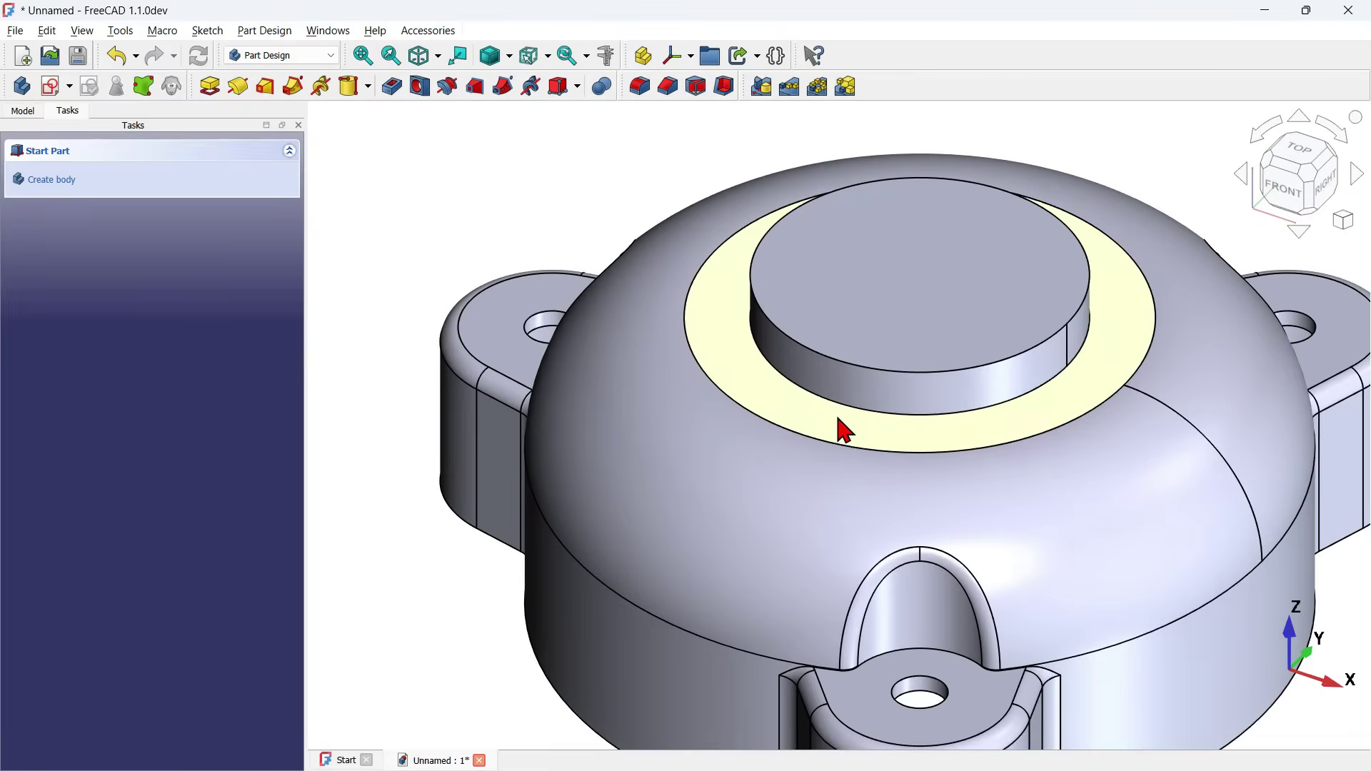
pyautogui.click(898, 413)
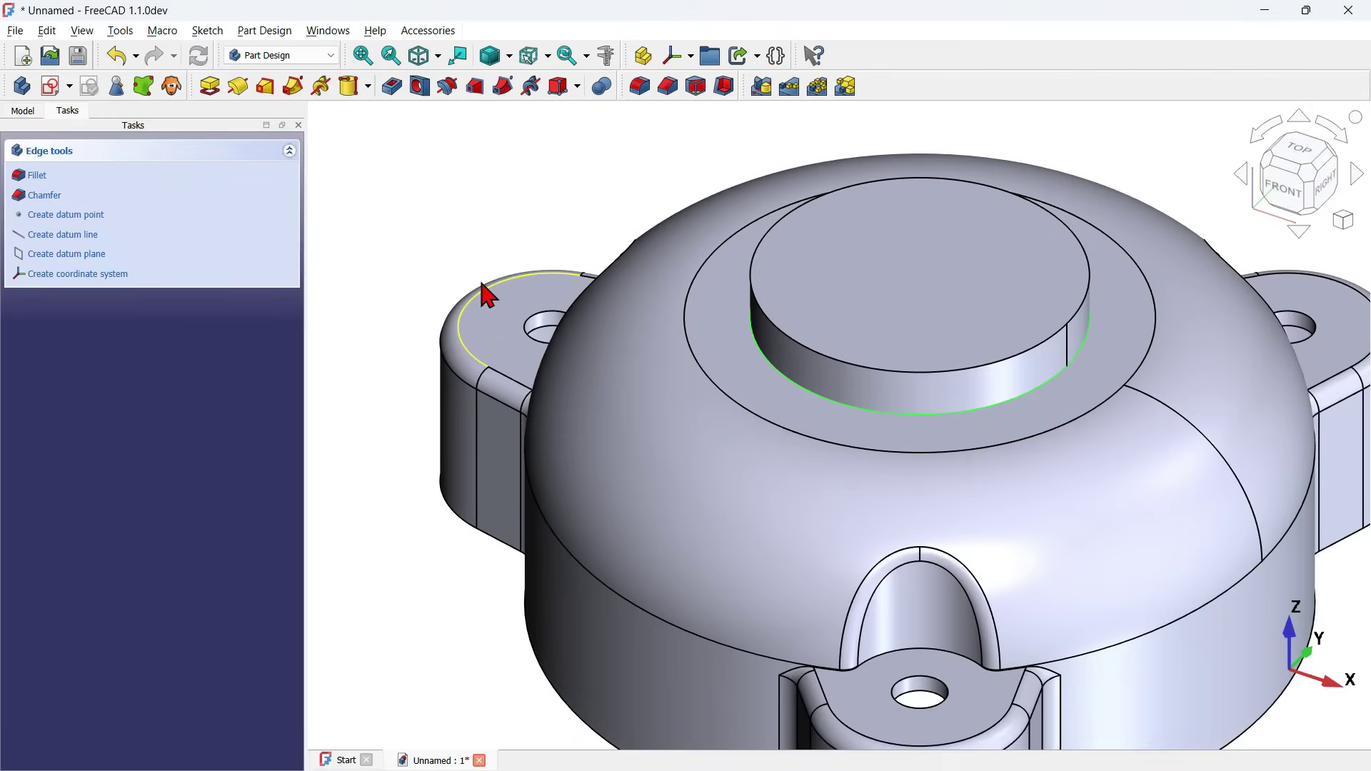
pyautogui.click(640, 87)
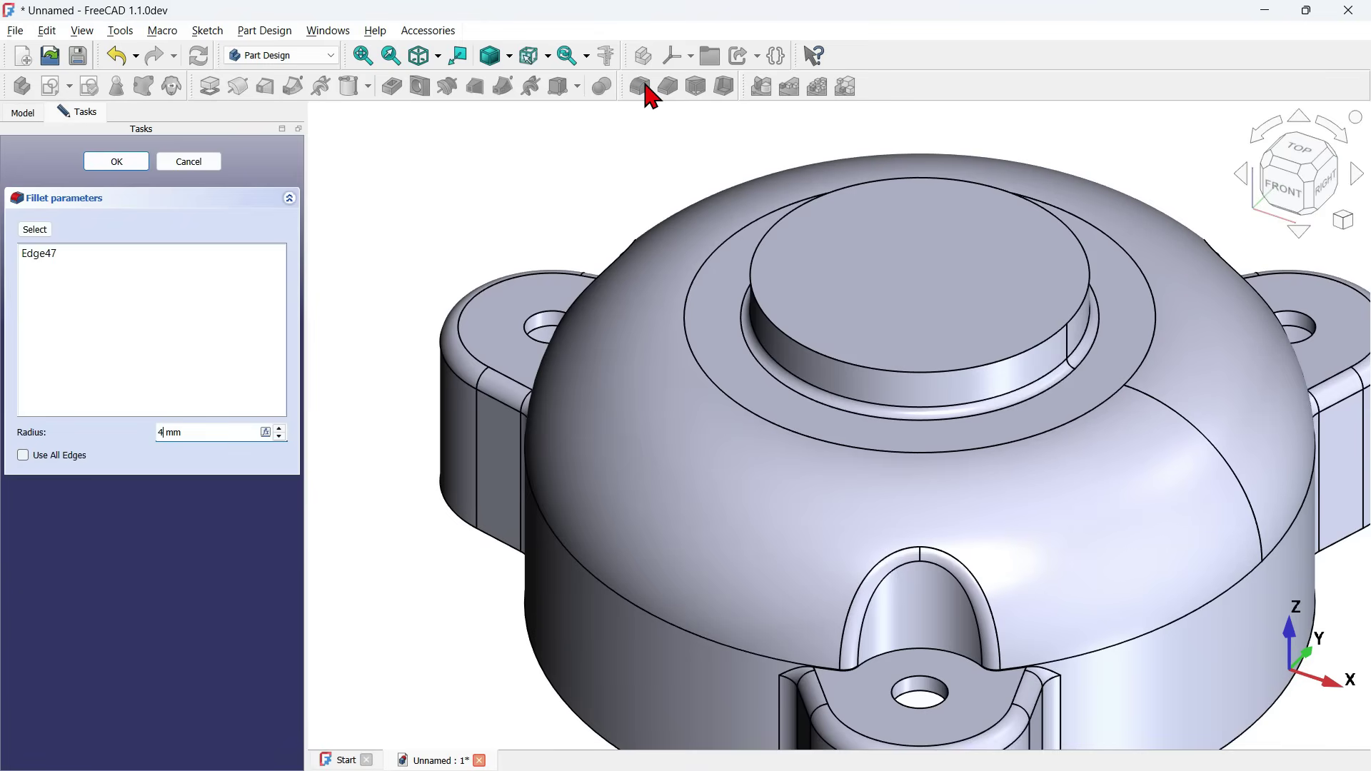
pyautogui.press('Return')
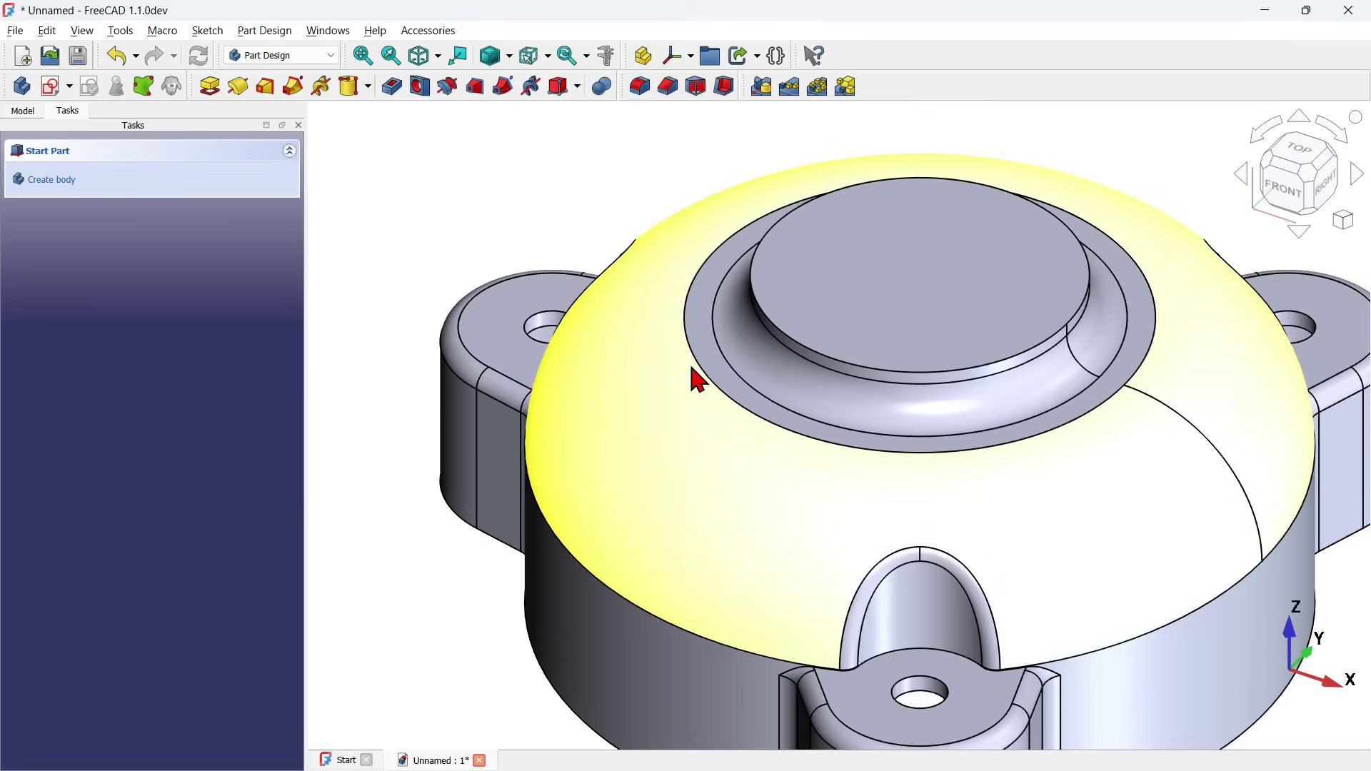
# - Compare the collar rim with reference Model_121 and apply an equal-distance chamfer to the collar's top outer edge
pyautogui.scroll(-2, 696, 380)
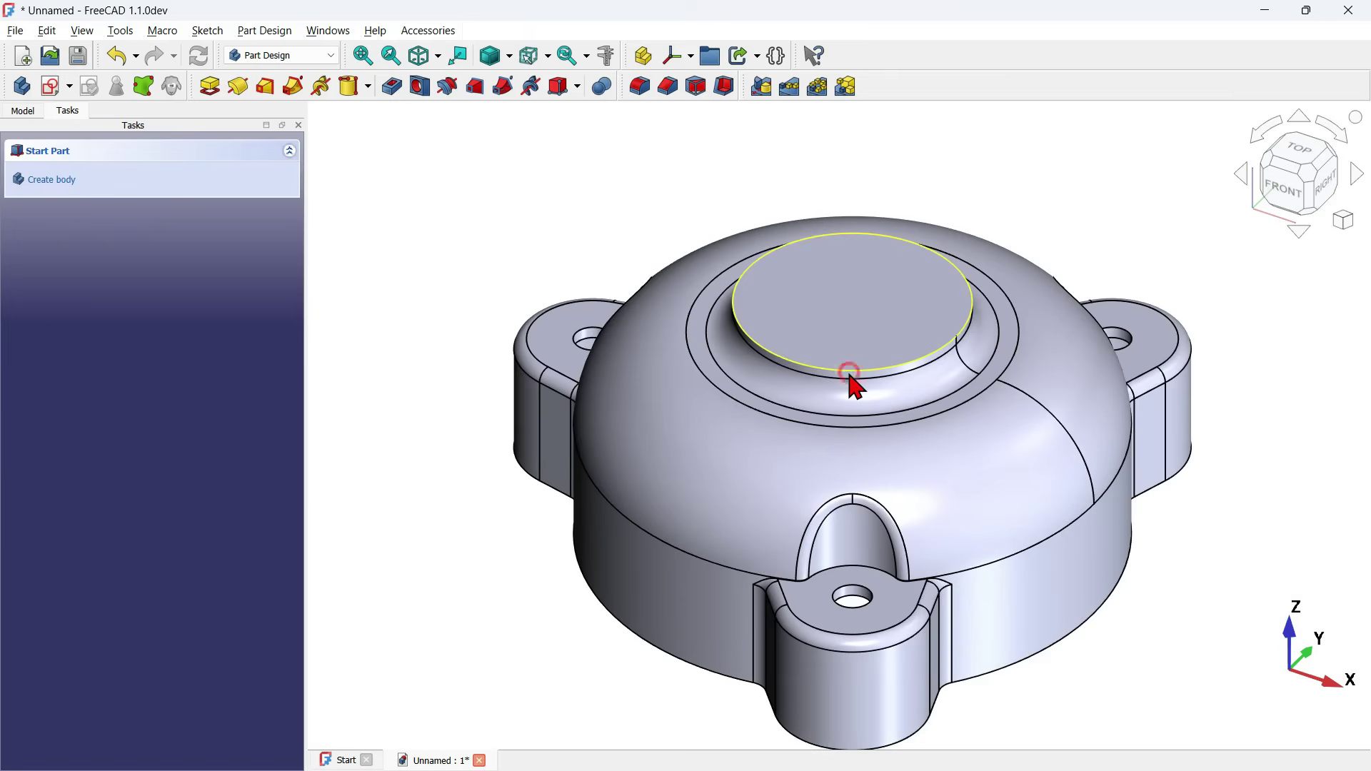
pyautogui.click(851, 376)
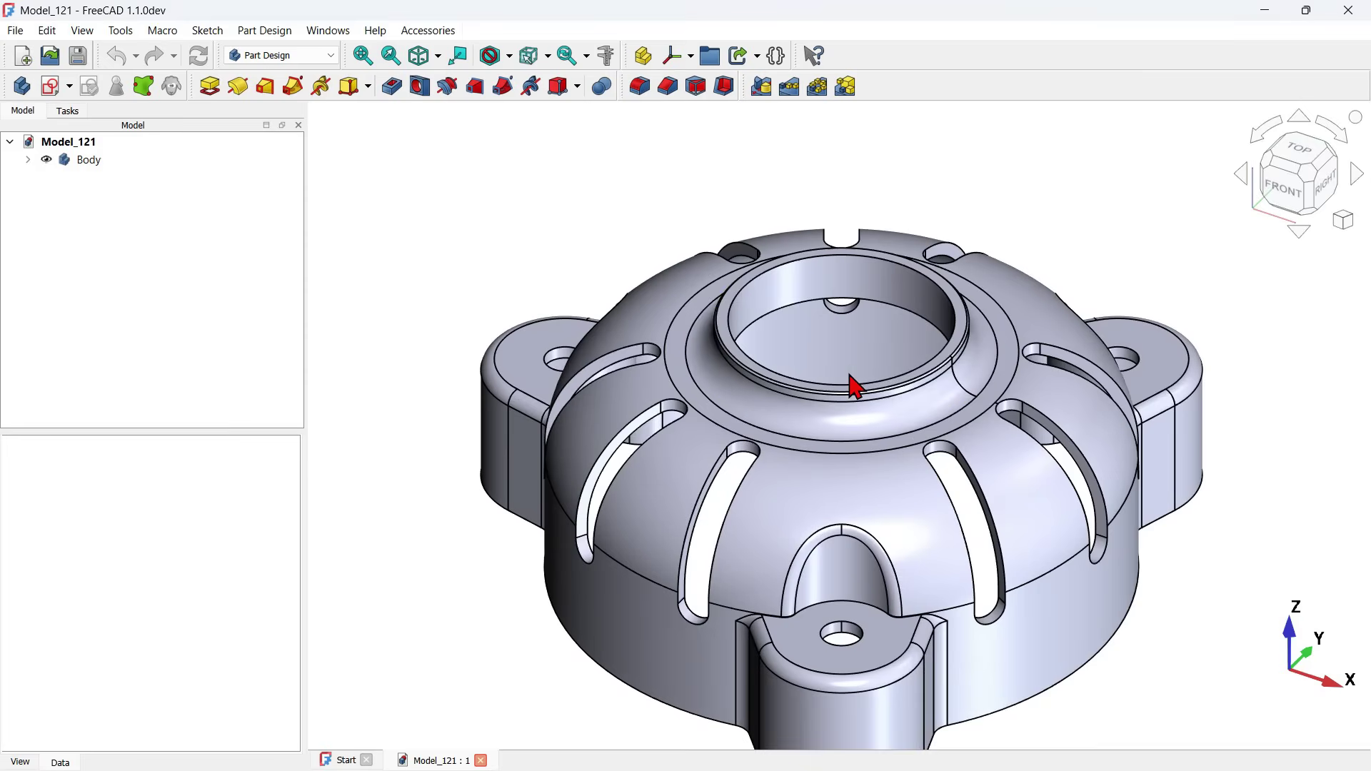
pyautogui.scroll(3, 911, 388)
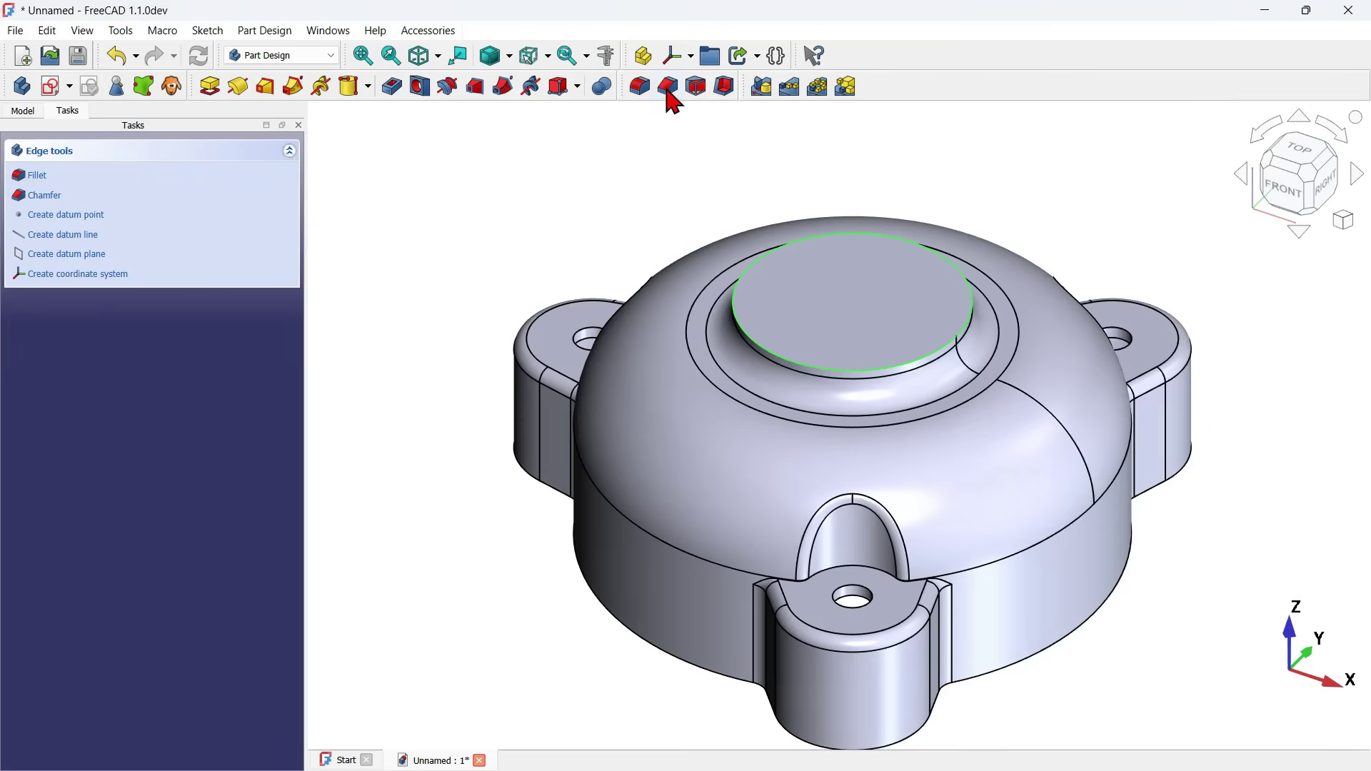
pyautogui.click(669, 89)
pyautogui.moveTo(150, 454); pyautogui.dragTo(4, 457)
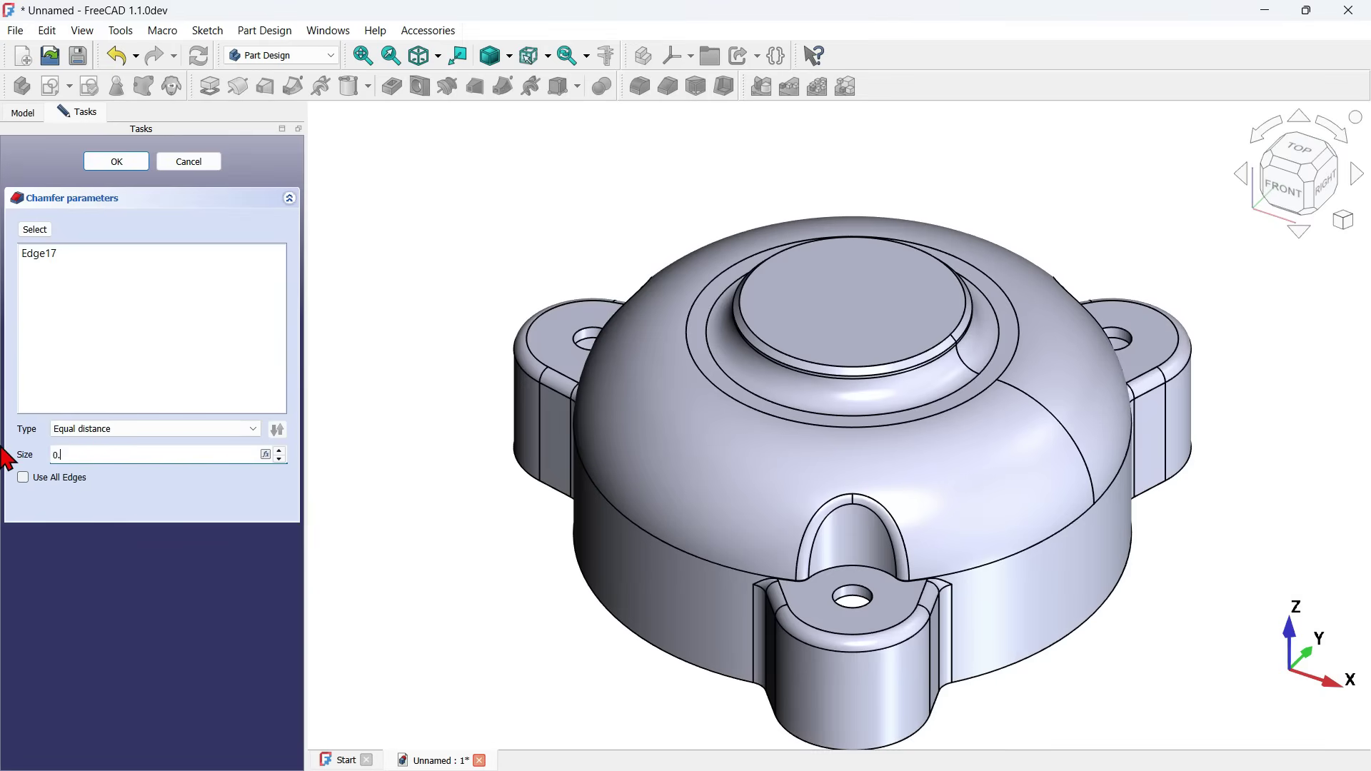
pyautogui.click(117, 160)
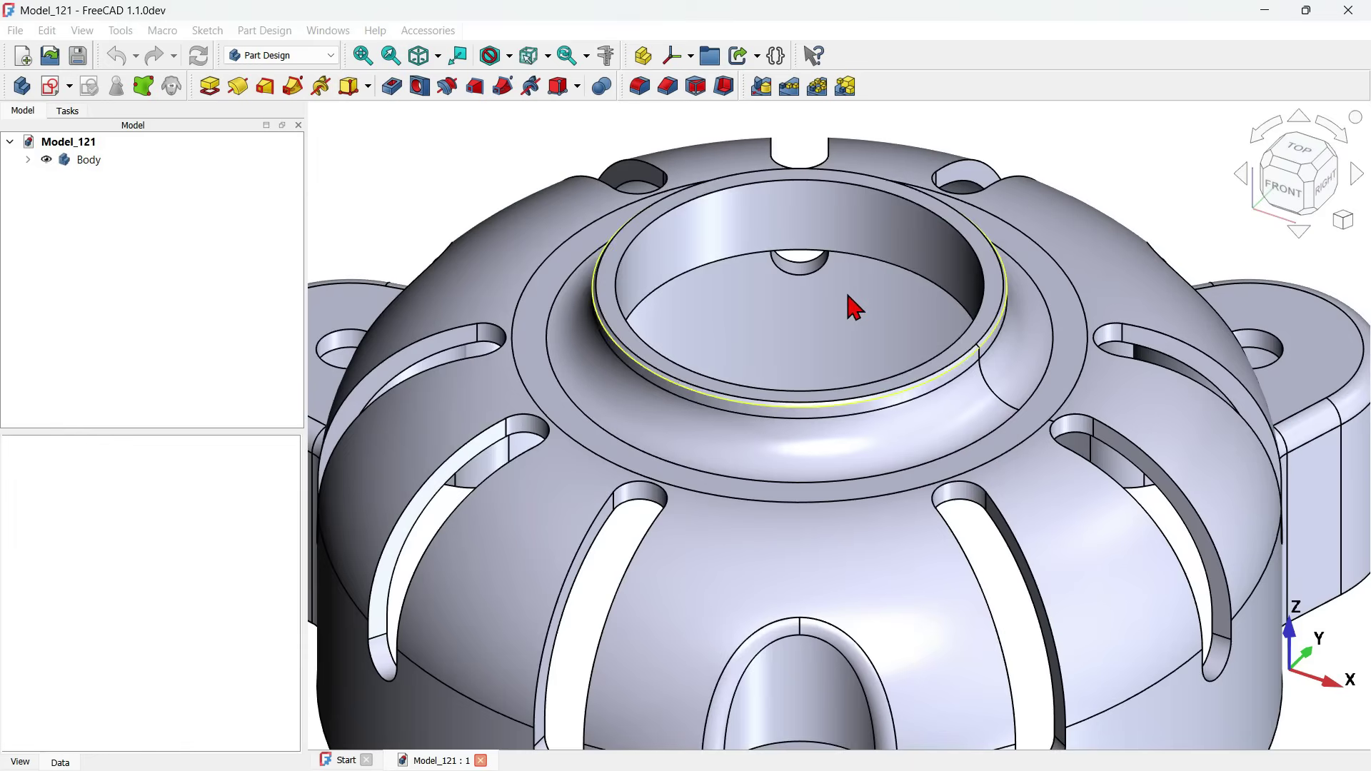
# - Bore a central Hole 32 mm in diameter and 50 mm deep through the collar's top face, matching reference Model_121
pyautogui.moveTo(1000, 269); pyautogui.dragTo(814, 300, button='middle')
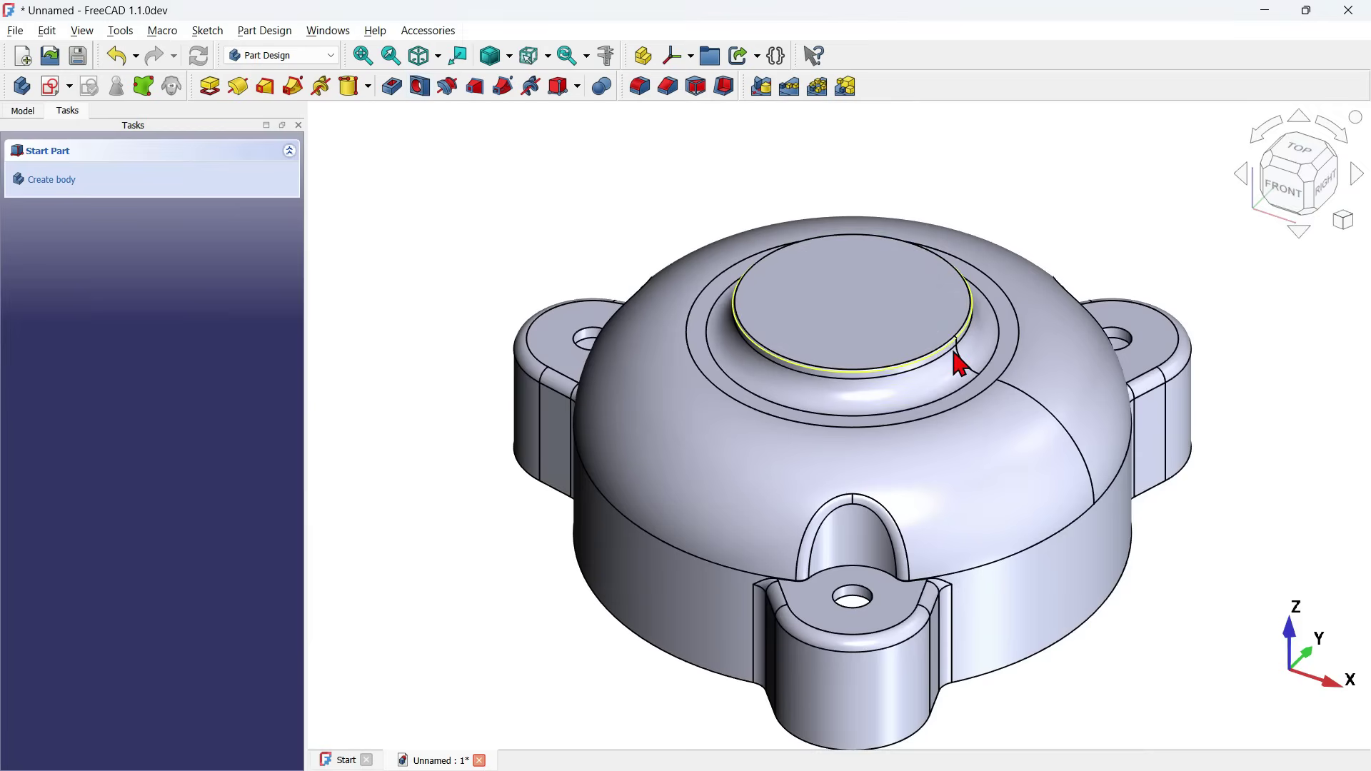
pyautogui.click(822, 311)
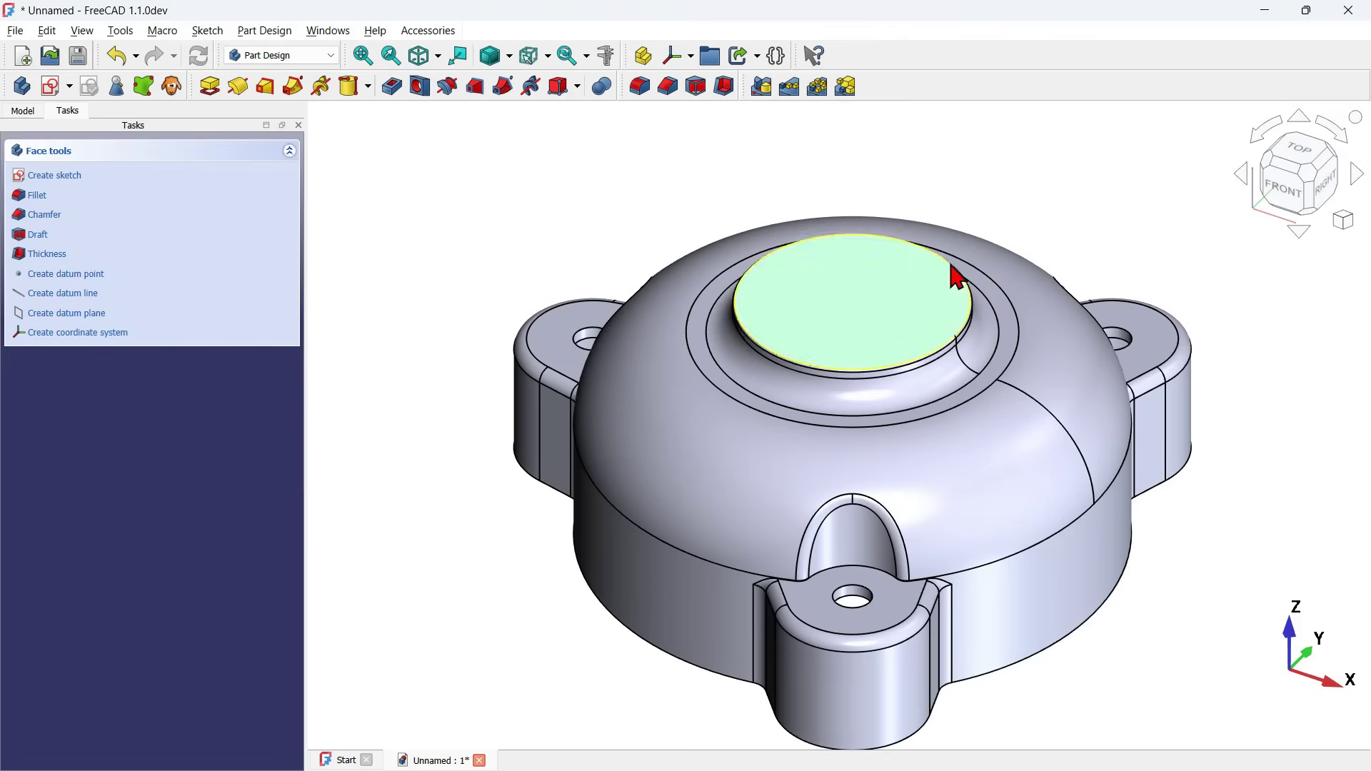
pyautogui.click(421, 87)
pyautogui.click(235, 297)
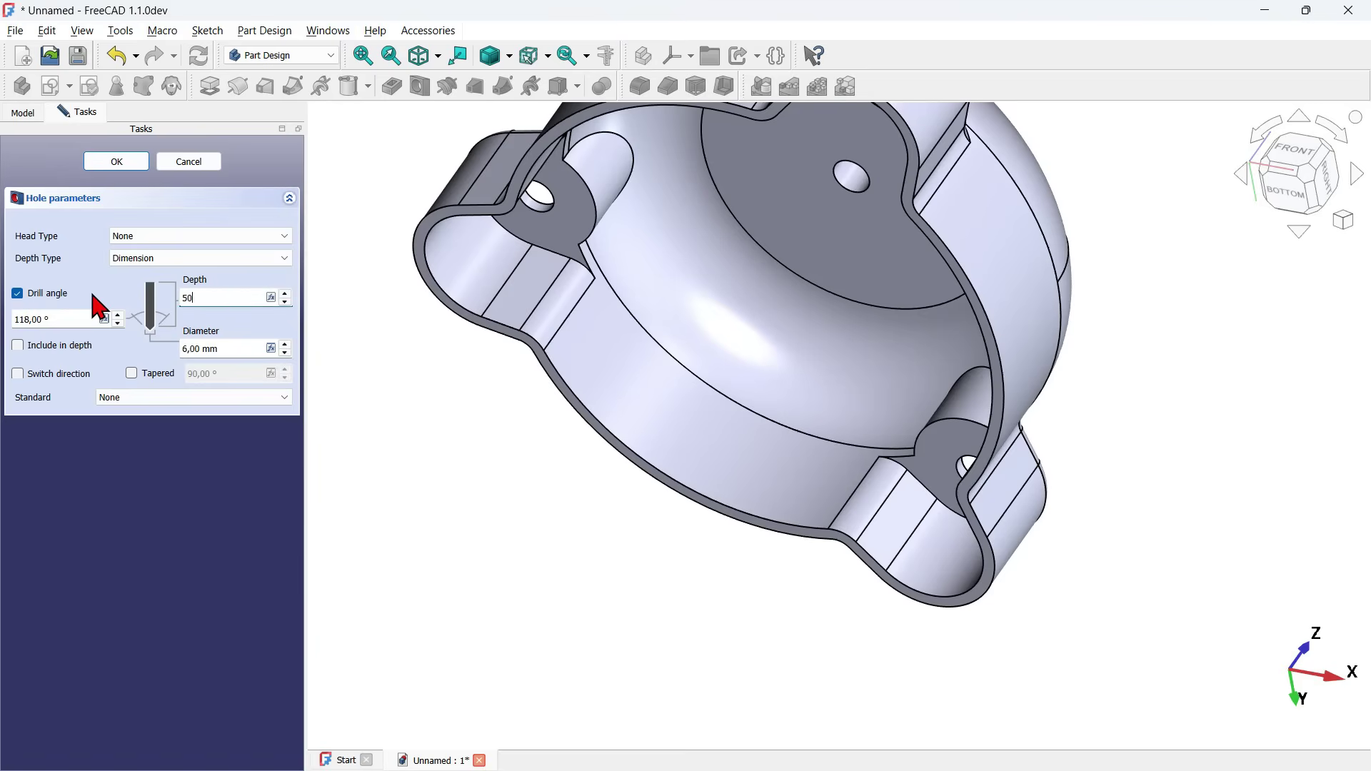
pyautogui.click(245, 347)
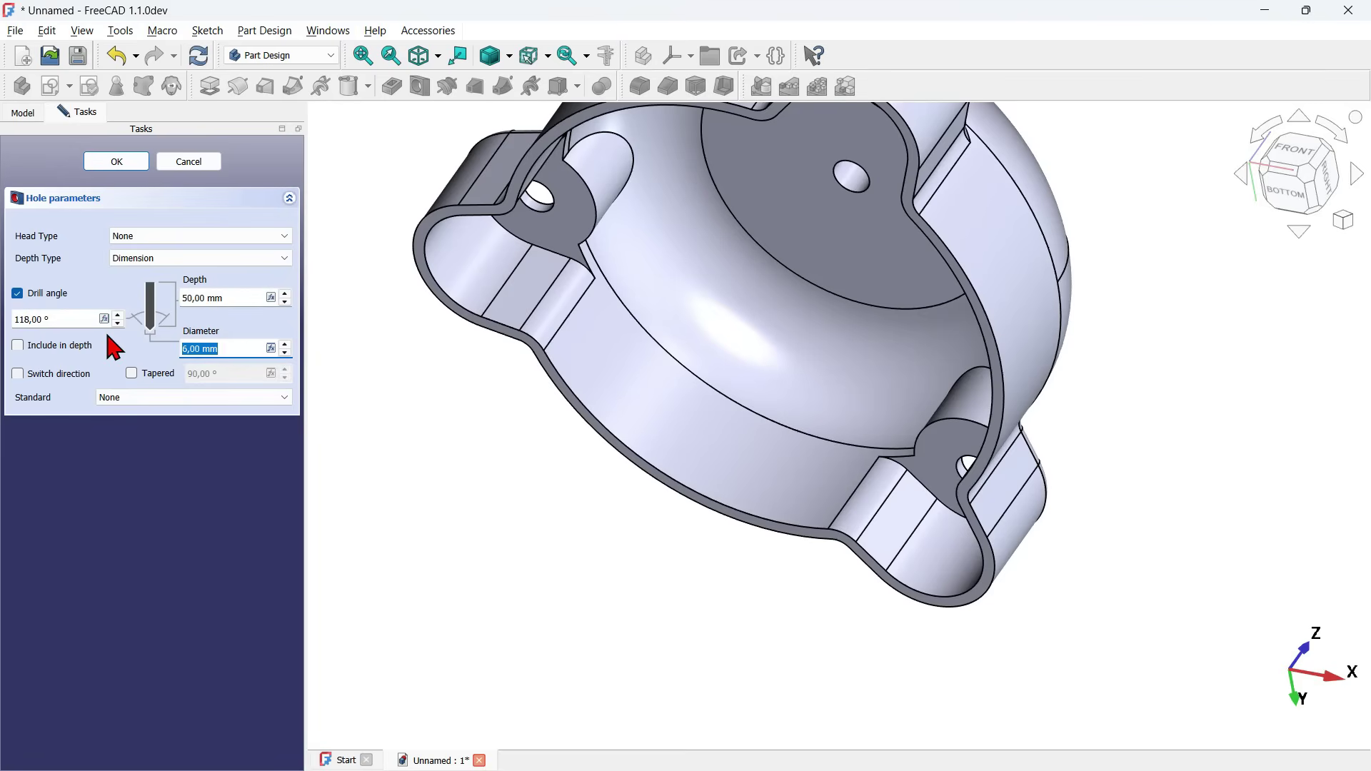
pyautogui.click(681, 511)
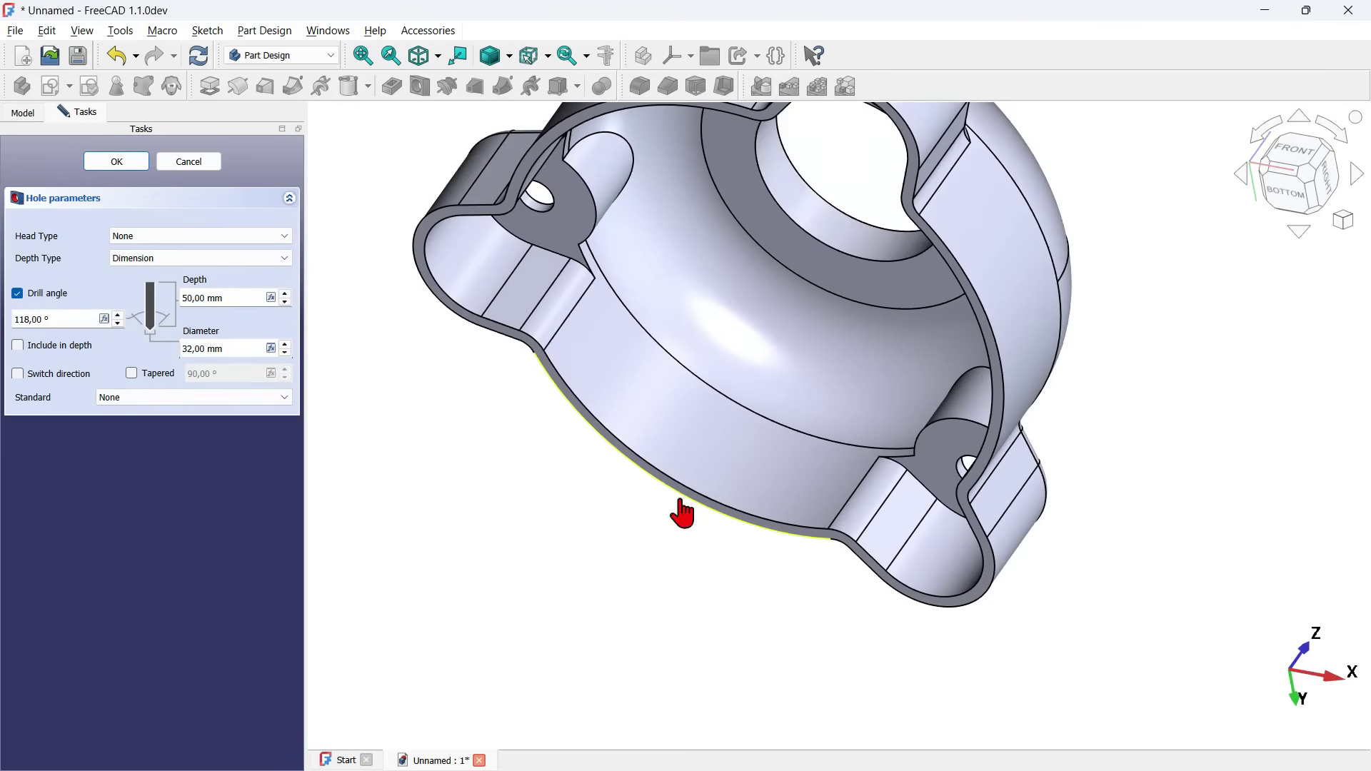
pyautogui.press('0')
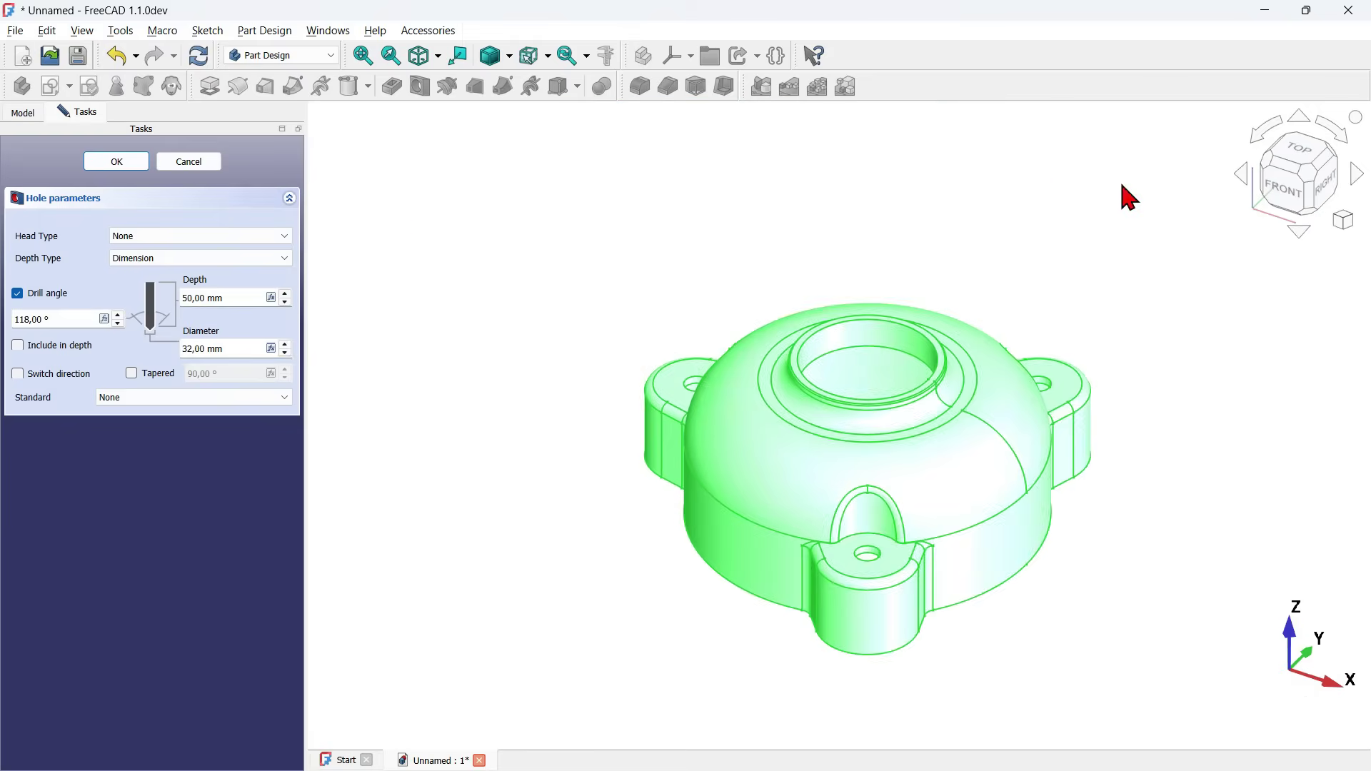
pyautogui.click(1122, 184)
pyautogui.scroll(3, 947, 316)
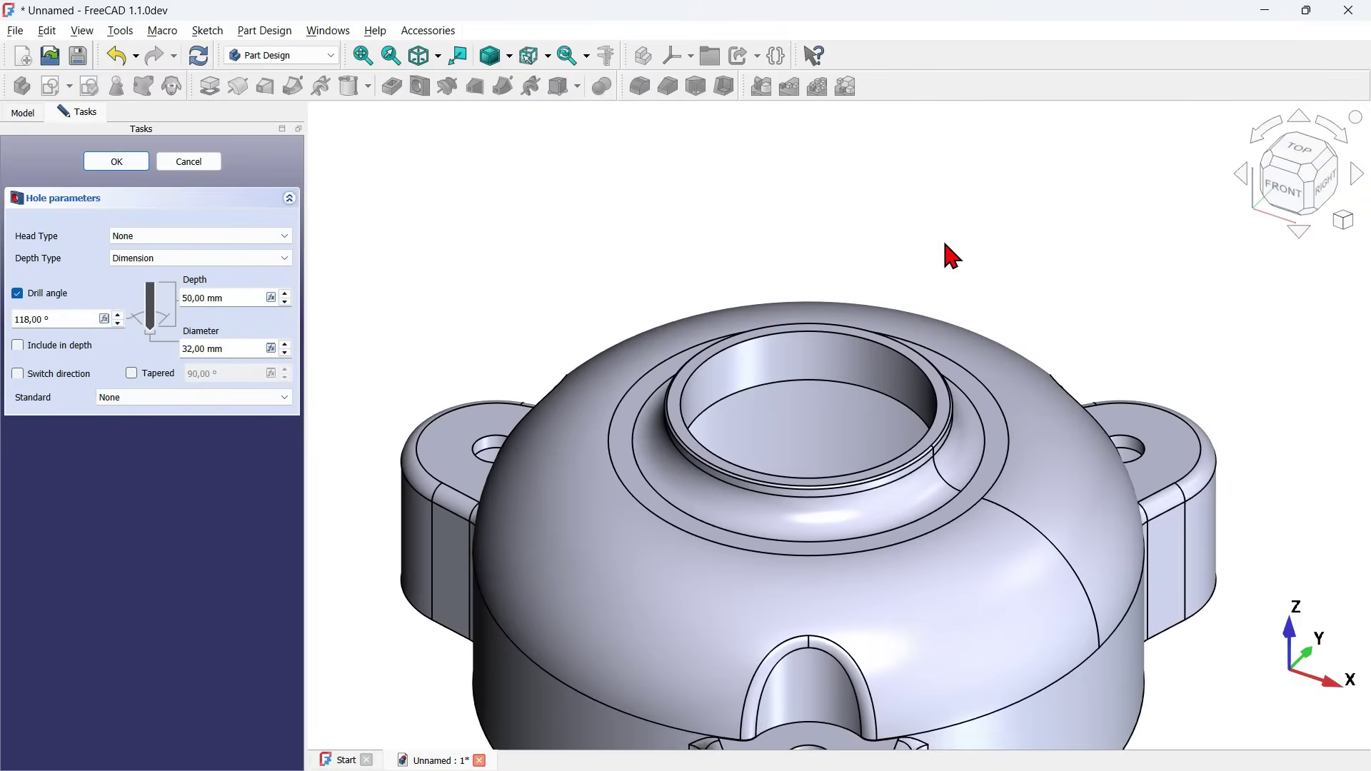
pyautogui.moveTo(952, 255); pyautogui.dragTo(822, 300, button='middle')
pyautogui.click(129, 160)
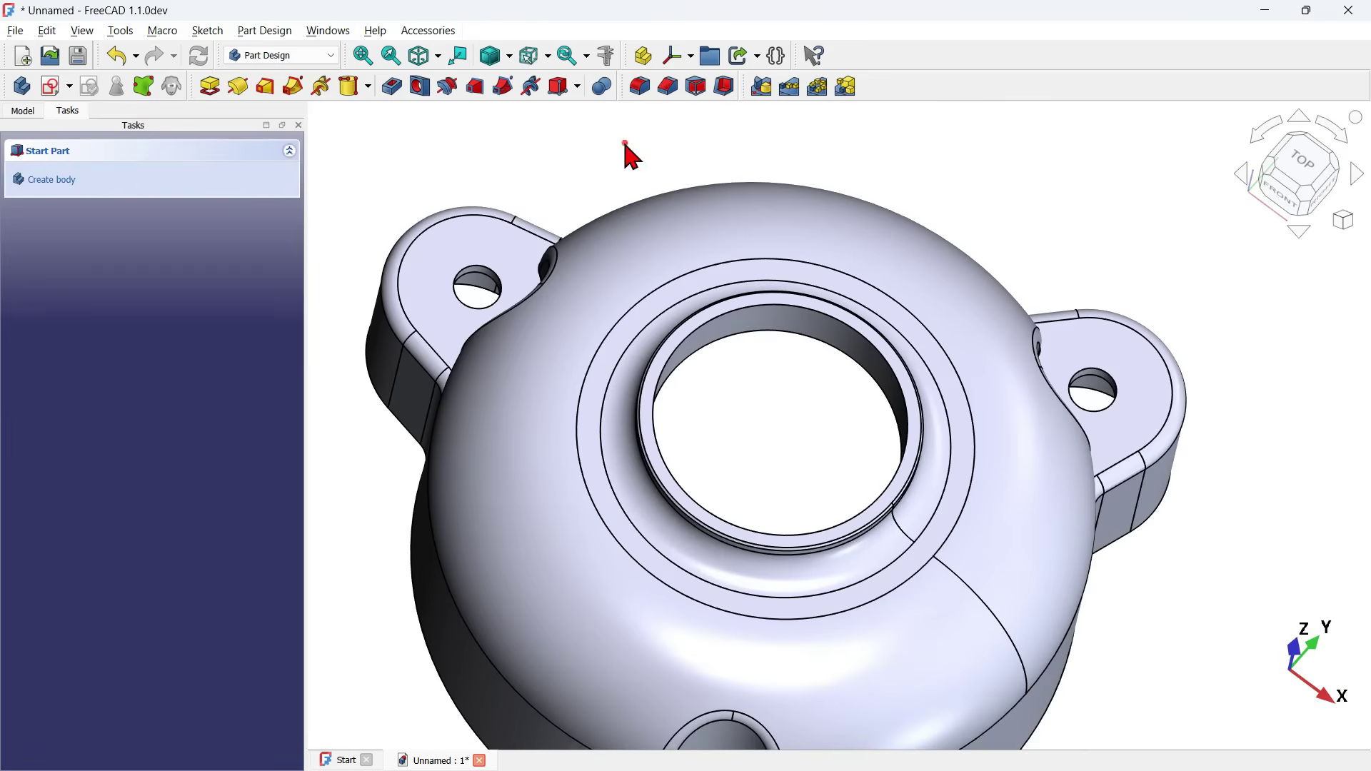
# - Examine the layout of the radial vent slots on reference Model_121 from above
pyautogui.press('0')
pyautogui.moveTo(931, 230)
pyautogui.mouseDown(button='middle')
pyautogui.moveTo(958, 284)
pyautogui.moveTo(925, 236)
pyautogui.moveTo(997, 236)
pyautogui.moveTo(950, 221)
pyautogui.moveTo(955, 235)
pyautogui.mouseUp(button='middle')
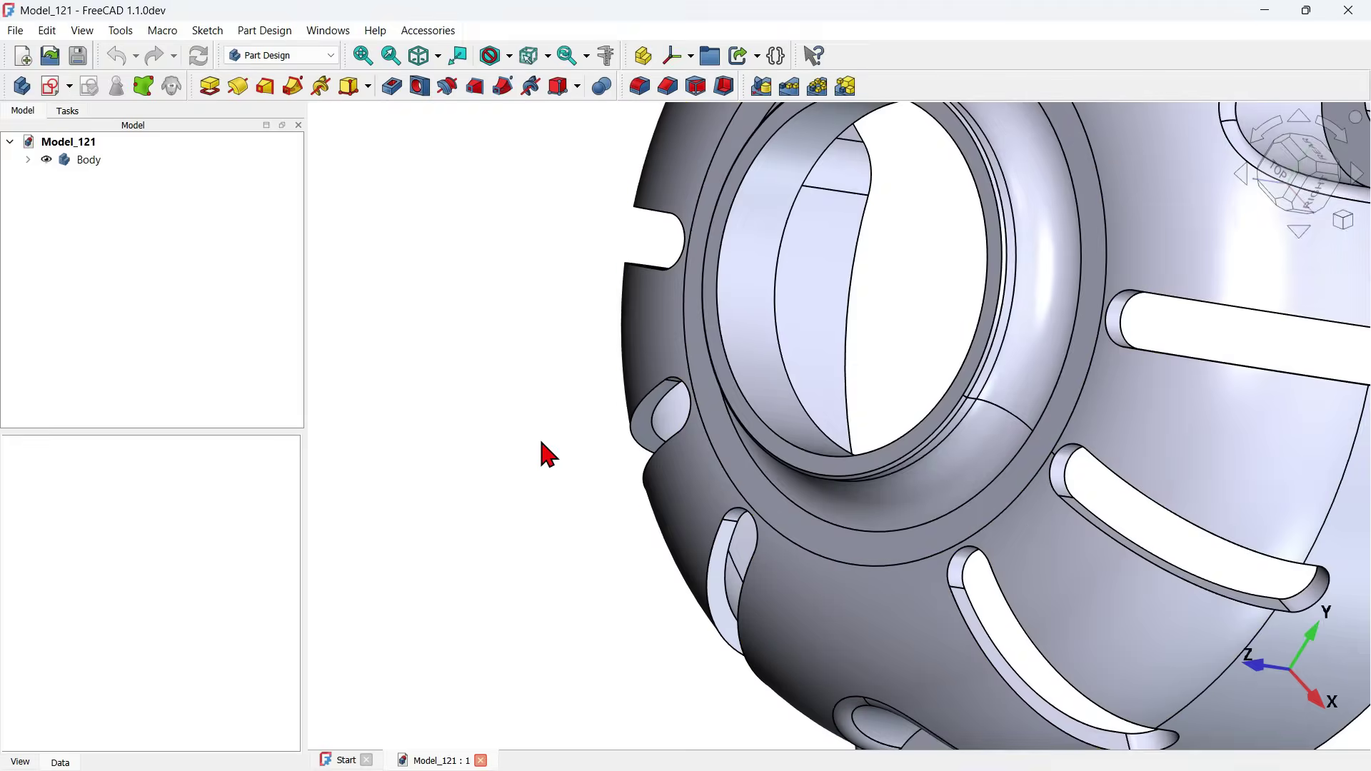
pyautogui.press('0')
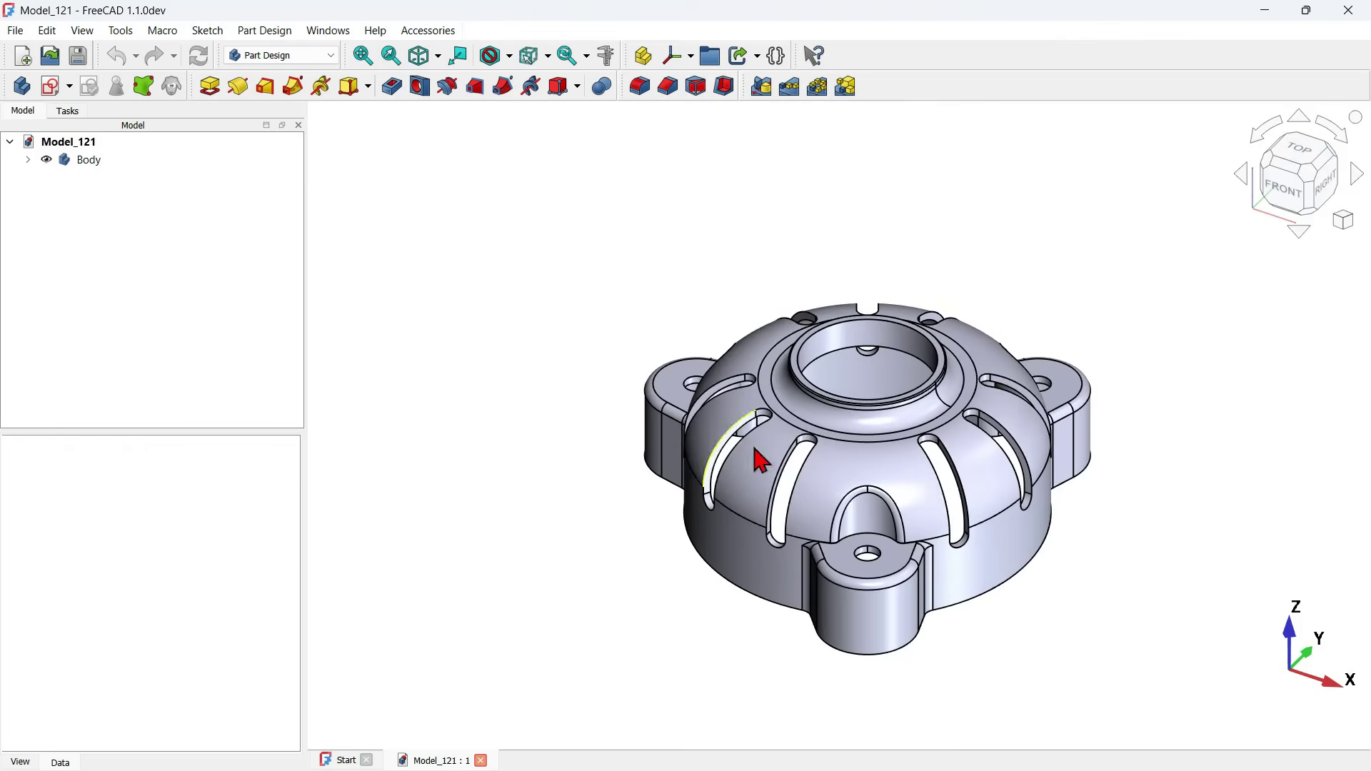
pyautogui.click(1294, 166)
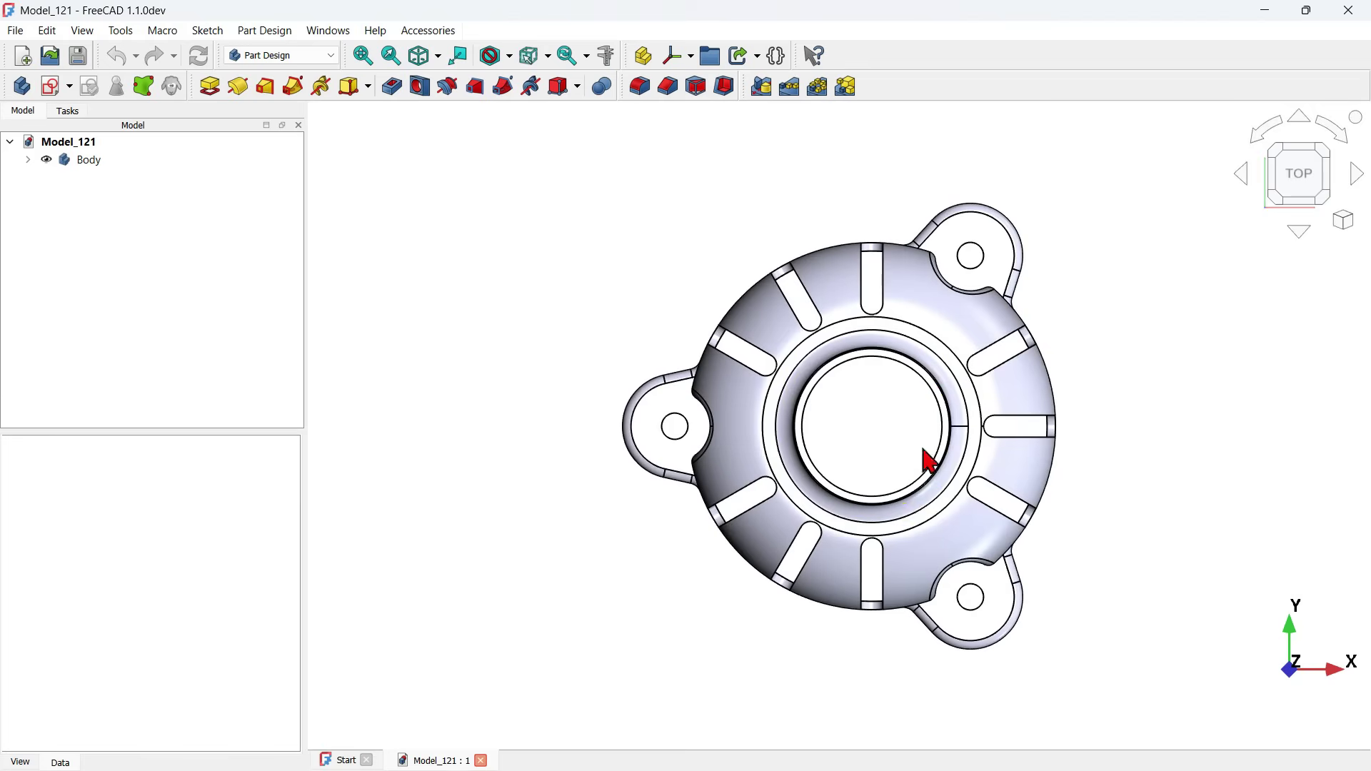
pyautogui.scroll(1, 917, 509)
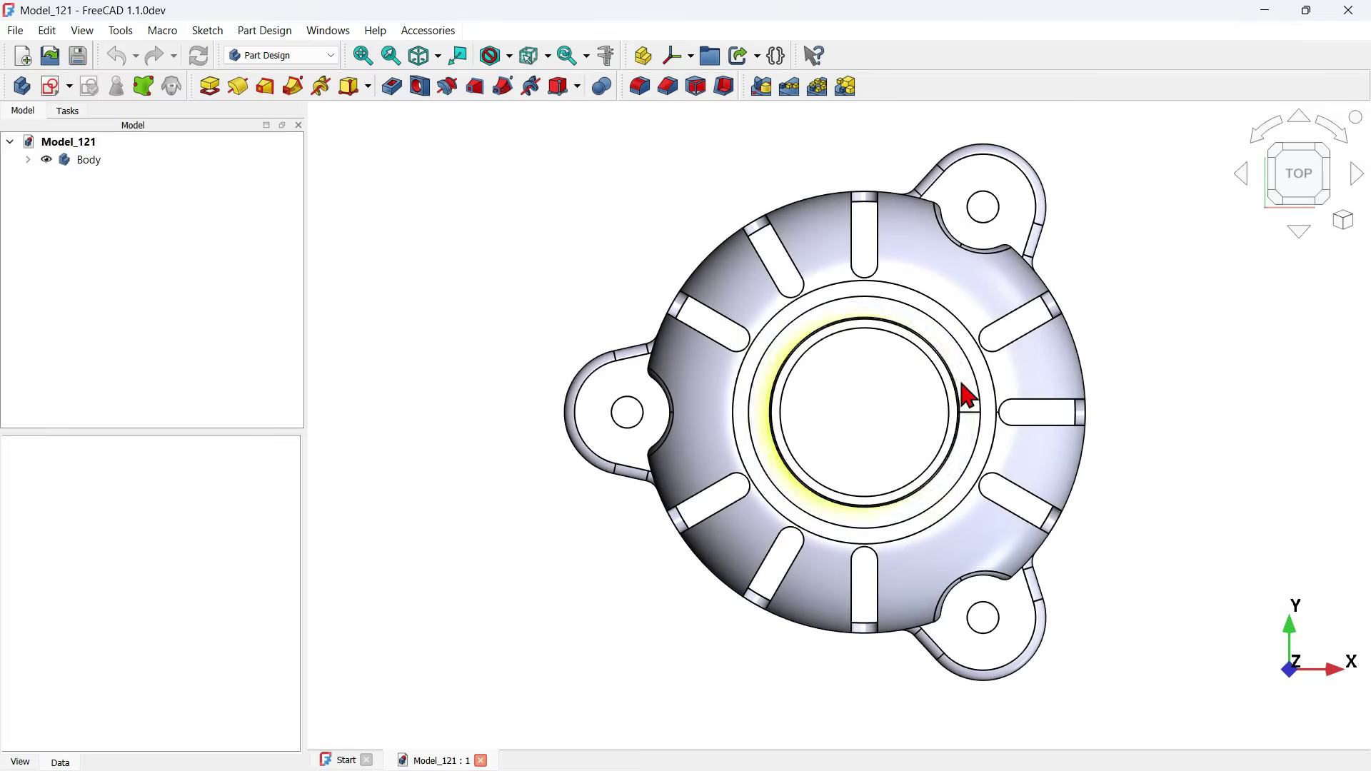
# - Check the vent slot layout on reference Model_121 and start a new sketch on the collar's annular top face in the working model
pyautogui.scroll(1, 896, 455)
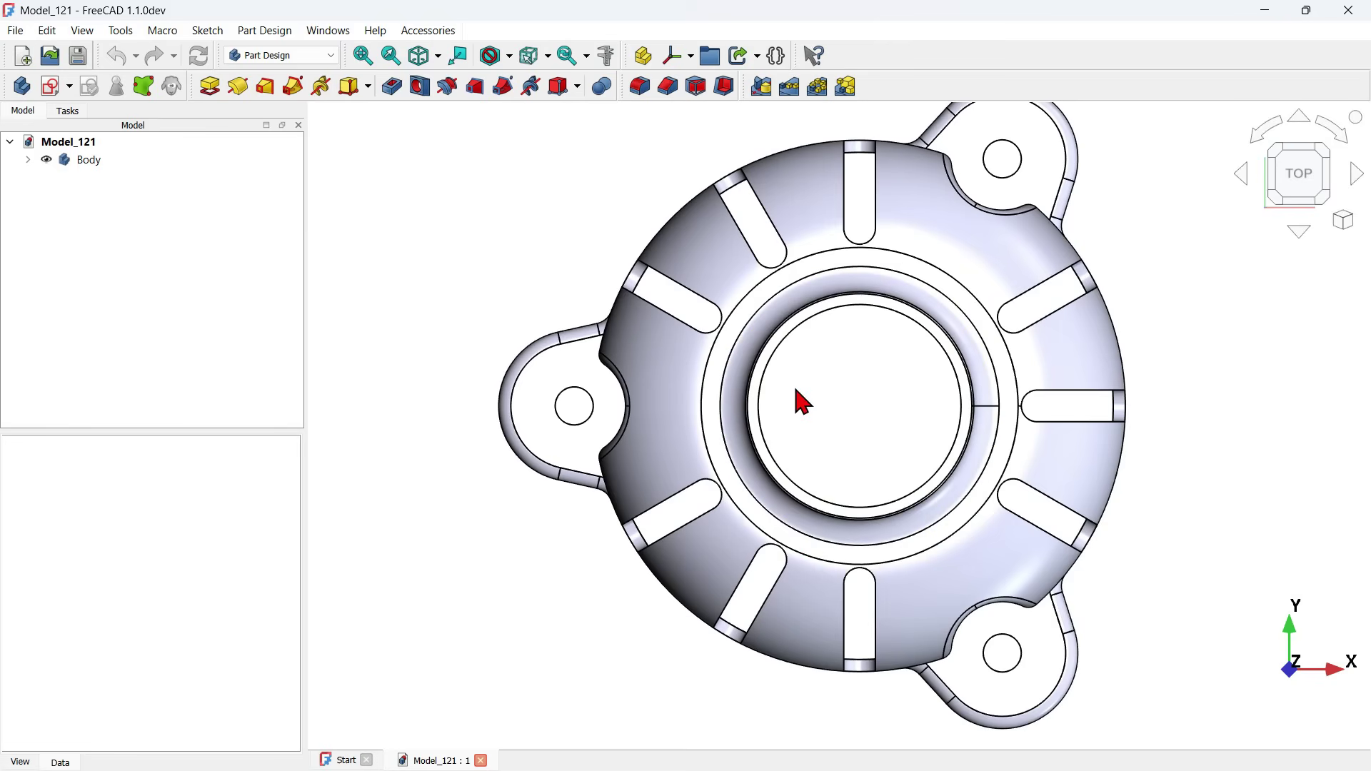
pyautogui.press('0')
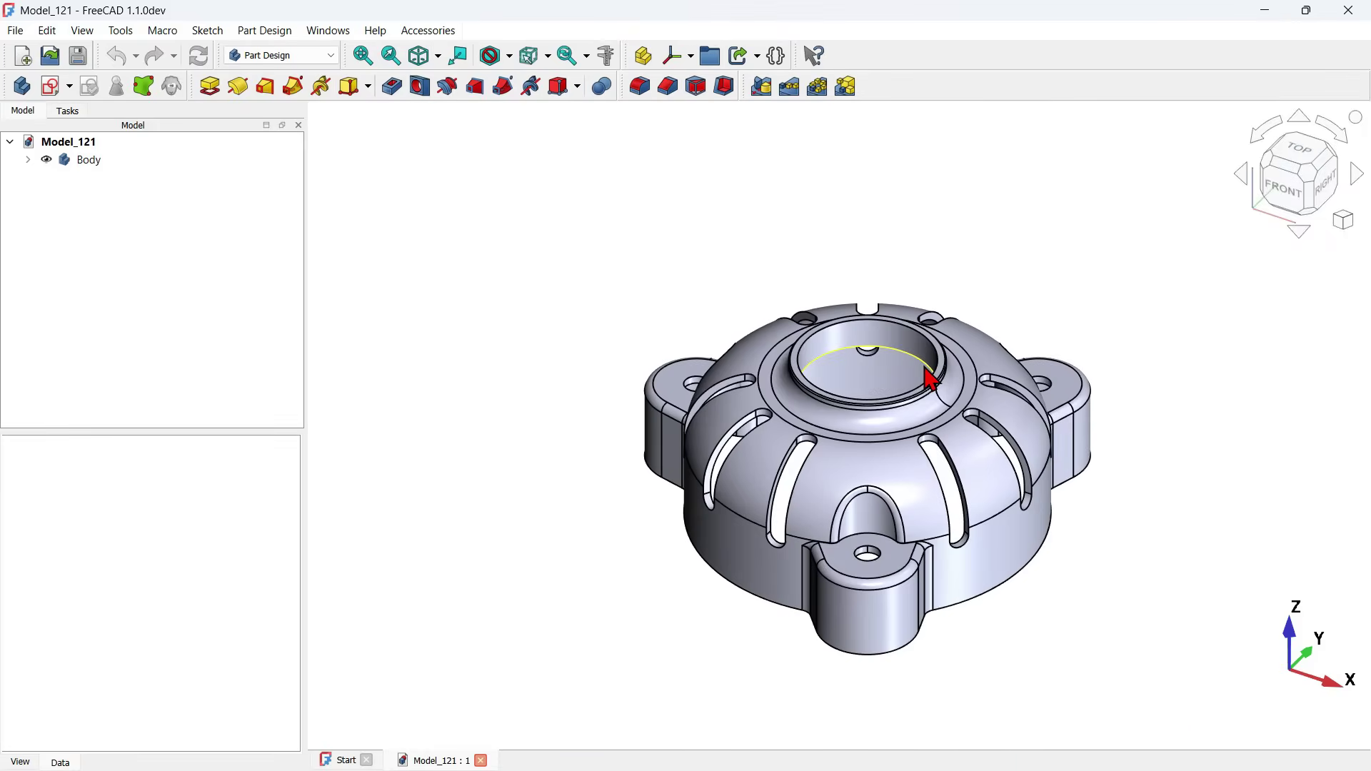
pyautogui.hotkey('alt', 'Tab')
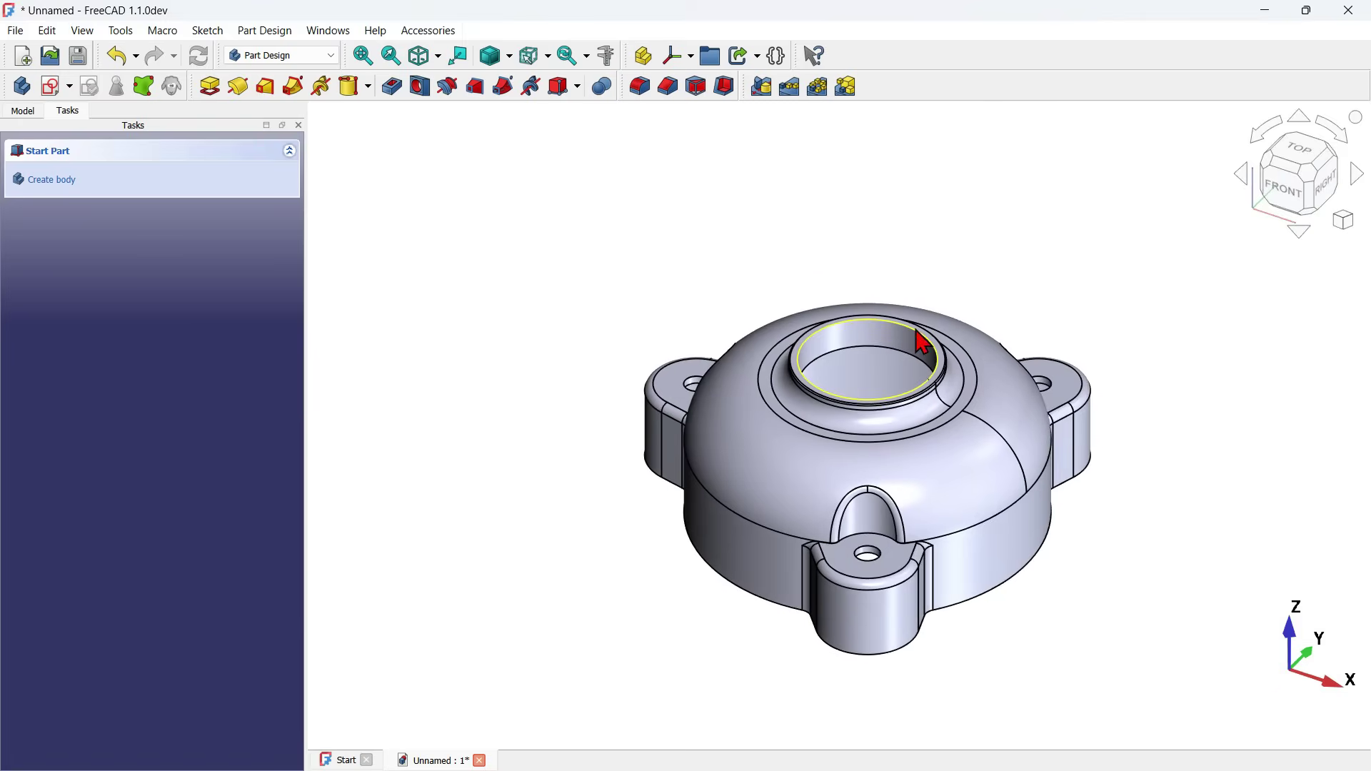
pyautogui.scroll(5, 921, 341)
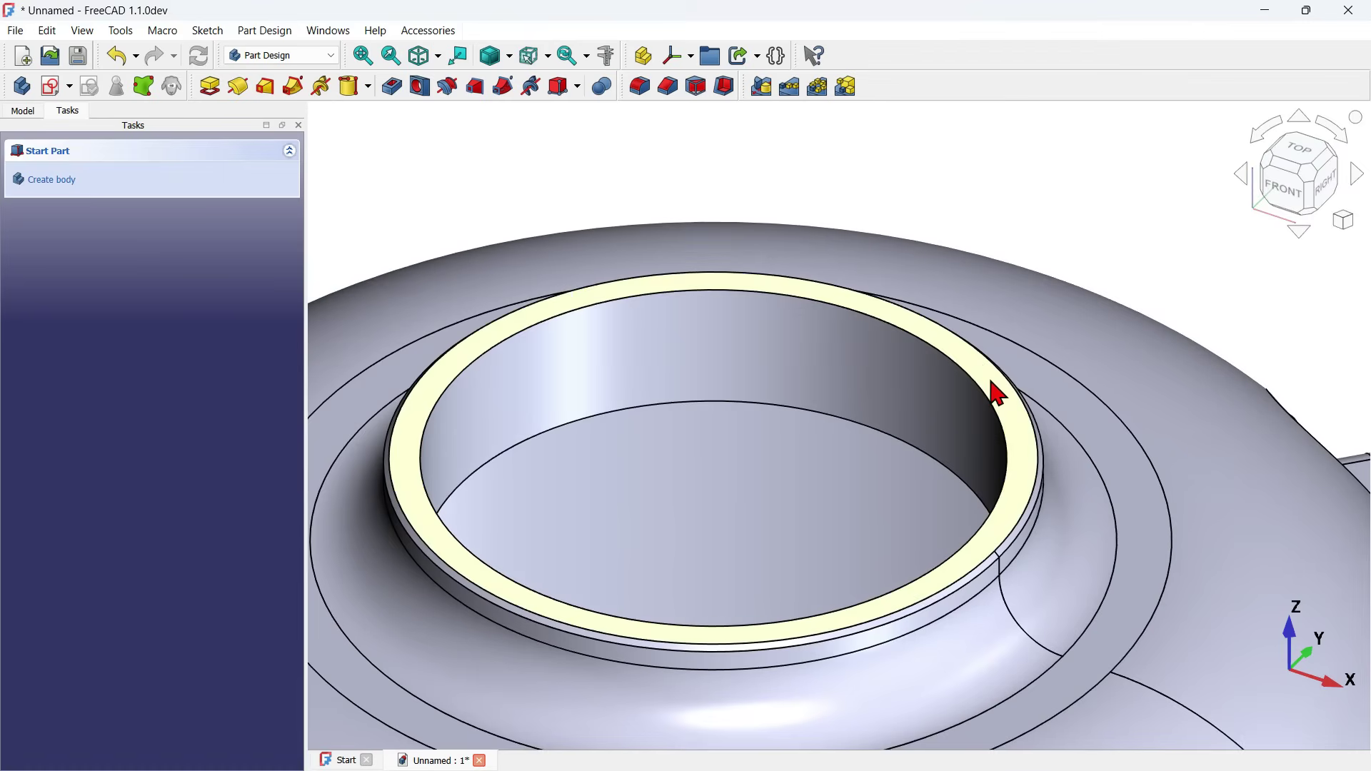
pyautogui.click(995, 389)
pyautogui.click(56, 91)
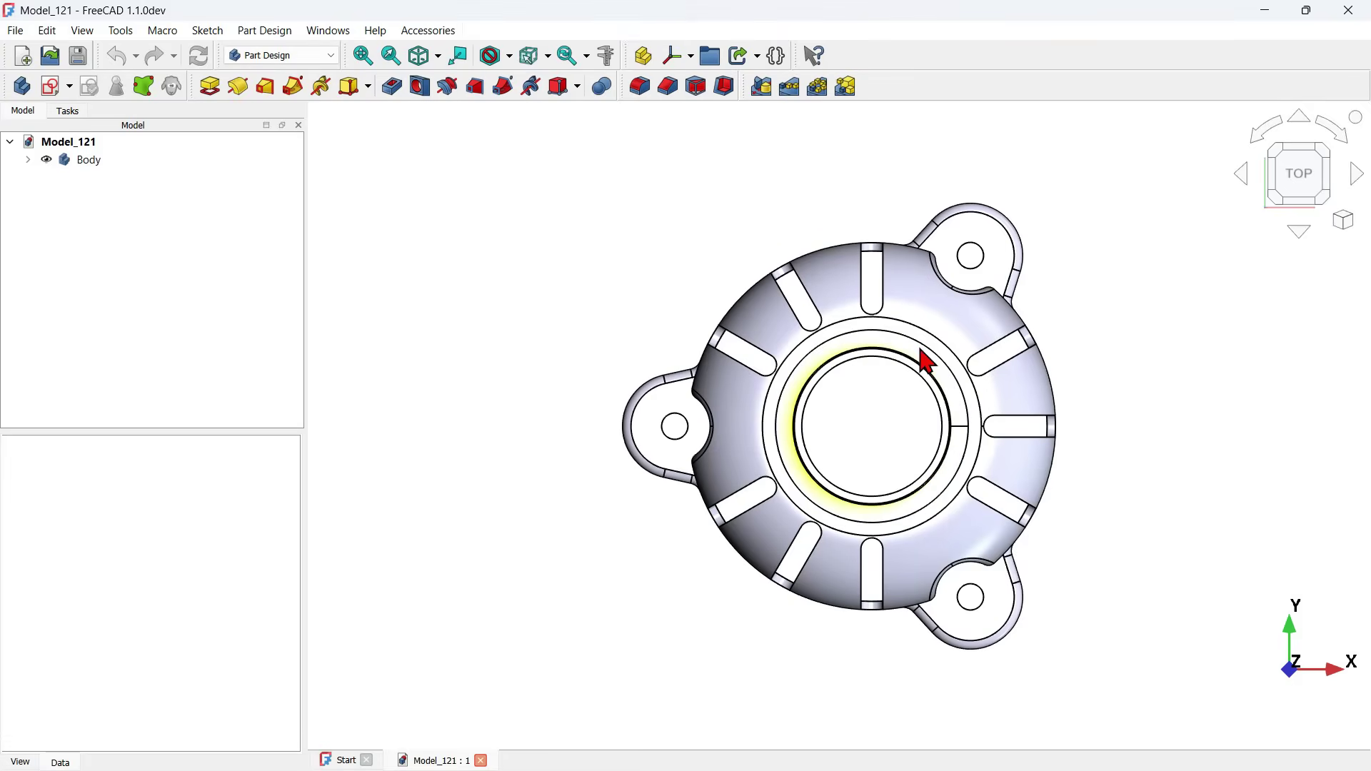
pyautogui.scroll(4, 867, 701)
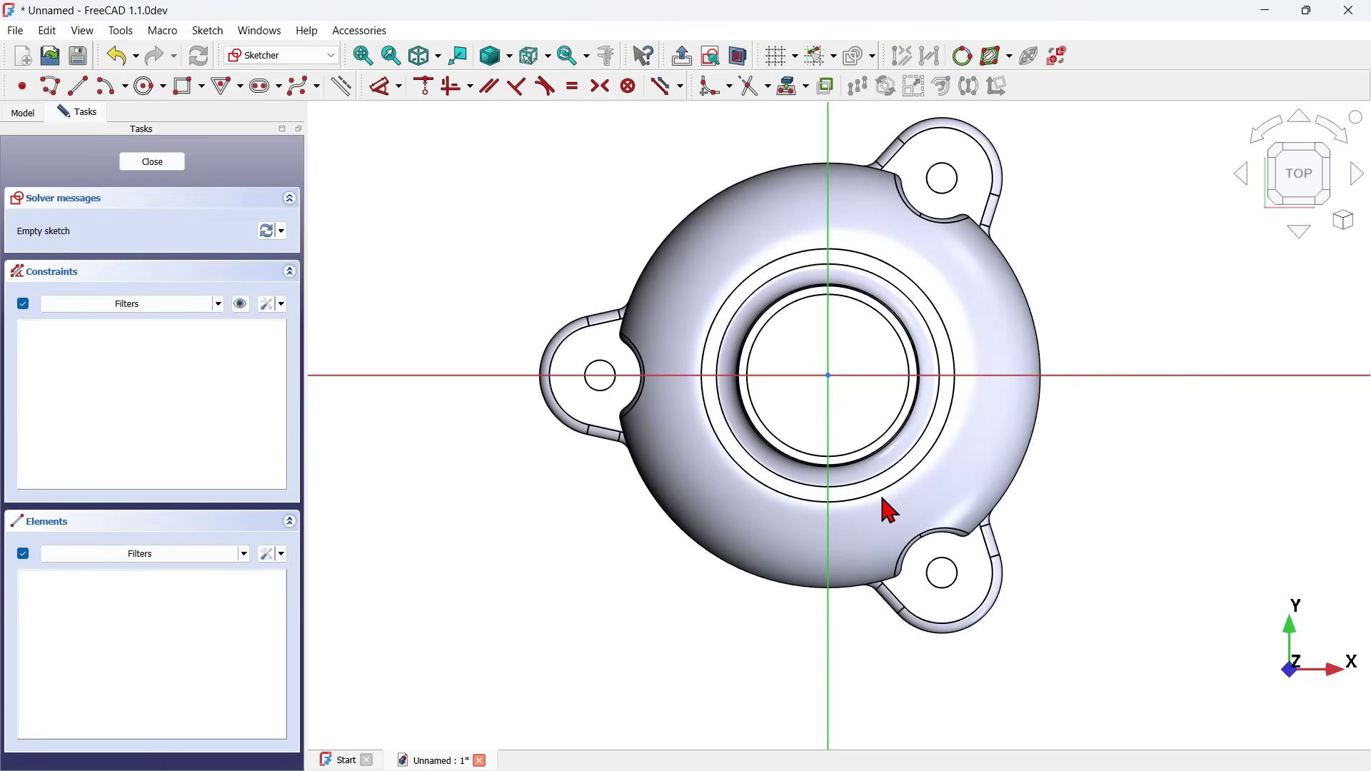
# - Sketch a slot about 52 mm long extending outward from the dome, with both arc centres constrained to the vertical axis
pyautogui.click(267, 85)
pyautogui.scroll(-2, 618, 337)
pyautogui.click(771, 472)
pyautogui.rightClick(823, 671)
pyautogui.click(843, 635)
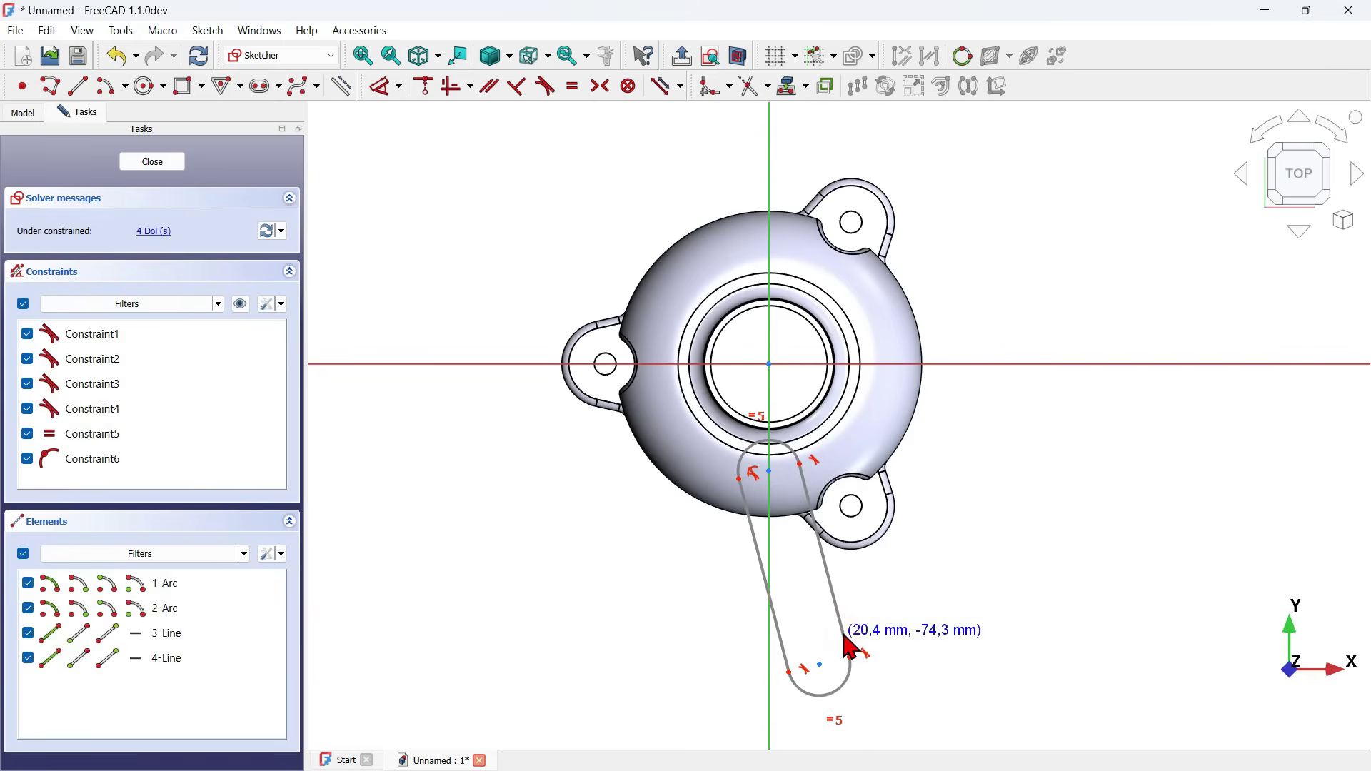
pyautogui.click(425, 86)
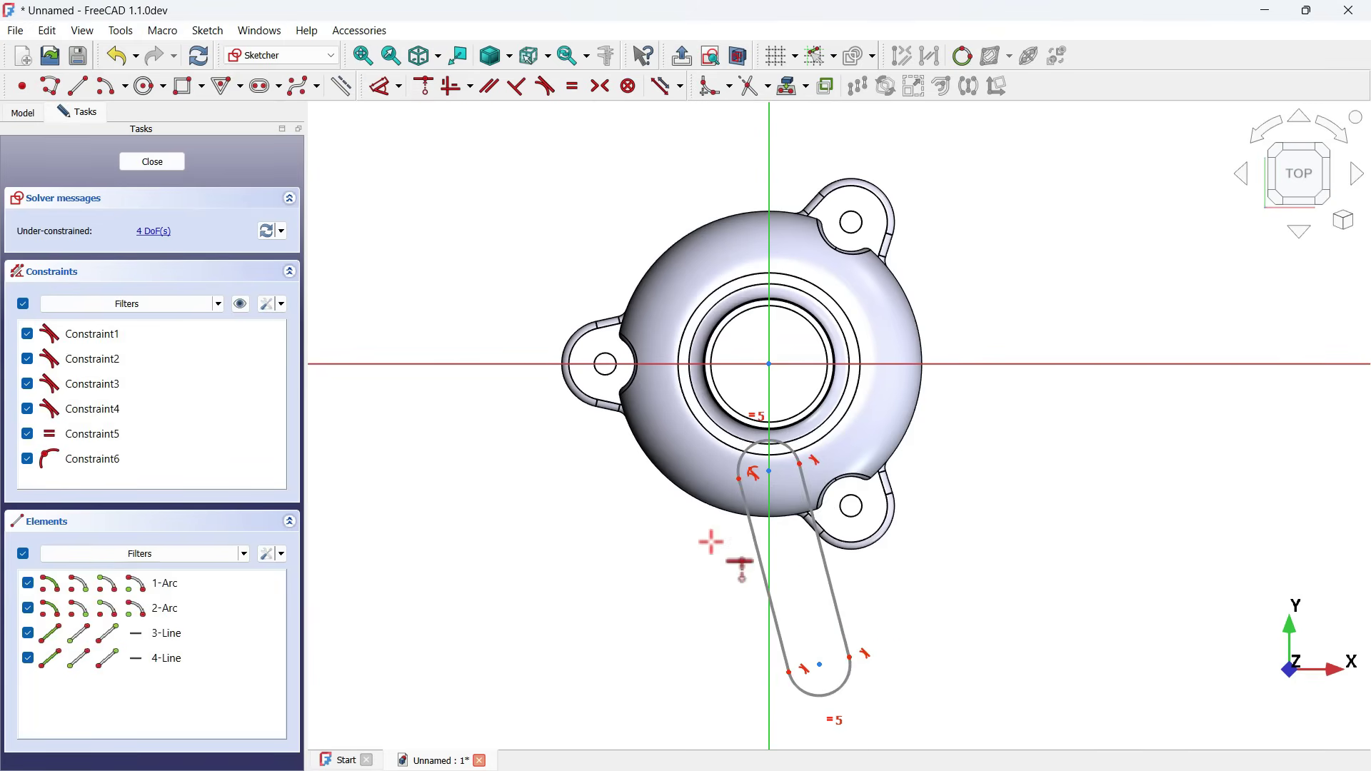
pyautogui.click(819, 665)
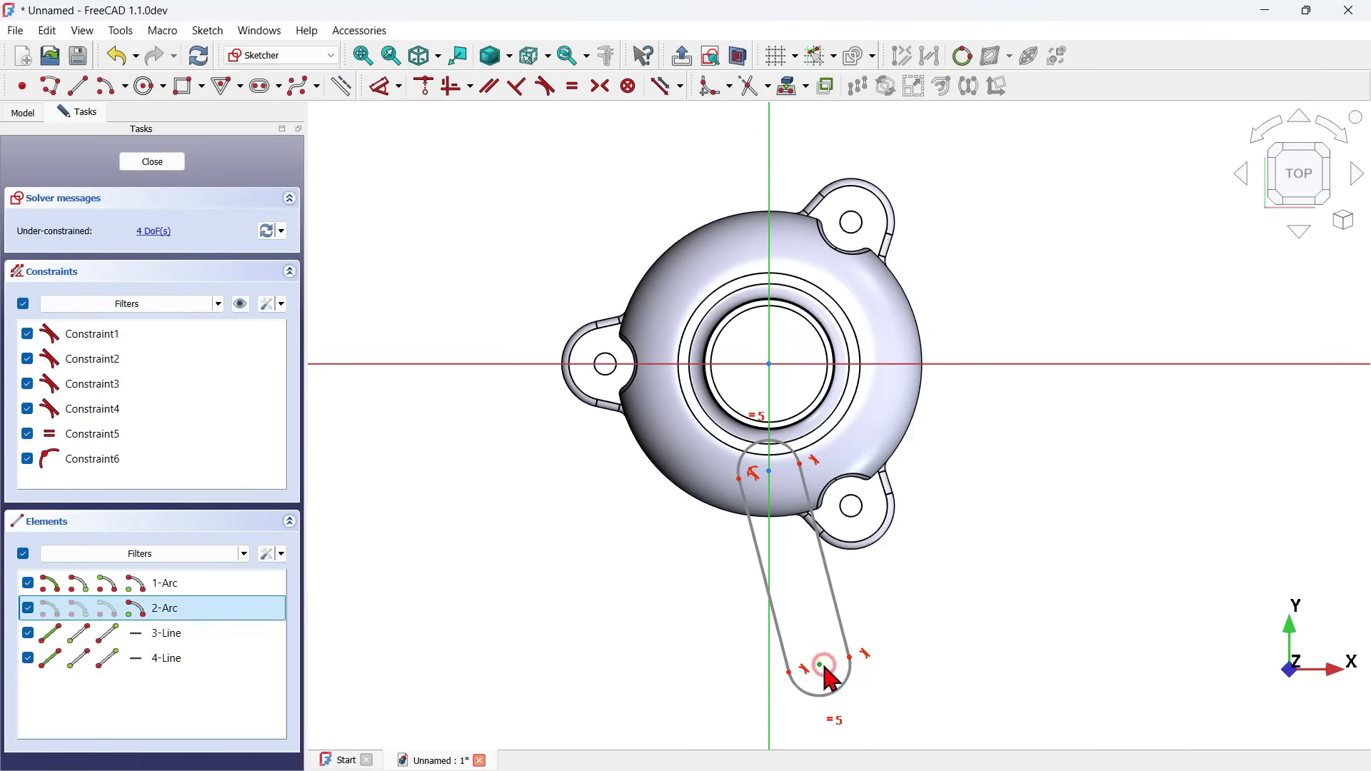
pyautogui.click(765, 680)
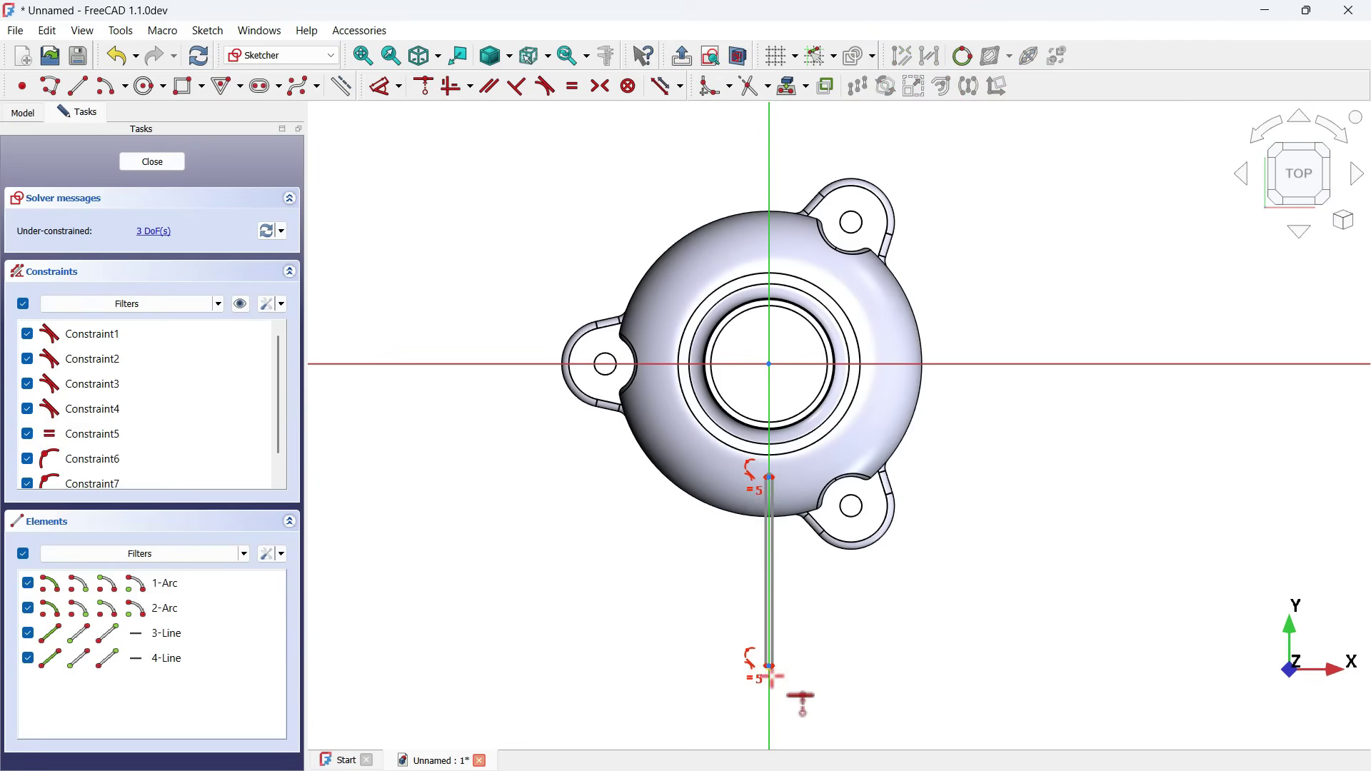
# - Dimension the slot's width between its two straight sides as 2.5 mm
pyautogui.scroll(2, 783, 673)
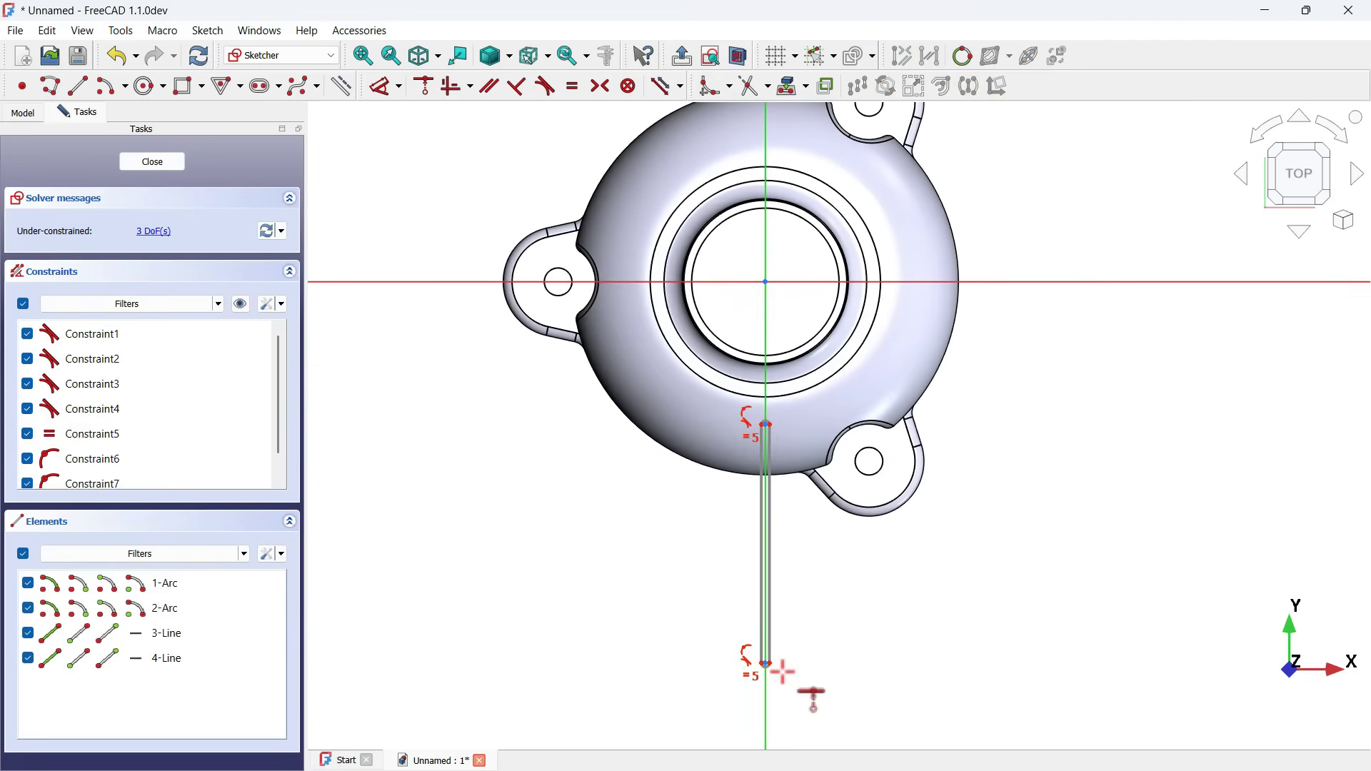
pyautogui.click(379, 86)
pyautogui.scroll(2, 735, 400)
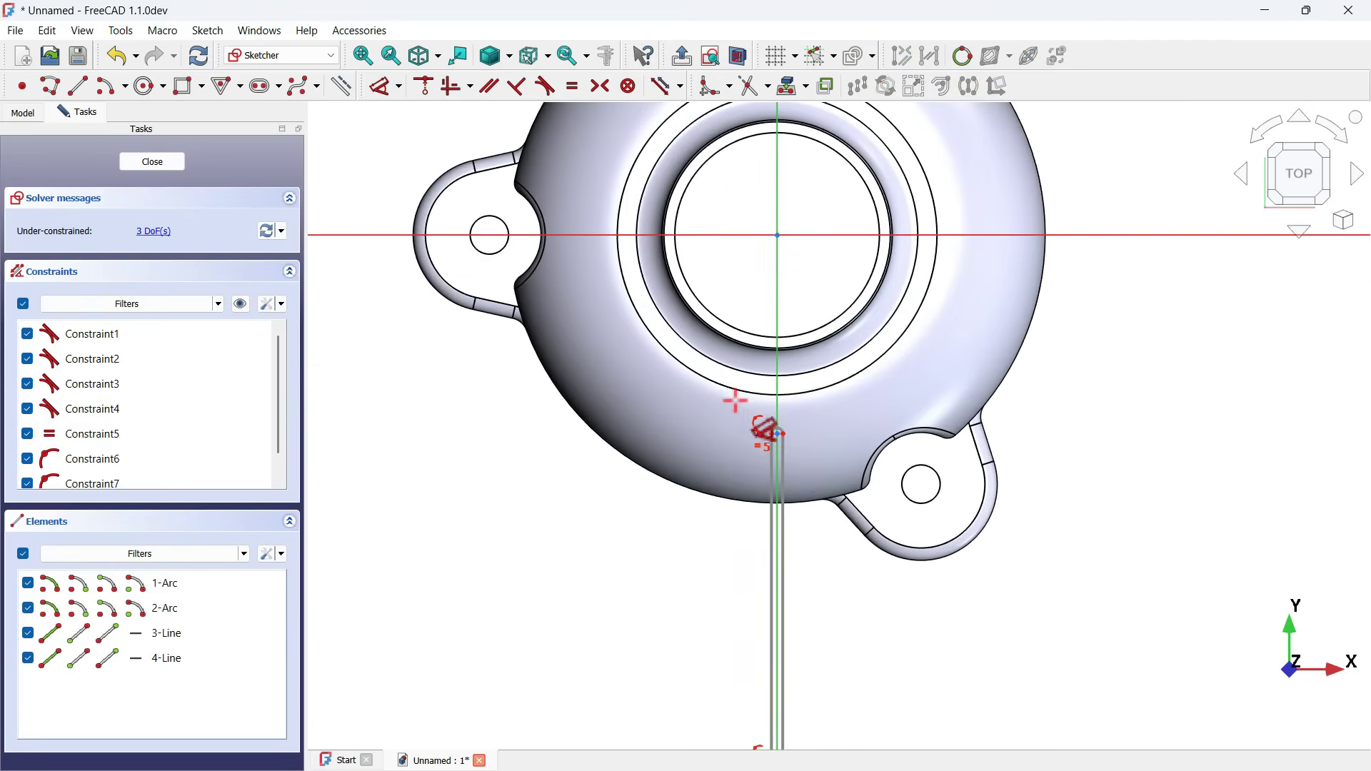
pyautogui.scroll(3, 818, 601)
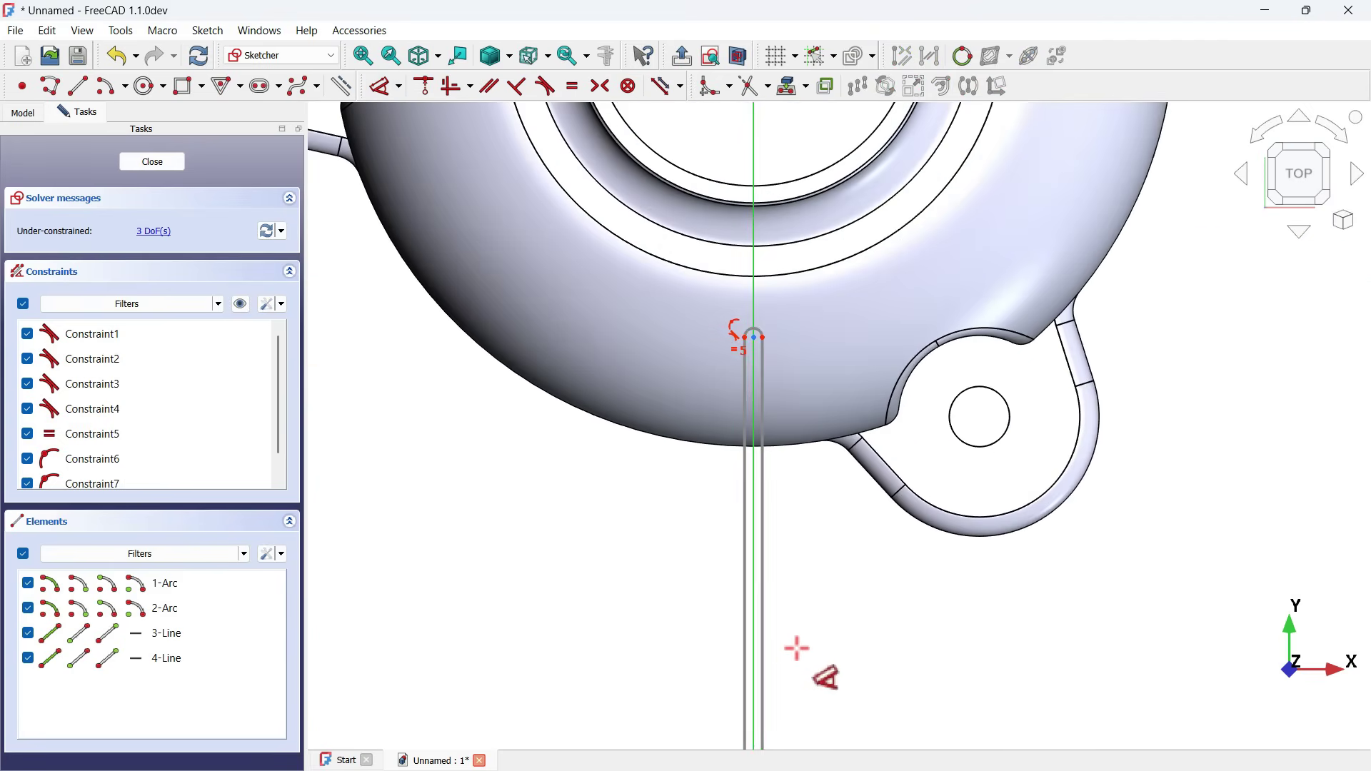
pyautogui.click(764, 612)
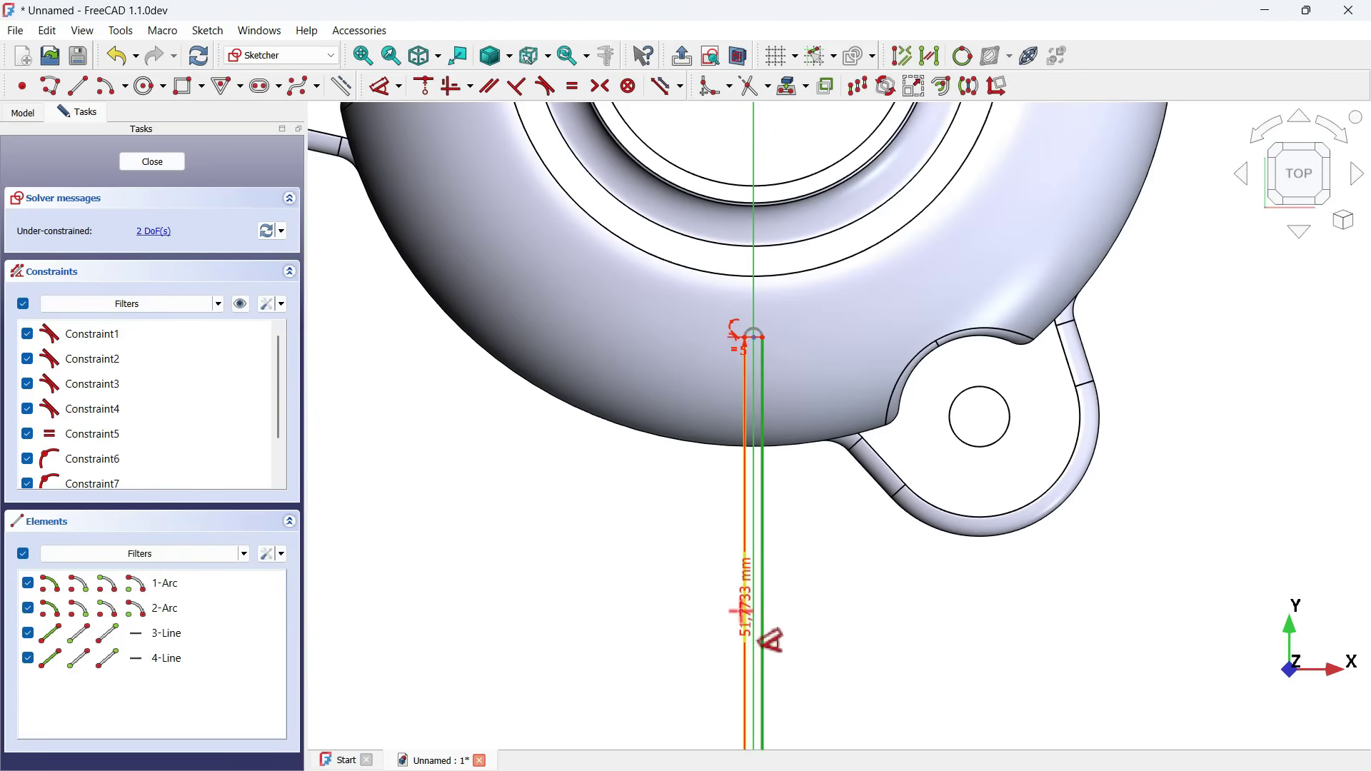
pyautogui.click(745, 612)
pyautogui.click(987, 614)
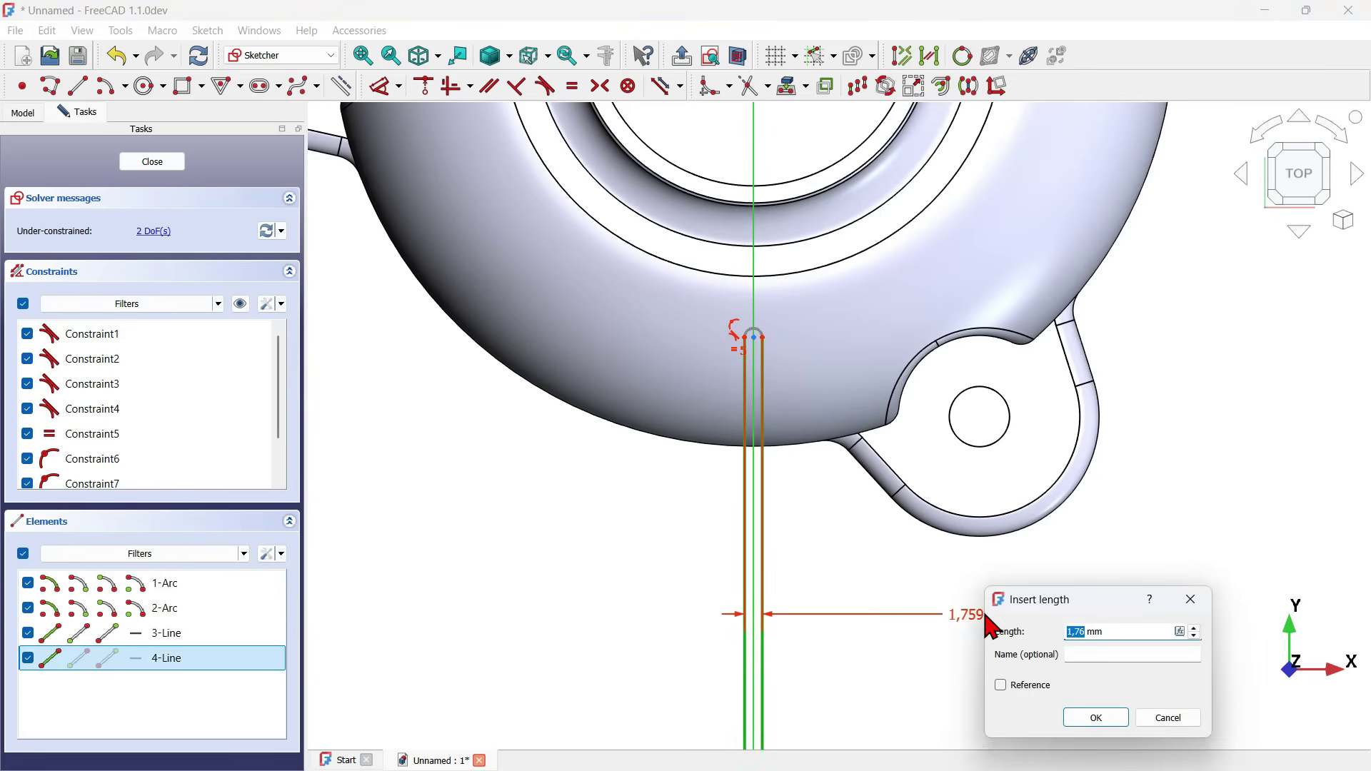
pyautogui.press('Return')
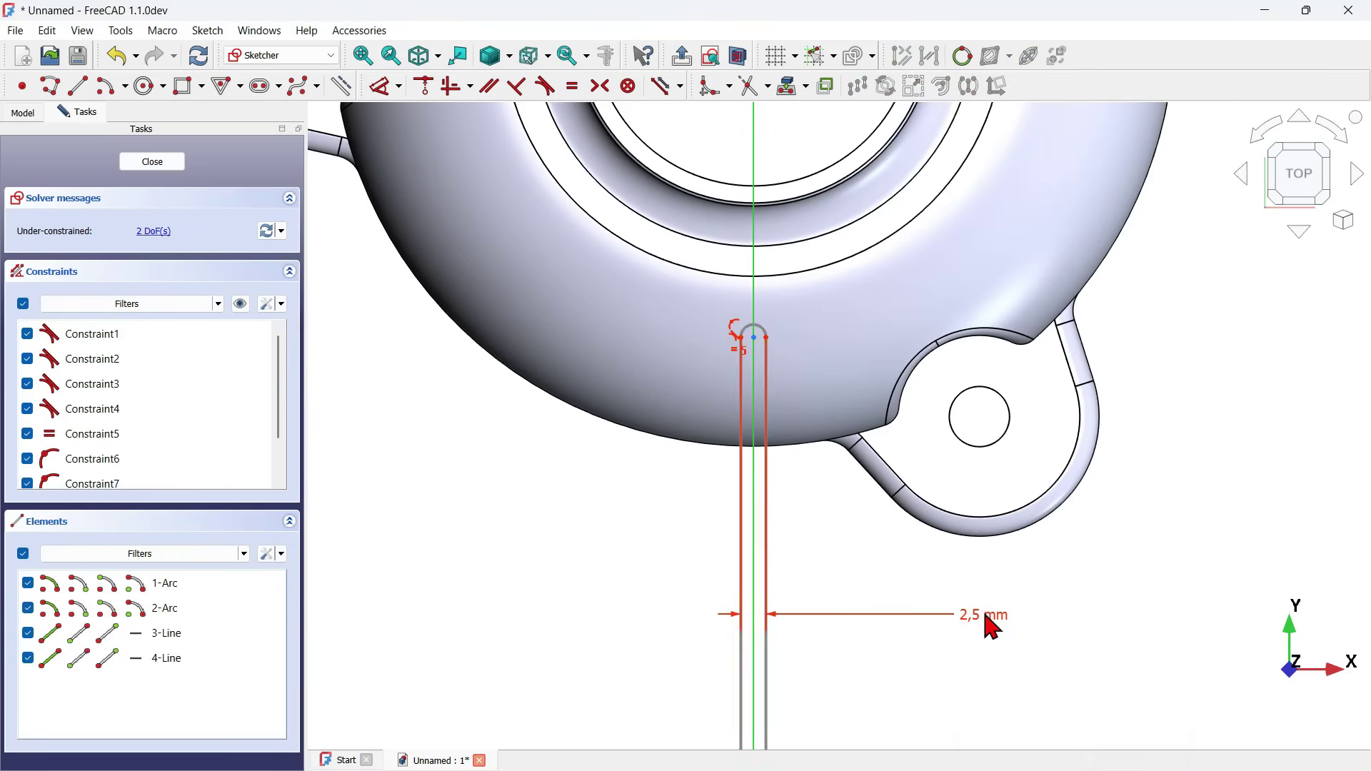
# - Set the vertical distance from the horizontal axis to the slot's inner end to 28 mm
pyautogui.scroll(-2, 855, 400)
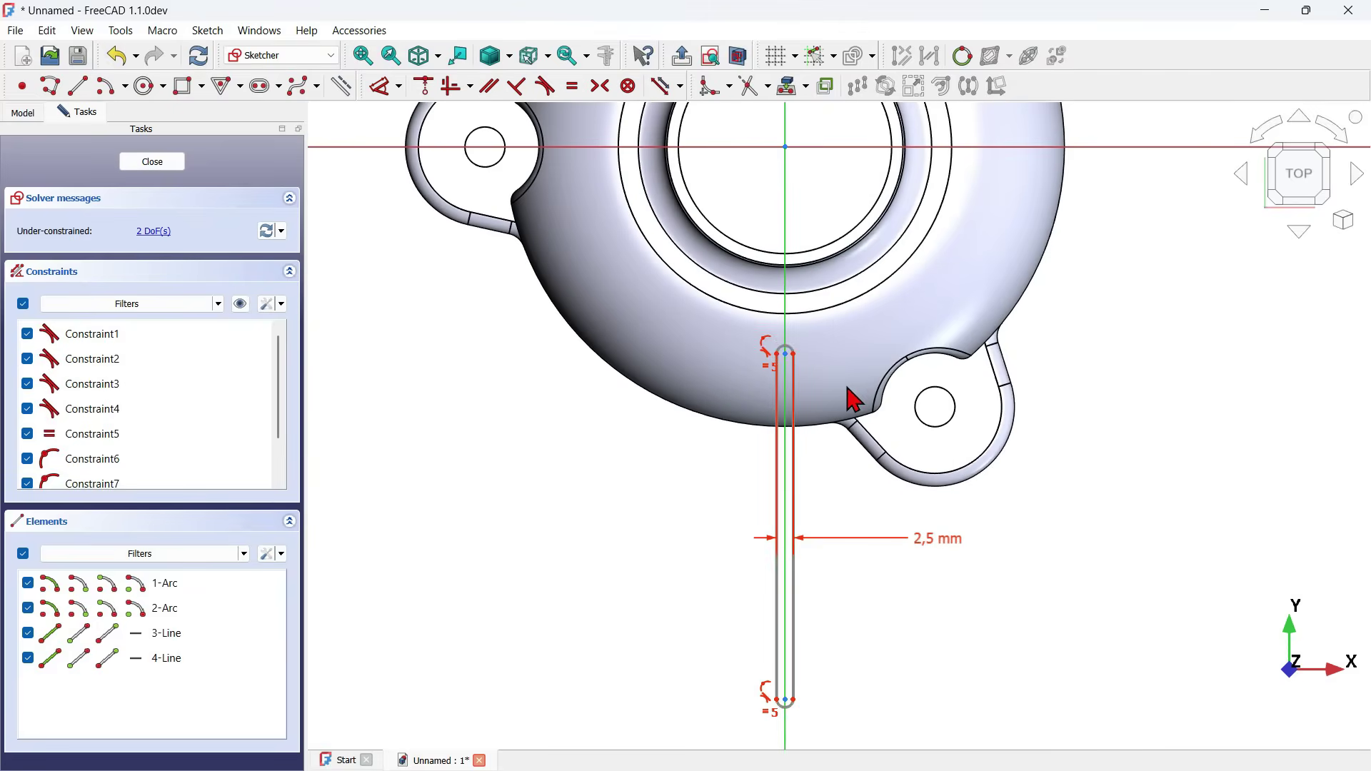
pyautogui.press('d')
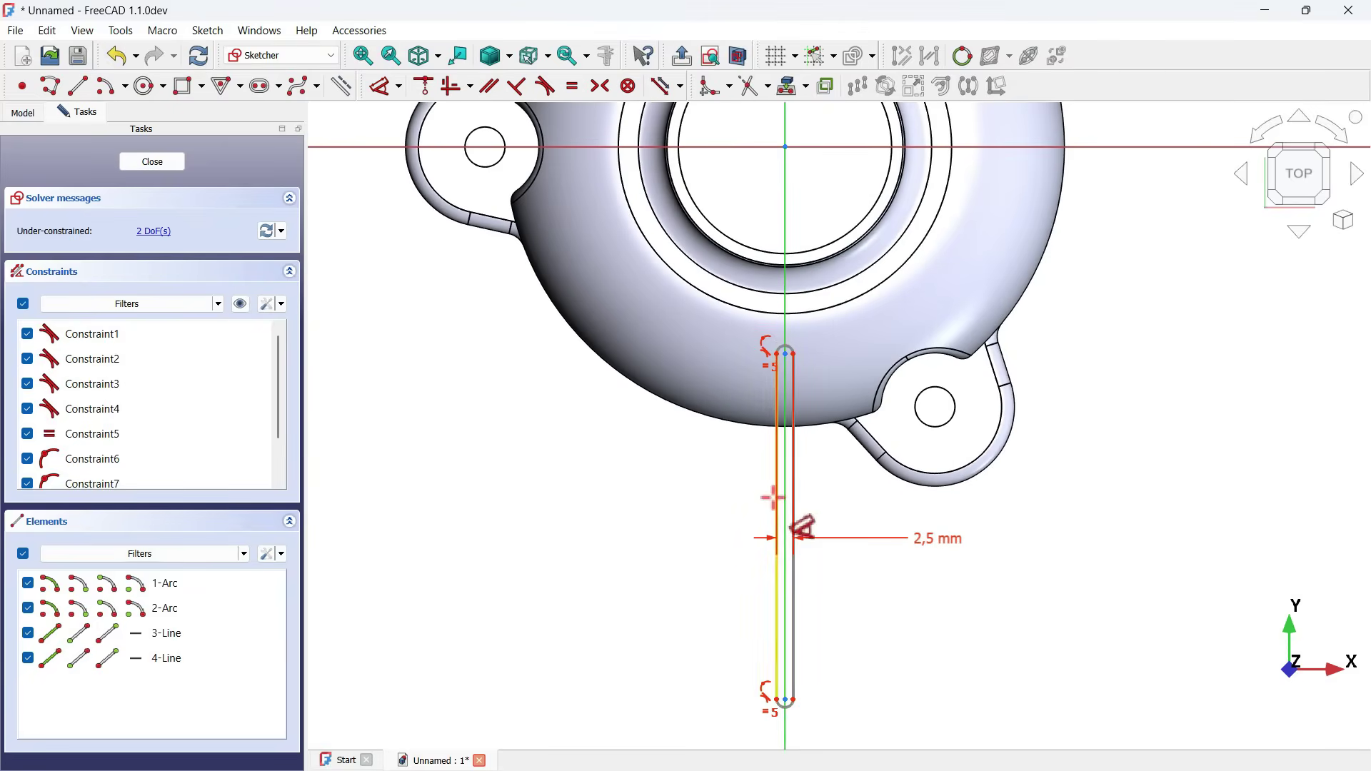
pyautogui.scroll(-2, 796, 527)
pyautogui.scroll(2, 793, 306)
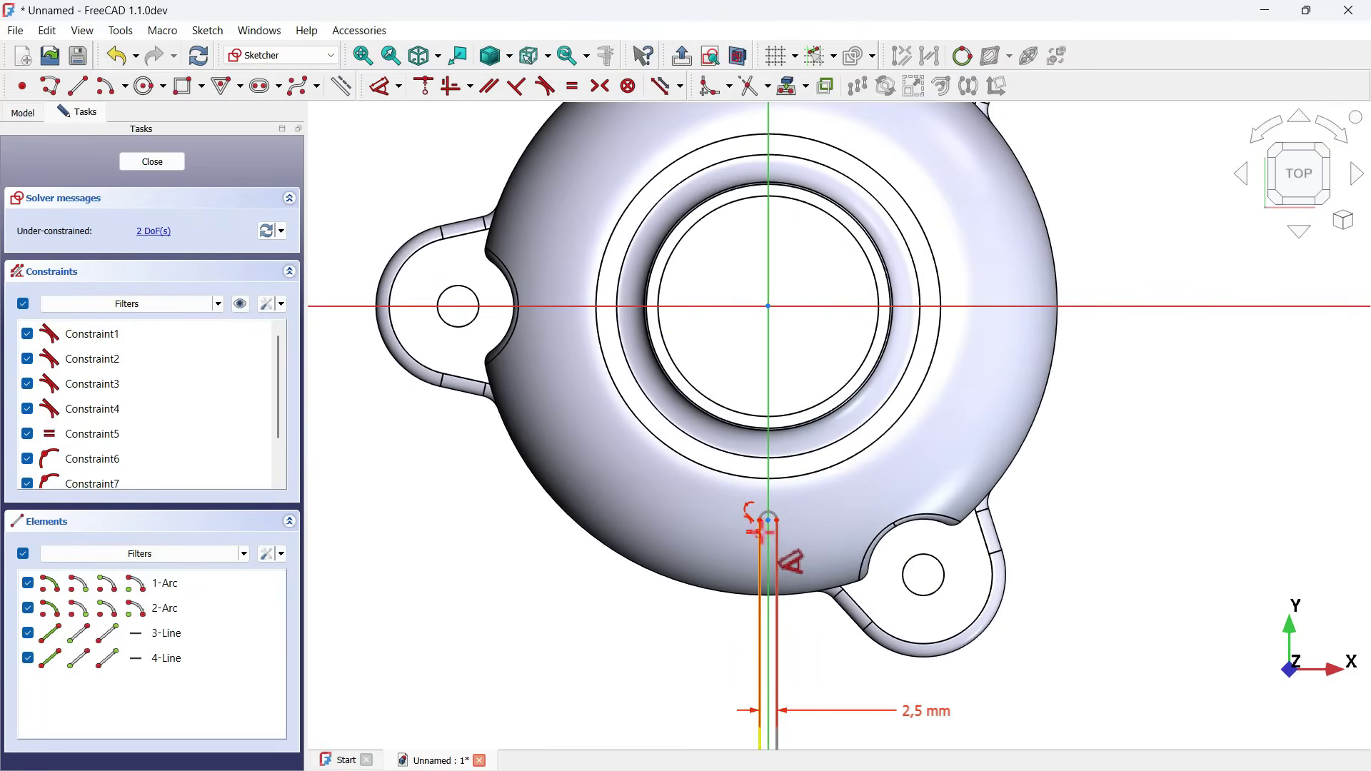
pyautogui.click(769, 520)
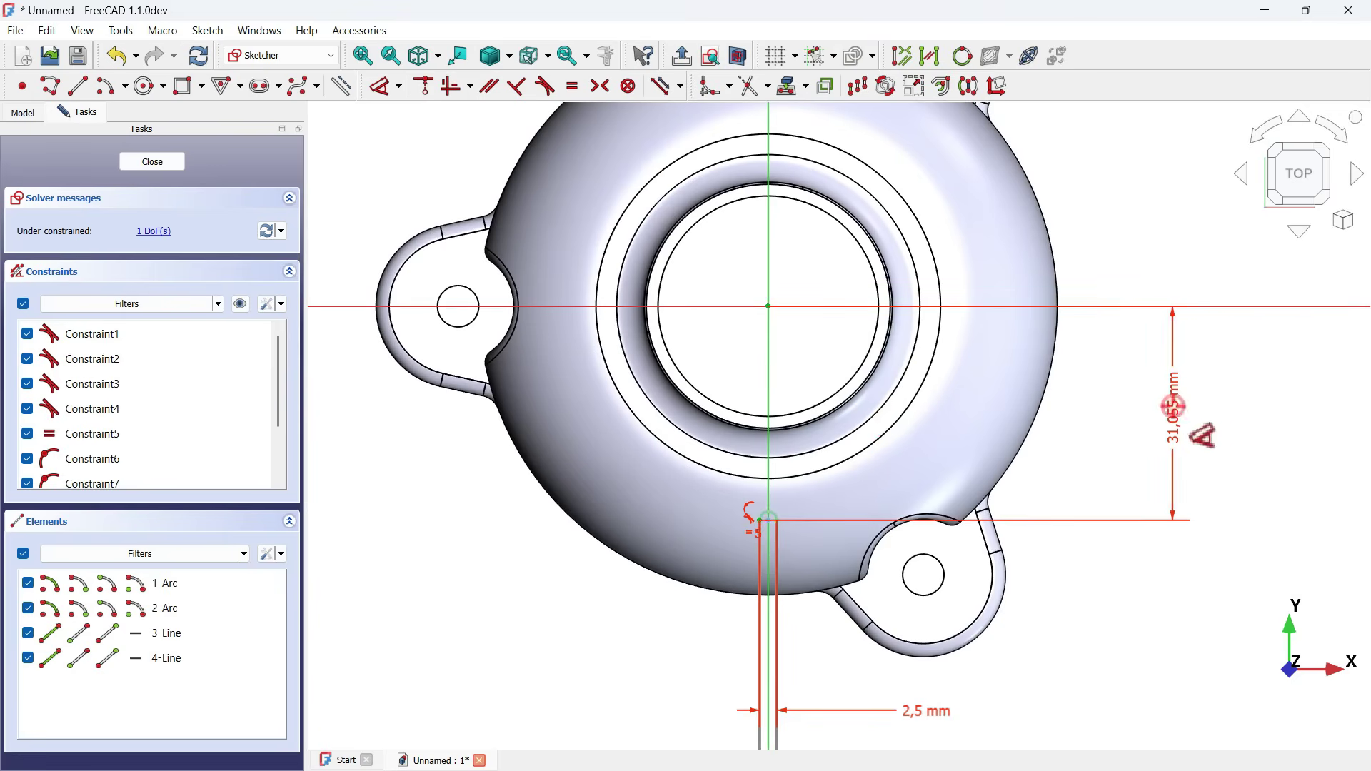
pyautogui.click(1174, 411)
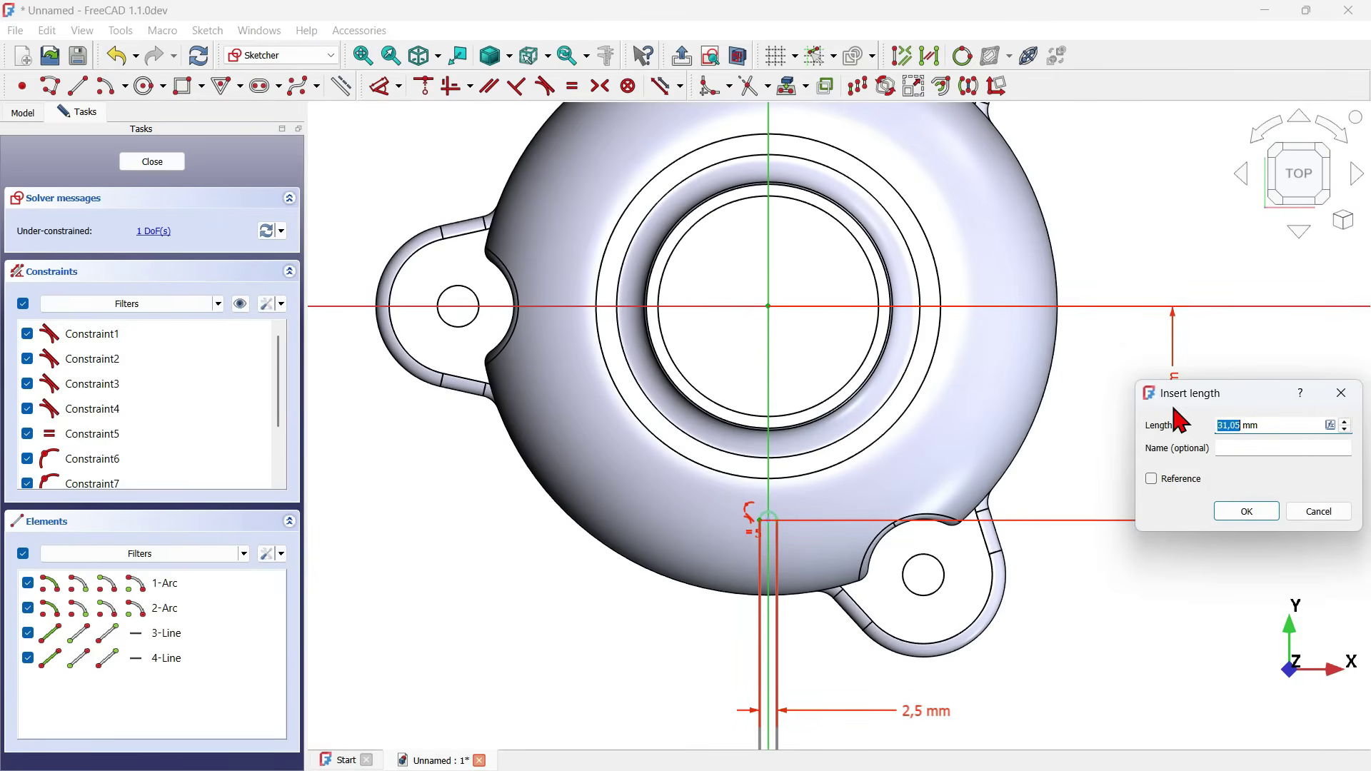
pyautogui.write('28')
pyautogui.press('Return')
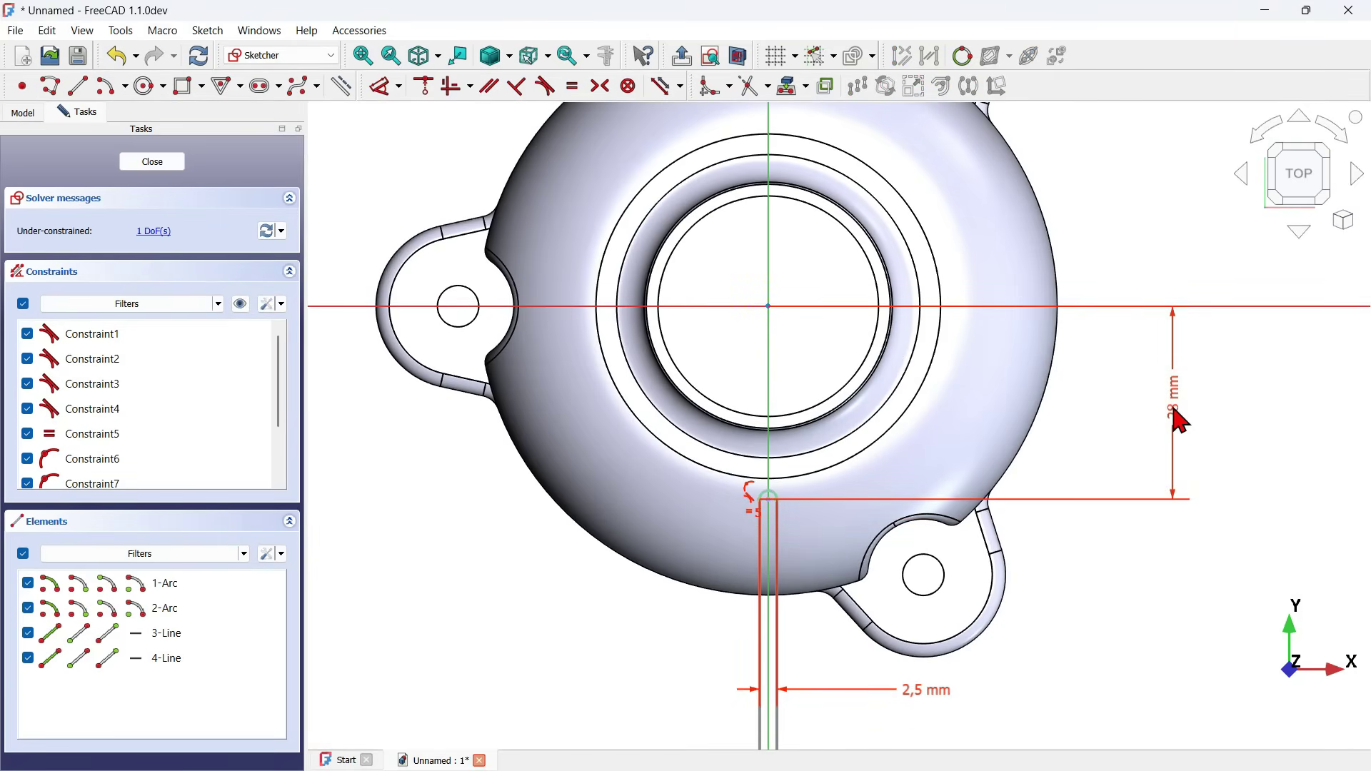
# - Set the length of the slot's straight side to 30 mm and close the sketch
pyautogui.scroll(-4, 805, 346)
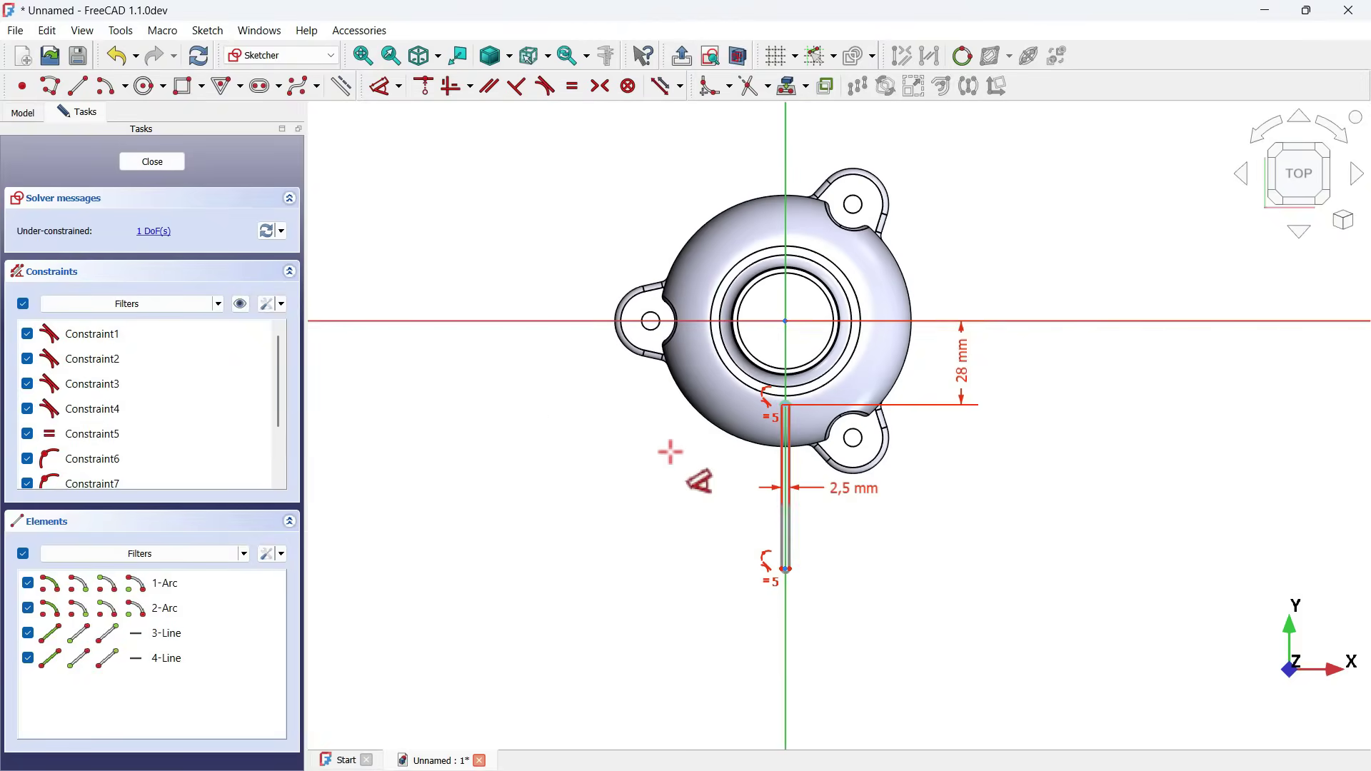
pyautogui.scroll(2, 671, 451)
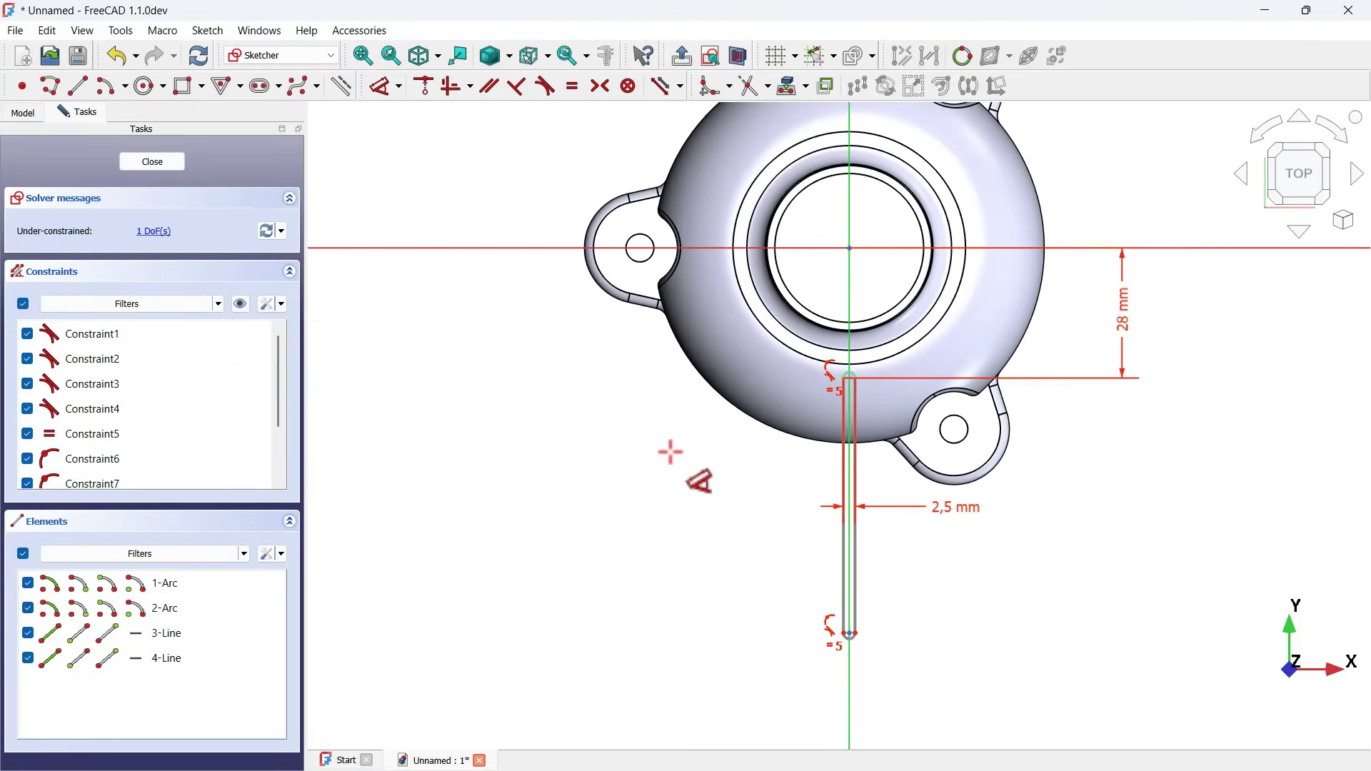
pyautogui.click(844, 500)
pyautogui.click(604, 508)
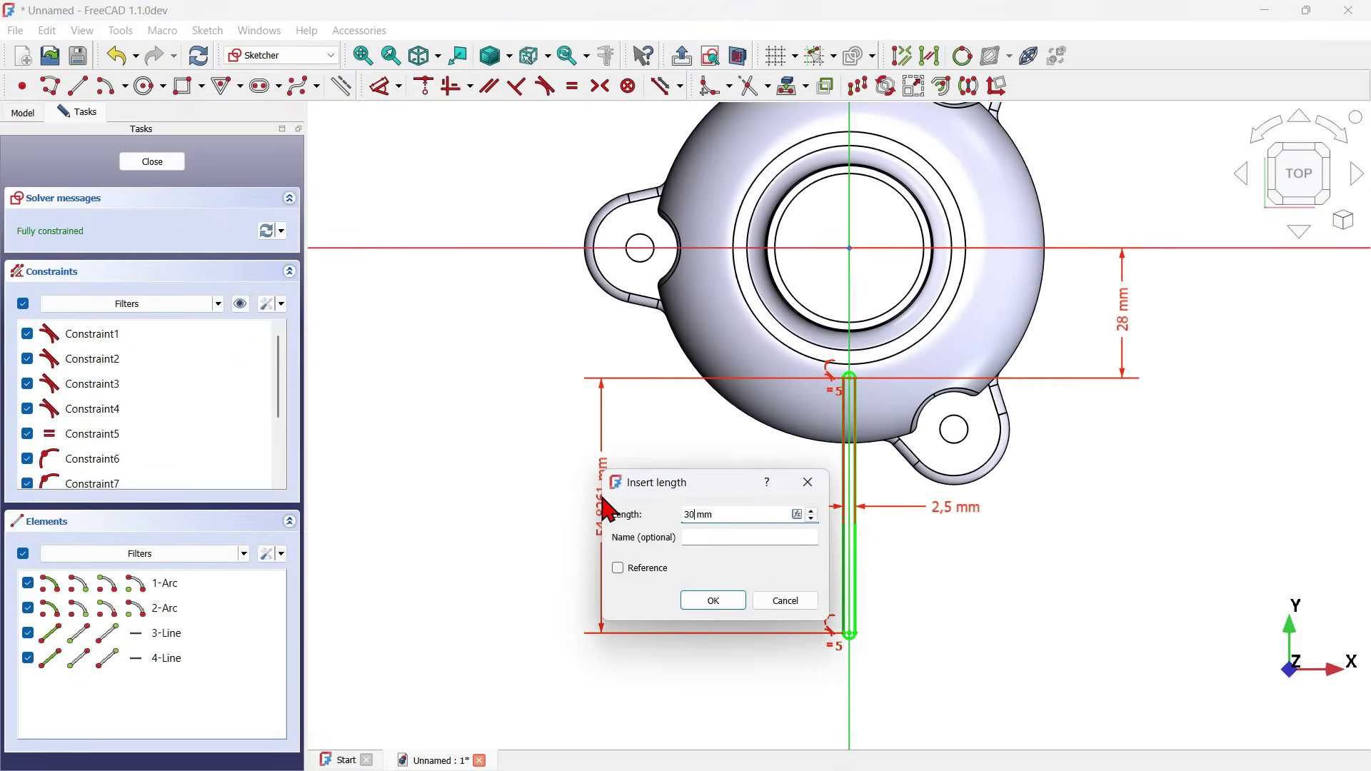
pyautogui.write('30')
pyautogui.press('Return')
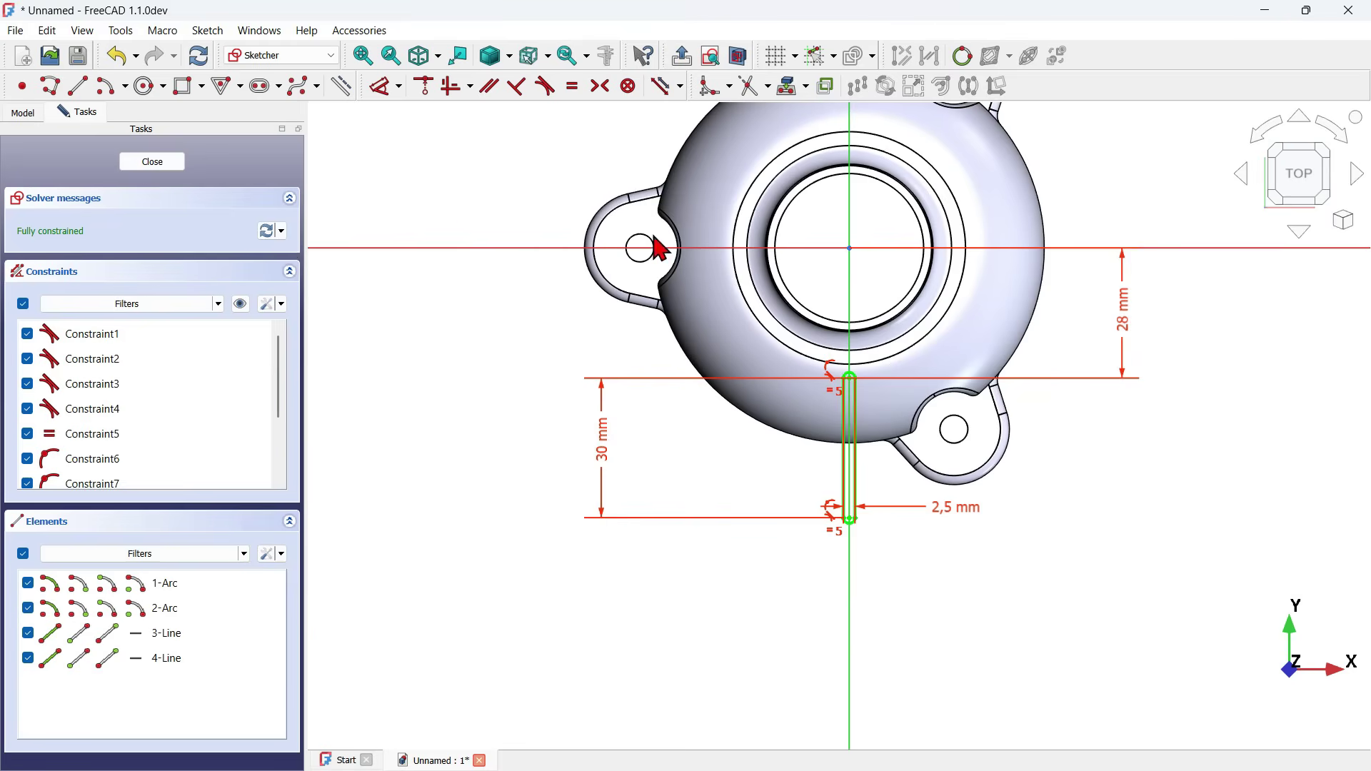
pyautogui.click(683, 59)
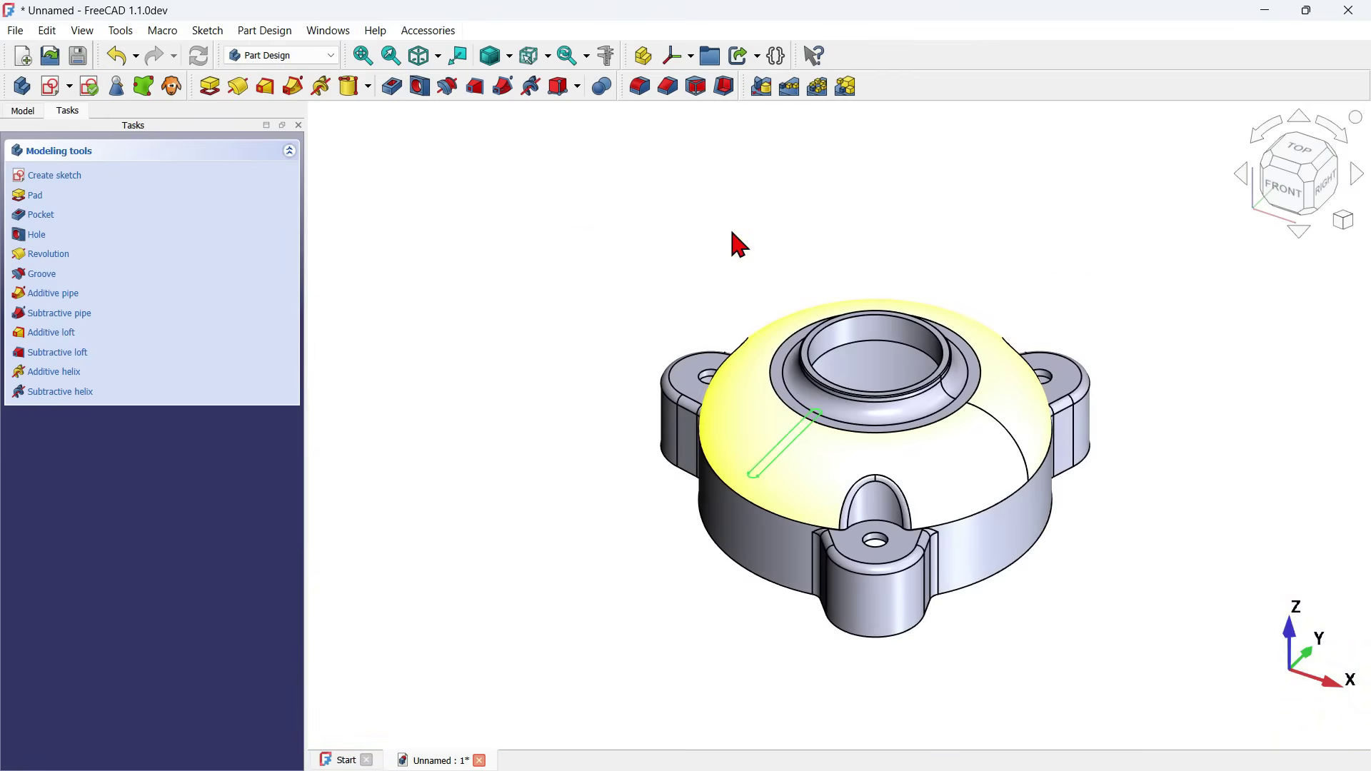
# - Cut the slot sketch into the dome as a Pocket 24.4 mm deep
pyautogui.click(395, 88)
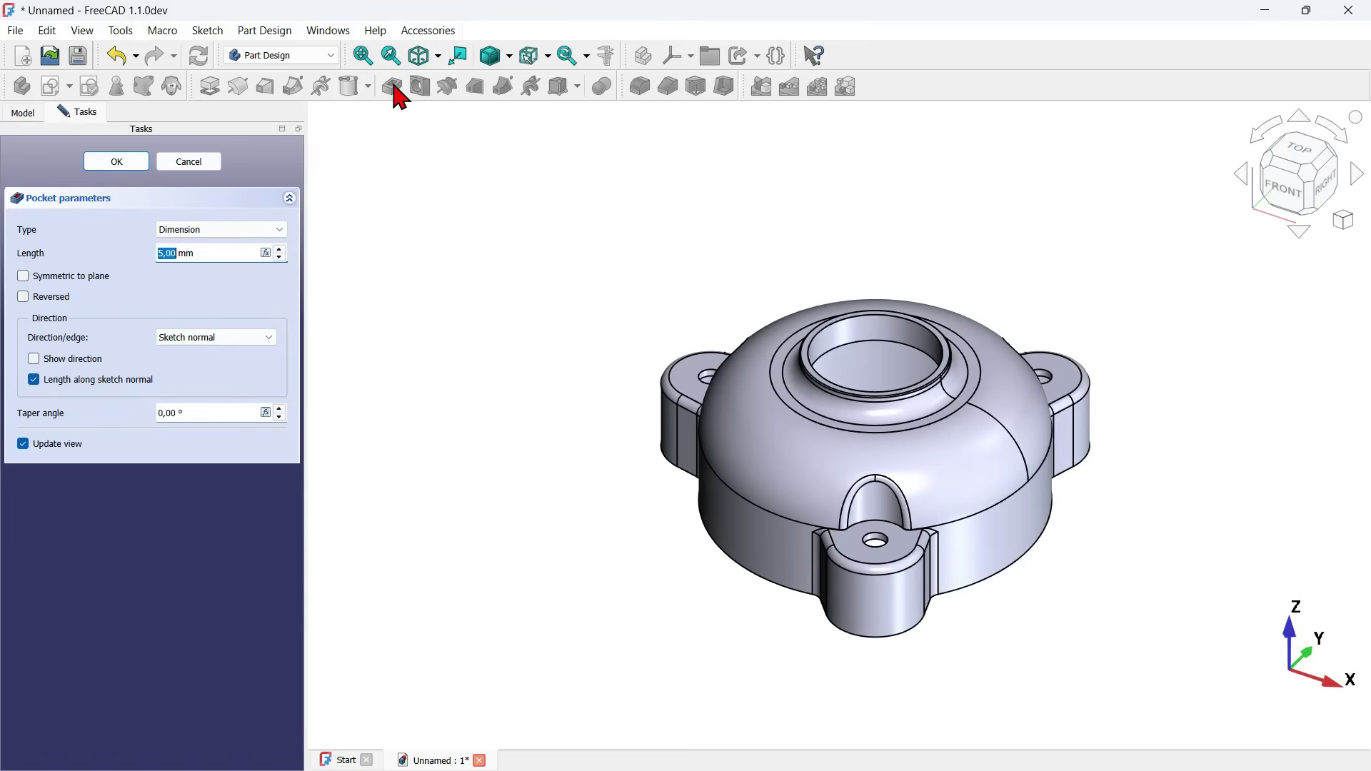
pyautogui.moveTo(229, 254); pyautogui.dragTo(81, 248)
pyautogui.write('24,4')
pyautogui.click(623, 345)
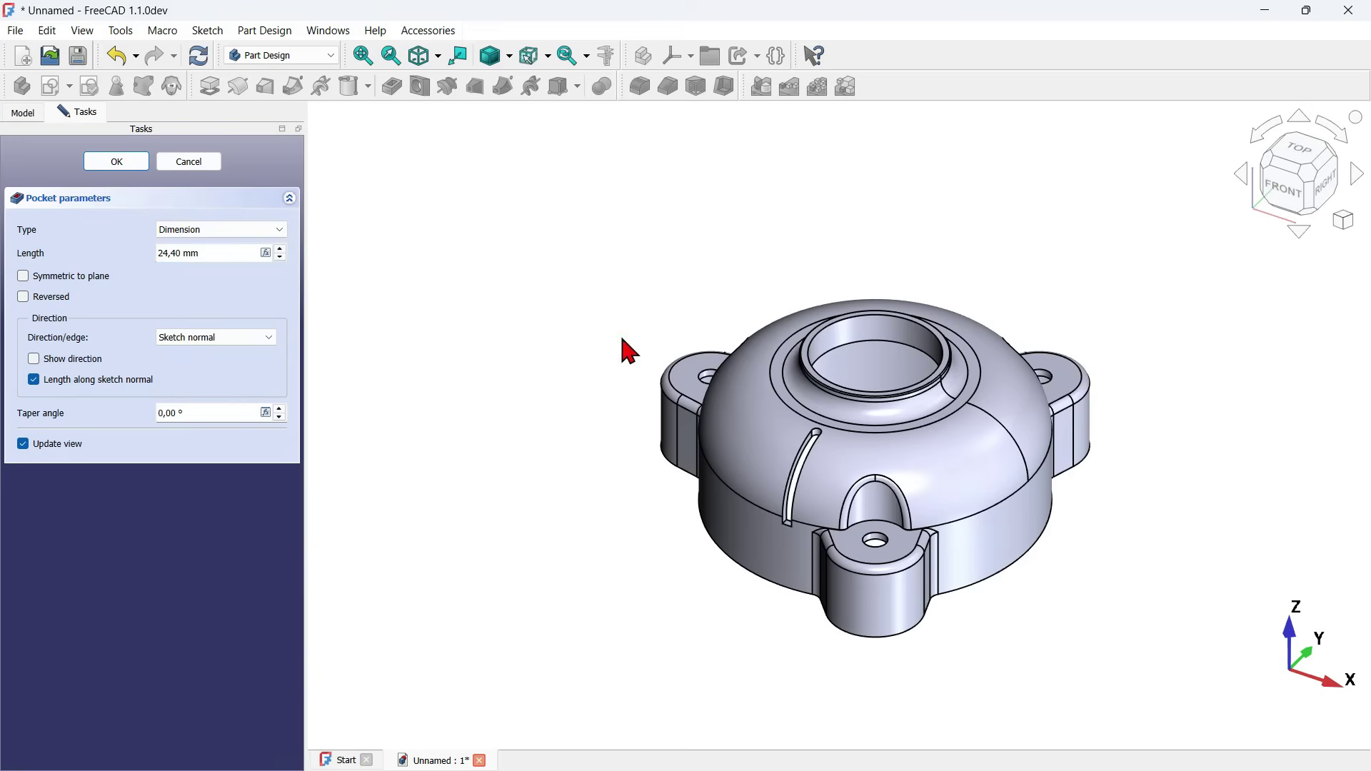
pyautogui.moveTo(635, 550); pyautogui.dragTo(760, 640)
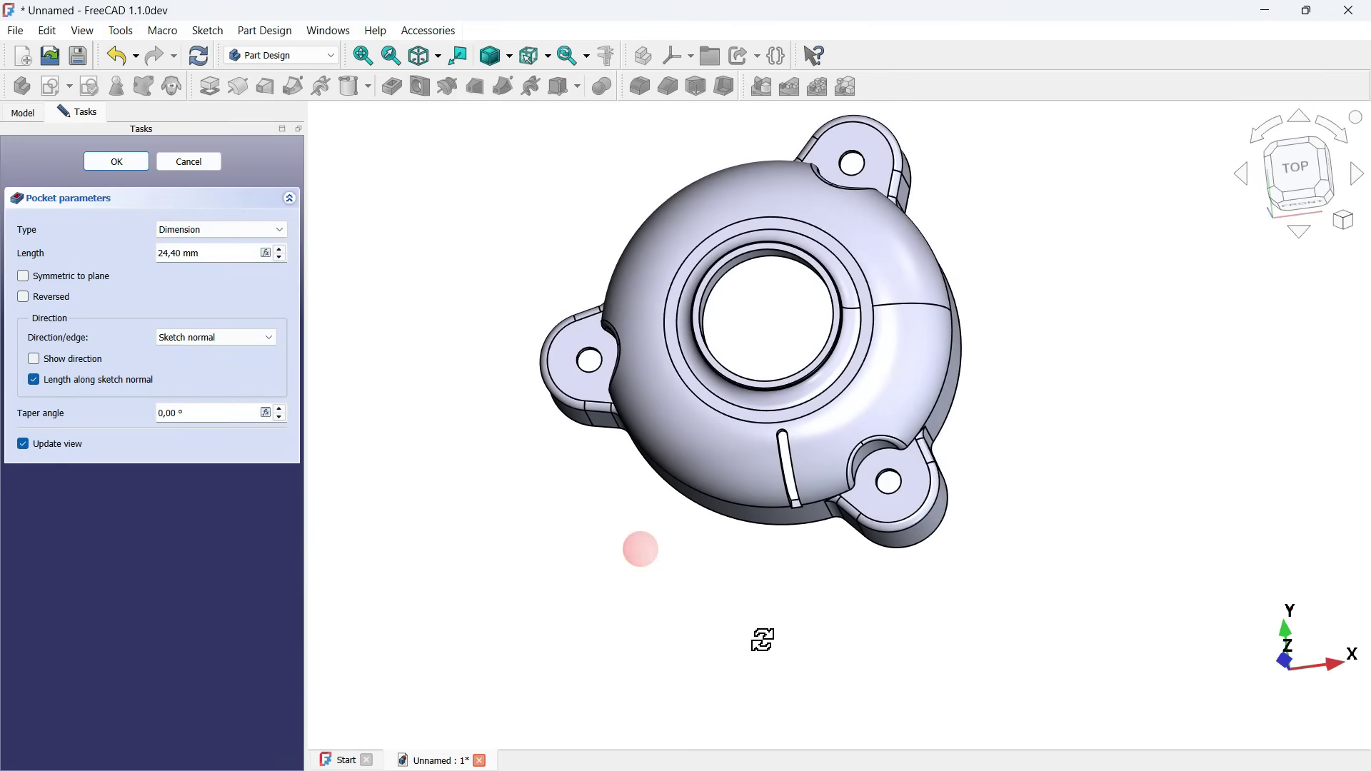
pyautogui.click(134, 167)
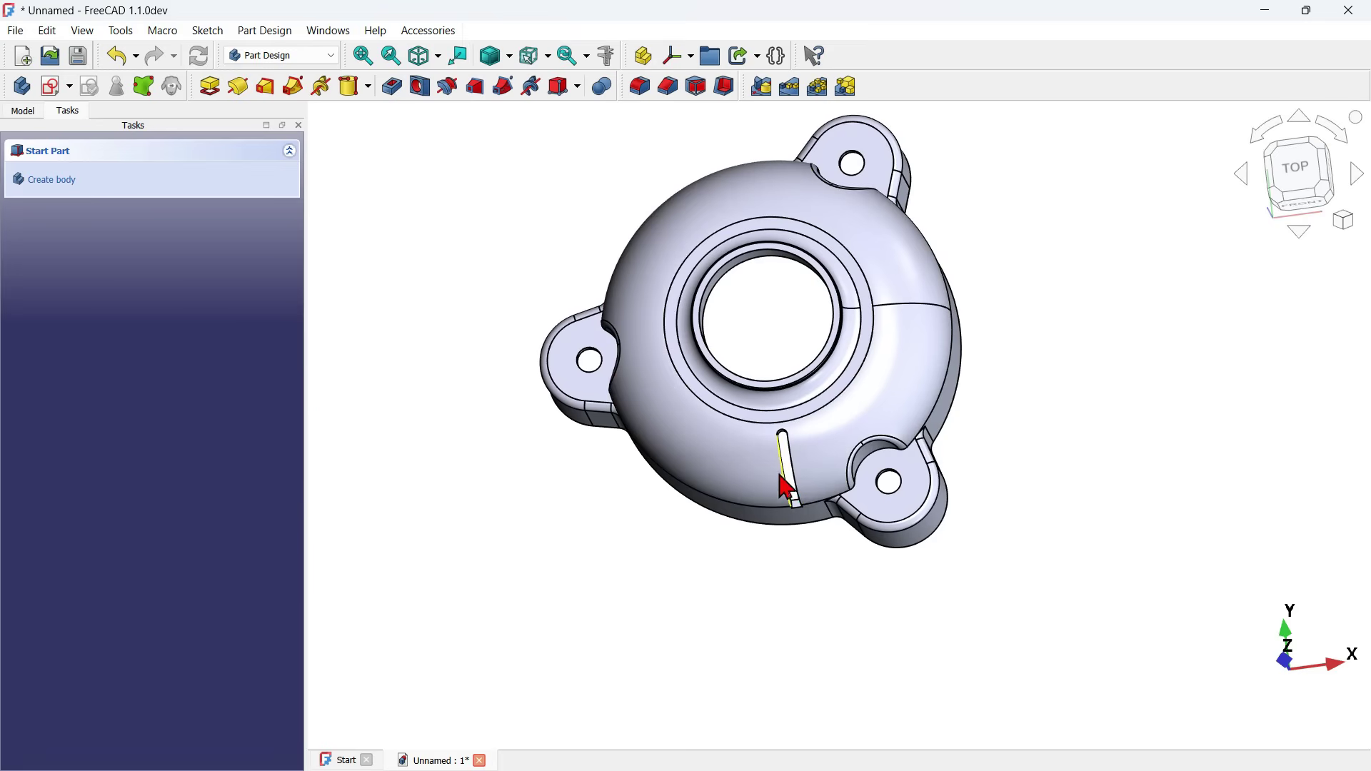
# - Reopen the vent slot pocket's sketch, set the slot's width to 5 mm and exit the sketch
pyautogui.click(18, 112)
pyautogui.click(46, 392)
pyautogui.doubleClick(121, 408)
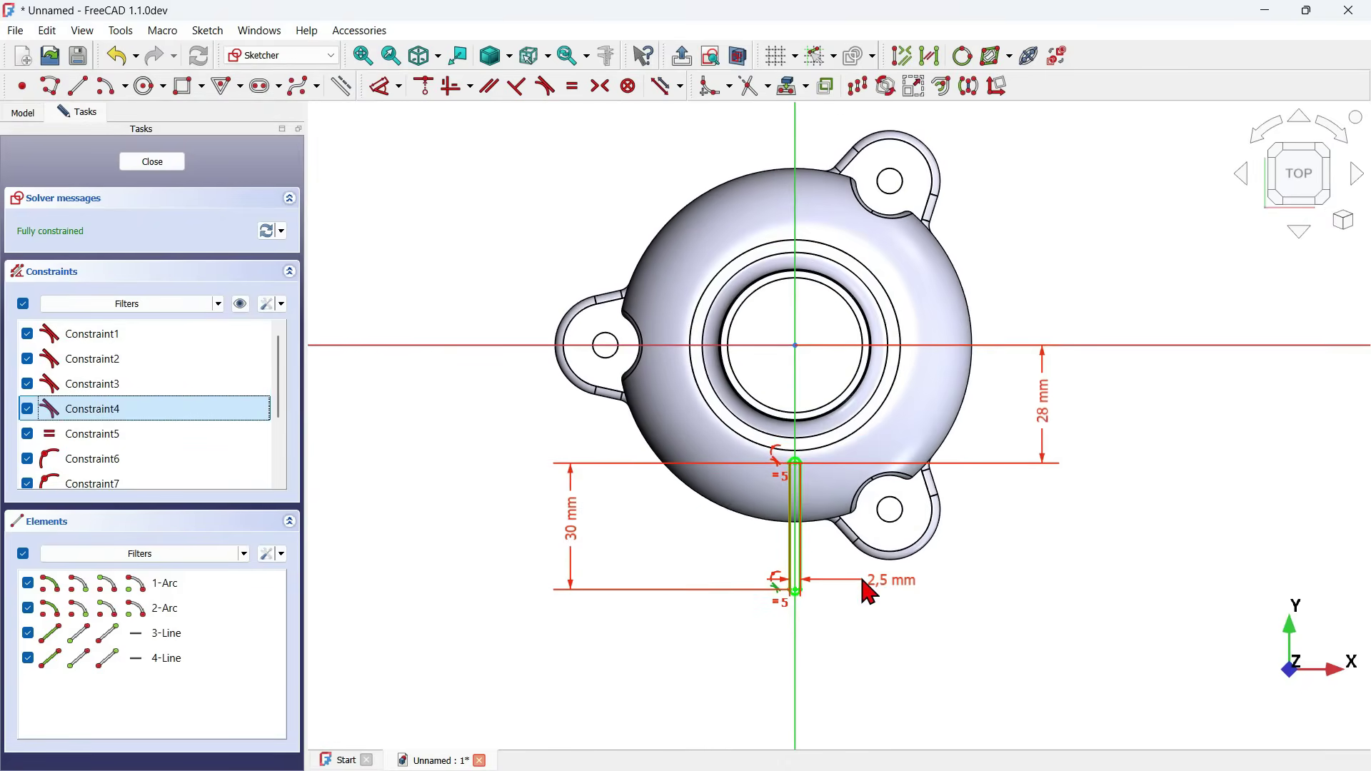
pyautogui.scroll(2, 870, 592)
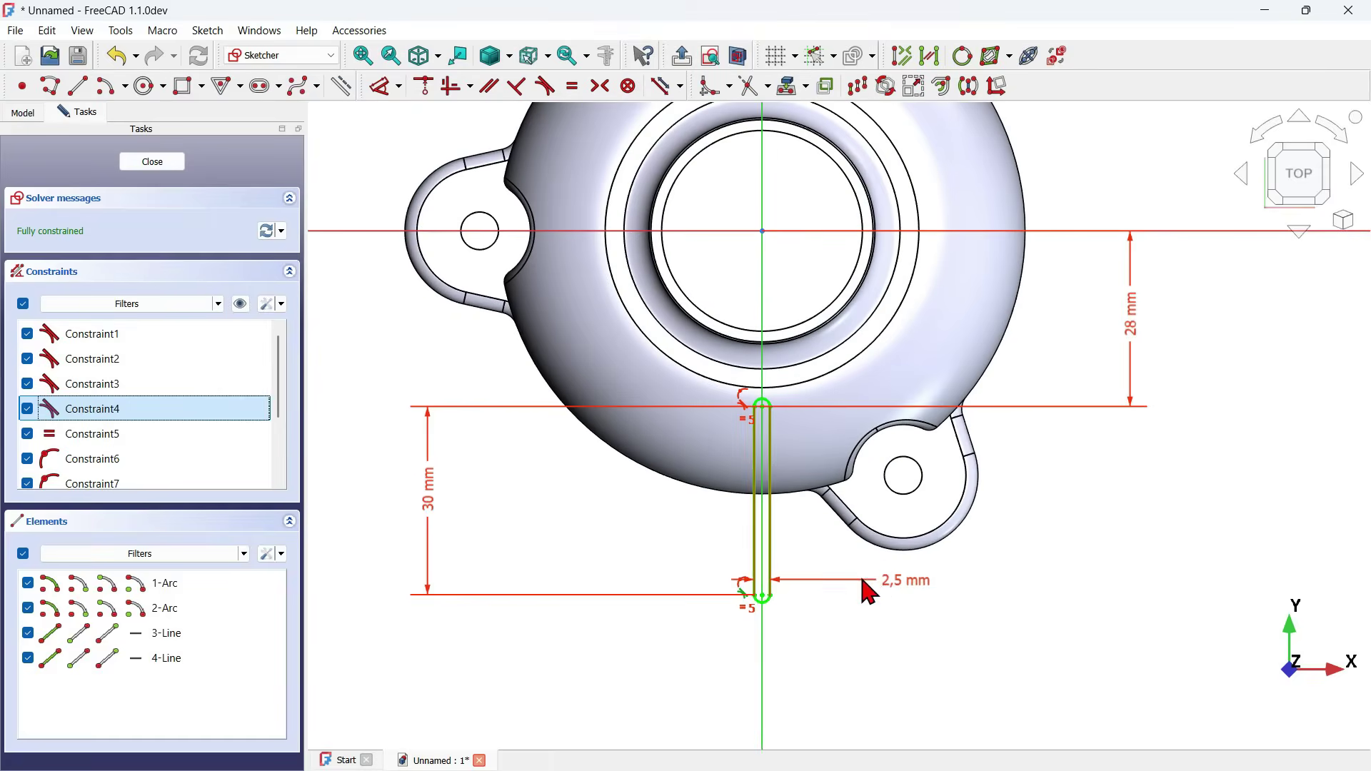
pyautogui.doubleClick(919, 590)
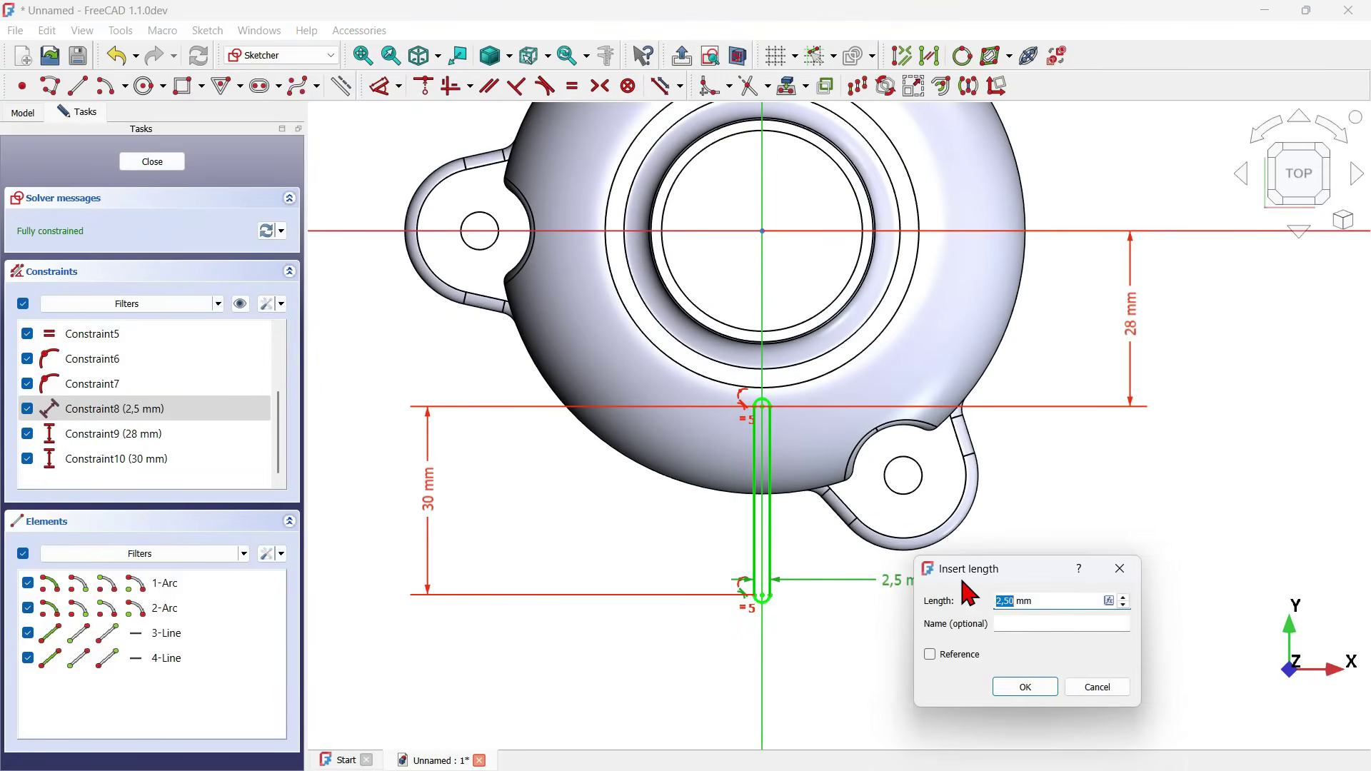
pyautogui.write('5')
pyautogui.press('Return')
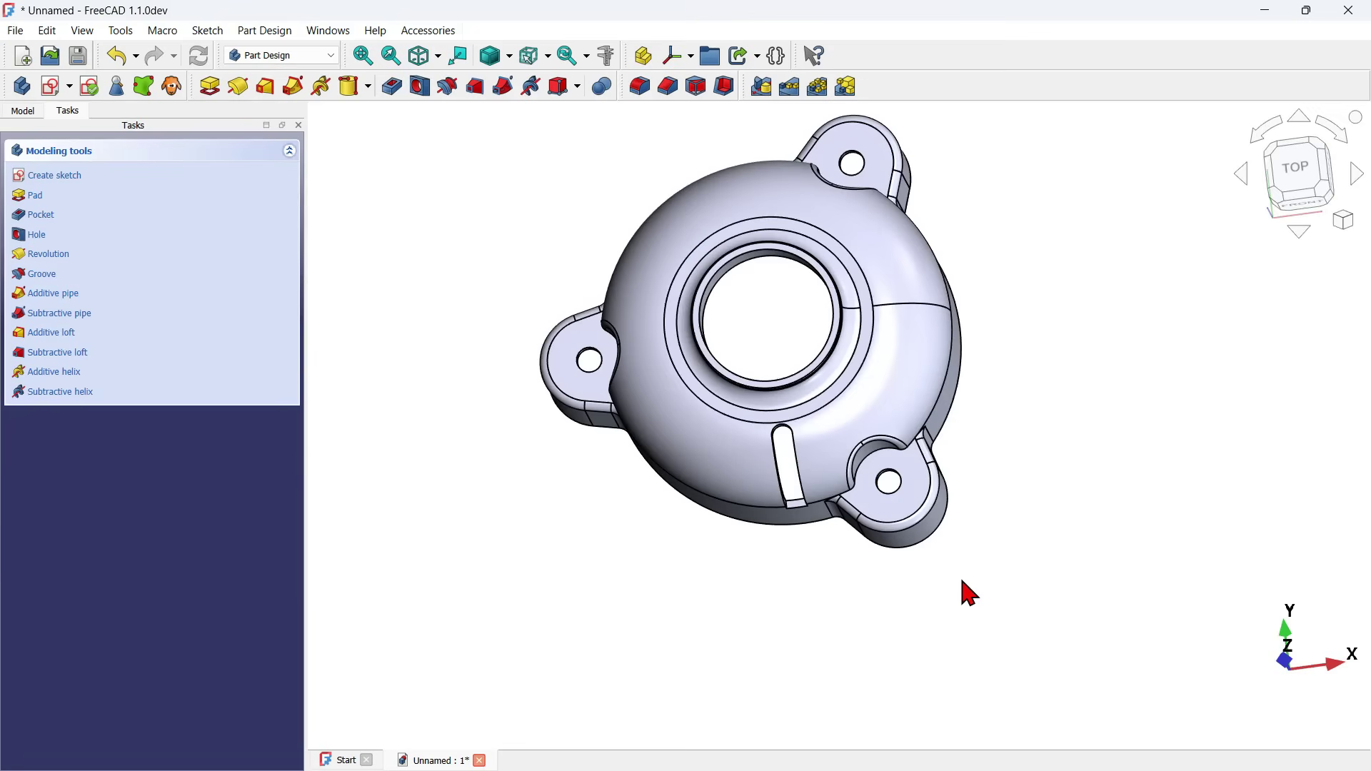
# - Compare the outer end of the cut vent slot with the rounded slot ends in the Model_121 reference window
pyautogui.moveTo(710, 600); pyautogui.dragTo(889, 493, button='middle')
pyautogui.scroll(2, 811, 511)
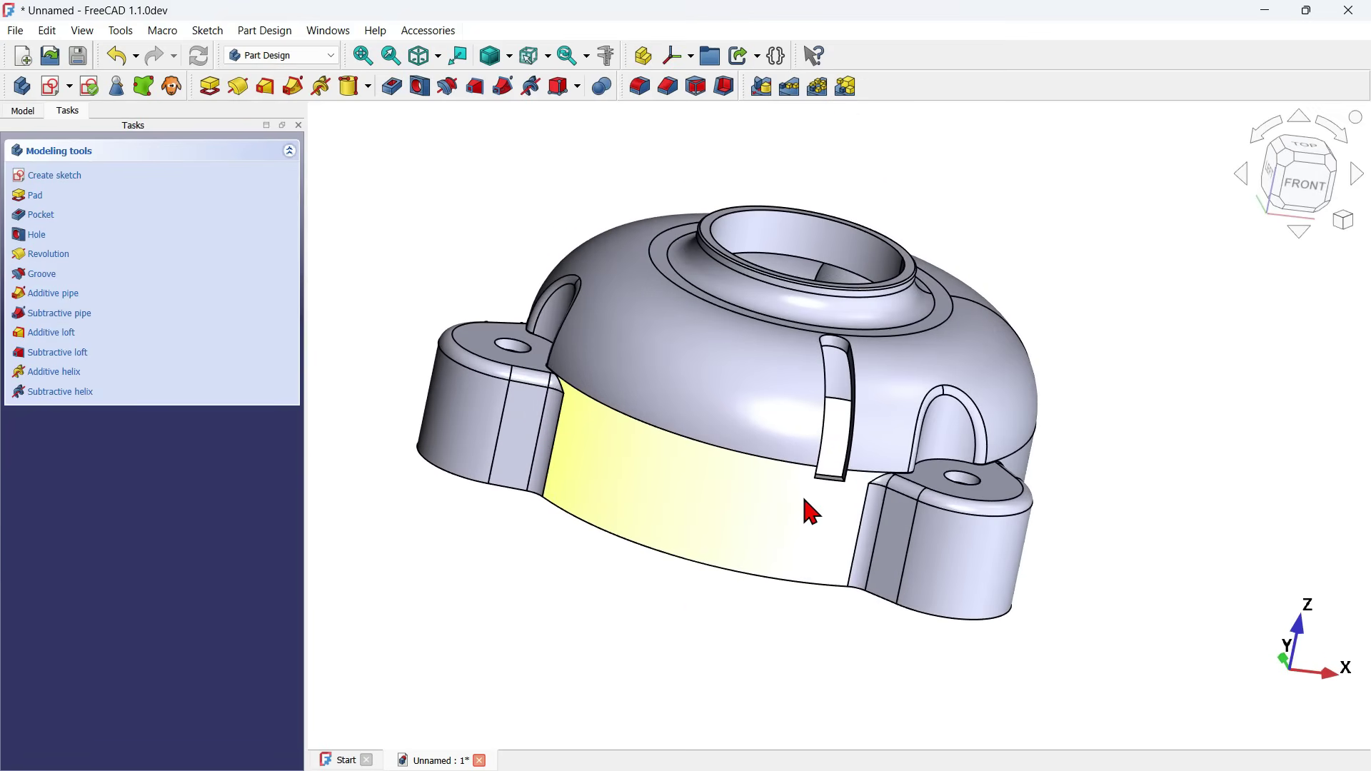
pyautogui.press('0')
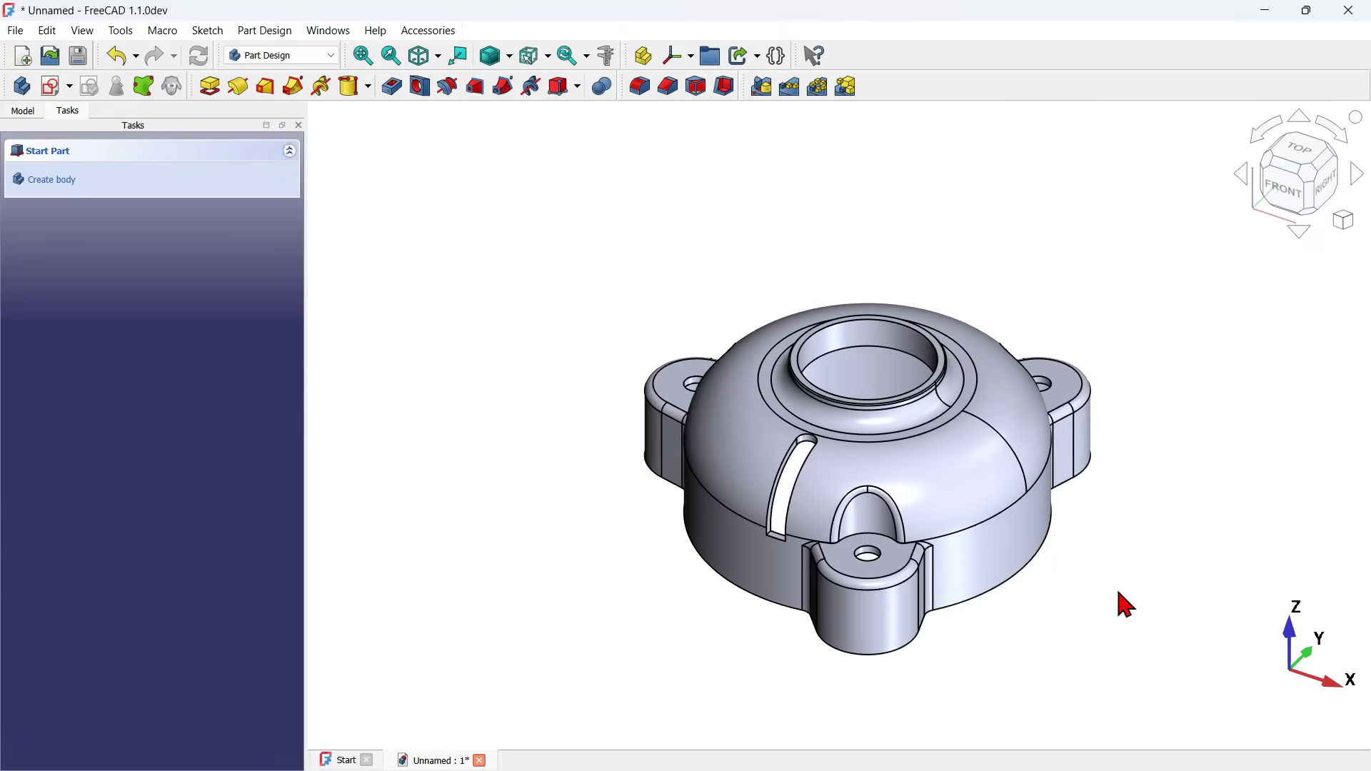
pyautogui.scroll(3, 809, 576)
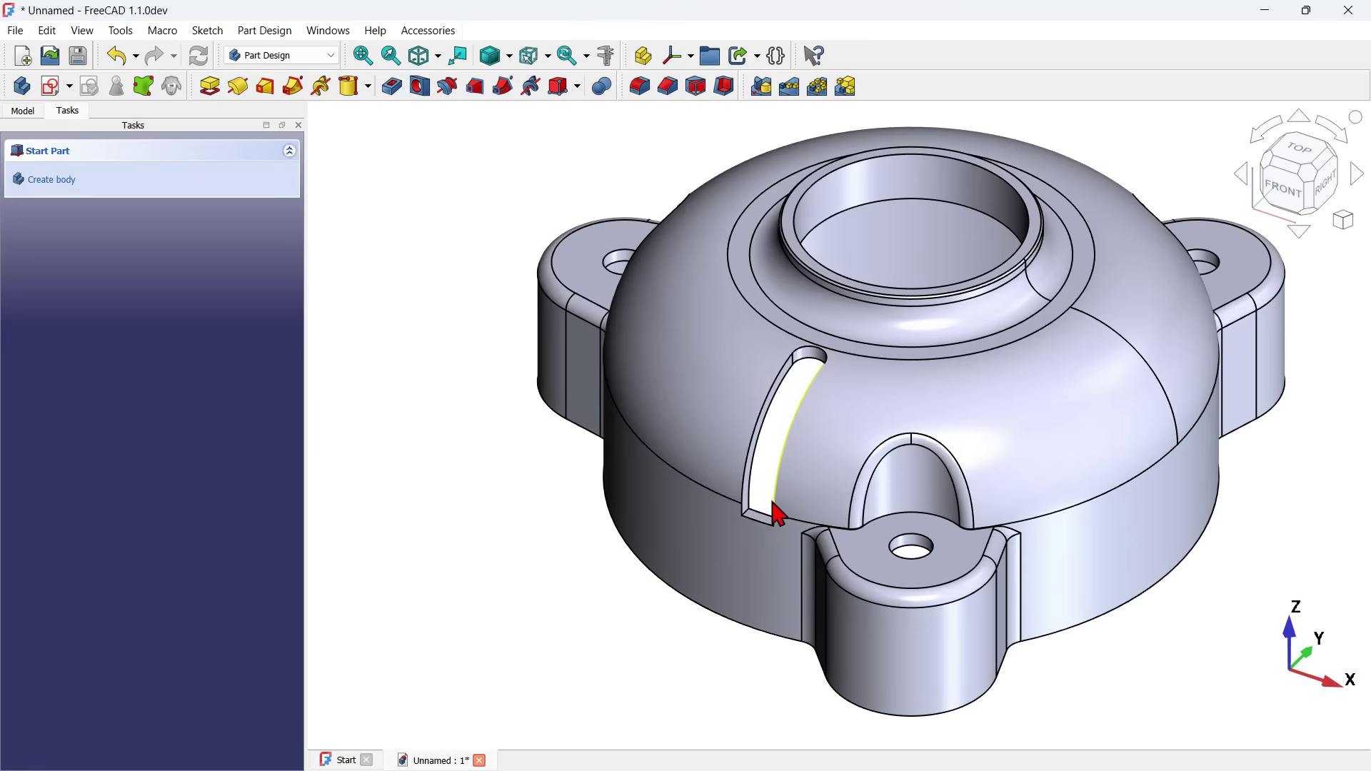
pyautogui.hotkey('alt', 'Tab')
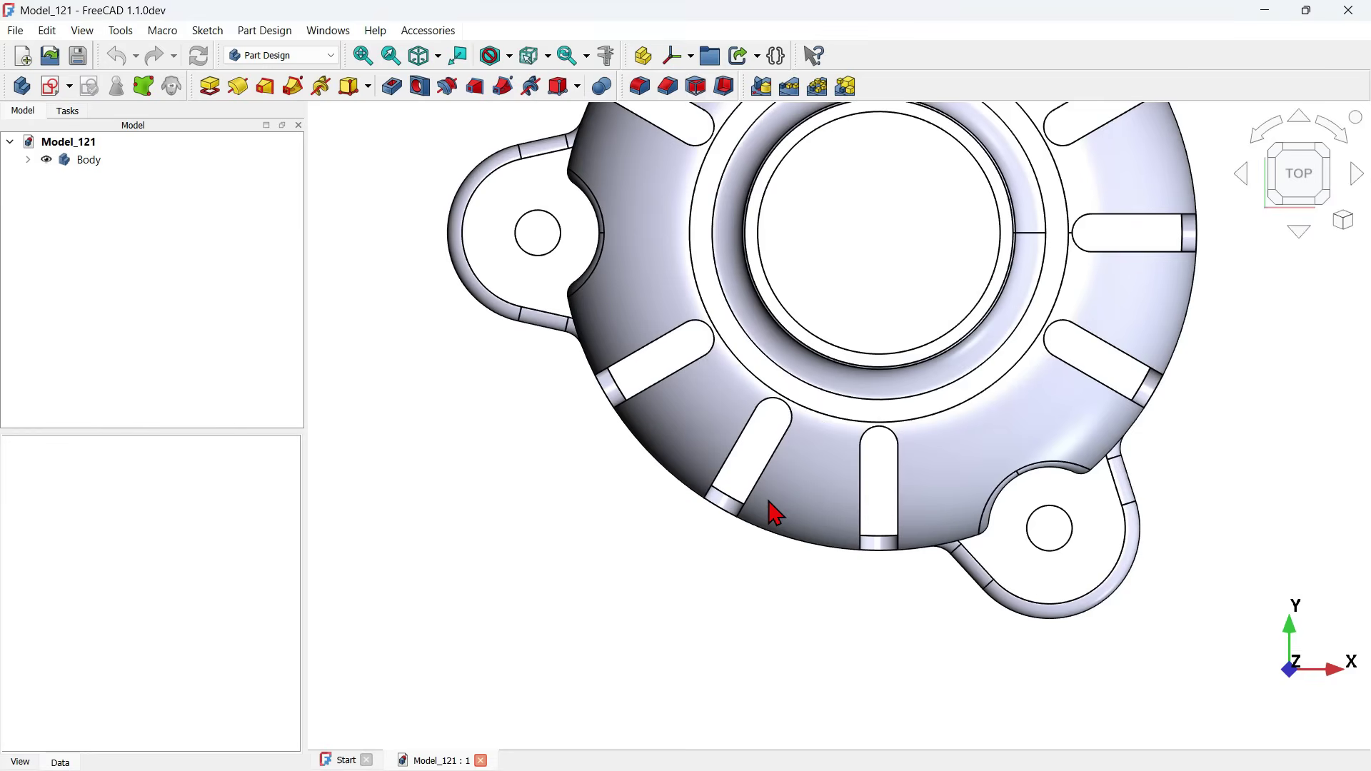
pyautogui.press('0')
pyautogui.scroll(5, 782, 553)
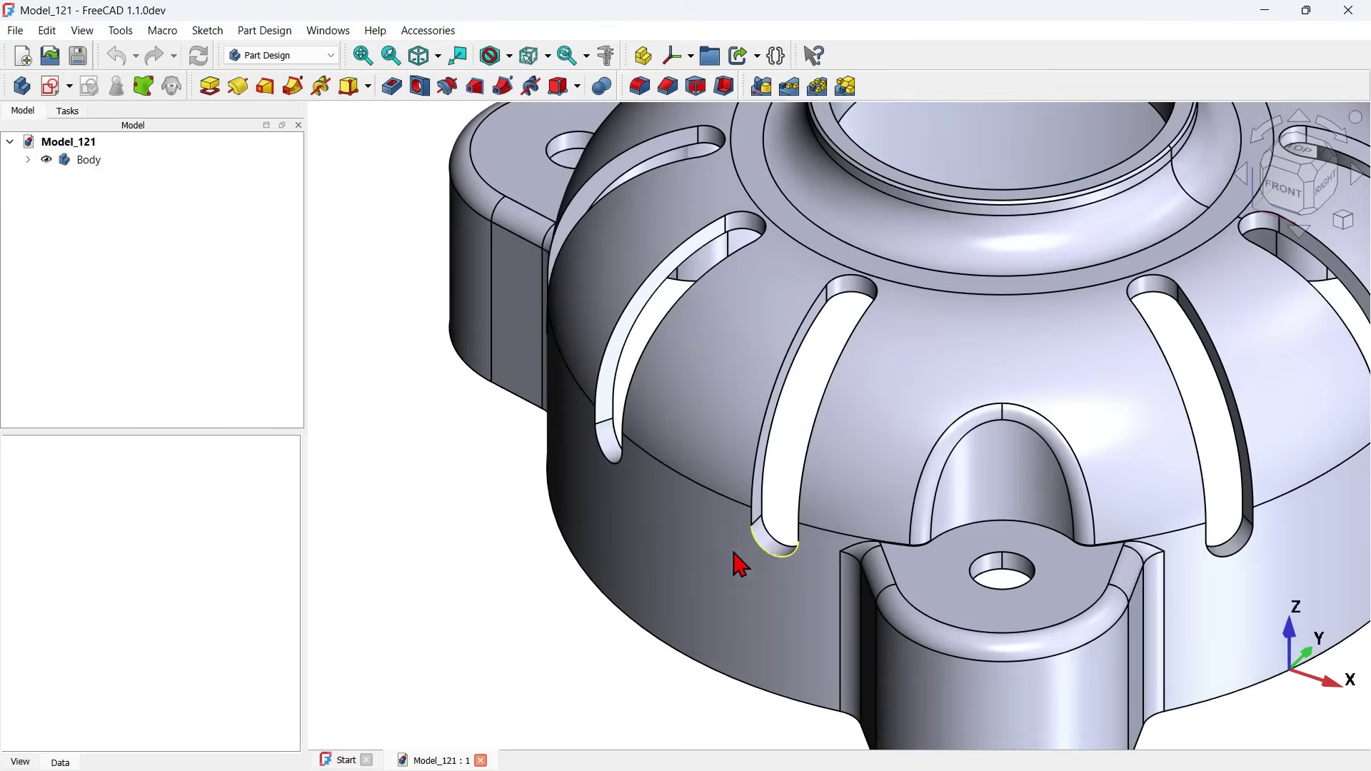
pyautogui.scroll(-5, 739, 564)
pyautogui.scroll(3, 786, 560)
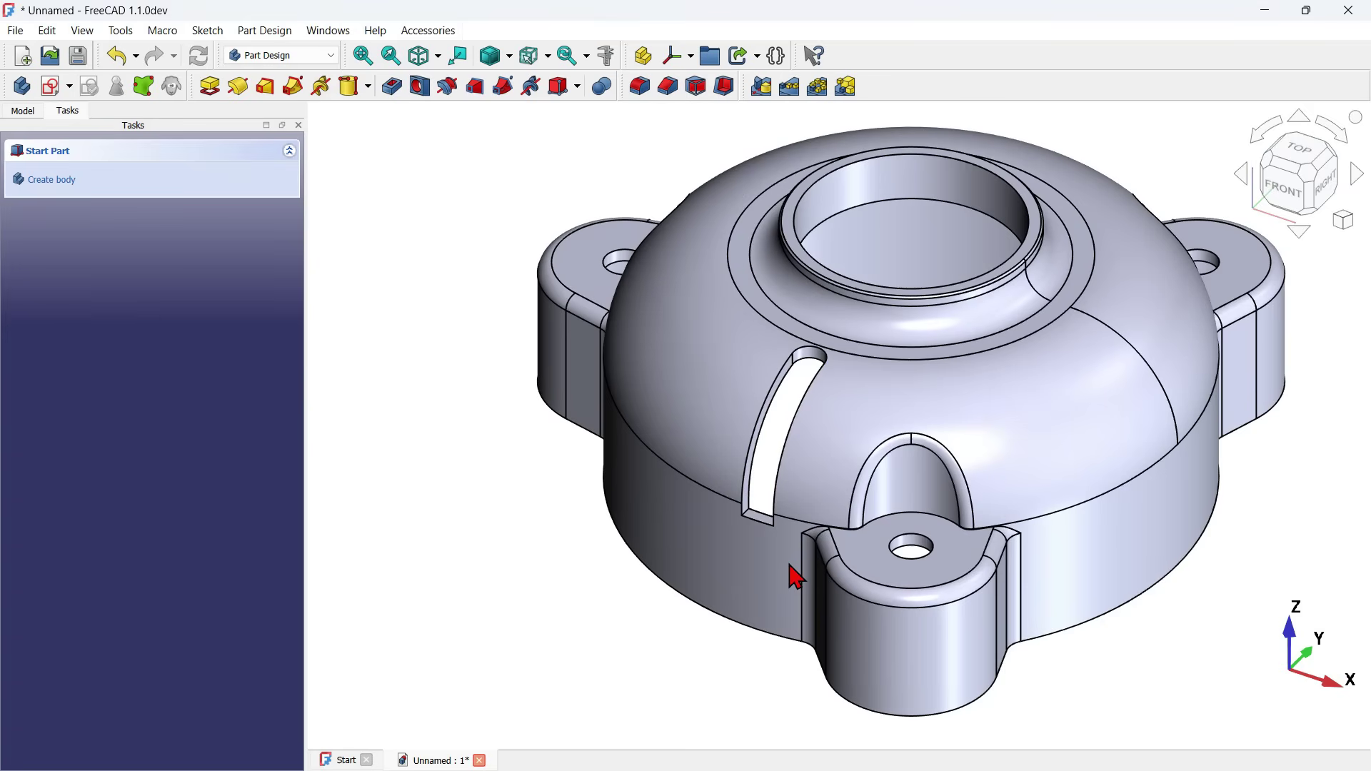
# - Create a new sketch on the XZ-plane and briefly check it in section view
pyautogui.click(56, 91)
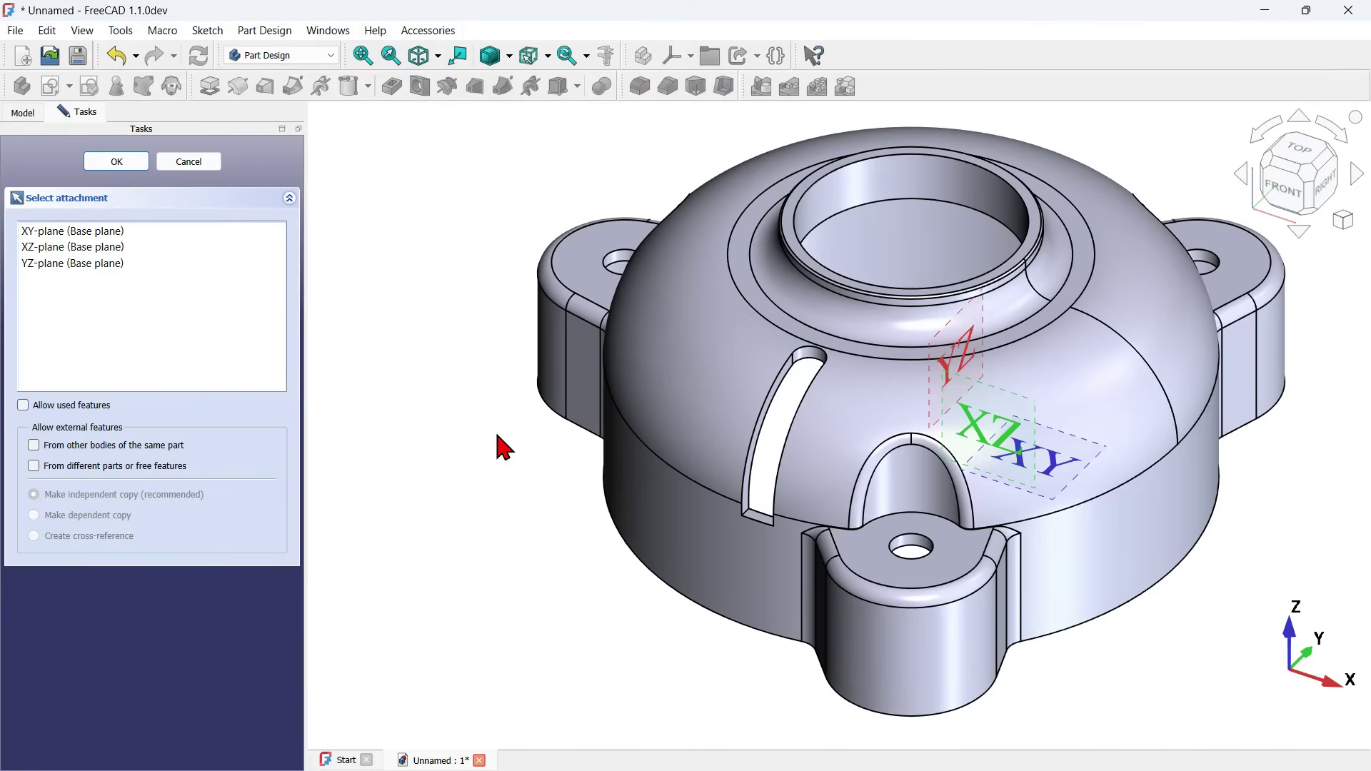
pyautogui.scroll(-1, 497, 433)
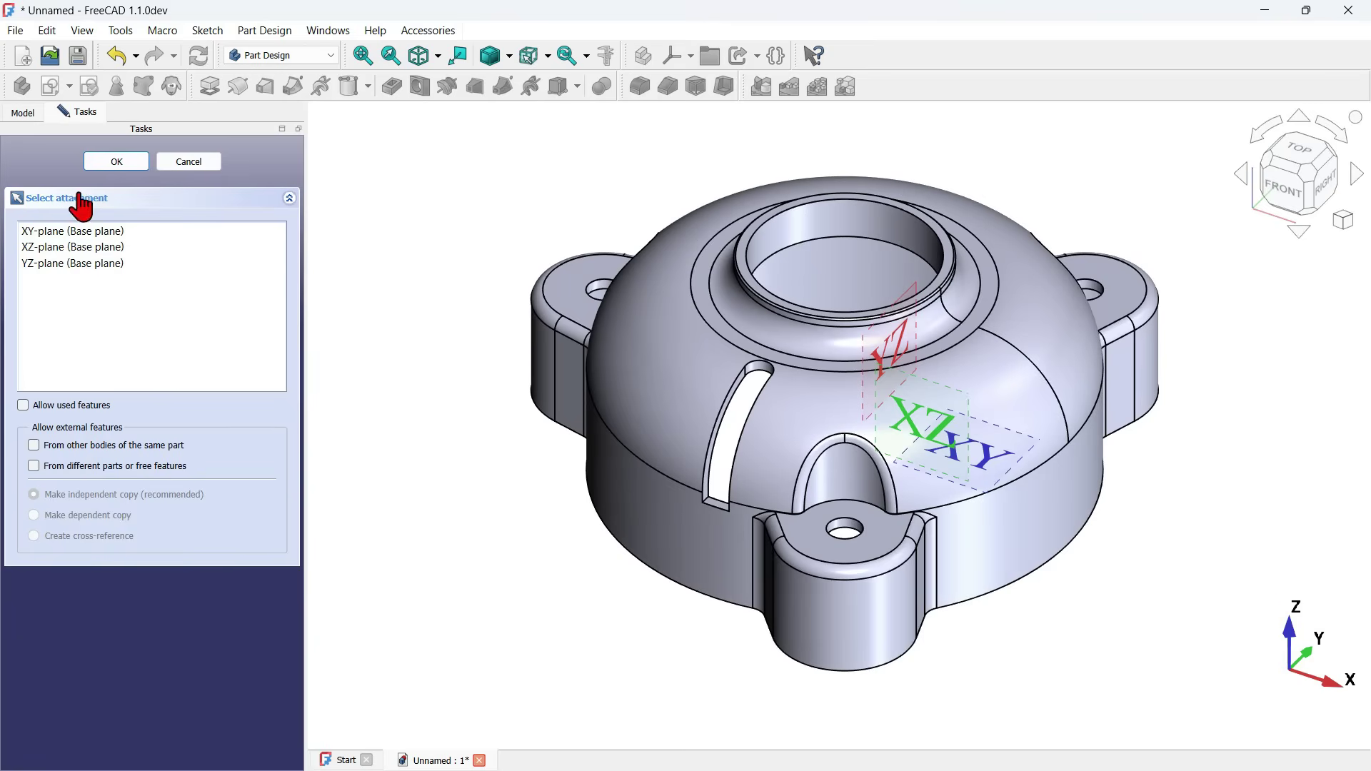
pyautogui.doubleClick(127, 248)
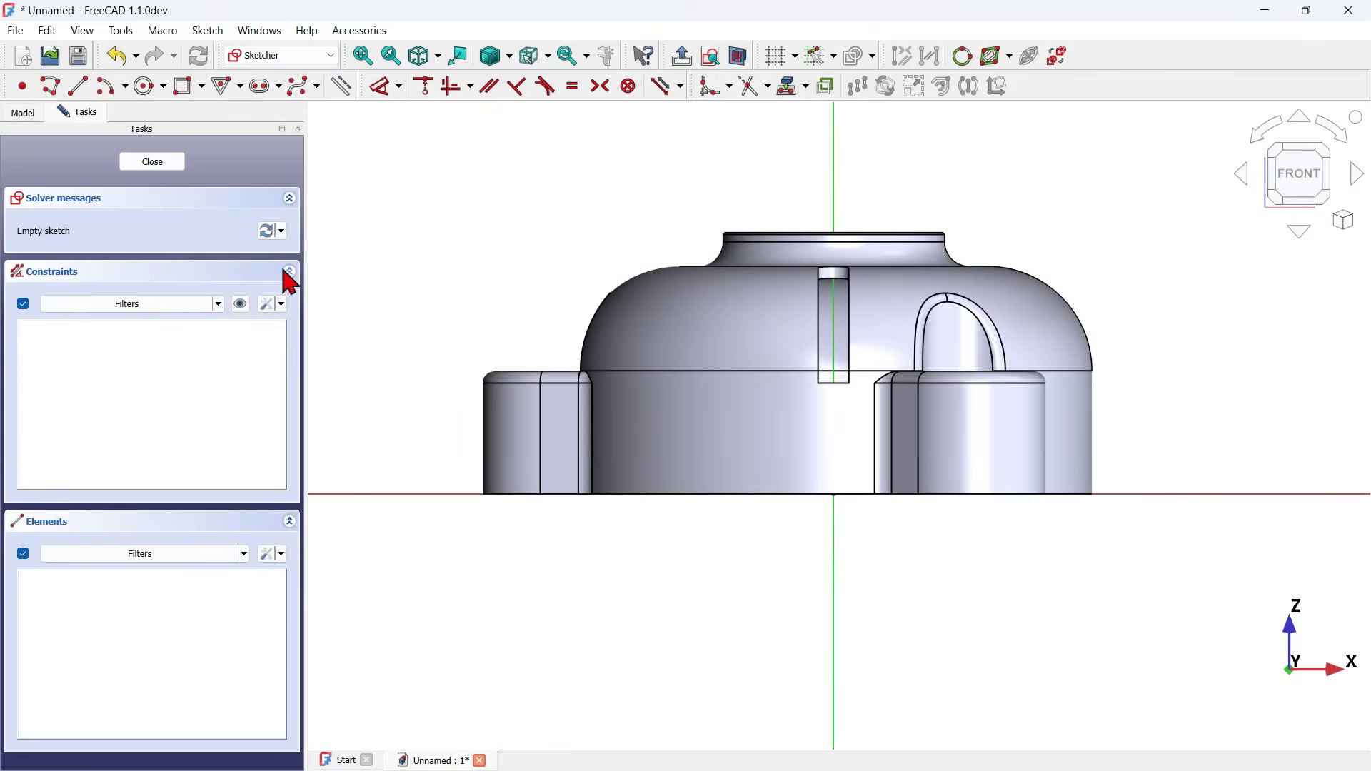
pyautogui.click(740, 57)
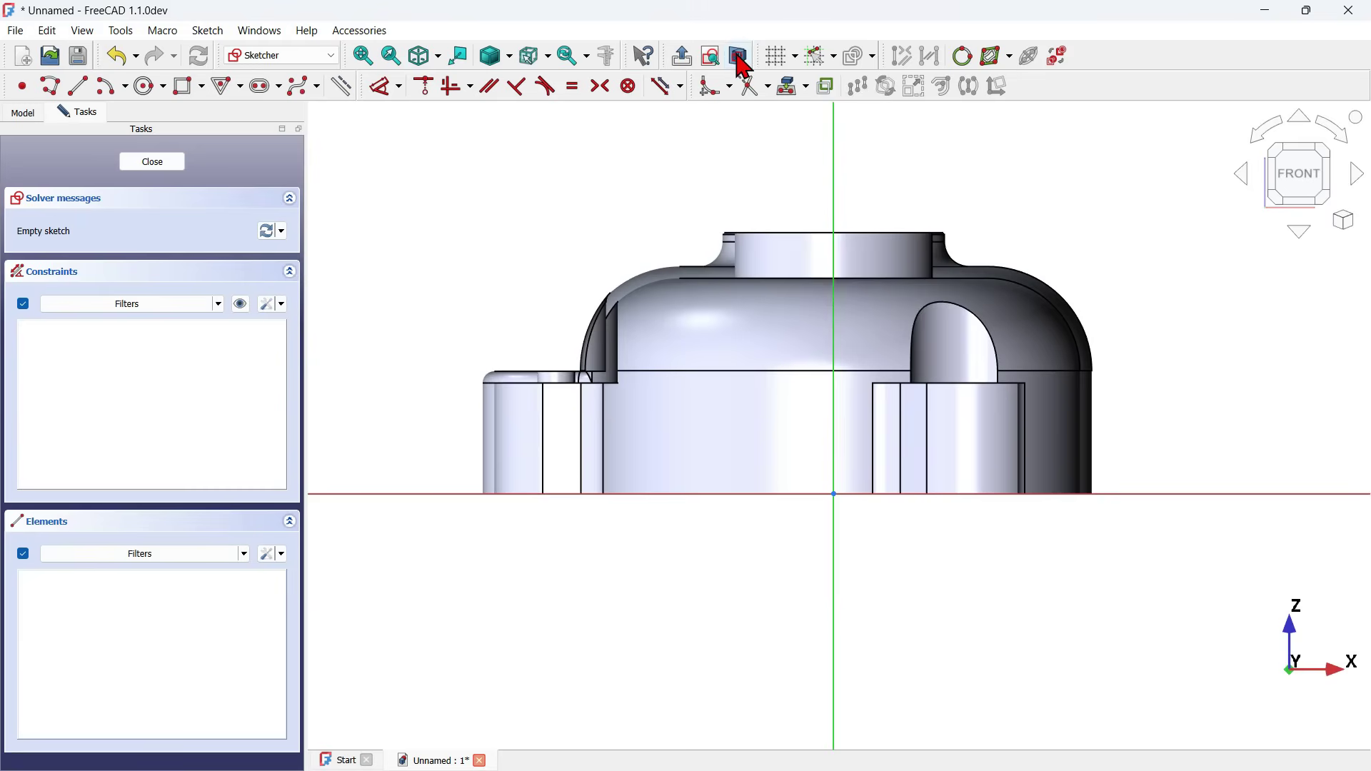
pyautogui.click(740, 57)
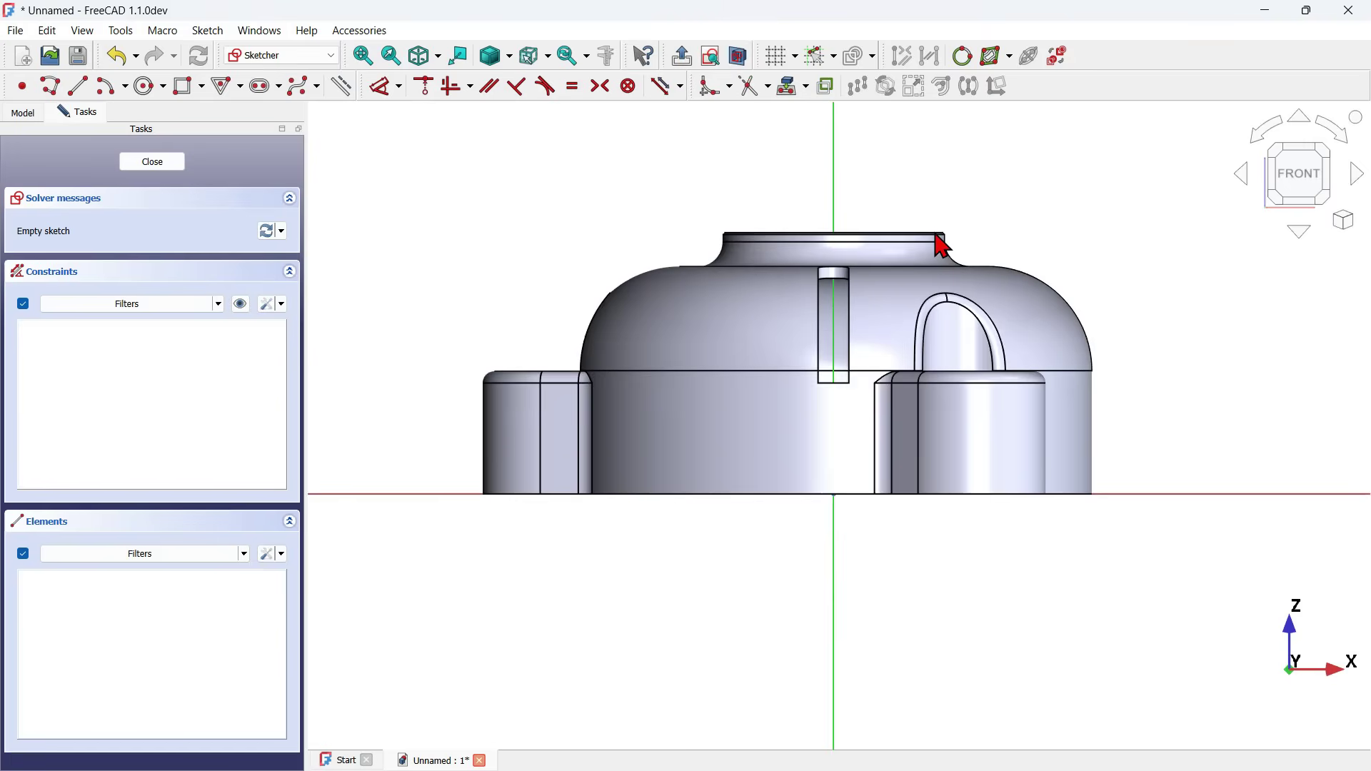
# - Project the vent slot's lower edge into the sketch as construction reference geometry and show the sketch in section view
pyautogui.scroll(2, 943, 246)
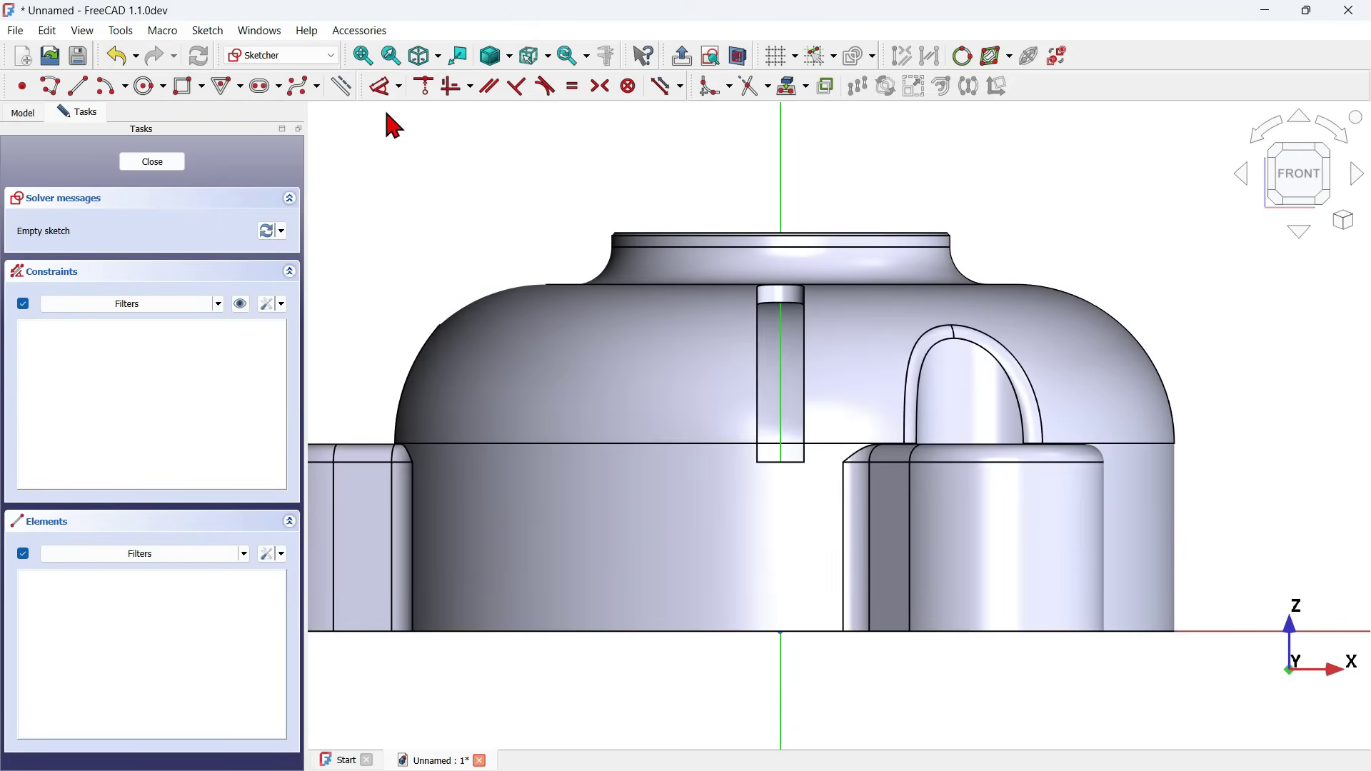
pyautogui.click(345, 86)
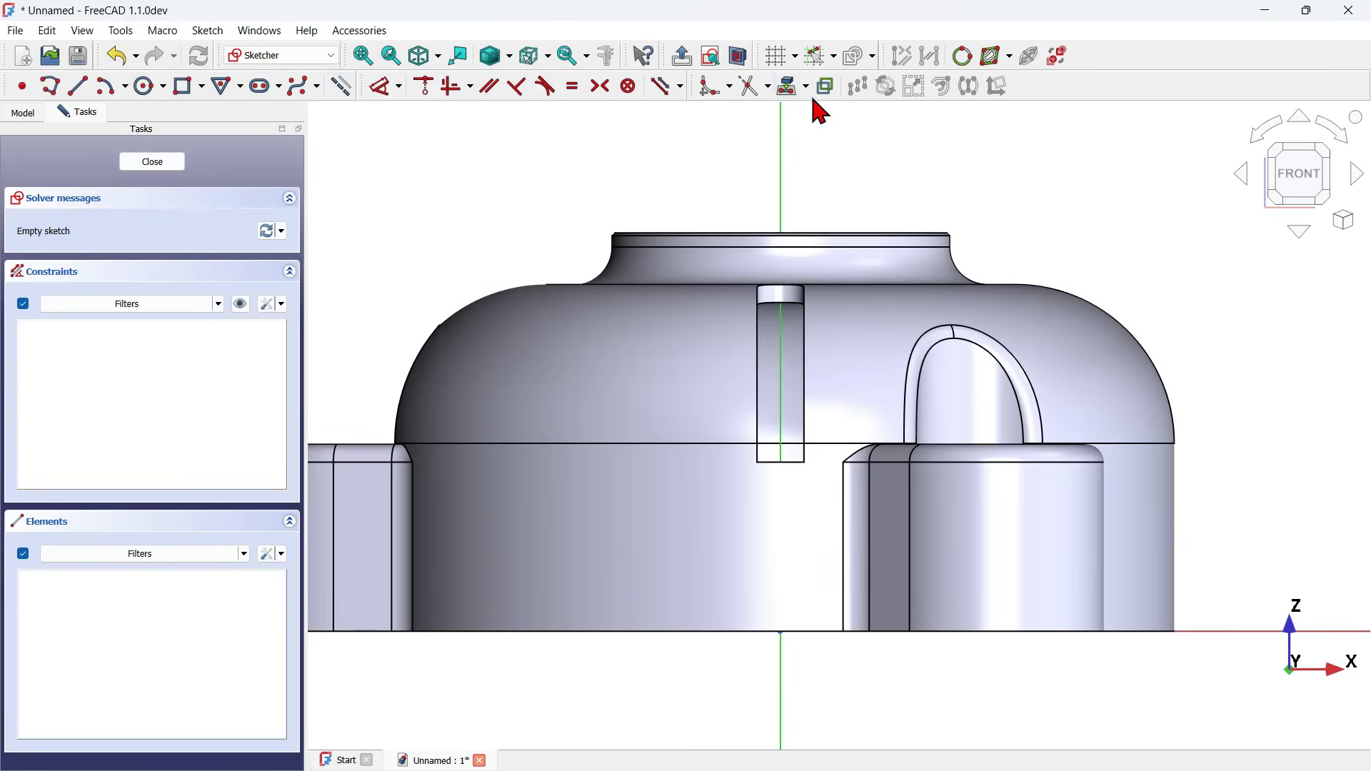
pyautogui.click(792, 87)
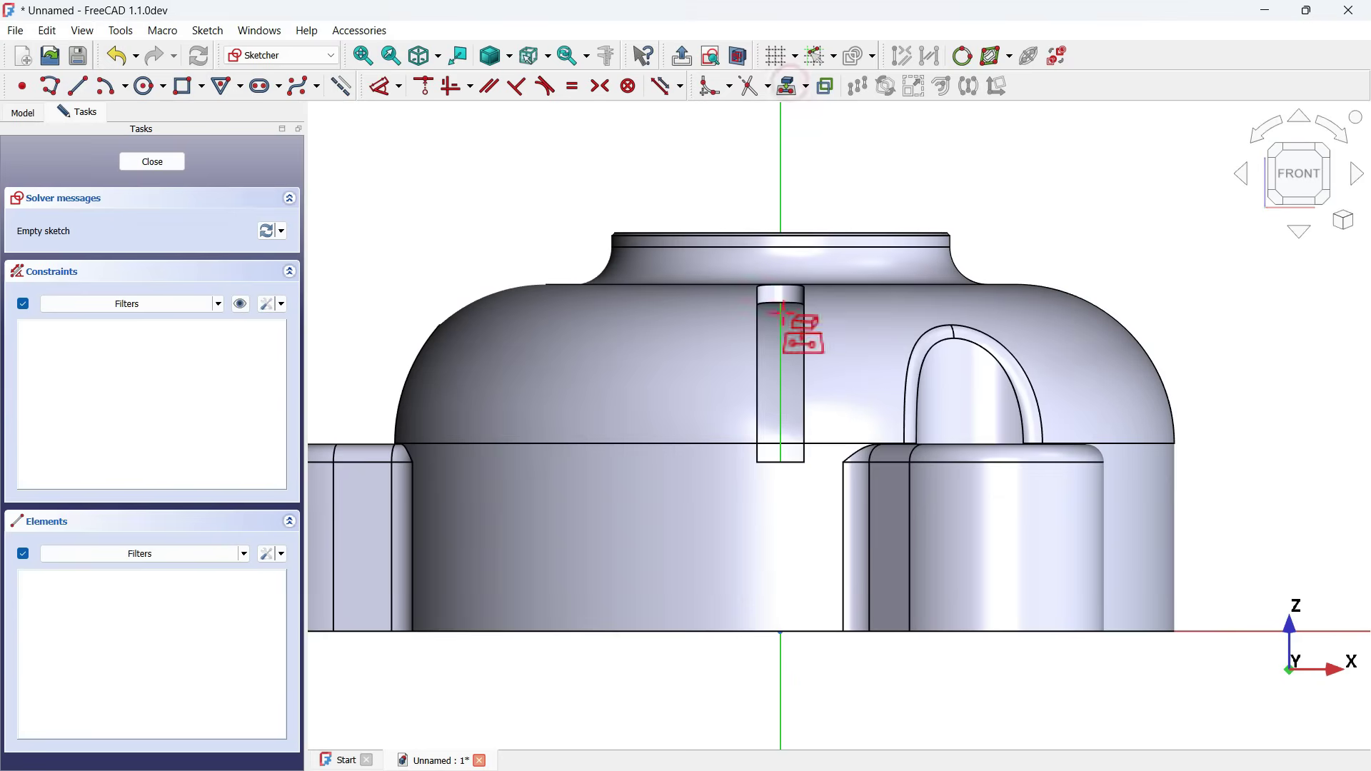
pyautogui.click(786, 462)
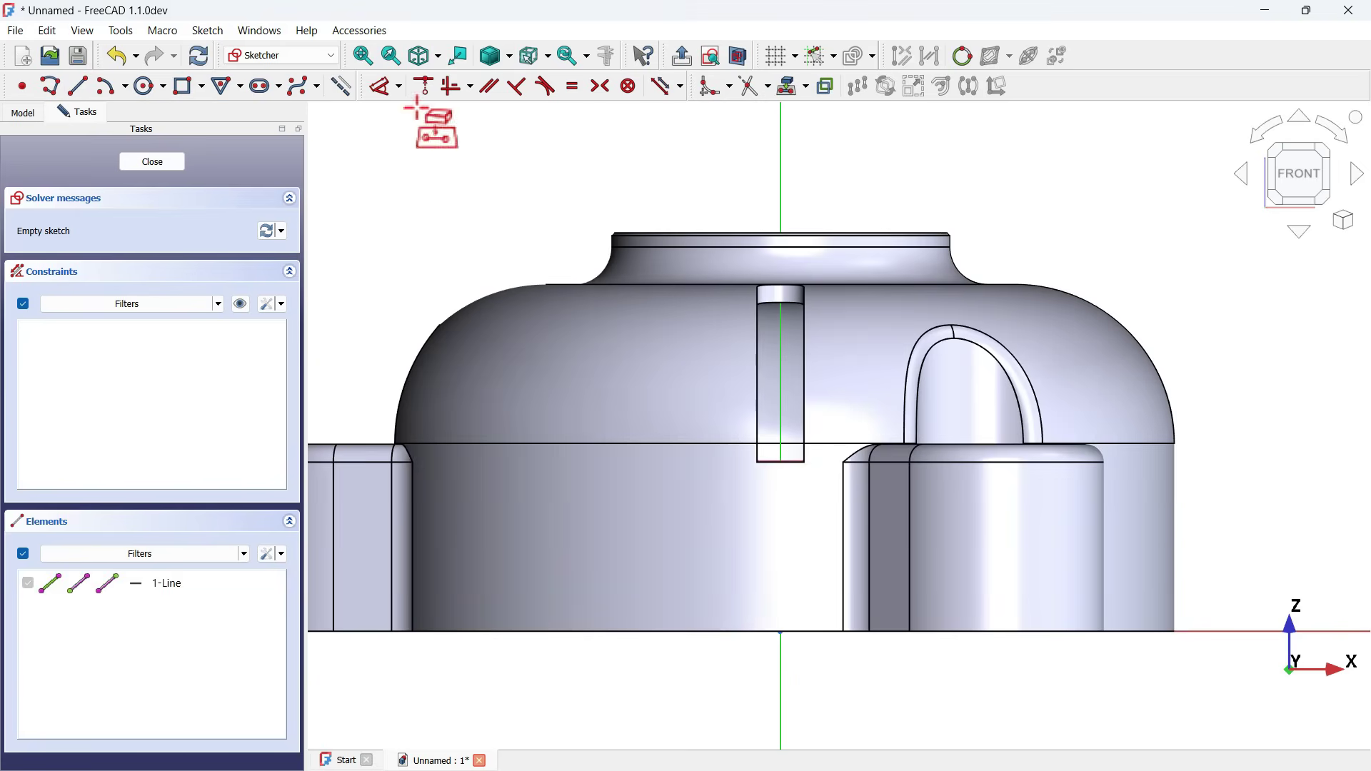
pyautogui.click(740, 57)
pyautogui.click(343, 85)
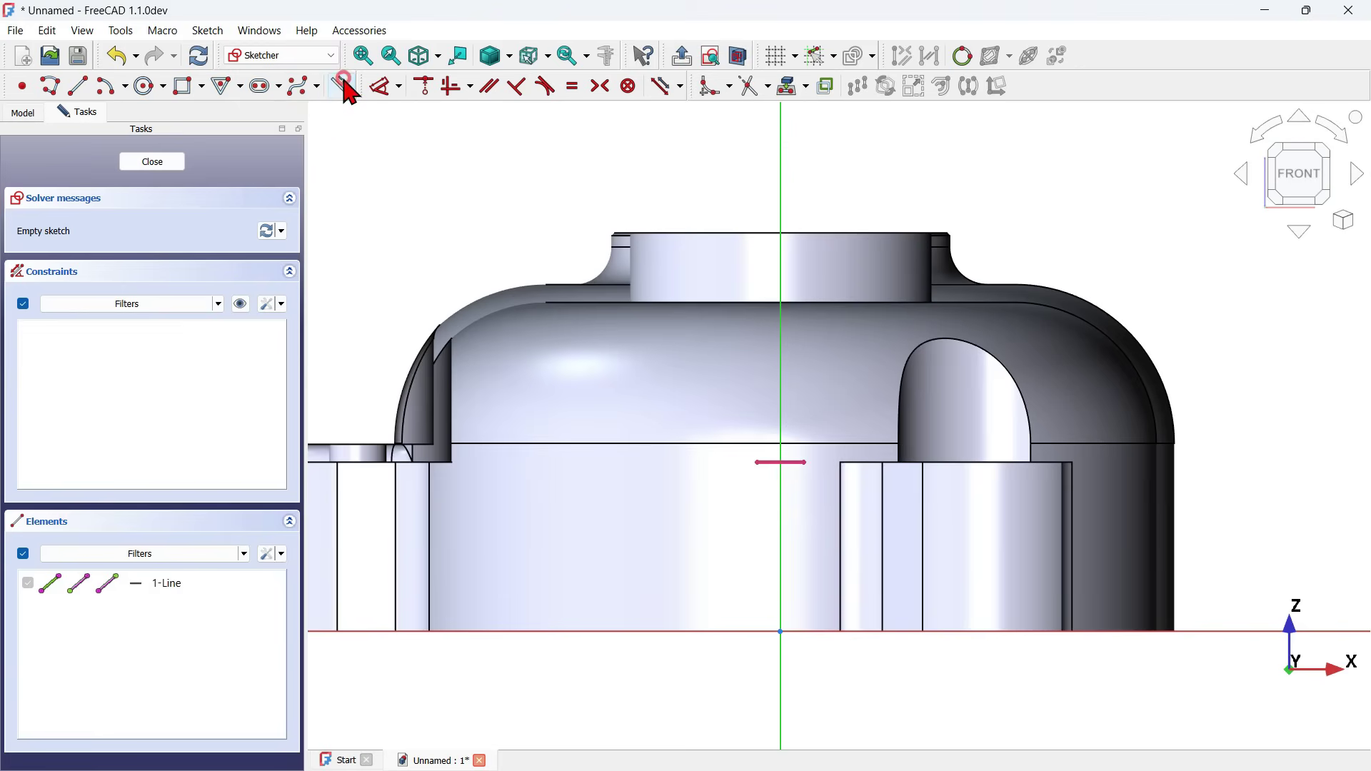
# - Sketch a small circle centred on the vertical axis just above the projected slot edge
pyautogui.click(145, 89)
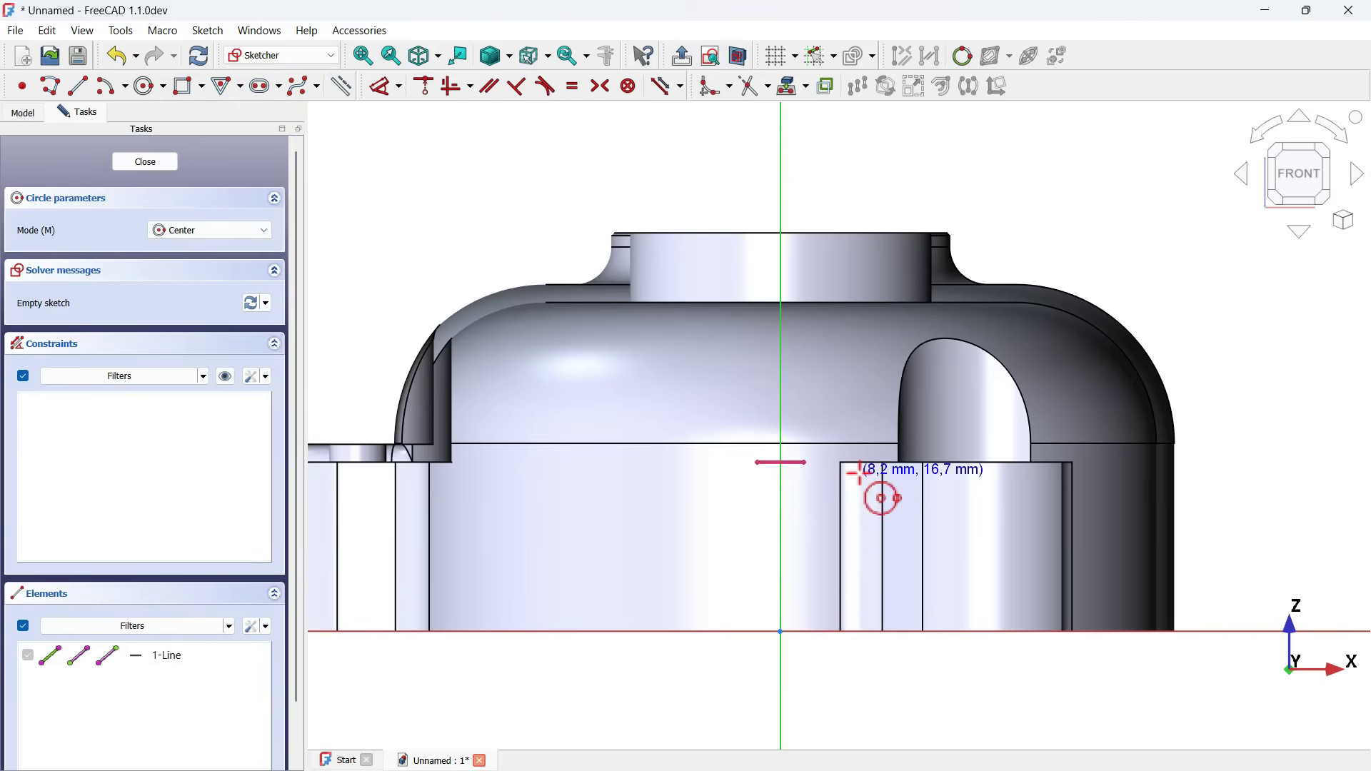
pyautogui.scroll(3, 861, 468)
pyautogui.click(734, 389)
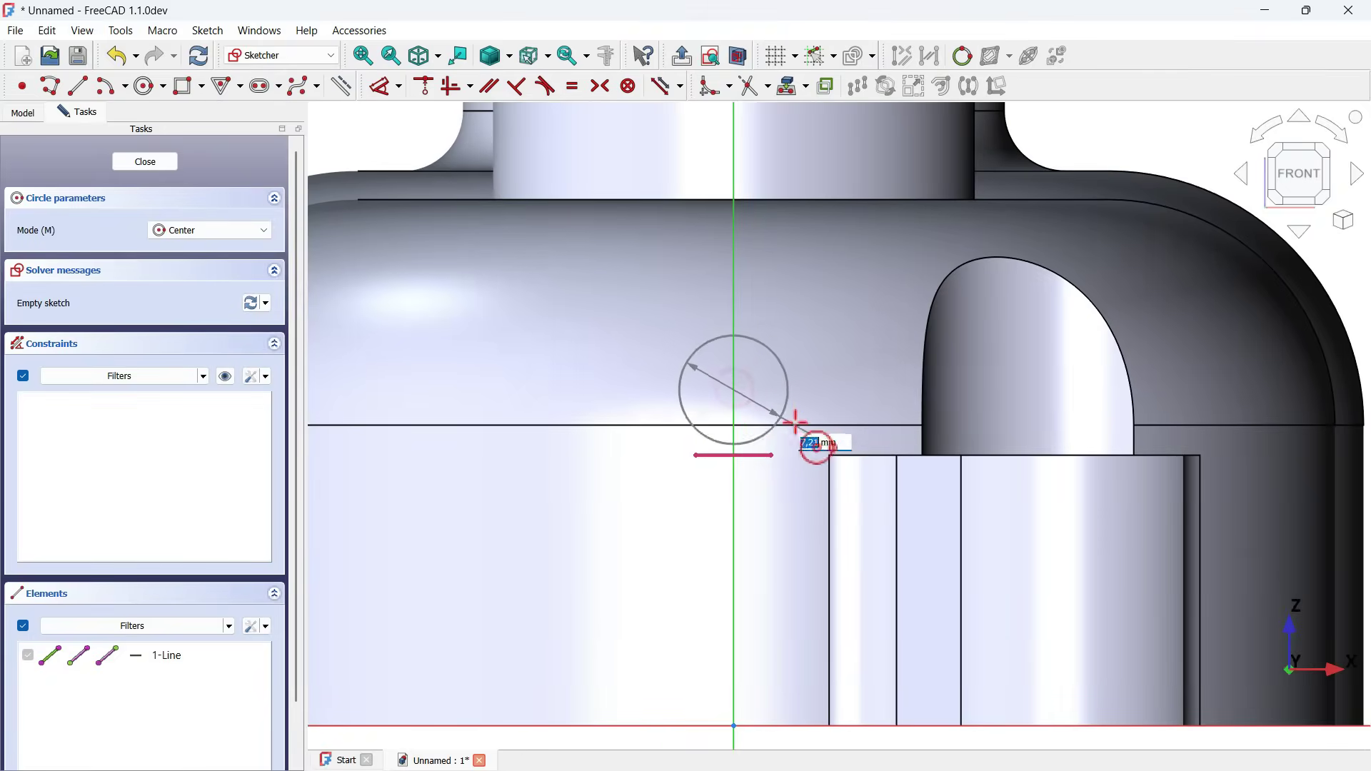
pyautogui.click(778, 392)
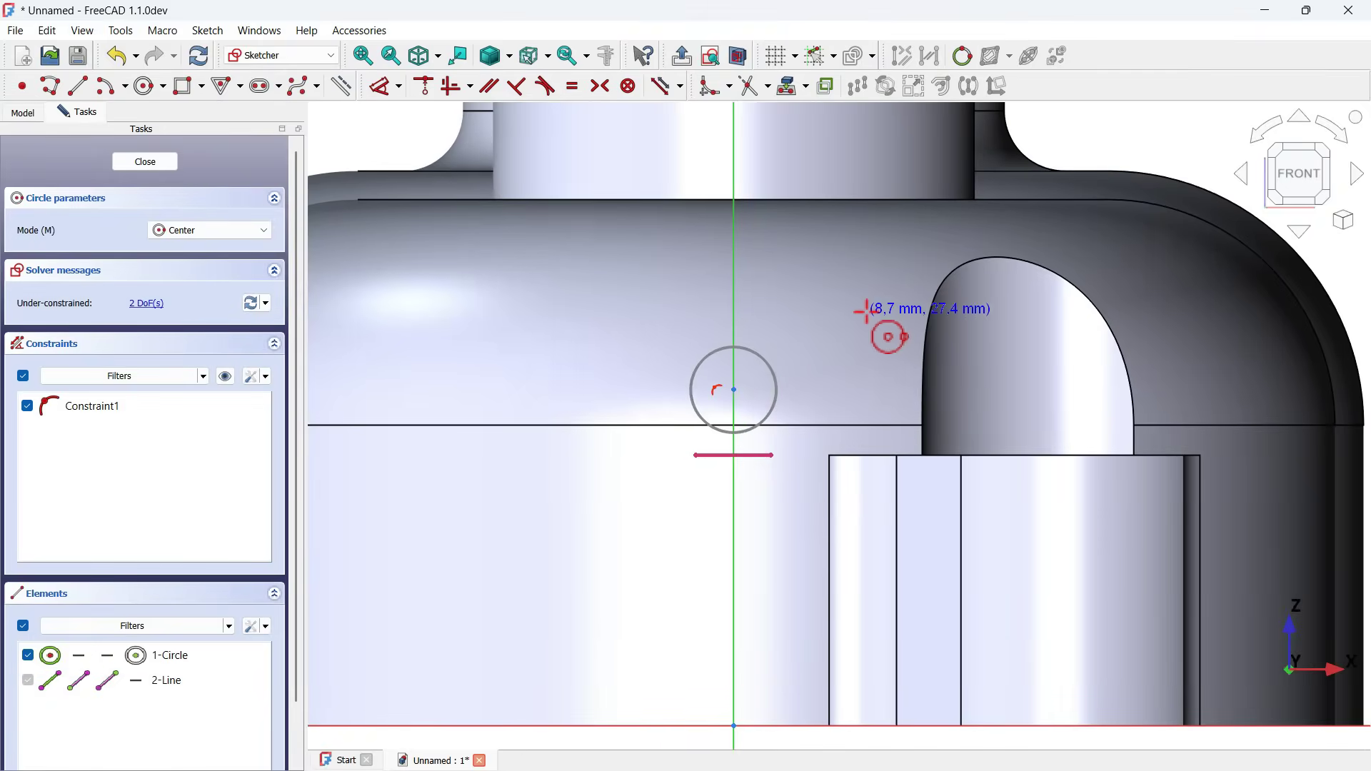
# - Constrain the circle's centre onto the projected slot edge and its outline to the edge's endpoint, then exit the sketch
pyautogui.click(426, 86)
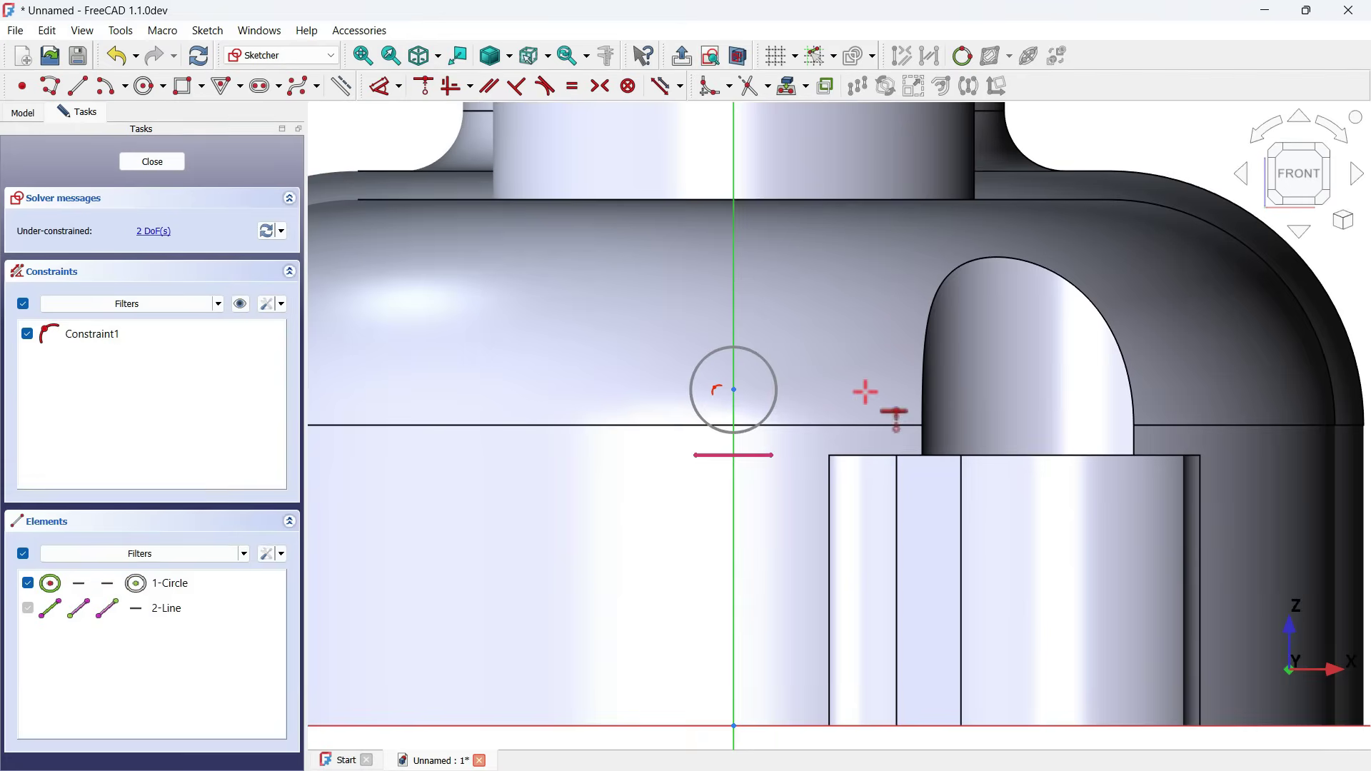
pyautogui.click(733, 391)
pyautogui.click(743, 455)
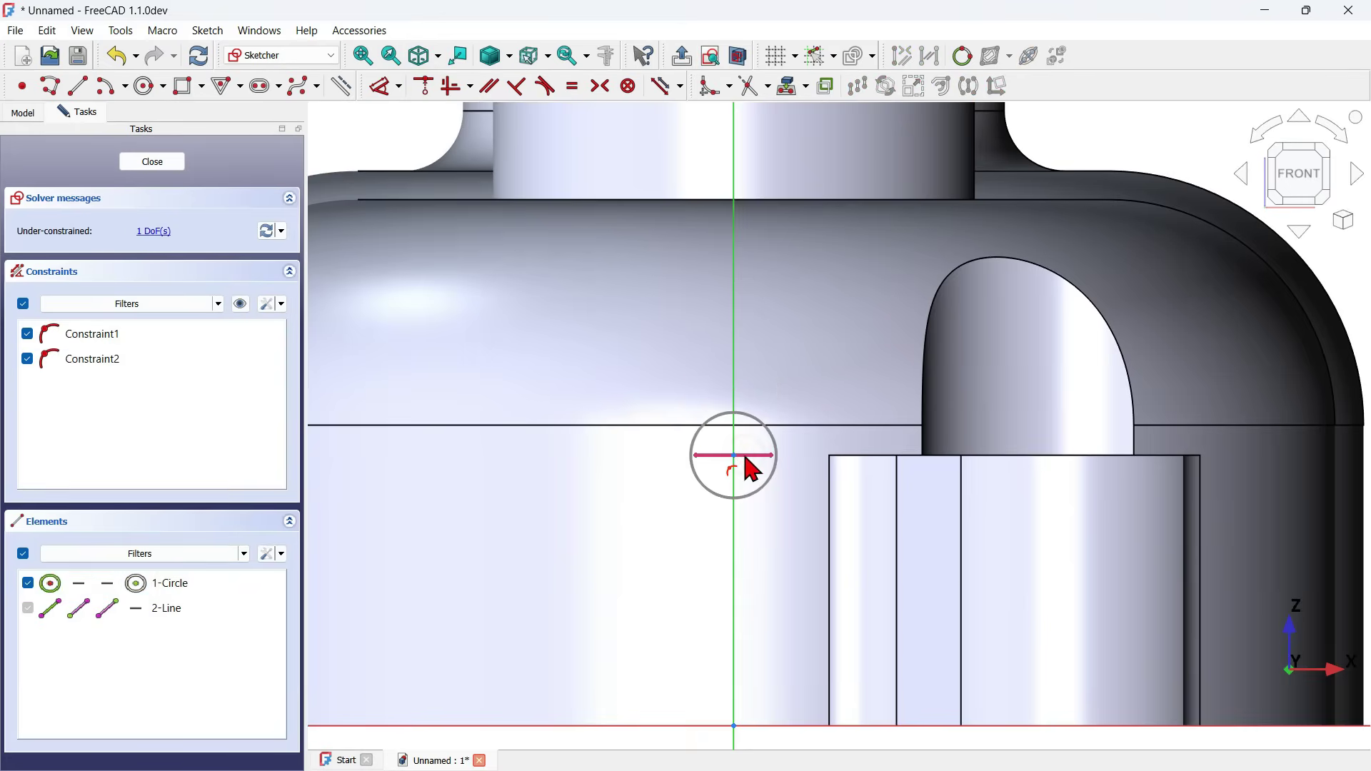
pyautogui.scroll(2, 746, 458)
pyautogui.click(787, 455)
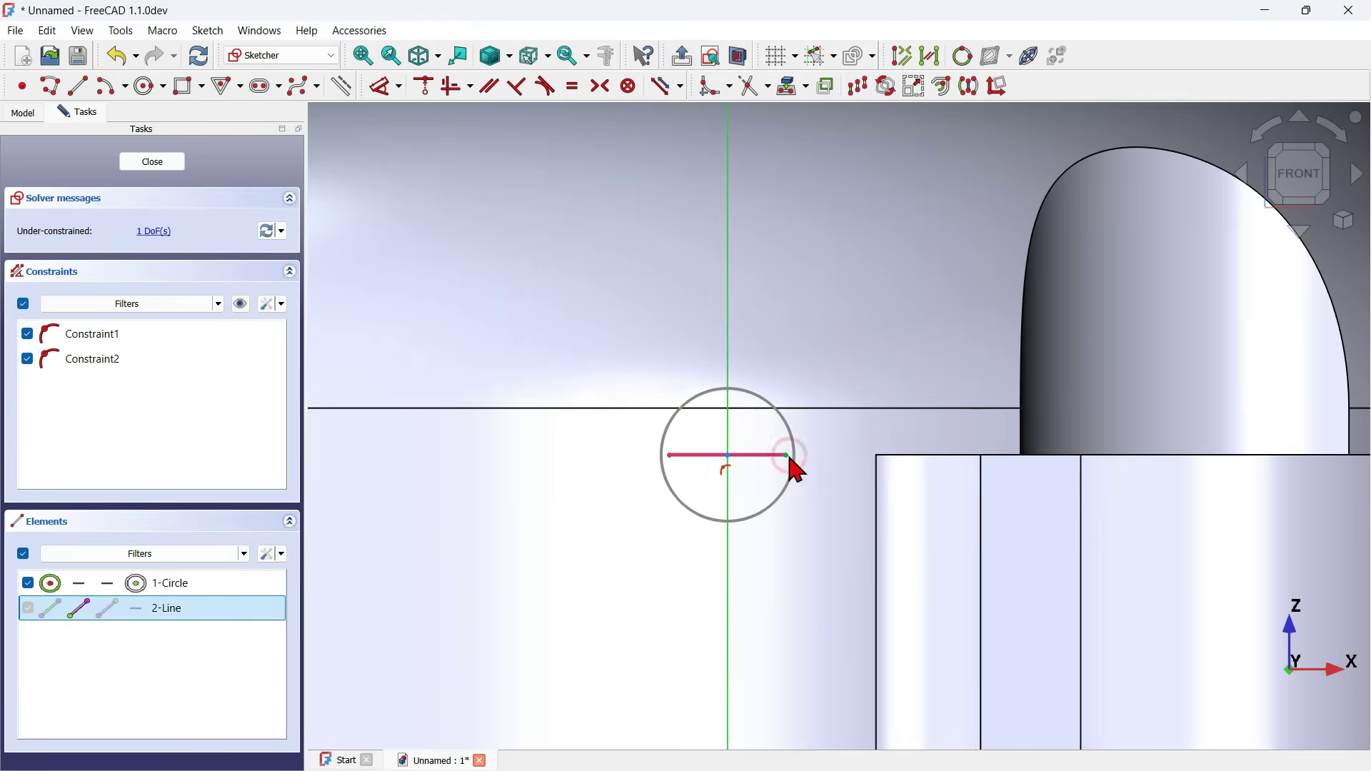
pyautogui.click(791, 440)
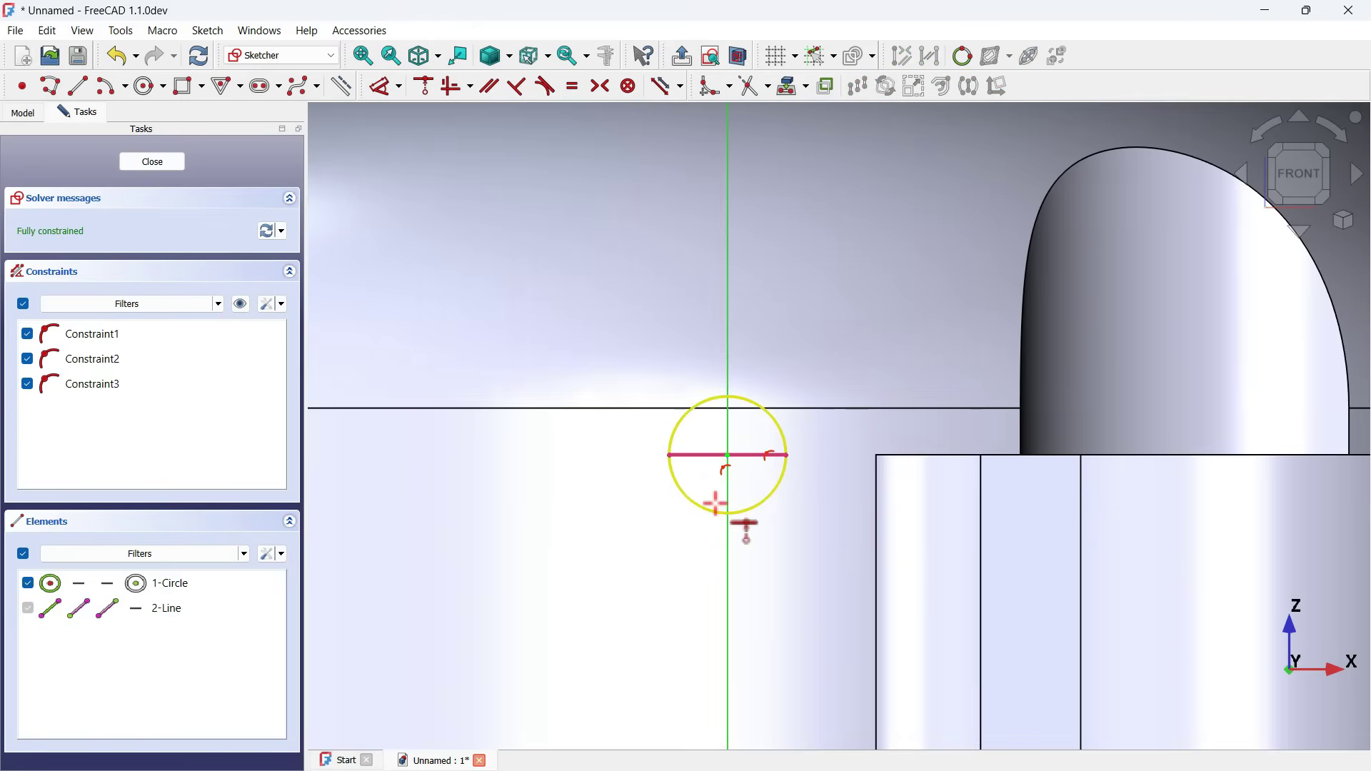
pyautogui.scroll(-3, 714, 500)
pyautogui.scroll(-1, 715, 505)
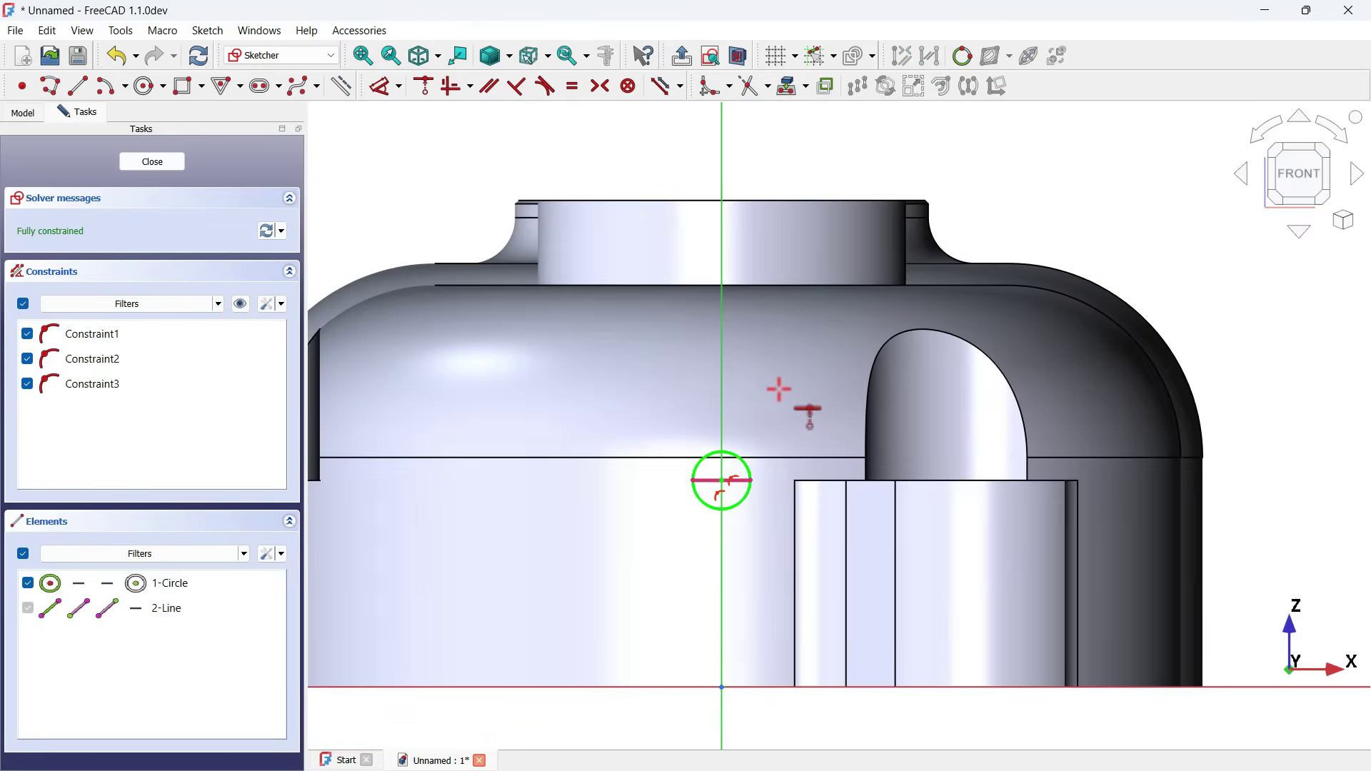
pyautogui.press('Escape')
pyautogui.press('Escape')
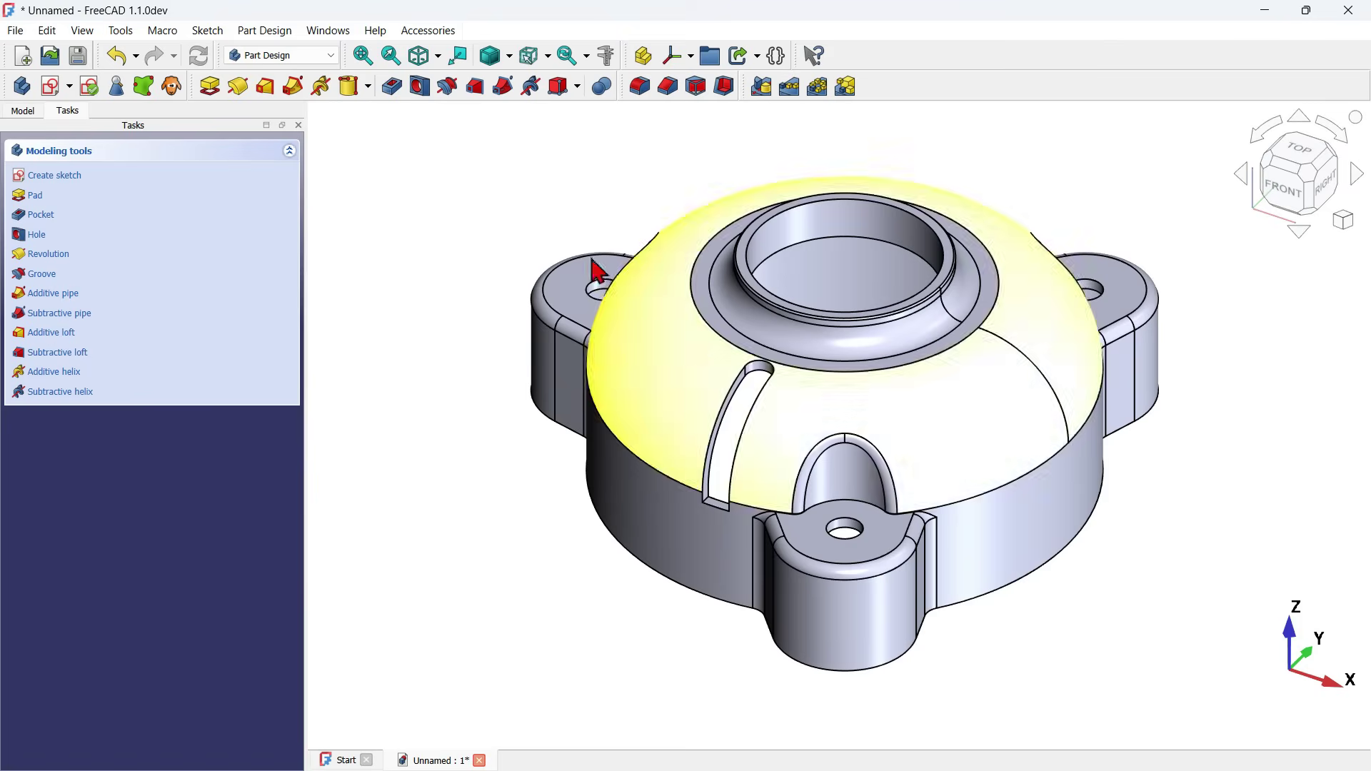
# - Cut the circle sketch as a Through all Pocket with Reversed enabled to round the vent slot's outer end
pyautogui.click(386, 85)
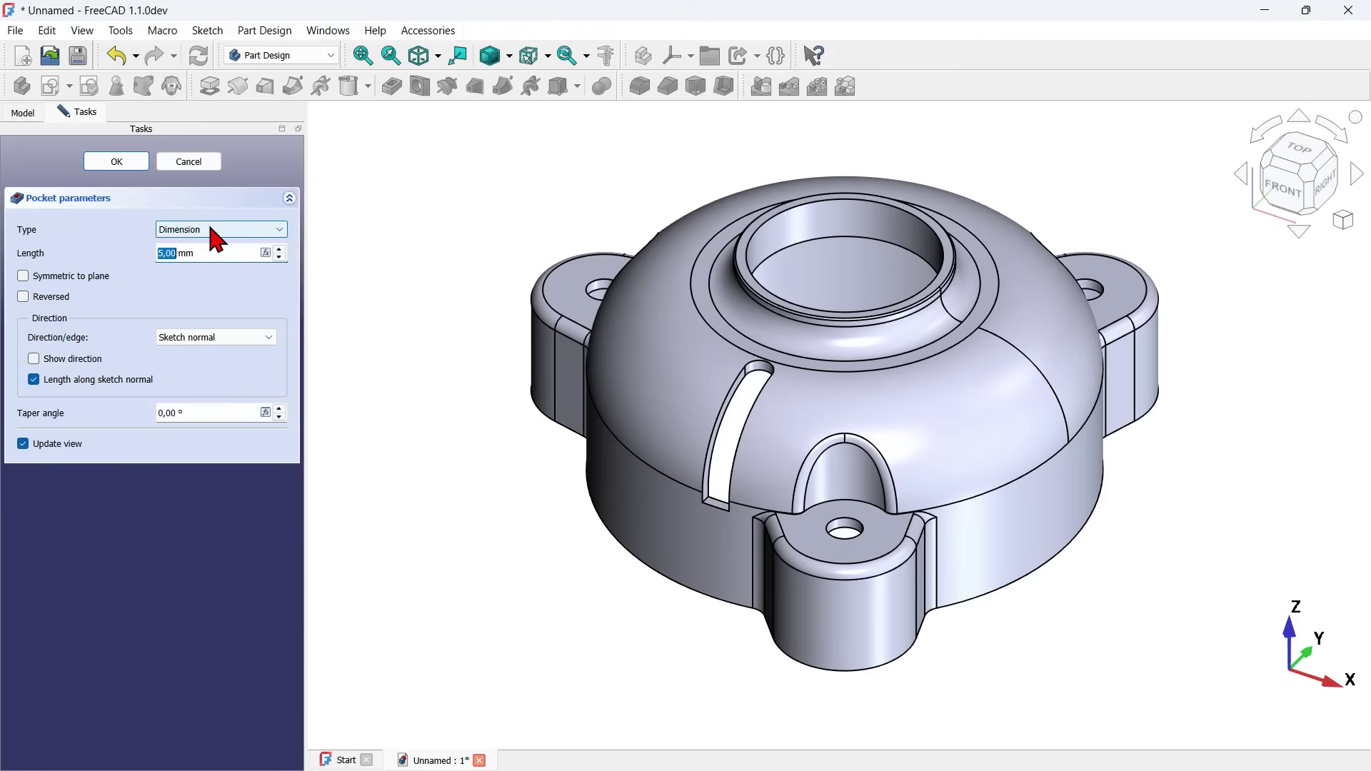
pyautogui.click(211, 230)
pyautogui.click(219, 254)
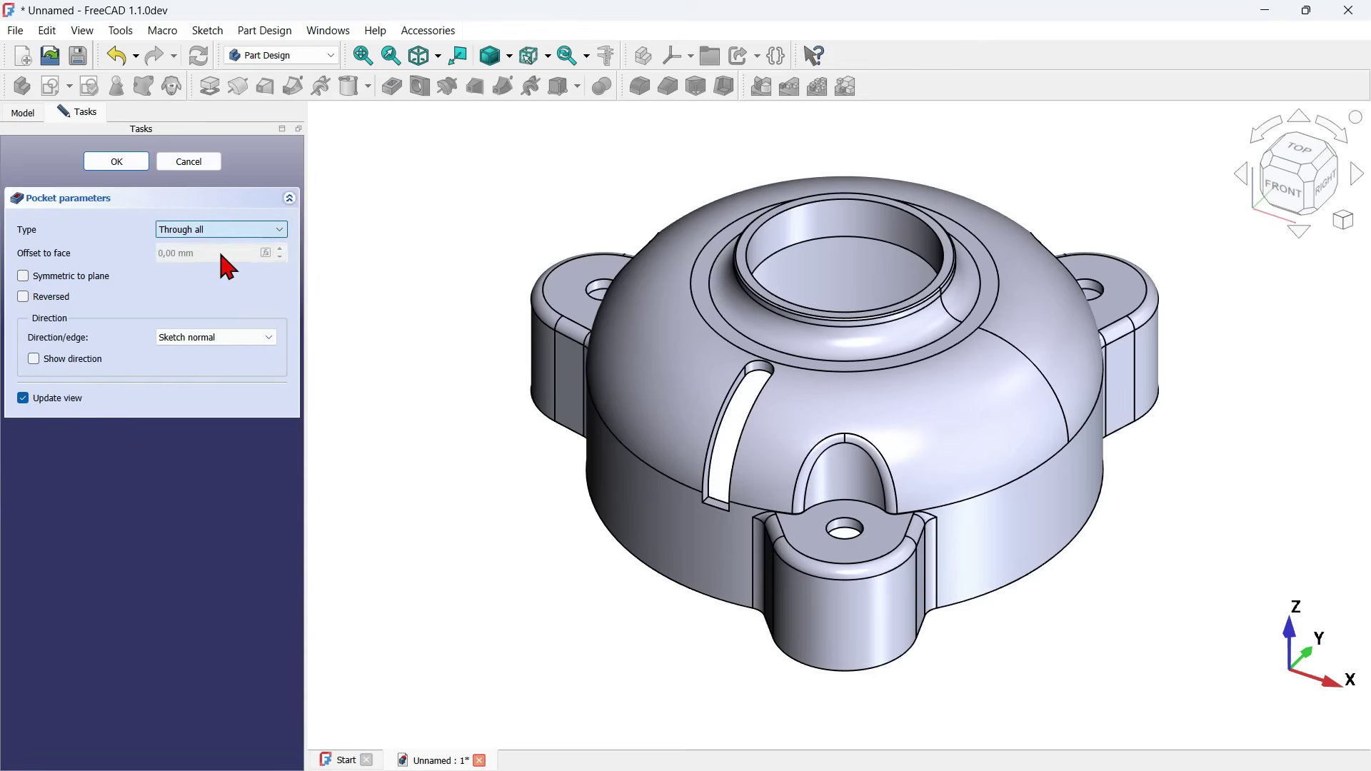
pyautogui.moveTo(1125, 165); pyautogui.dragTo(1047, 230, button='middle')
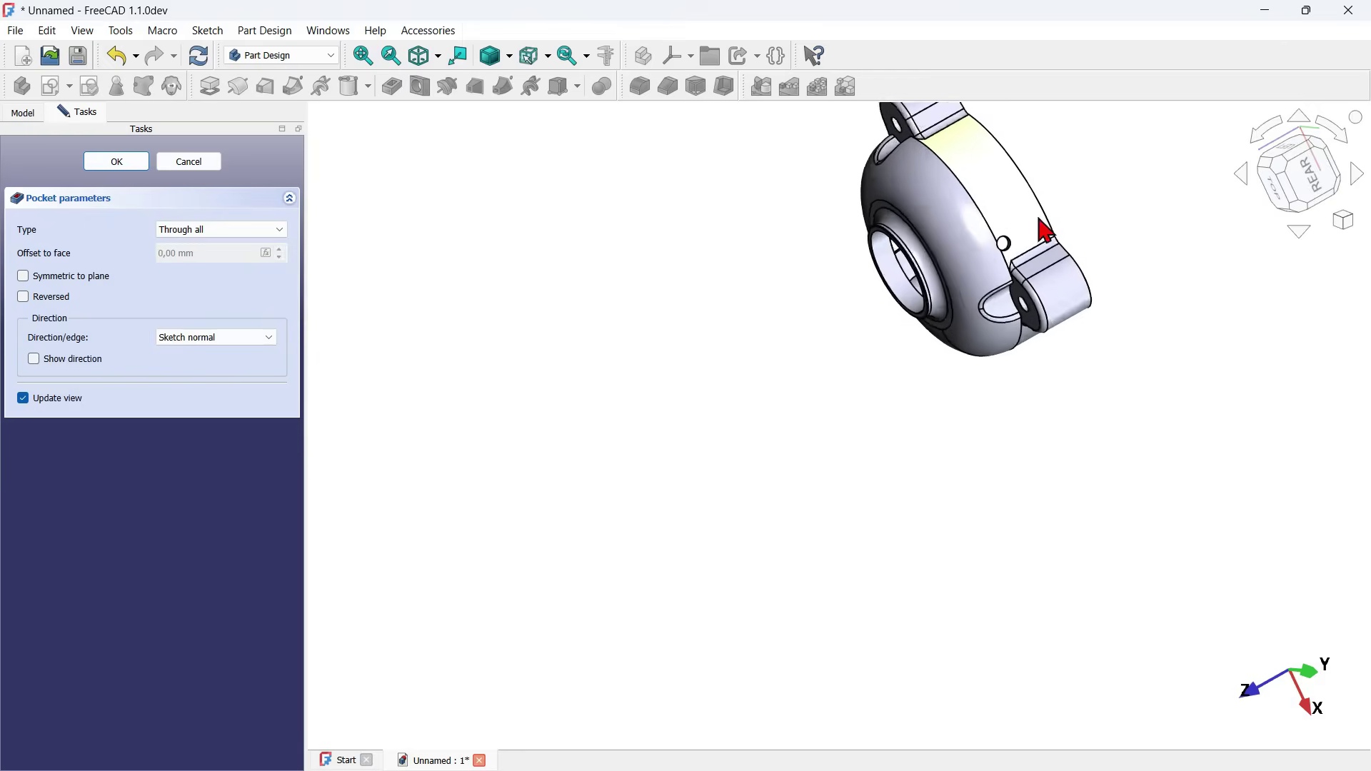
pyautogui.scroll(3, 1046, 230)
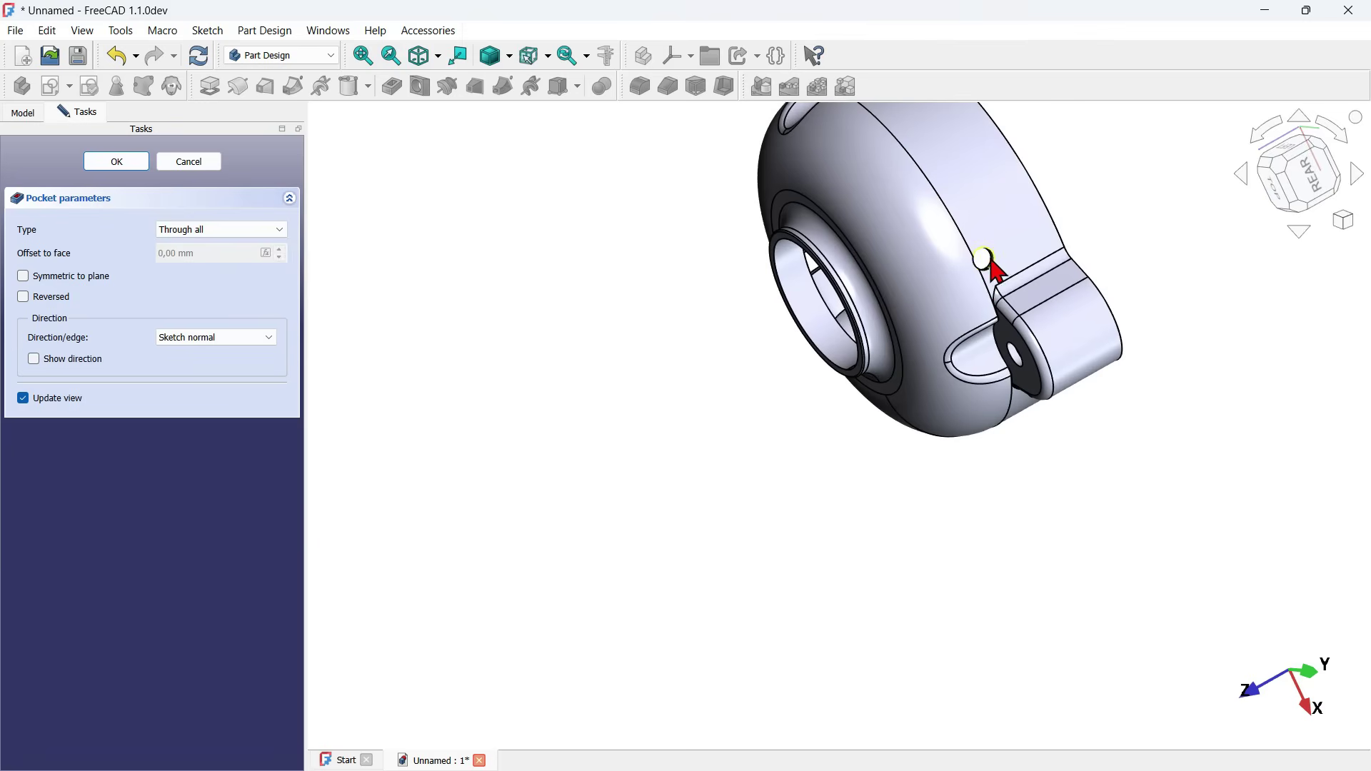
pyautogui.press('0')
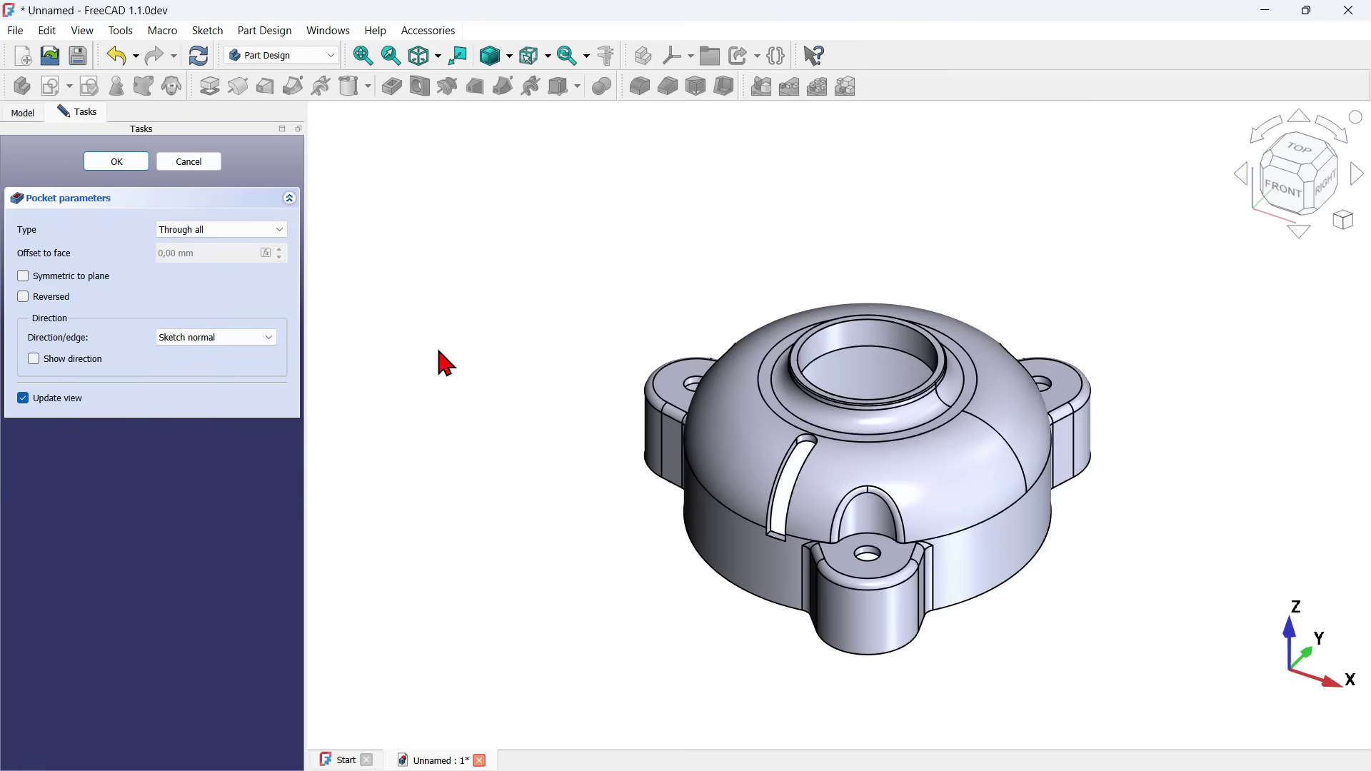
pyautogui.click(36, 300)
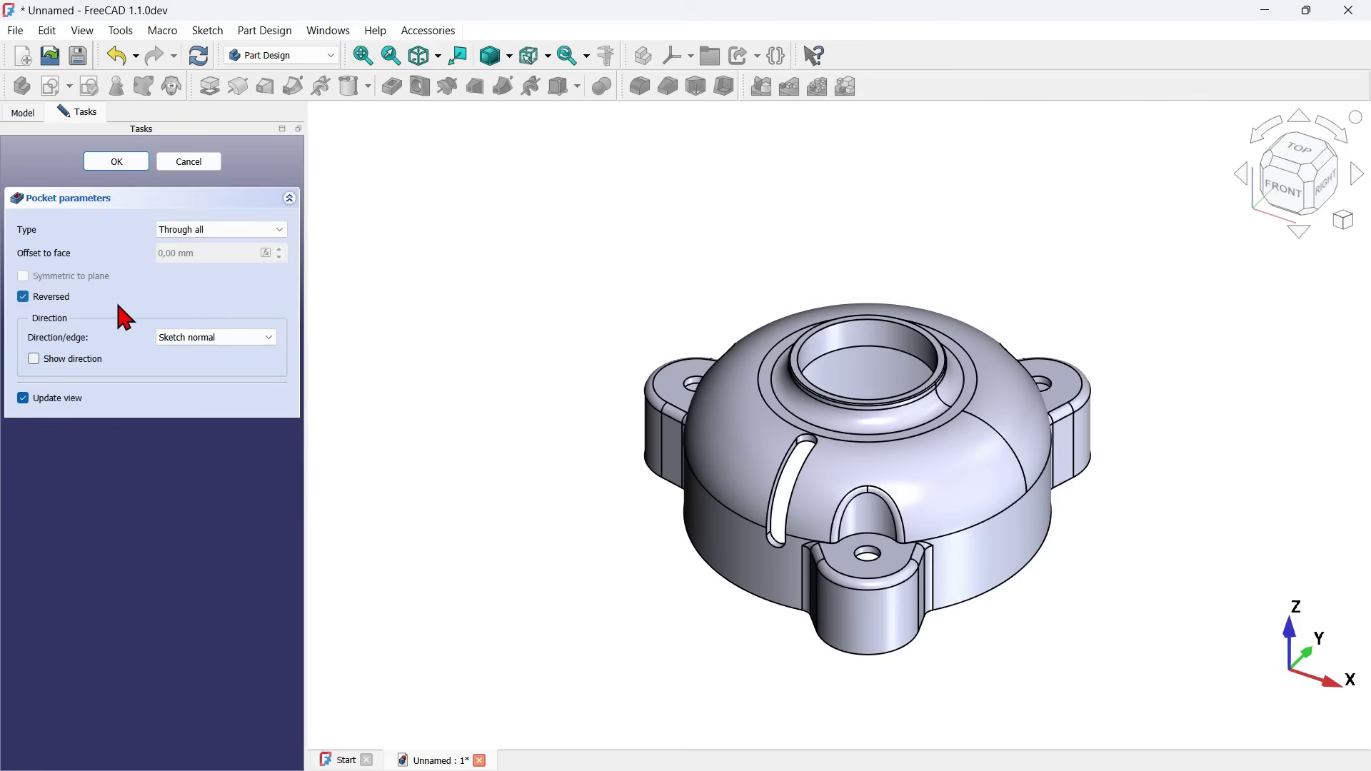
pyautogui.scroll(2, 671, 547)
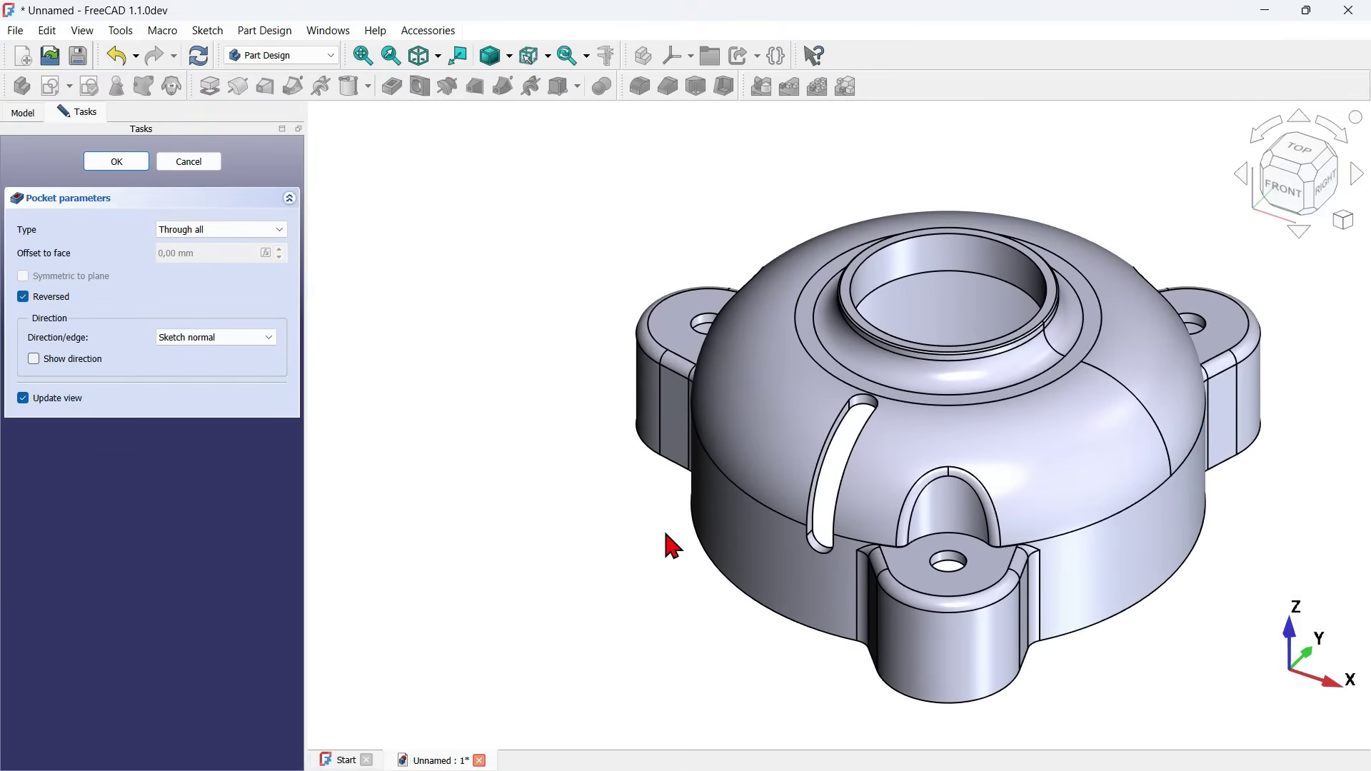
pyautogui.click(129, 162)
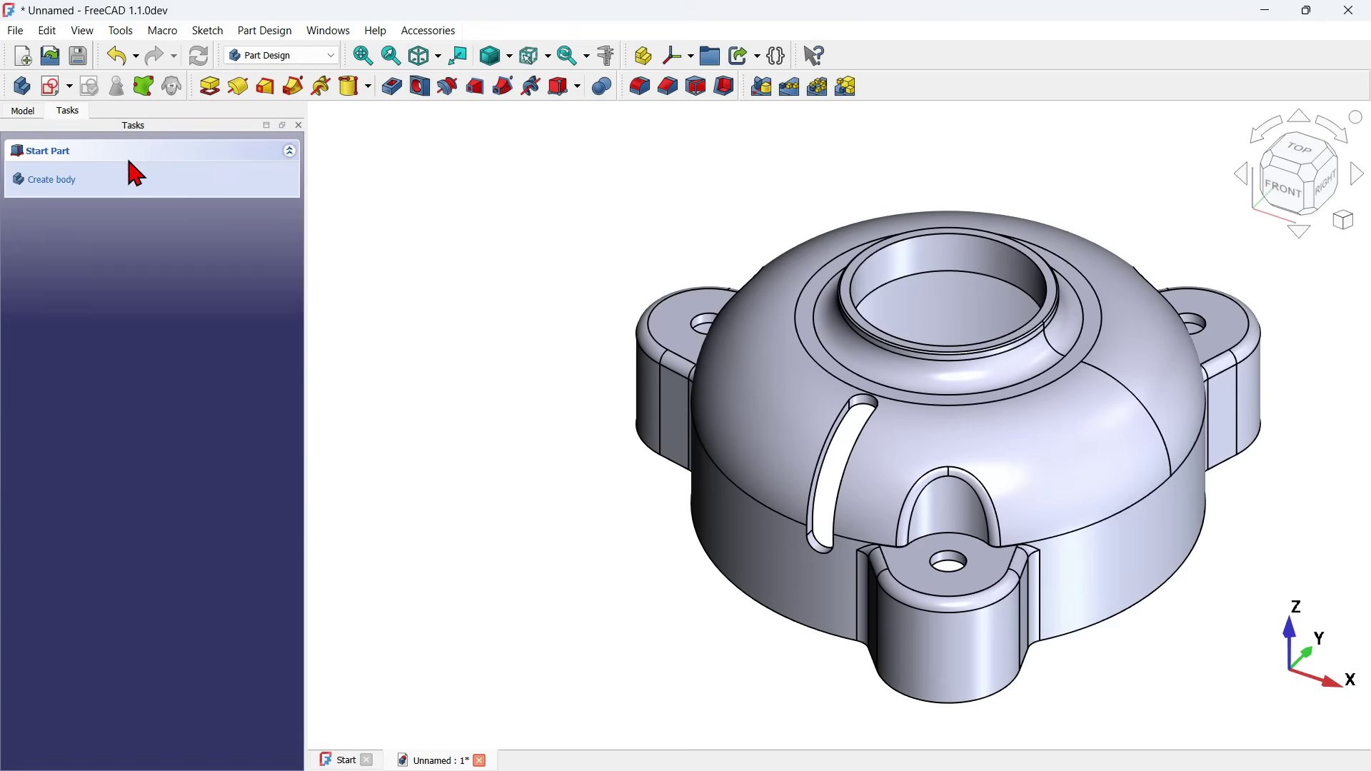
# - Examine the vent slots around the dome in the Model_121 reference for comparison with the finished slot
pyautogui.click(564, 510)
pyautogui.moveTo(564, 510); pyautogui.dragTo(852, 514)
pyautogui.press('0')
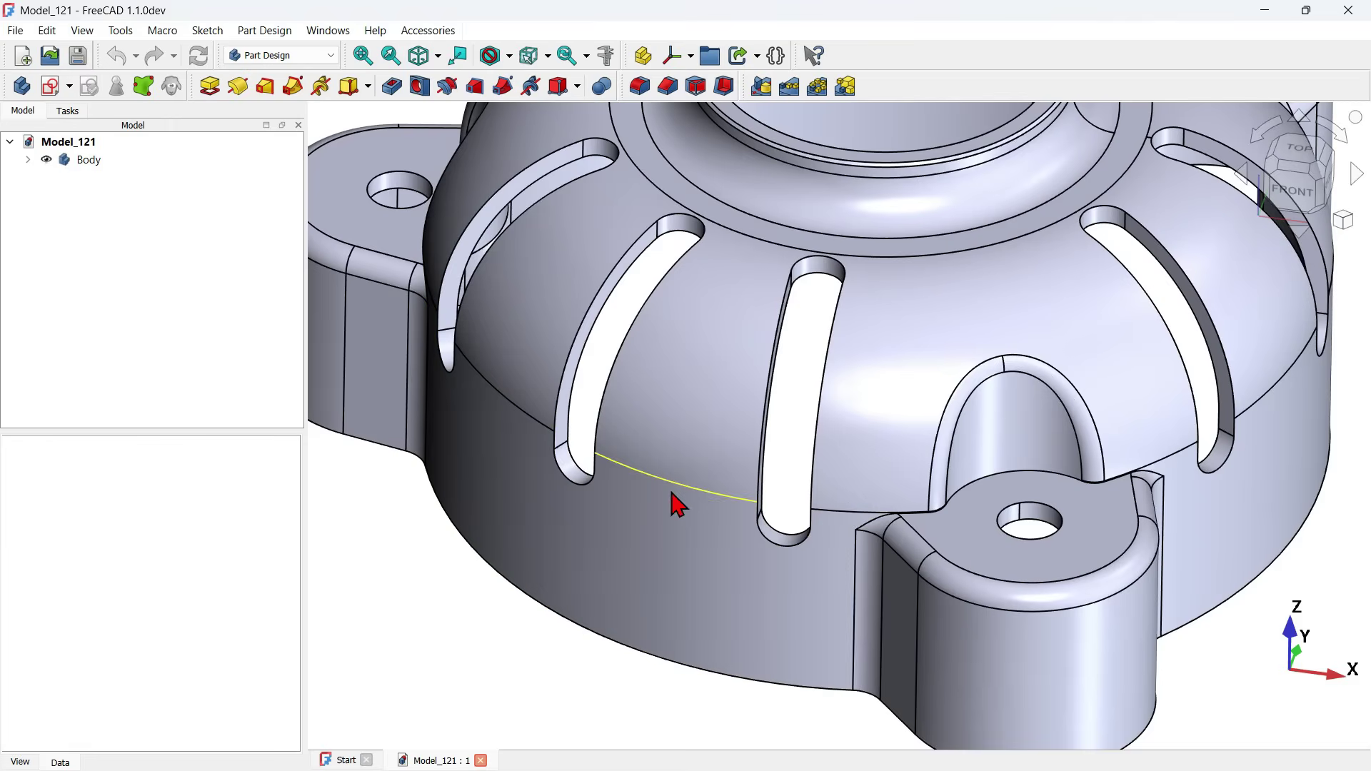
pyautogui.scroll(-3, 675, 502)
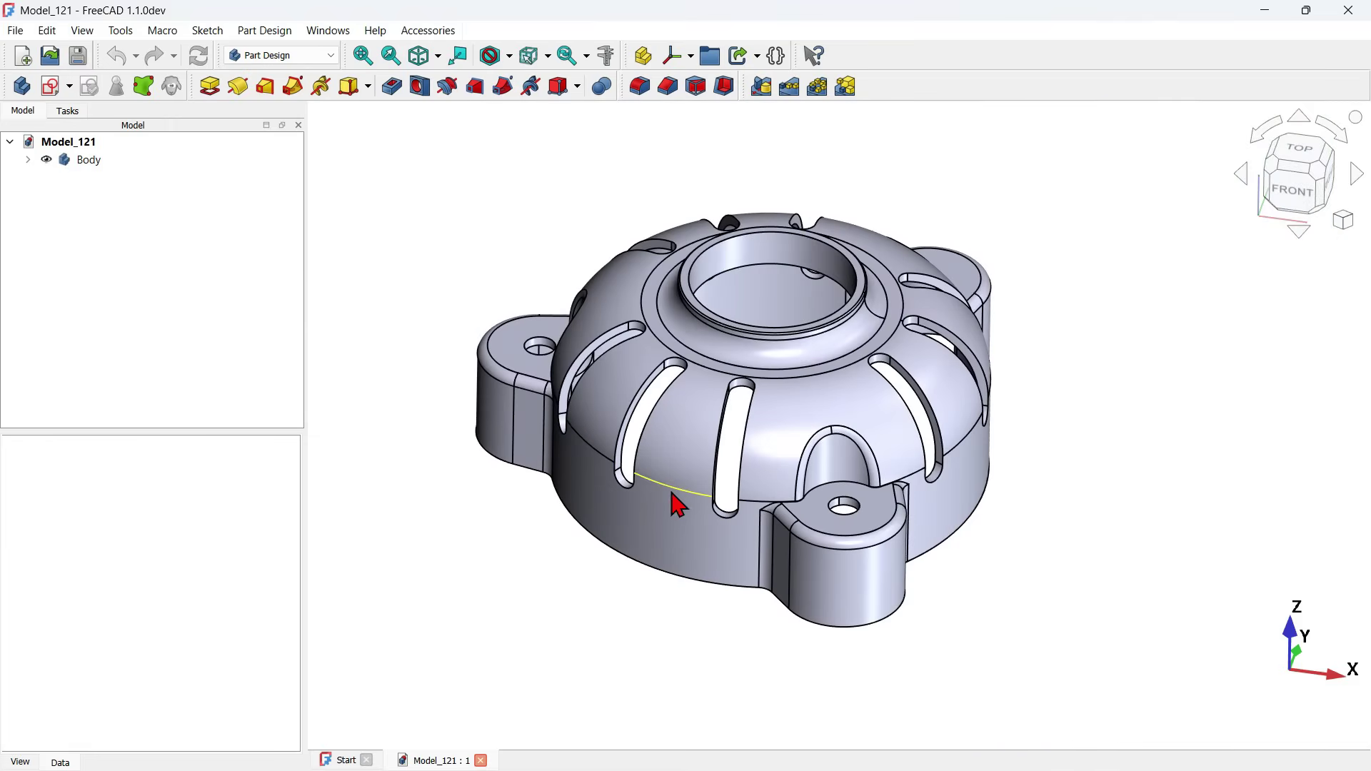
# - Start a MultiTransform of the vent slot's two features, Pocket002 and Pocket003
pyautogui.moveTo(527, 331); pyautogui.dragTo(692, 407)
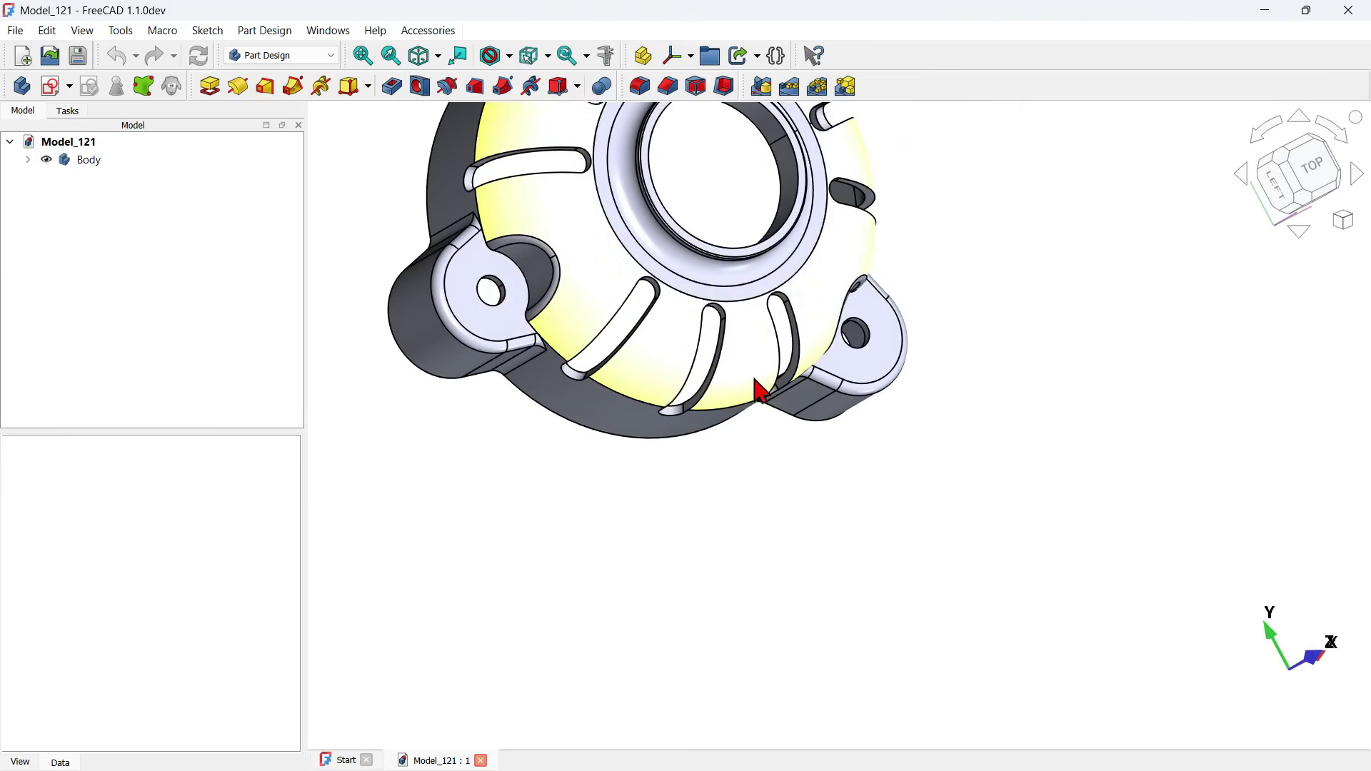
pyautogui.press('0')
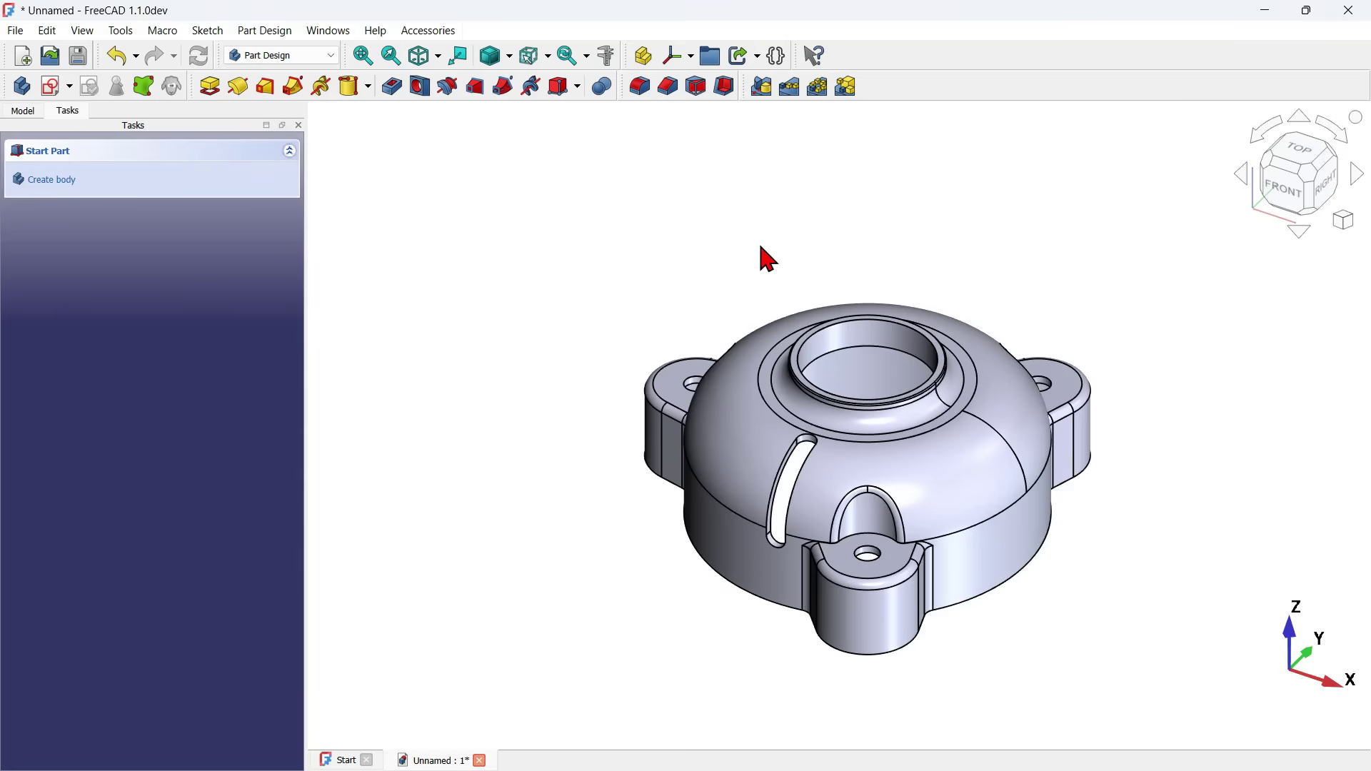
pyautogui.click(751, 248)
pyautogui.click(21, 112)
pyautogui.scroll(-1, 150, 251)
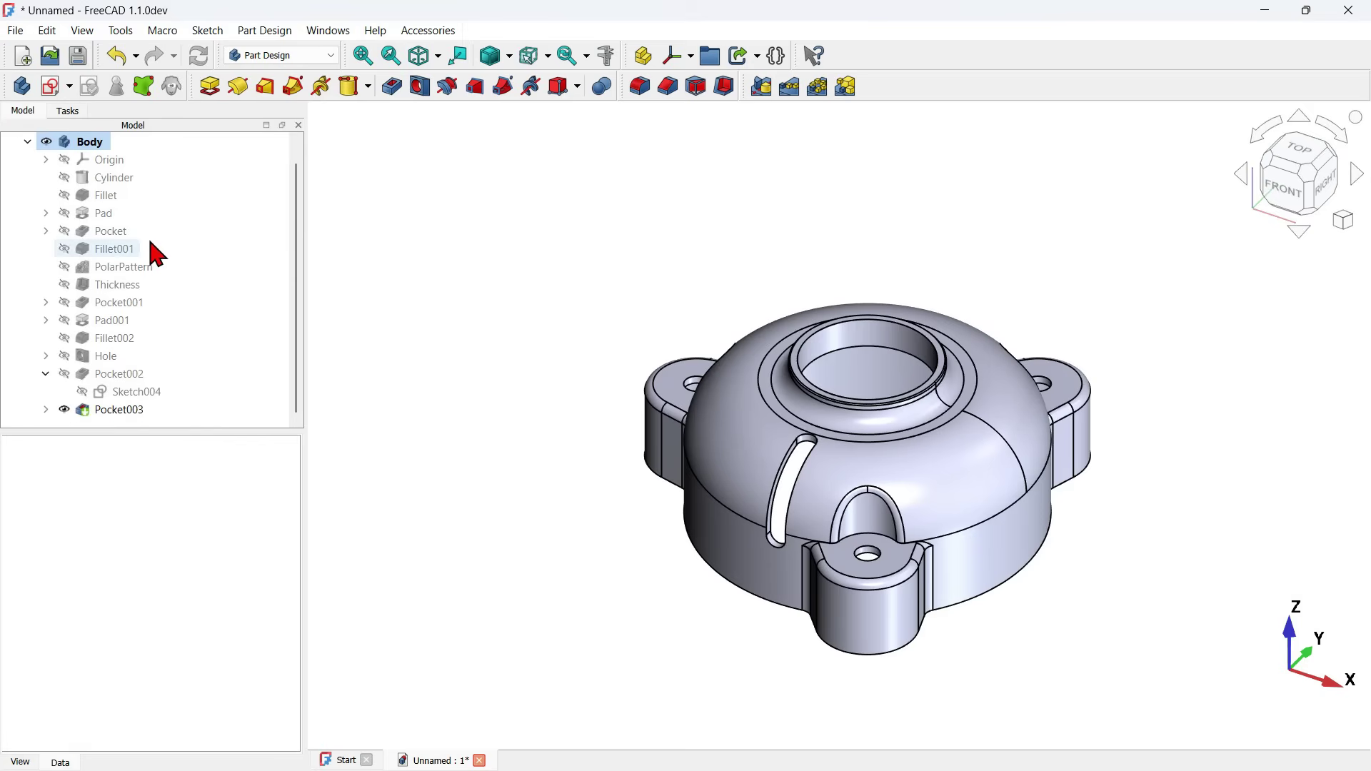
pyautogui.click(45, 374)
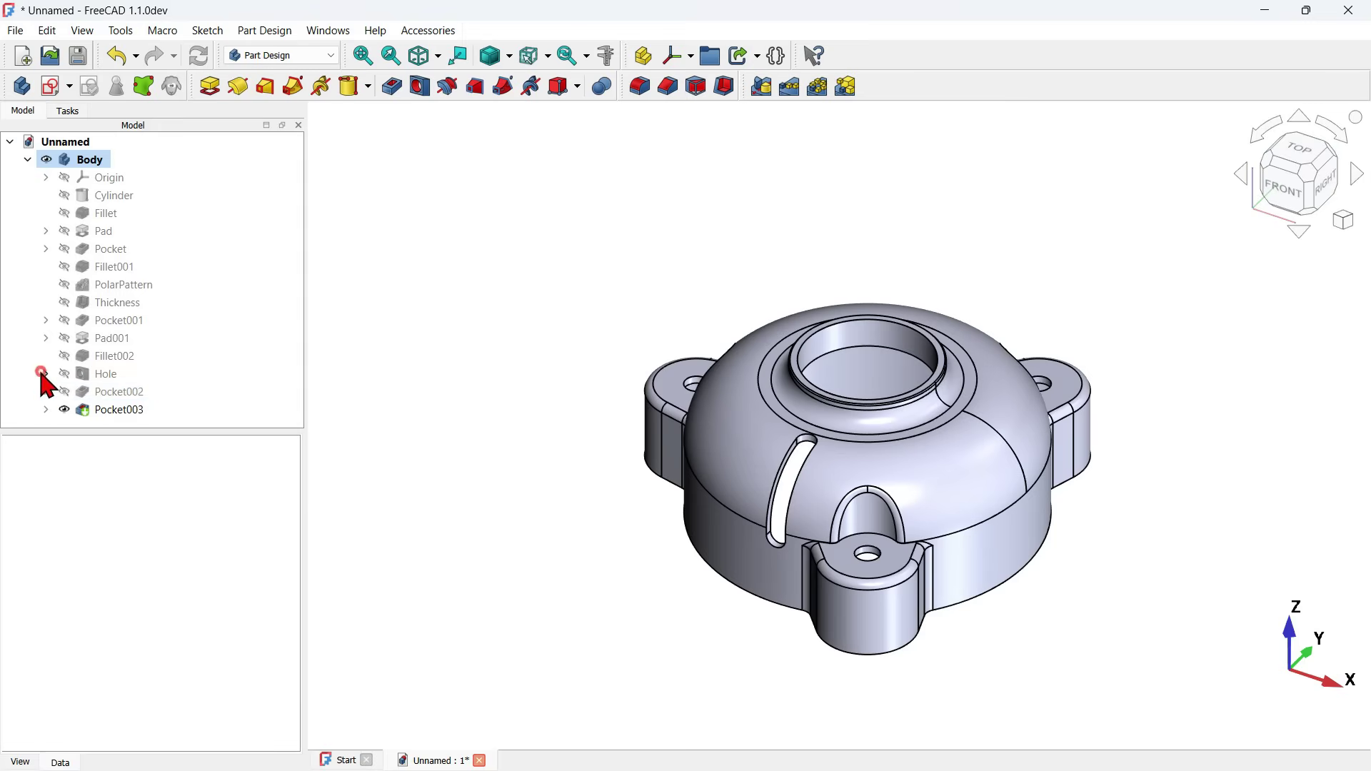
pyautogui.click(114, 393)
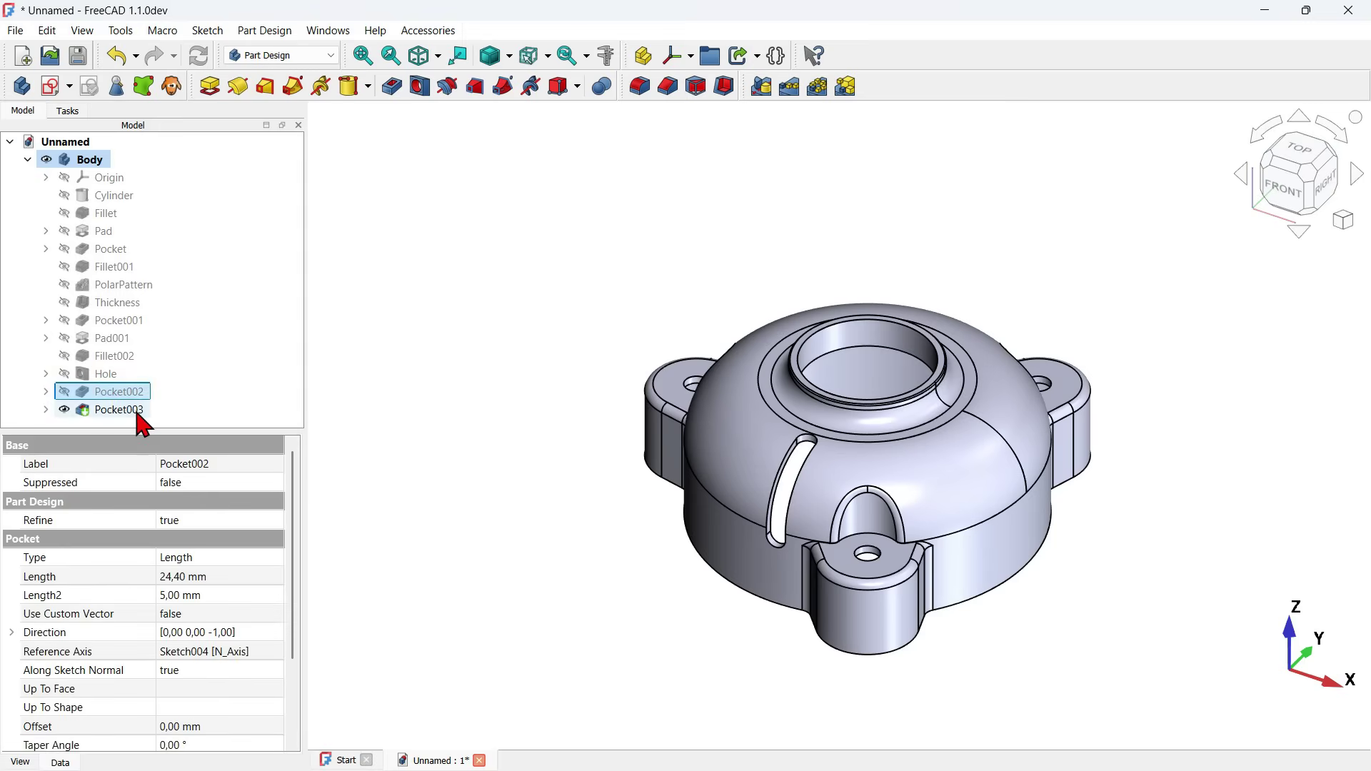
pyautogui.keyDown('ctrl'); pyautogui.click(133, 410); pyautogui.keyUp('ctrl')
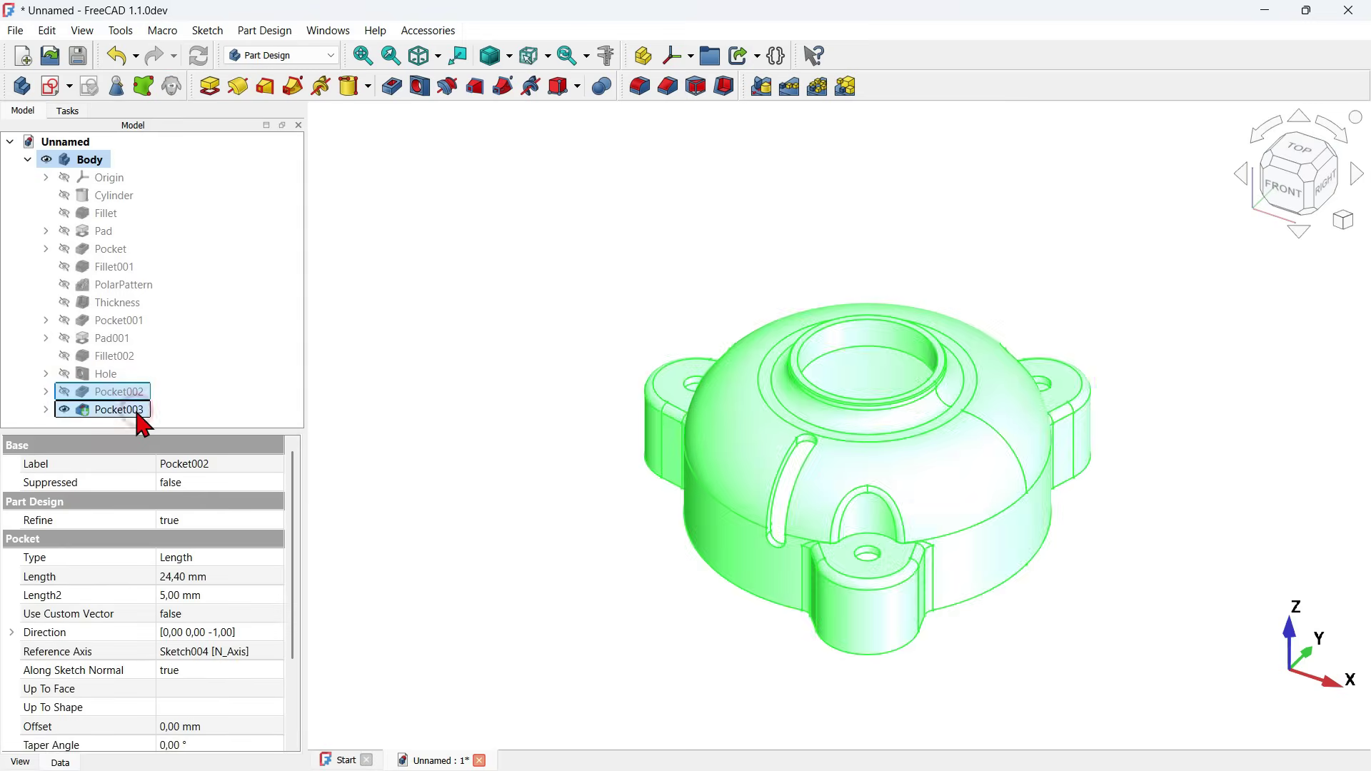
pyautogui.click(849, 86)
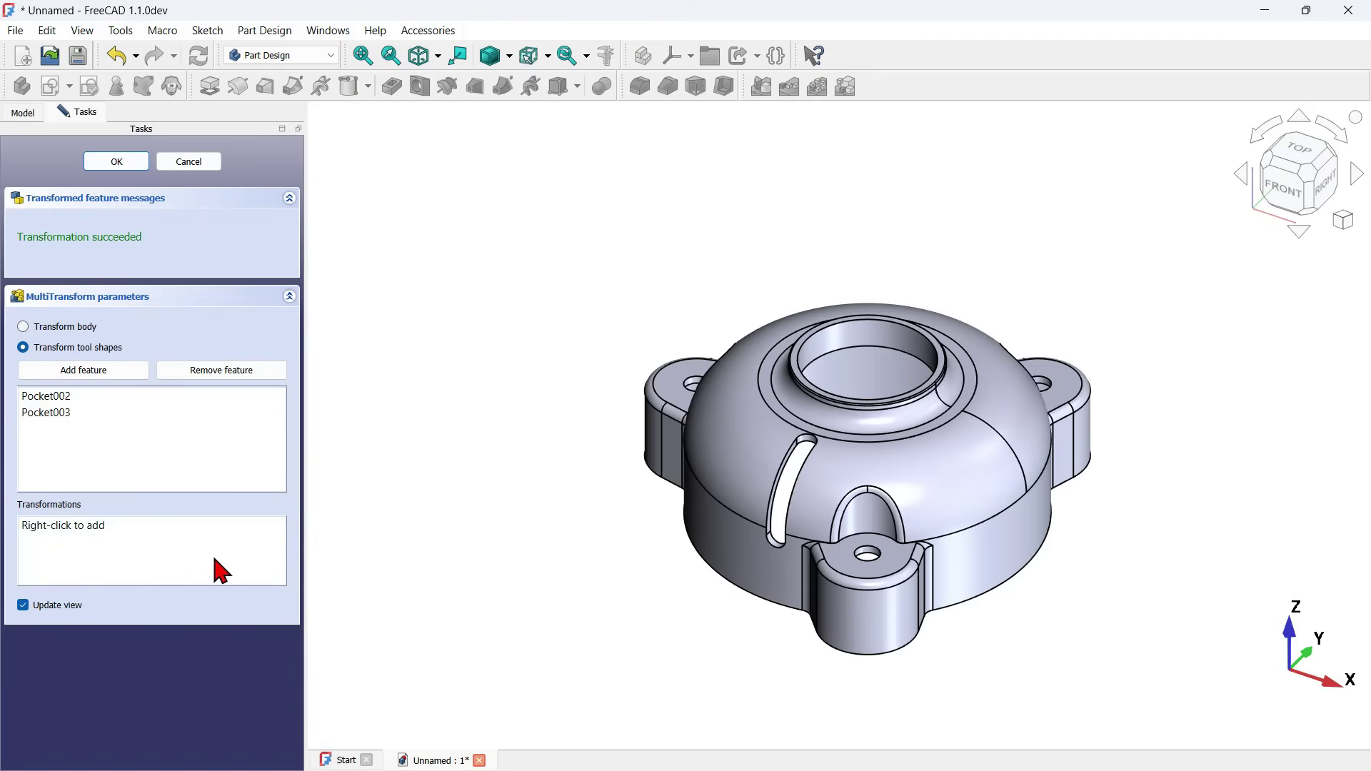
# - Add a polar pattern to the MultiTransform about the normal sketch axis, with reversed direction, a 60° overall angle and 3 occurrences
pyautogui.rightClick(137, 564)
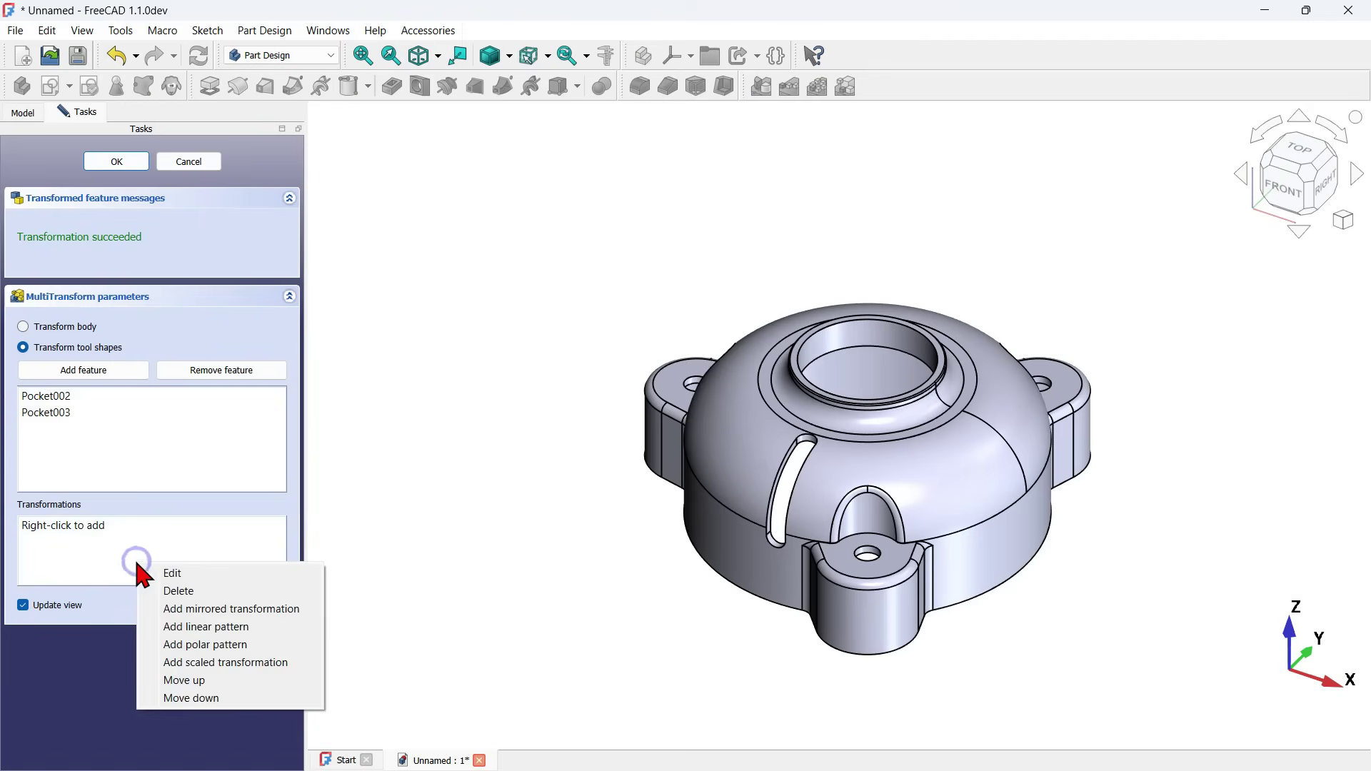
pyautogui.click(278, 646)
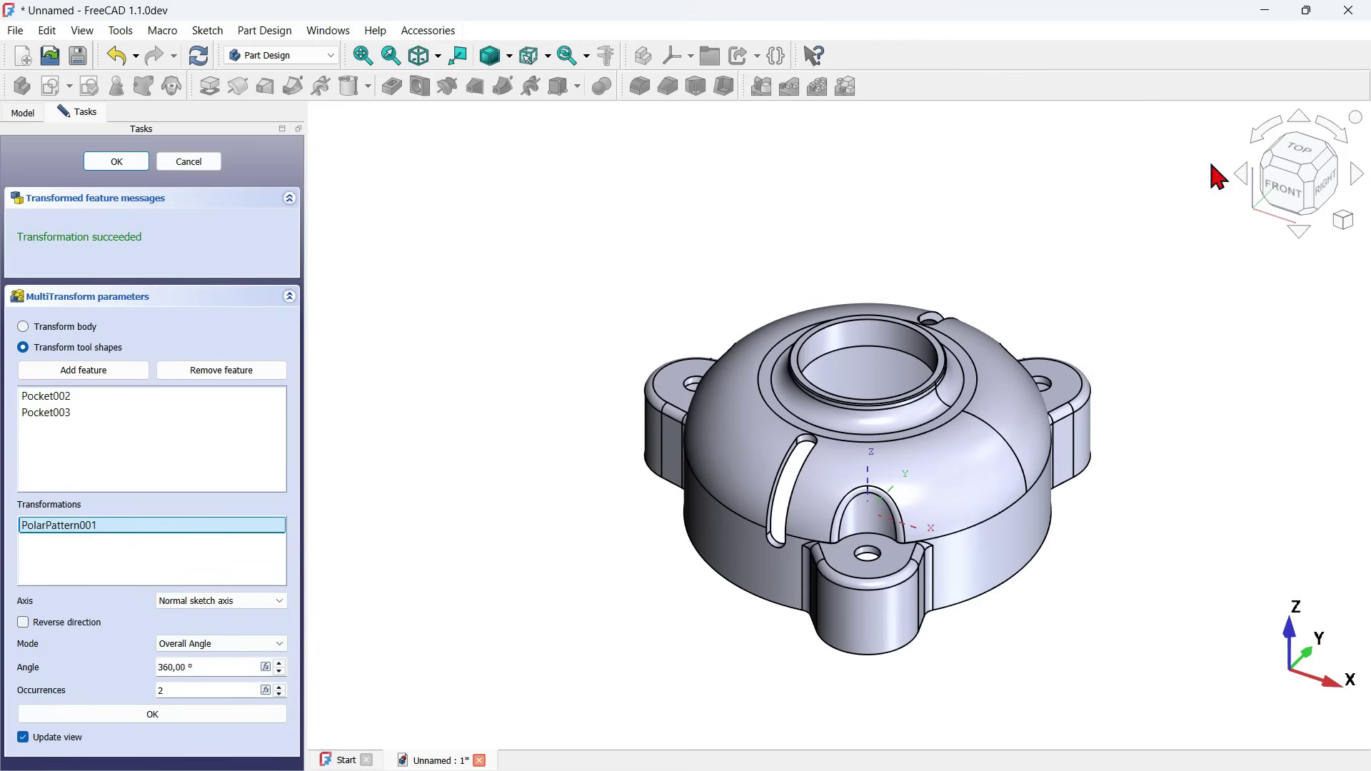
pyautogui.click(1312, 154)
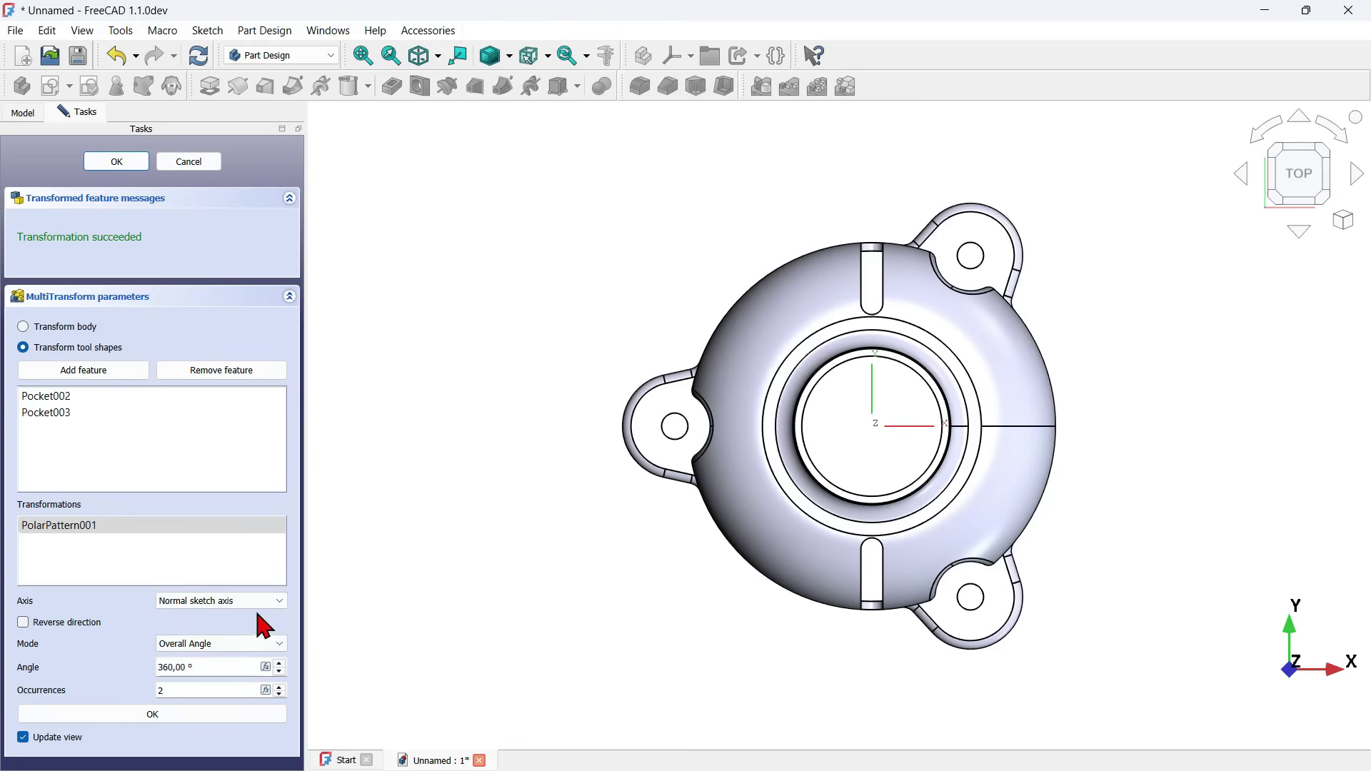
pyautogui.tripleClick(227, 668)
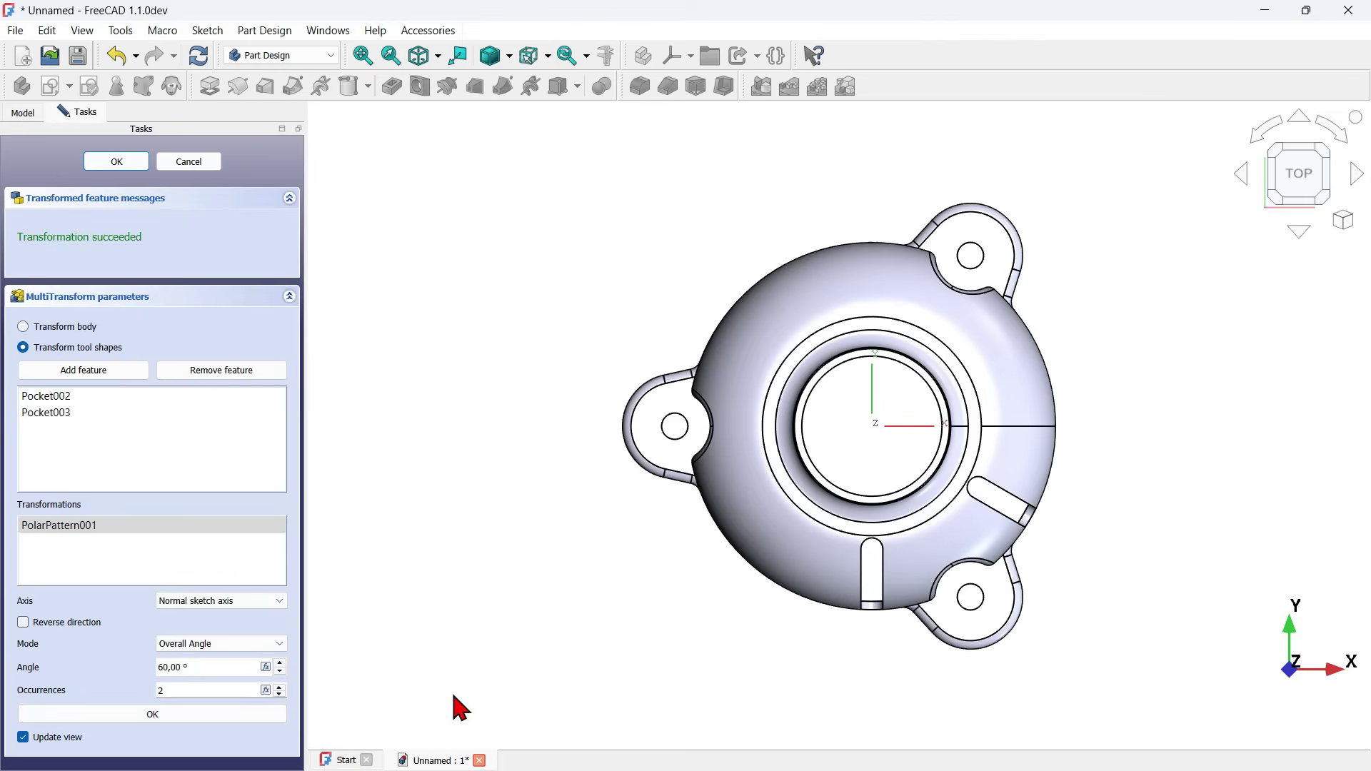
pyautogui.doubleClick(215, 691)
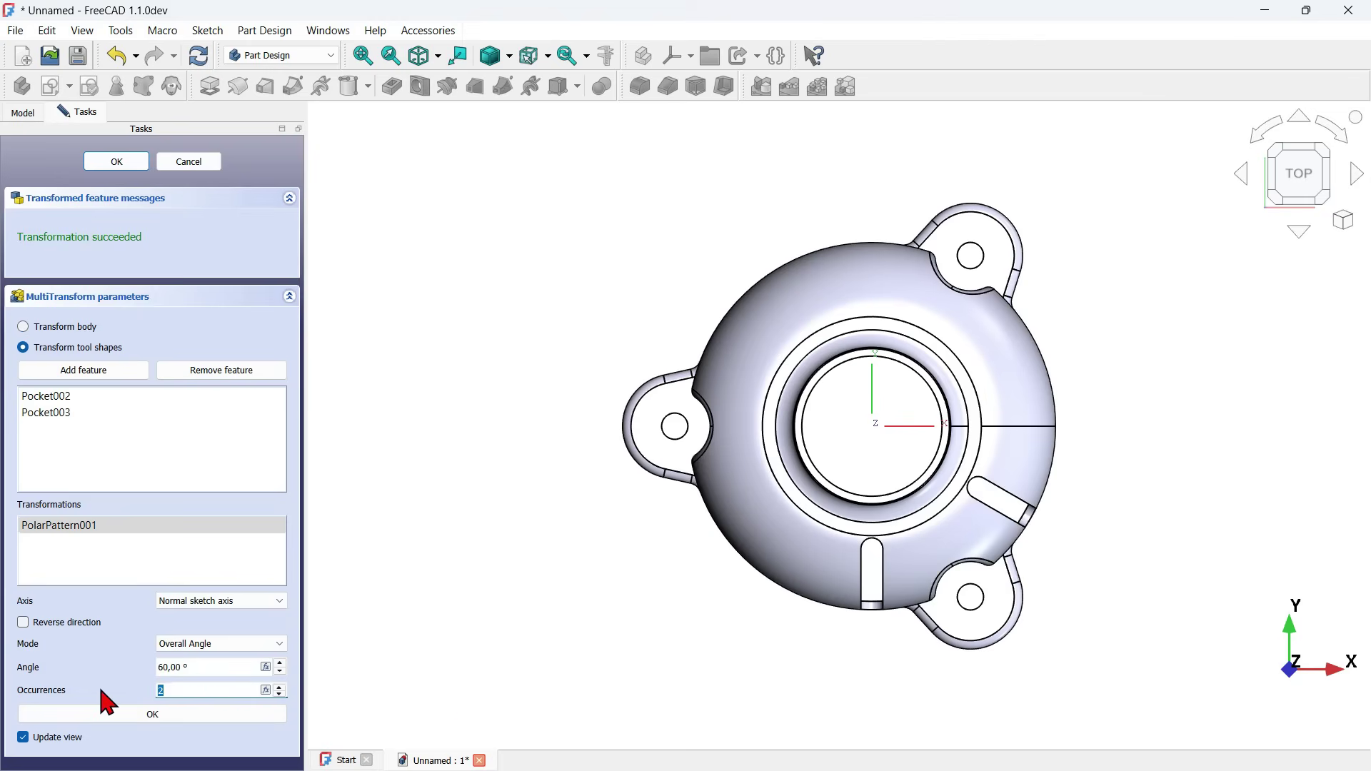
pyautogui.click(555, 614)
pyautogui.moveTo(848, 643); pyautogui.dragTo(593, 577)
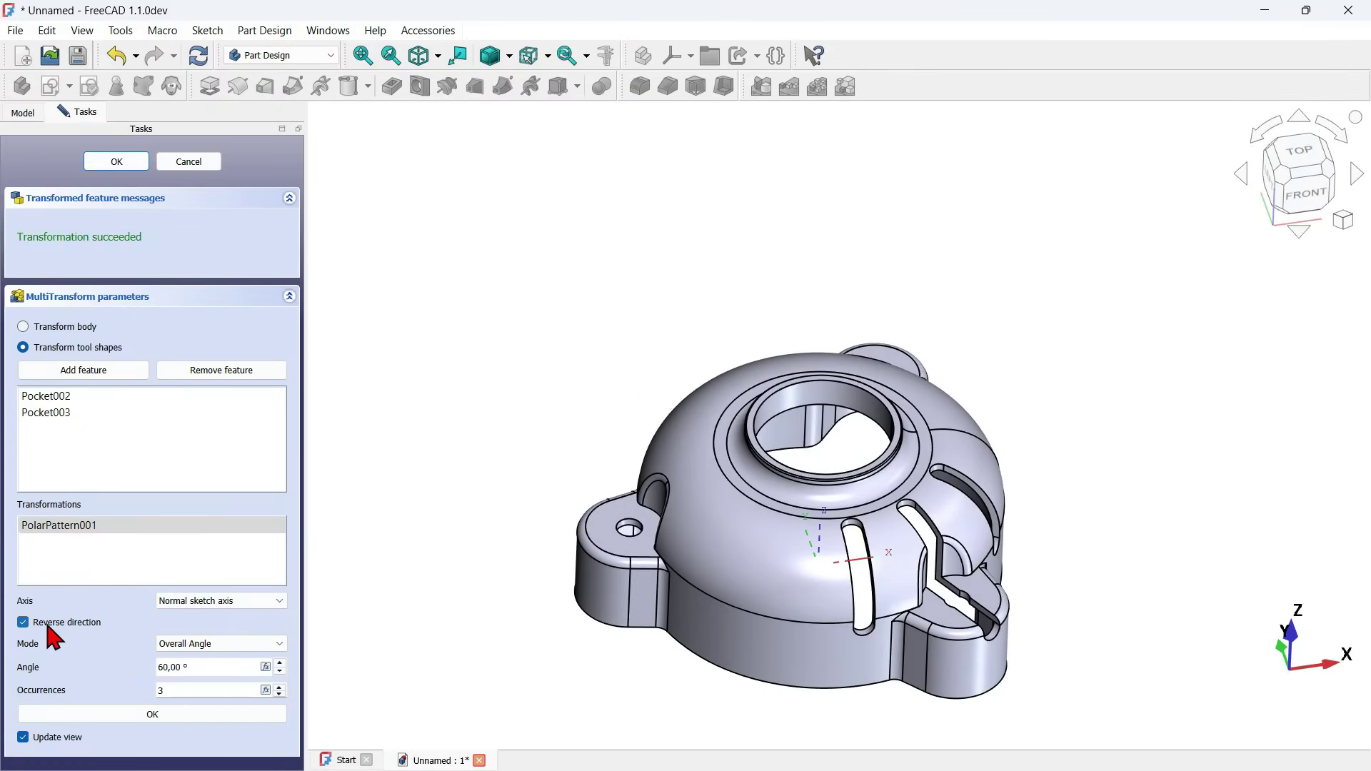
pyautogui.moveTo(1057, 474)
pyautogui.mouseDown()
pyautogui.moveTo(998, 361)
pyautogui.moveTo(1076, 460)
pyautogui.mouseUp()
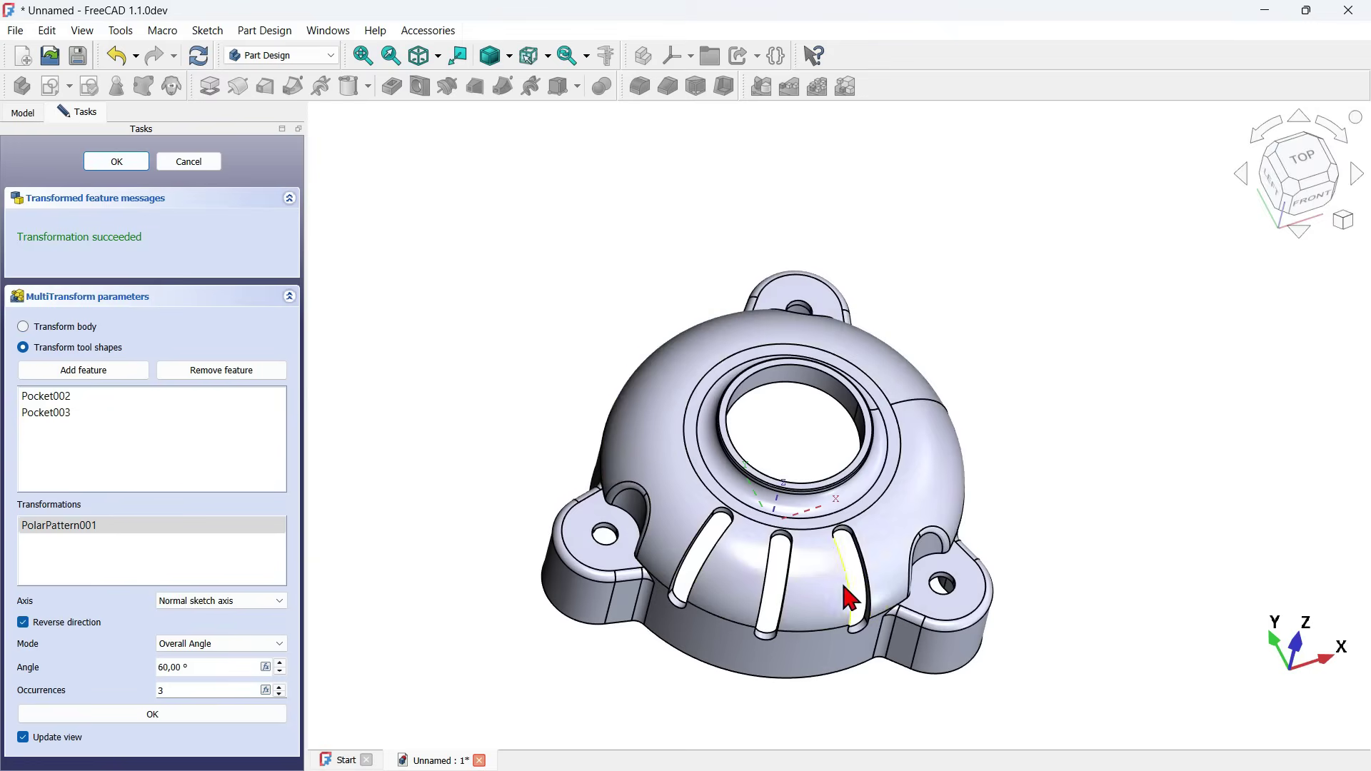
pyautogui.click(171, 714)
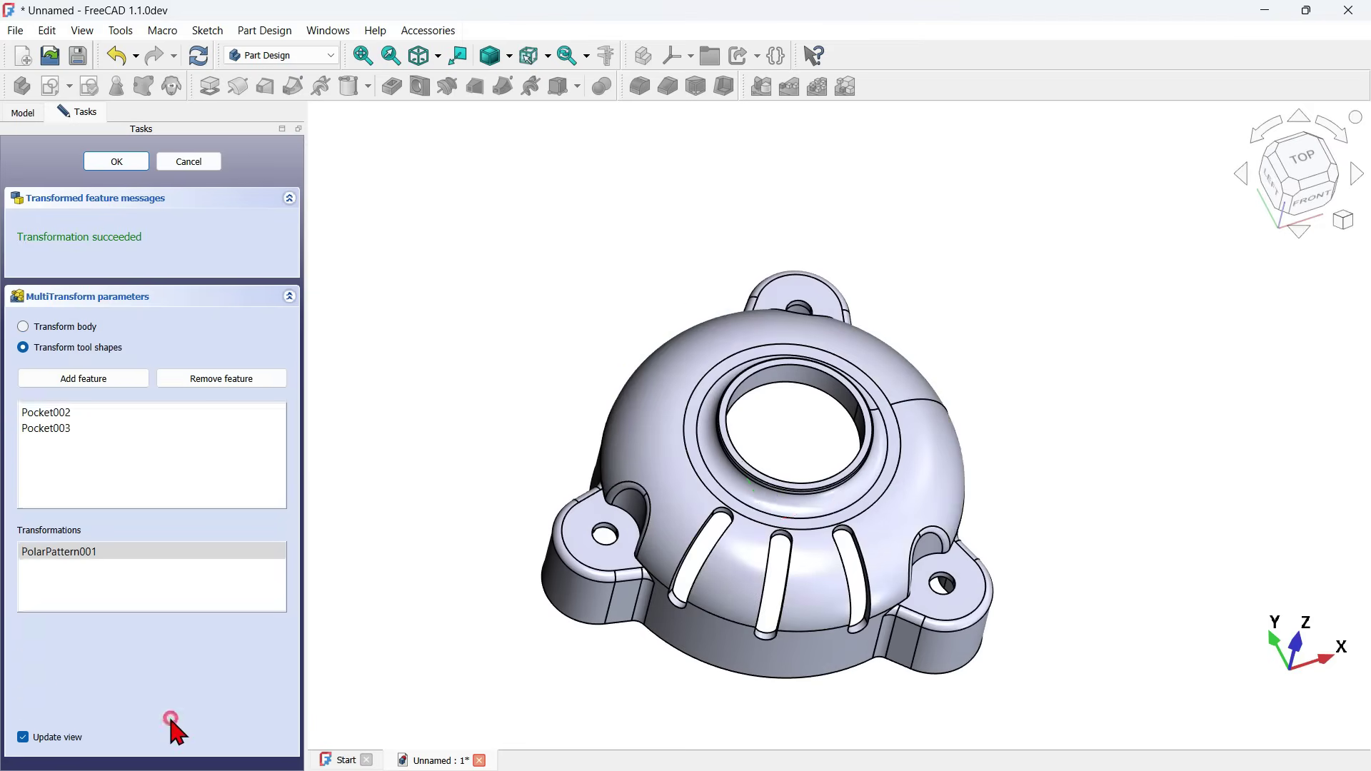
# - Add a second polar pattern with 3 occurrences over 360° about the normal sketch axis and finish the MultiTransform
pyautogui.press('0')
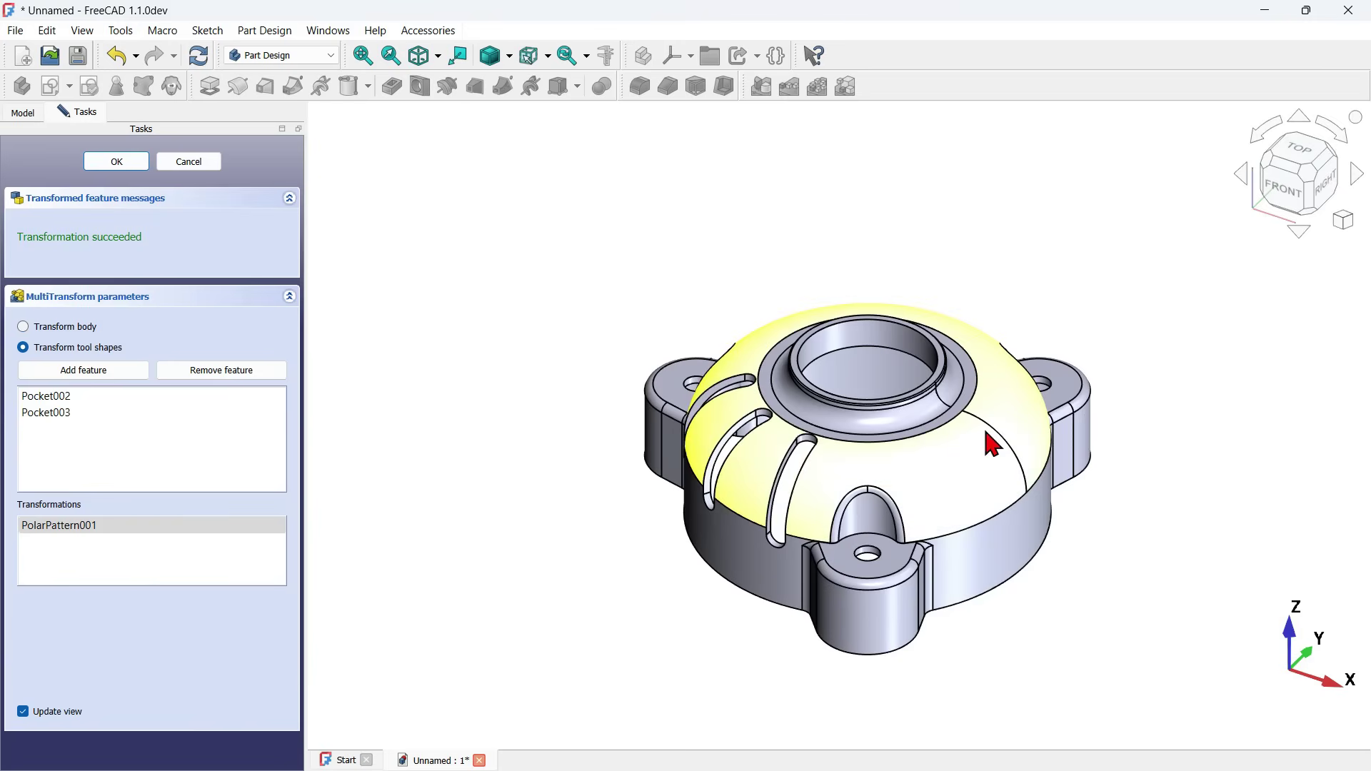
pyautogui.rightClick(169, 573)
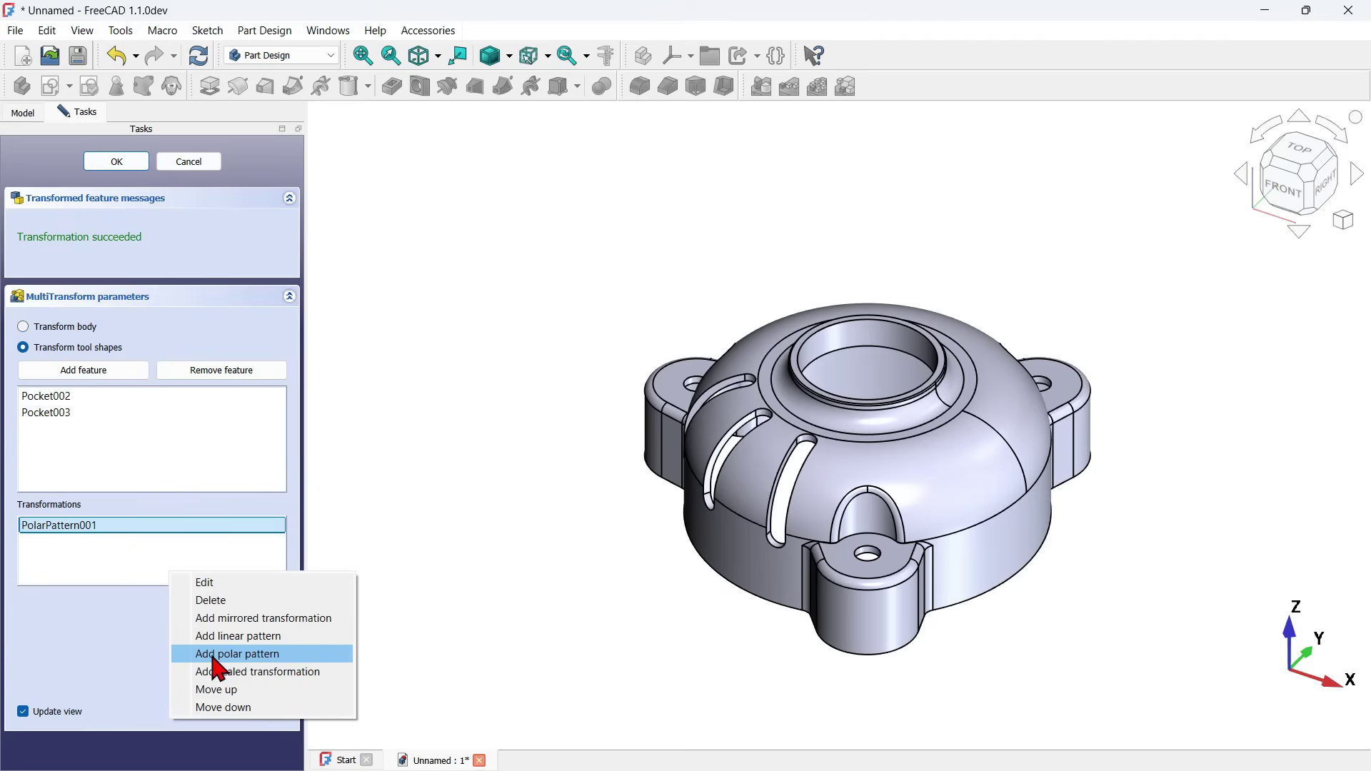
pyautogui.click(296, 654)
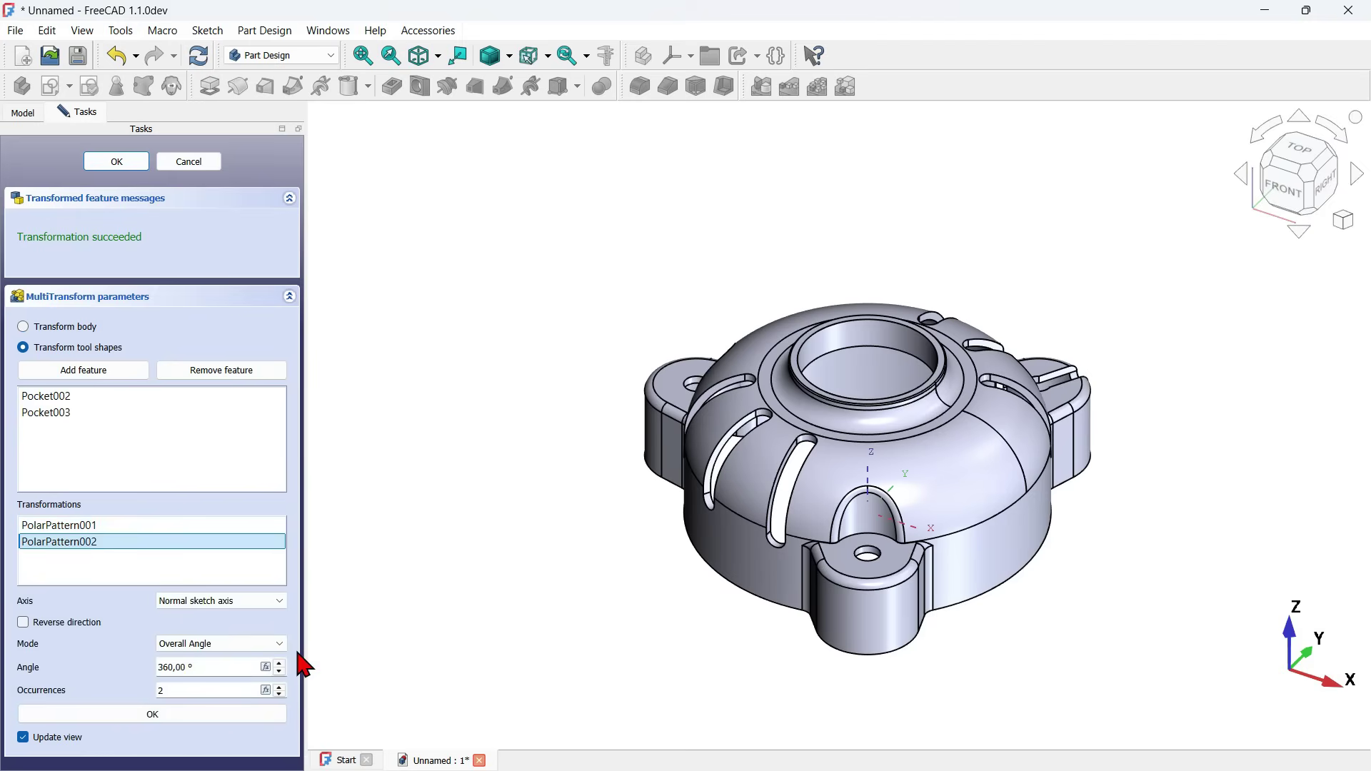
pyautogui.doubleClick(214, 690)
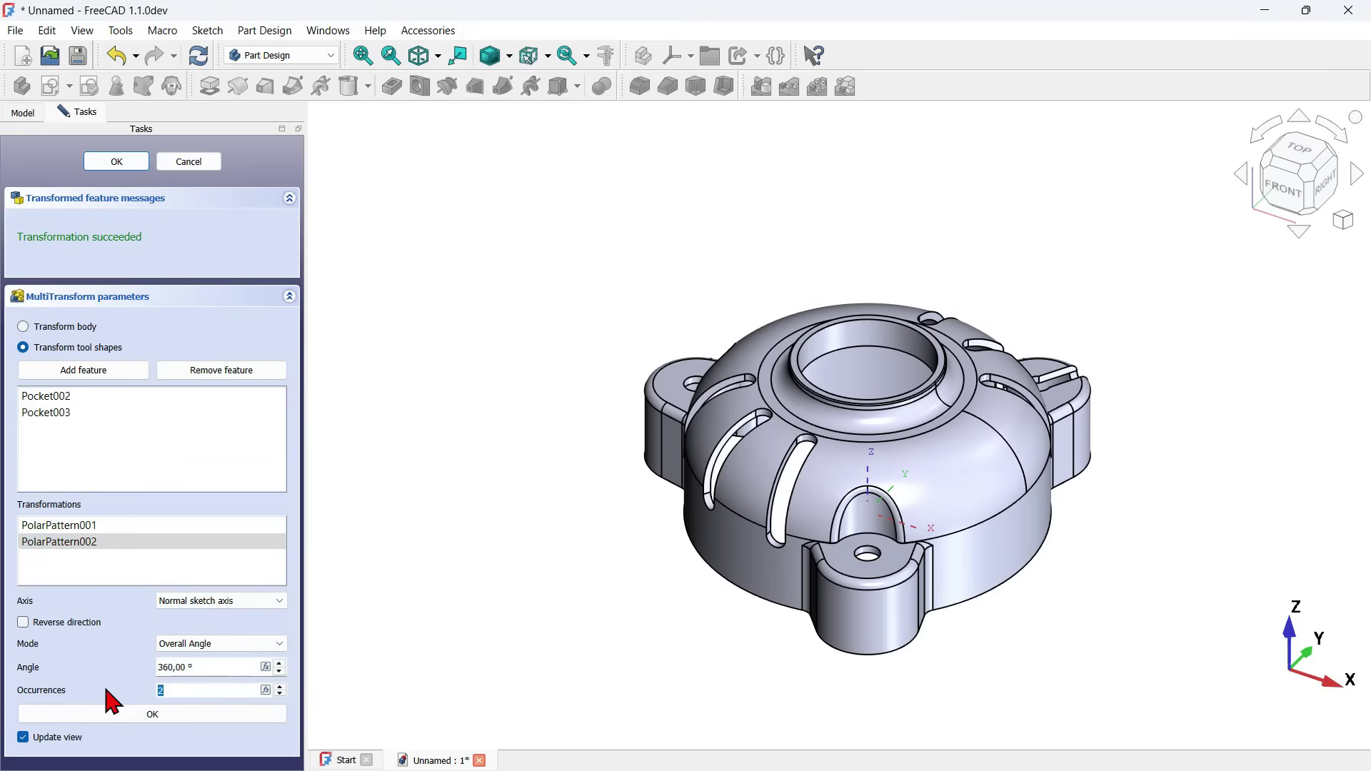
pyautogui.press('2')
pyautogui.click(133, 163)
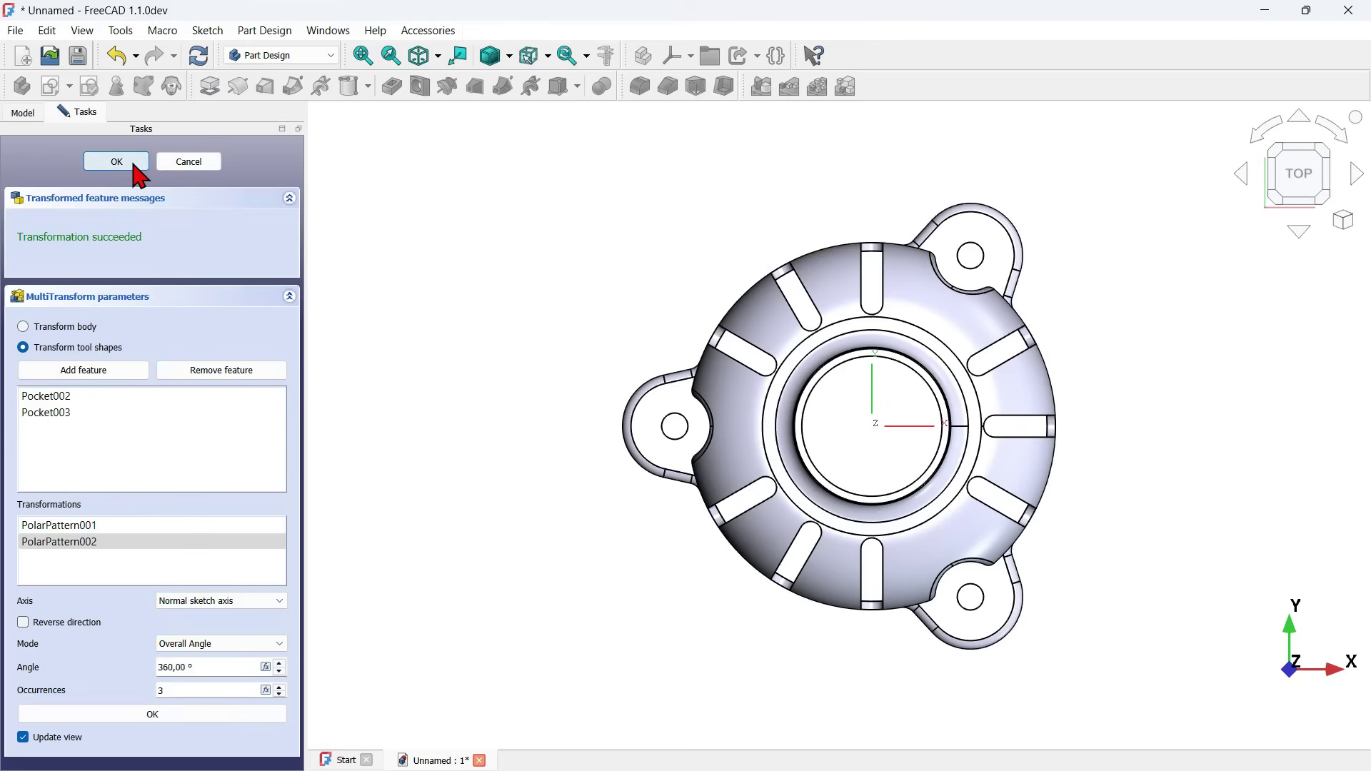
# - Inspect the patterned vent slots, mounting lugs and collar of the housing from several angles
pyautogui.press('0')
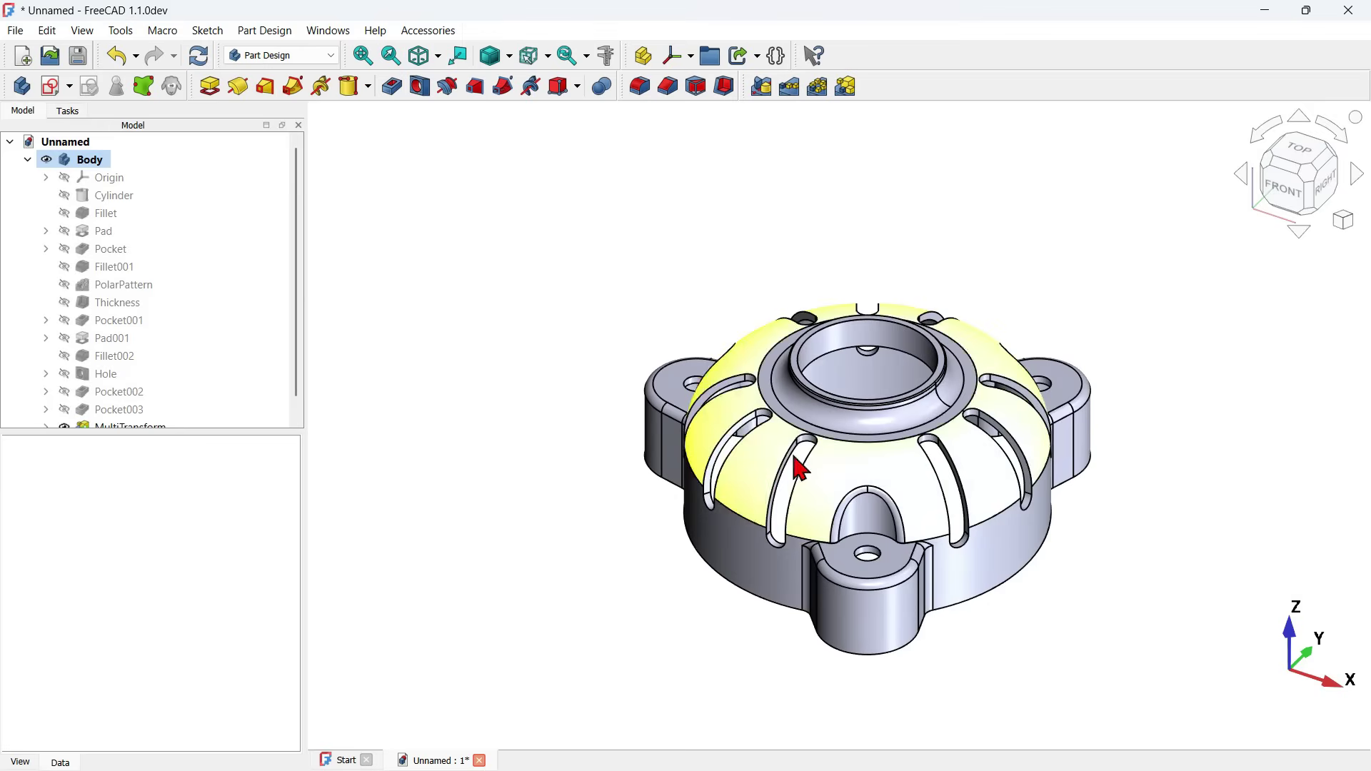
pyautogui.moveTo(522, 514); pyautogui.dragTo(662, 559, button='middle')
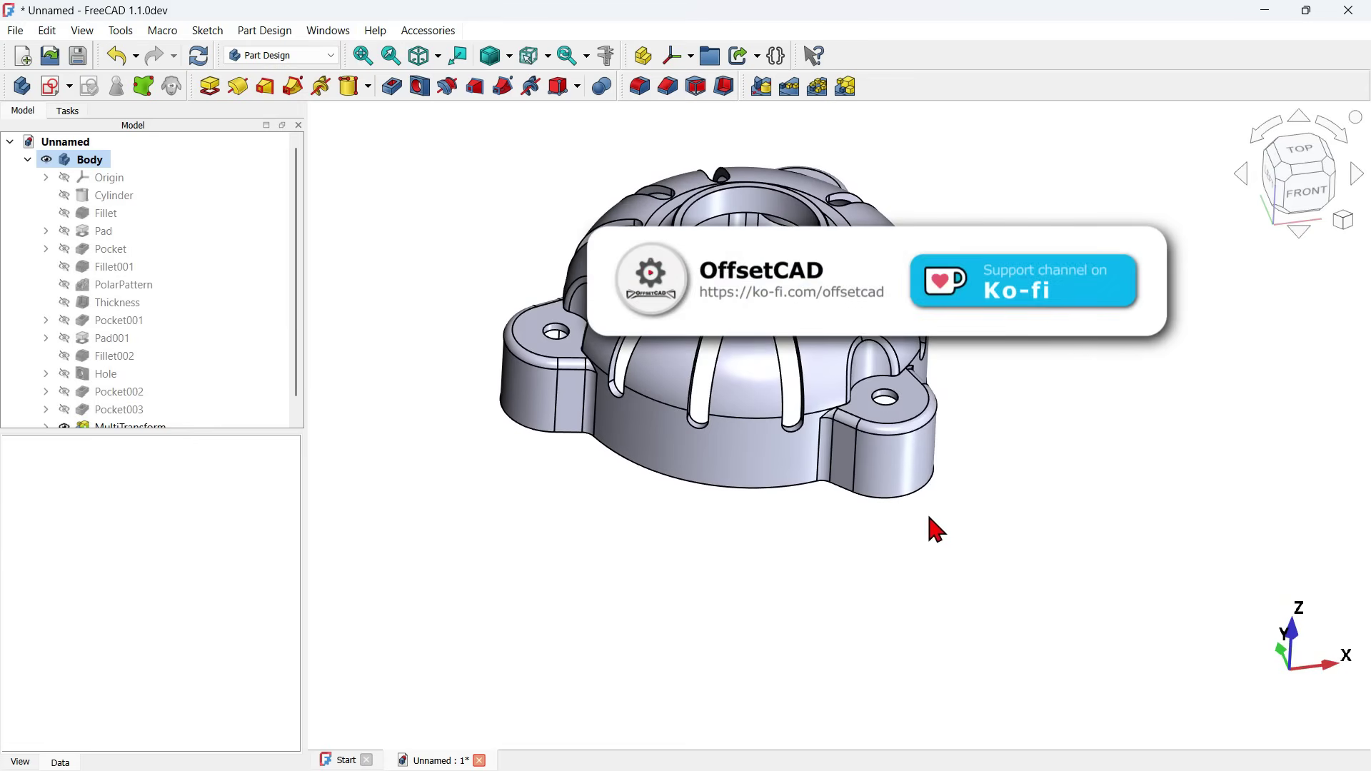
pyautogui.moveTo(1065, 492); pyautogui.dragTo(1116, 529, button='middle')
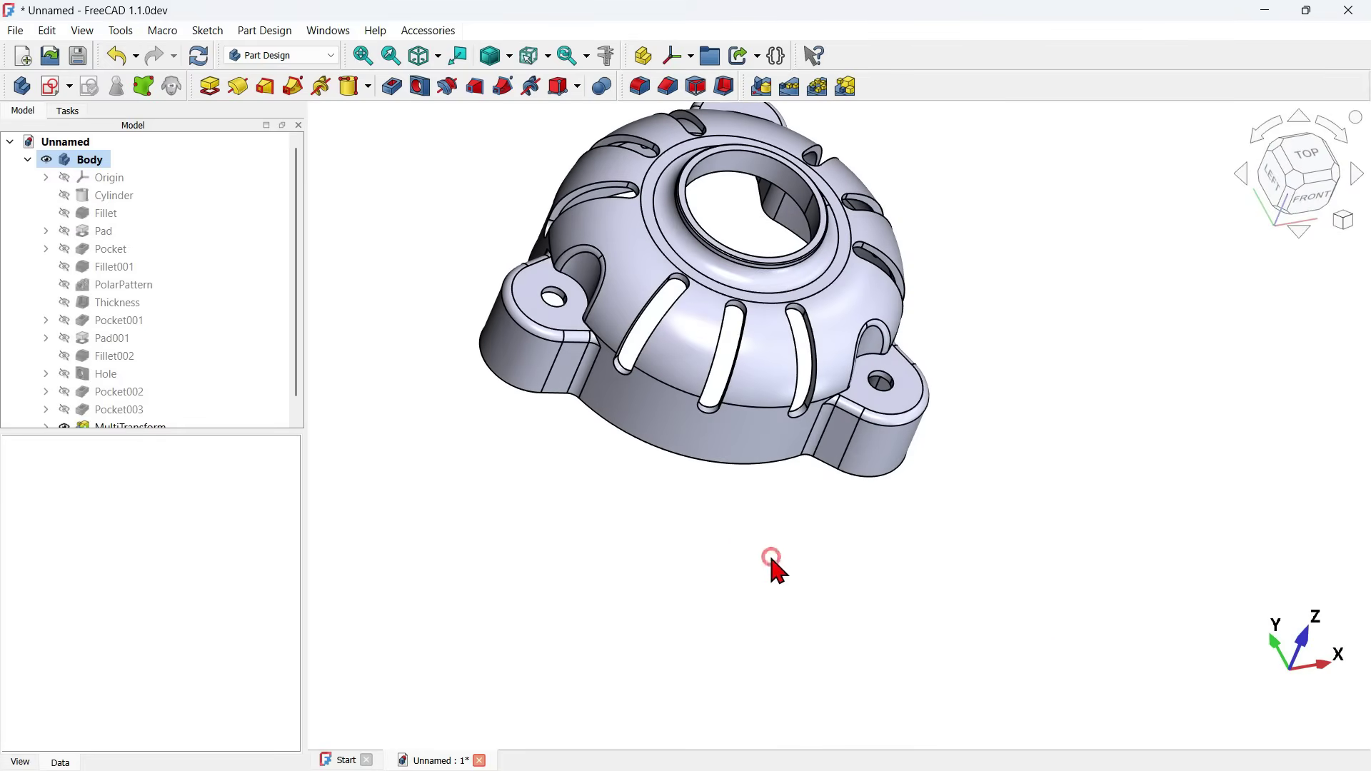
pyautogui.moveTo(771, 560); pyautogui.dragTo(801, 593, button='middle')
pyautogui.moveTo(964, 532); pyautogui.dragTo(951, 300)
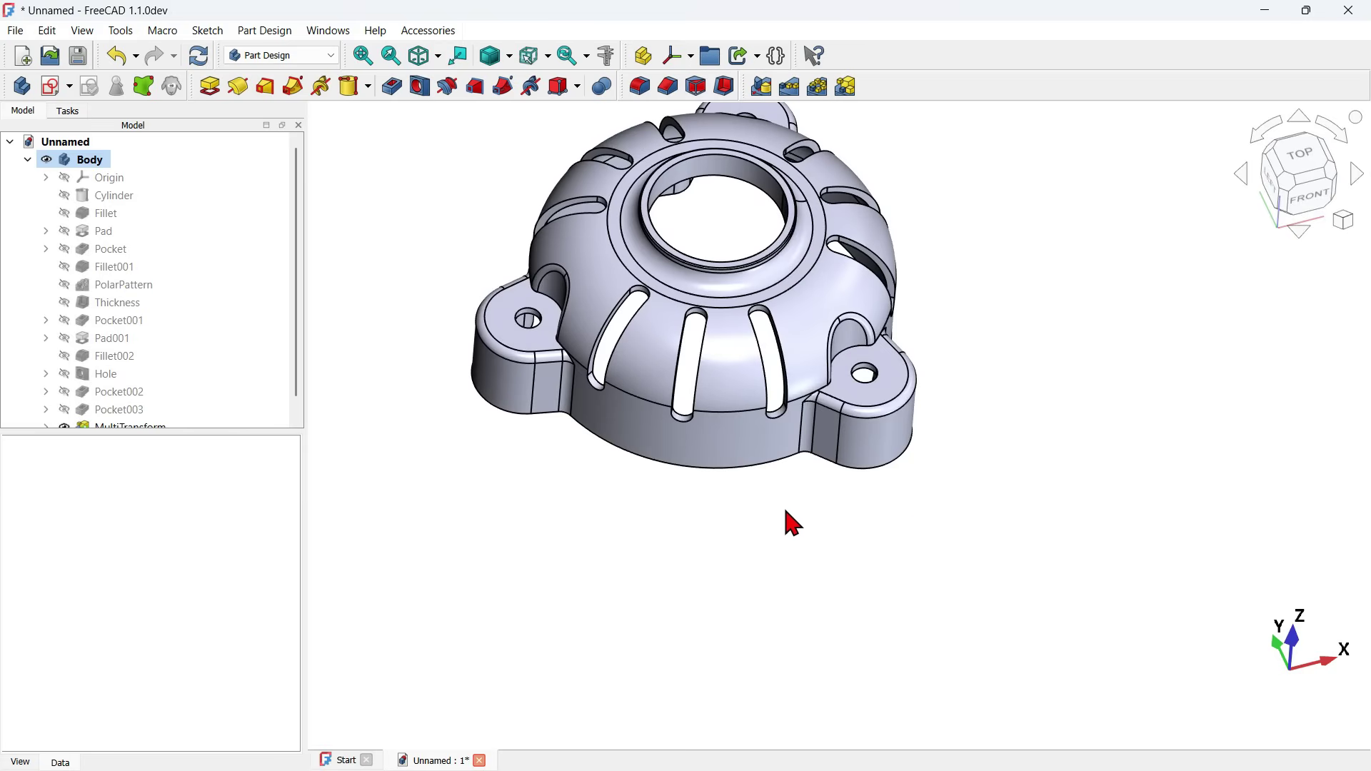
pyautogui.press('0')
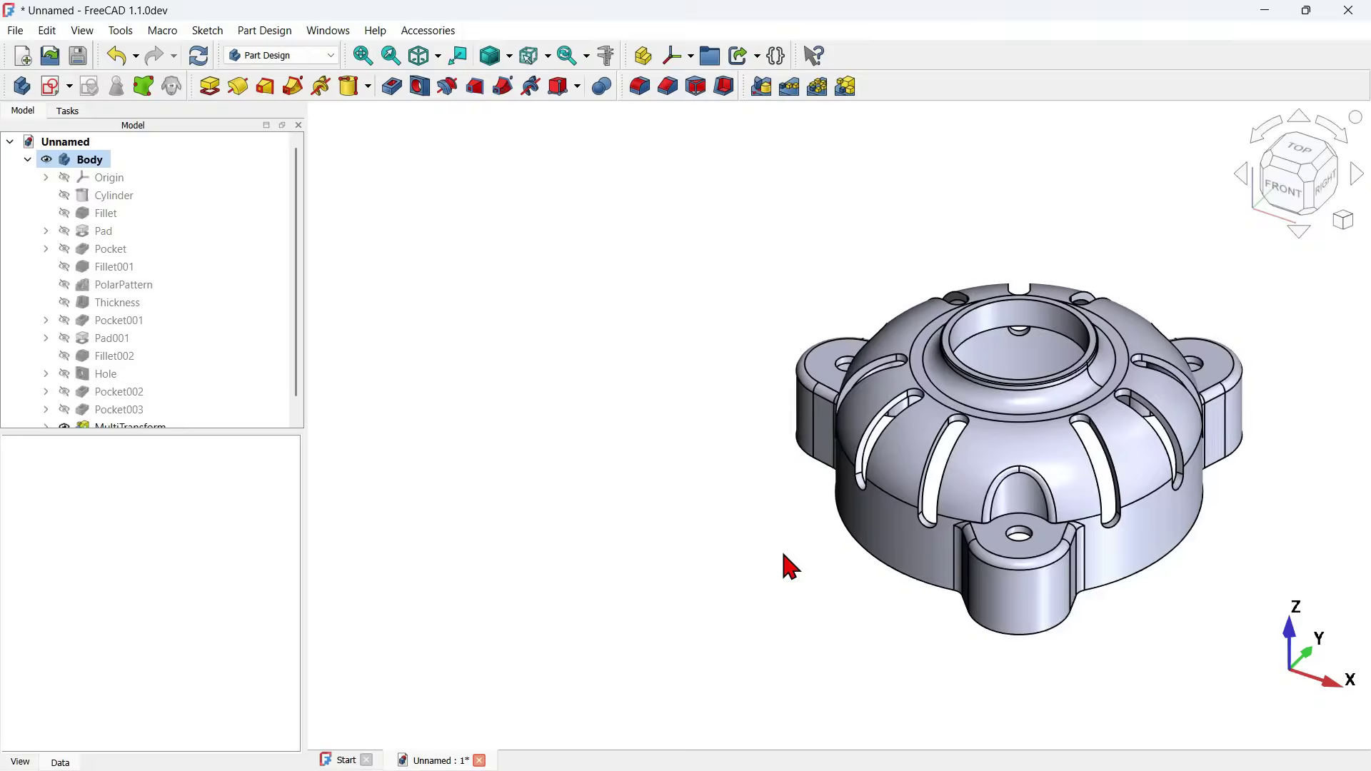